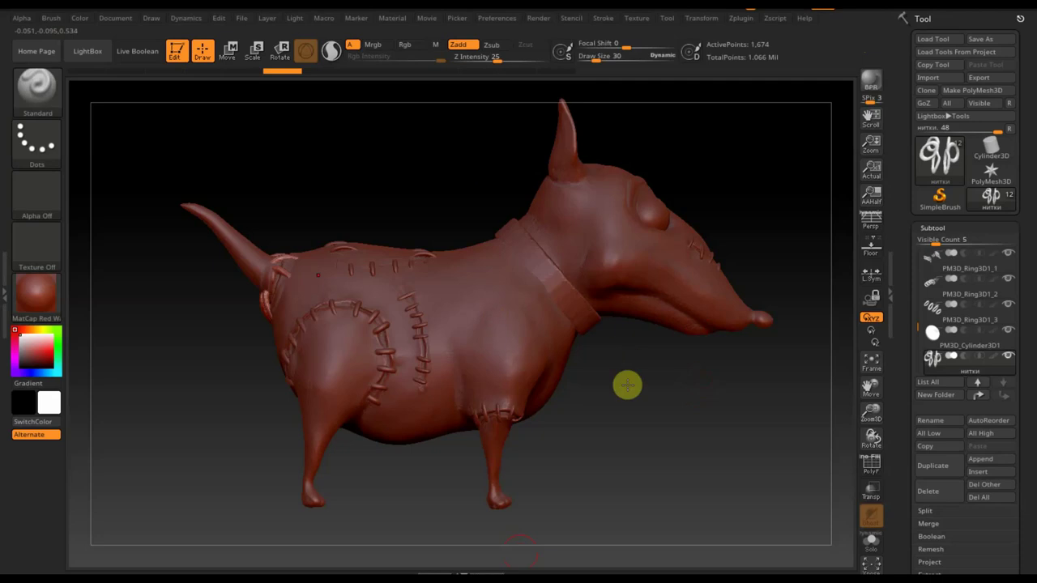
Select the спарки2 body subtool and zoom in close on the dog's head and ears.
mouse_move(733, 402)
left_mouse_down()
mouse_move(767, 406)
mouse_move(690, 409)
left_mouse_up()
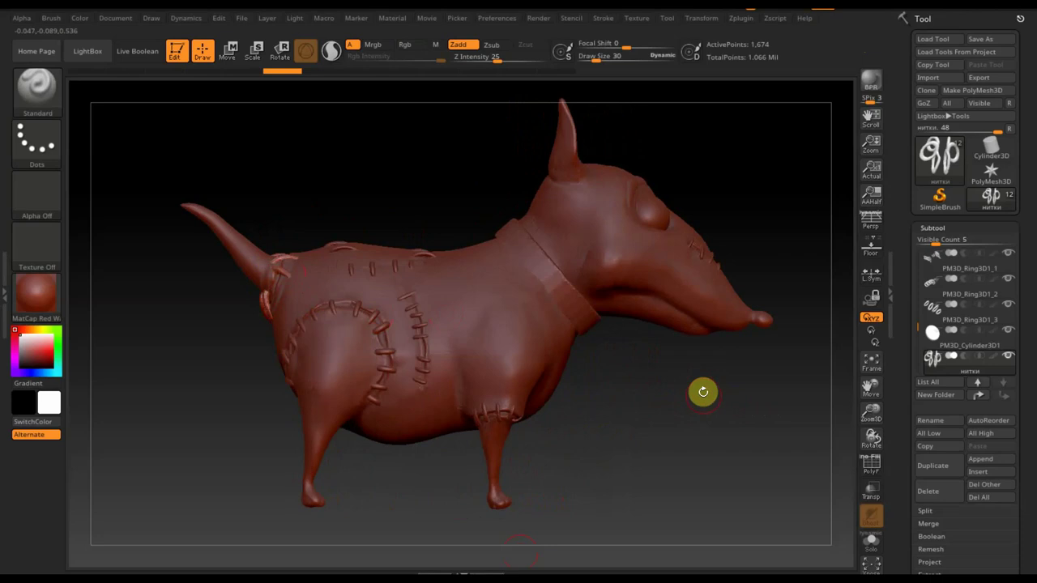
mouse_move(732, 380)
left_mouse_down()
mouse_move(707, 414)
mouse_move(689, 396)
mouse_move(698, 389)
mouse_move(599, 407)
mouse_move(757, 370)
left_mouse_up()
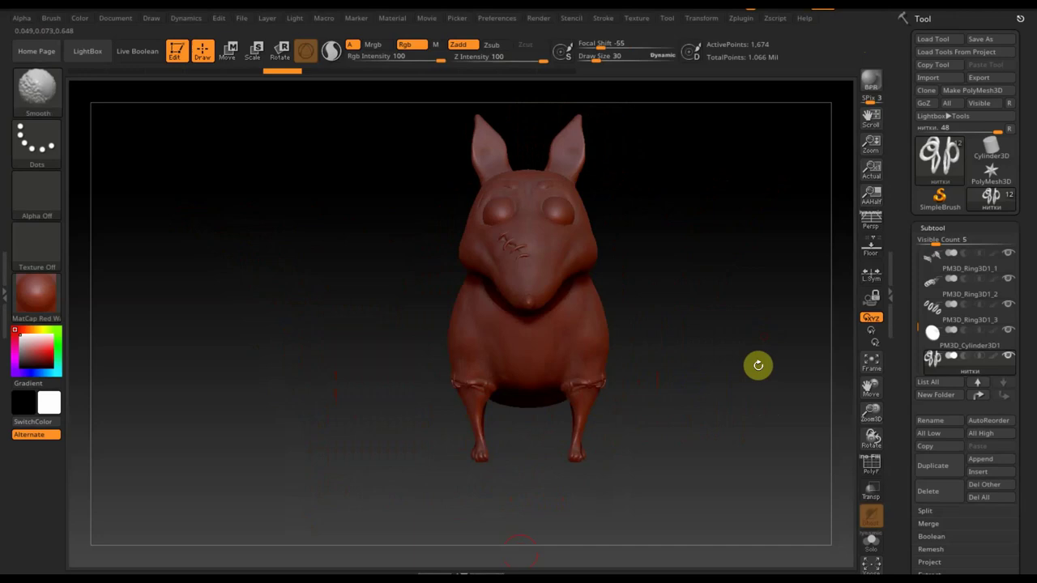
left_click_drag(742, 313, 707, 365, "alt")
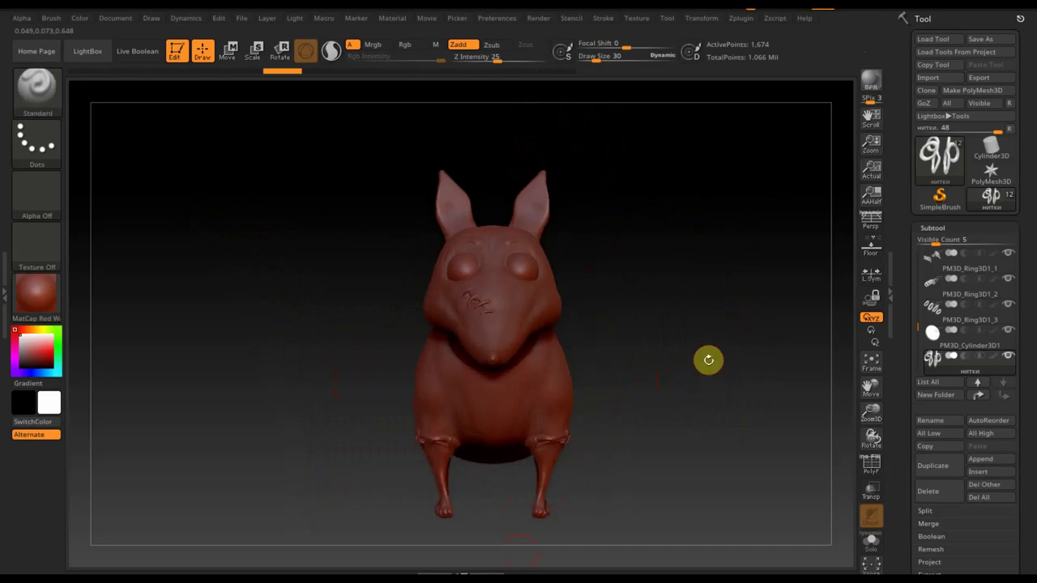
key("n")
left_click(535, 393)
mouse_move(669, 332)
left_mouse_down("alt")
mouse_move(664, 310)
mouse_move(678, 401)
mouse_move(701, 203)
mouse_move(697, 399)
mouse_move(699, 375)
left_mouse_up("alt")
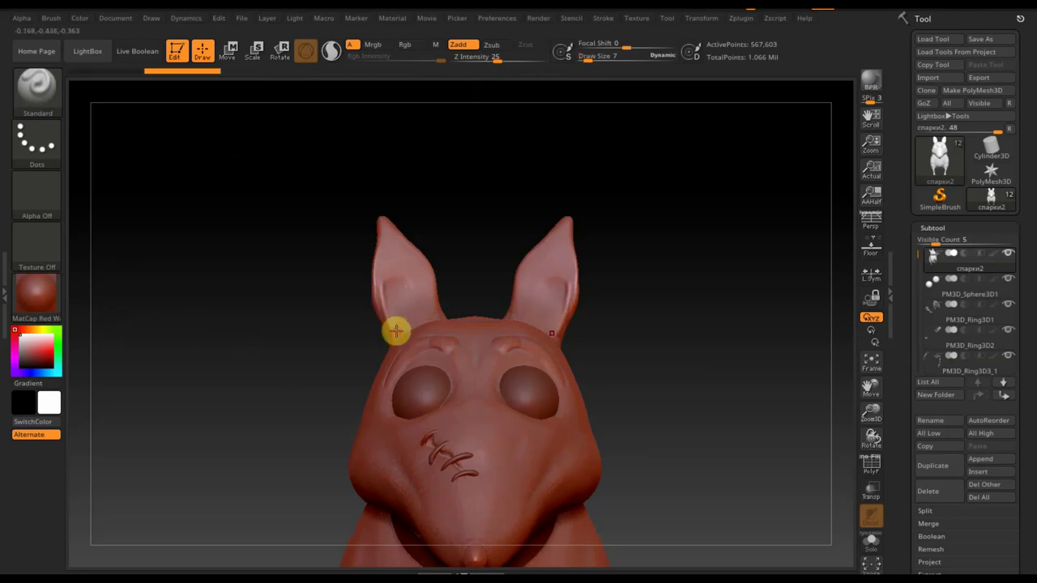
Sculpt crease grooves down the left ear, groove the right ear, and reduce Draw Size to 5.
mouse_move(396, 284)
left_mouse_down()
mouse_move(382, 227)
mouse_move(413, 306)
mouse_move(408, 257)
mouse_move(428, 292)
left_mouse_up()
key("ctrl+z")
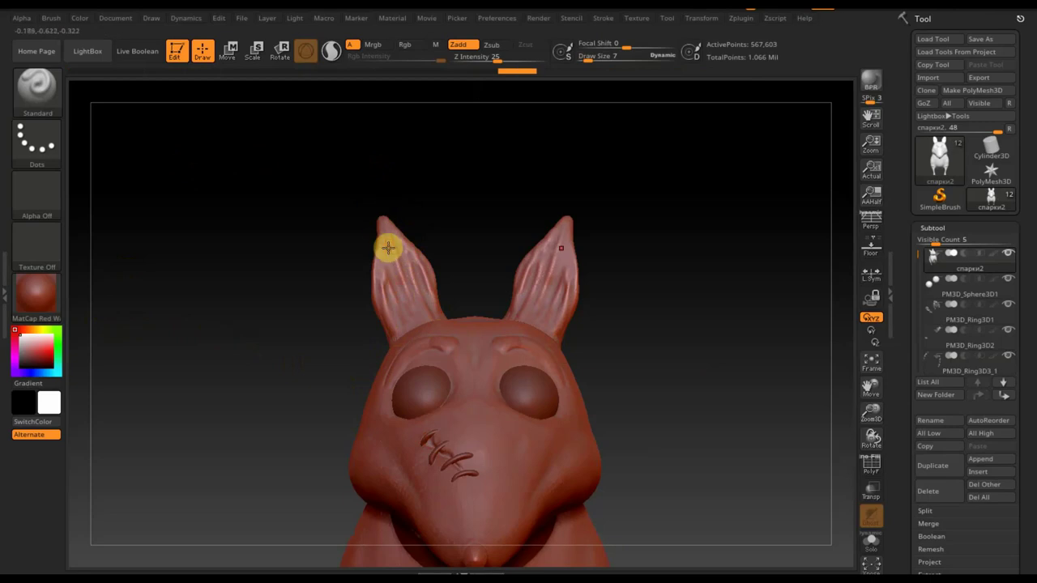
mouse_move(377, 208)
left_mouse_down()
mouse_move(384, 262)
mouse_move(367, 252)
left_mouse_up()
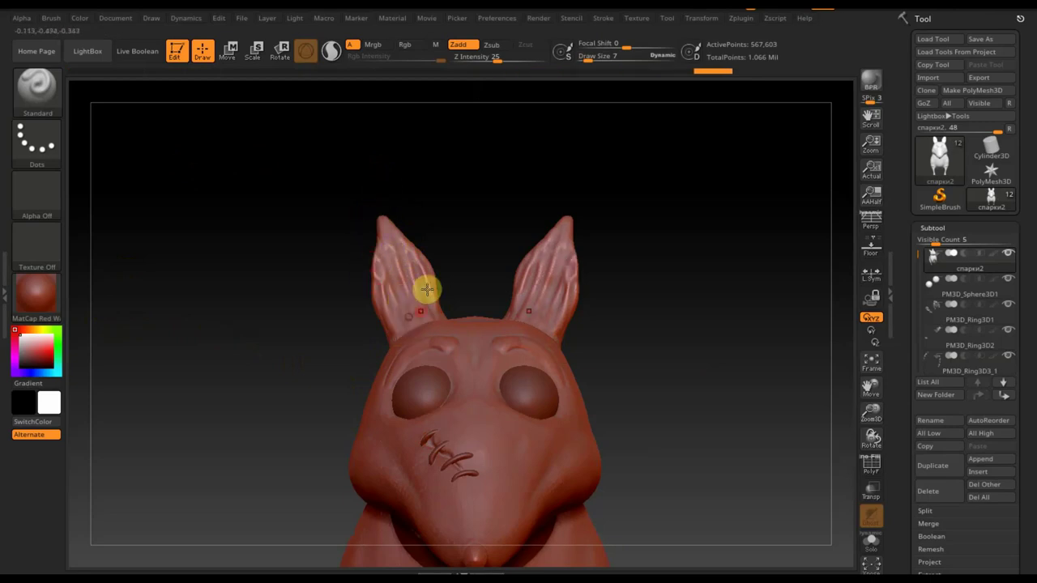
left_click_drag(581, 226, 590, 215)
mouse_move(366, 324)
left_mouse_down()
mouse_move(377, 275)
mouse_move(377, 312)
left_mouse_up()
left_click_drag(604, 59, 587, 59)
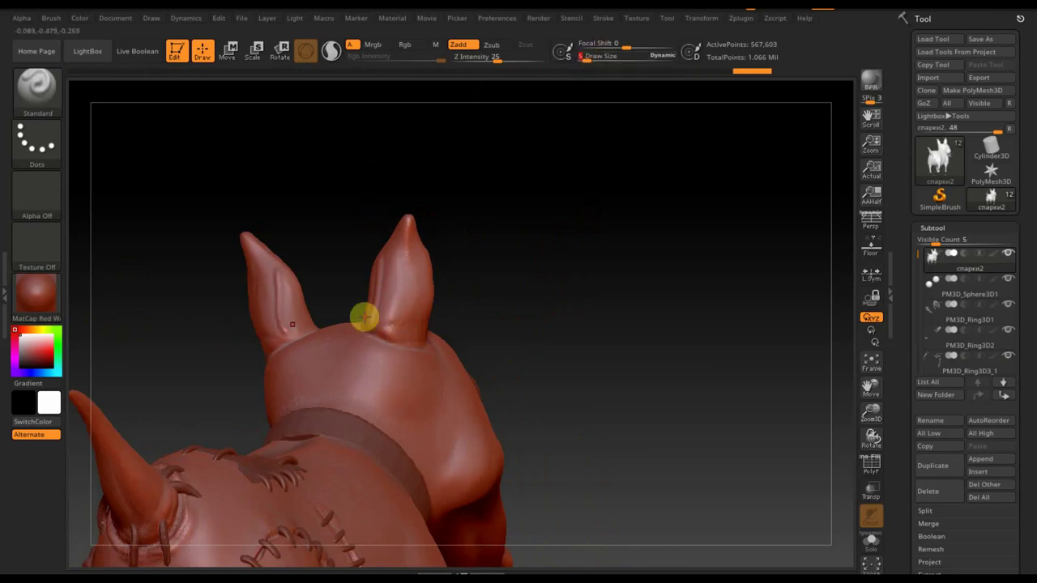
Sculpt several wrinkle grooves up the right ear toward its tip.
left_click_drag(381, 322, 390, 274)
left_click_drag(385, 320, 406, 327)
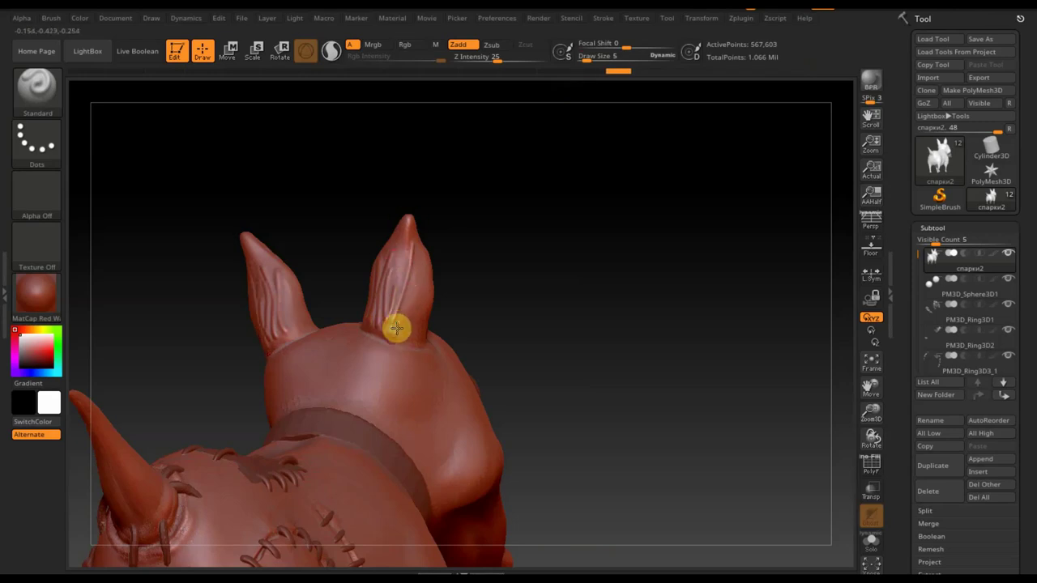
left_click_drag(412, 319, 426, 262)
mouse_move(421, 332)
left_mouse_down()
mouse_move(416, 251)
mouse_move(418, 289)
mouse_move(408, 250)
mouse_move(396, 248)
left_mouse_up()
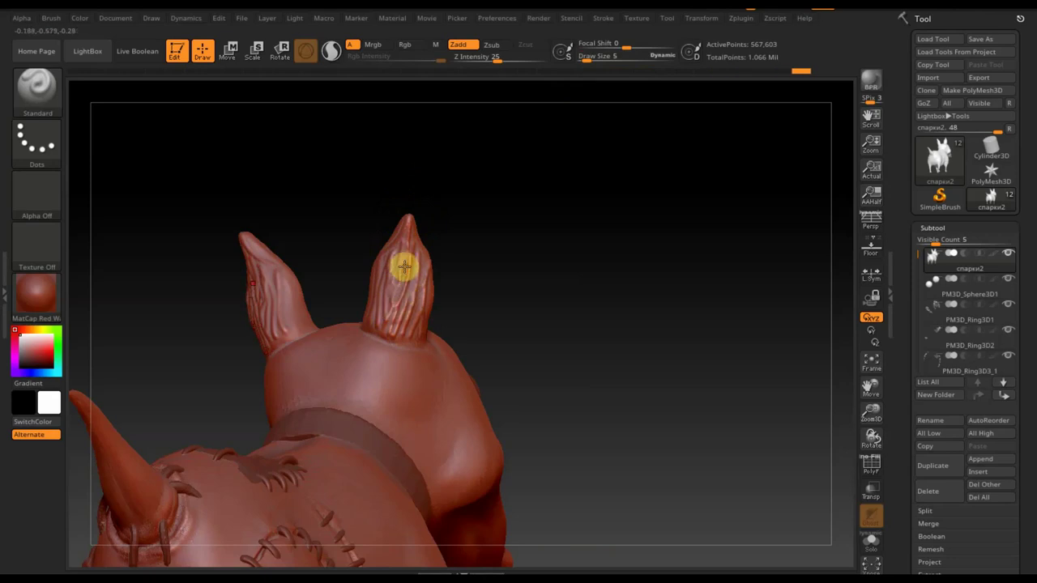
Groove the left ear up to its tip, then center a front view of the head.
left_click_drag(472, 226, 505, 229)
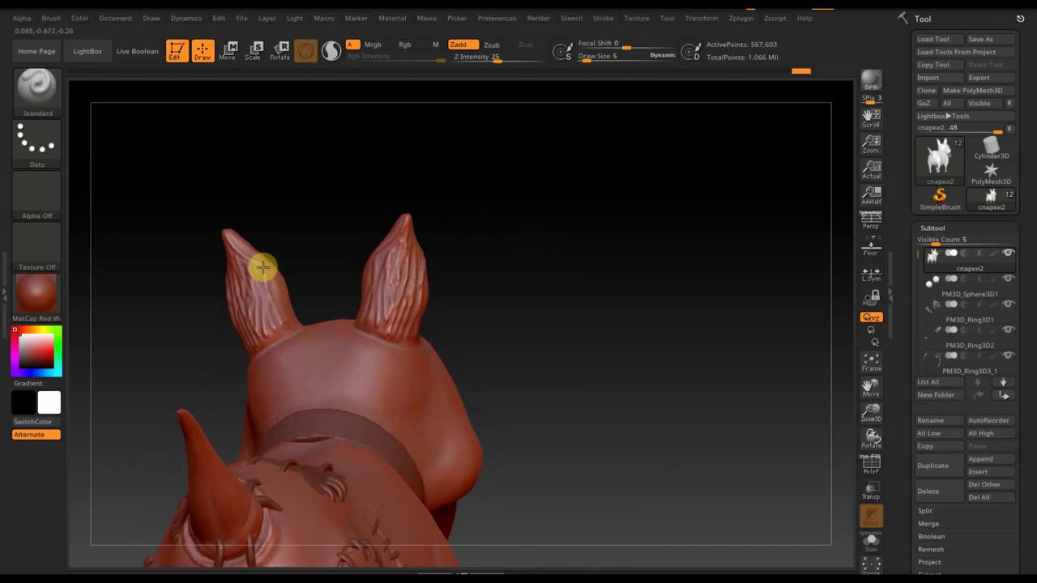
left_click_drag(294, 333, 276, 289)
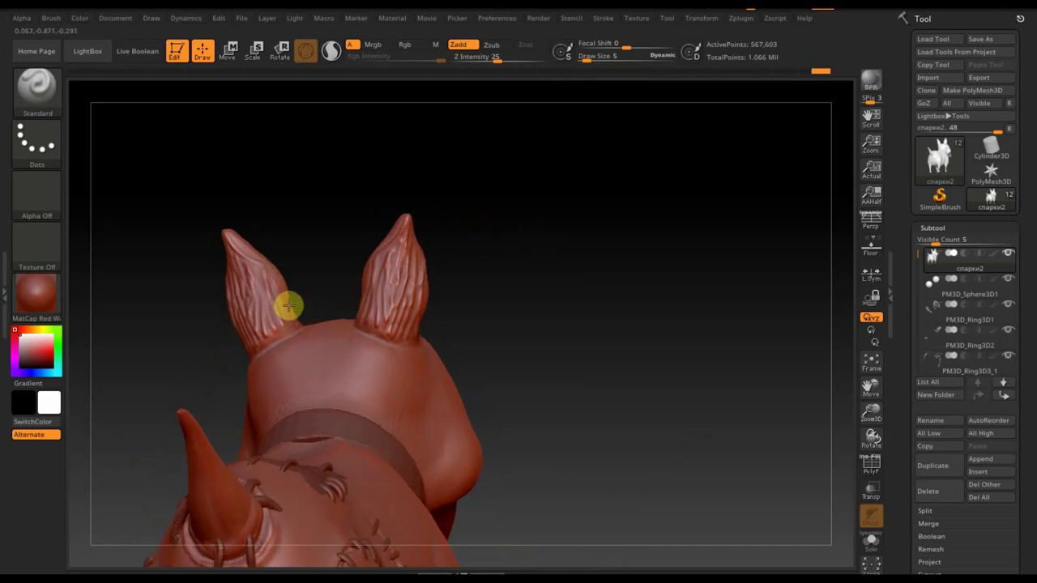
key("ctrl+z")
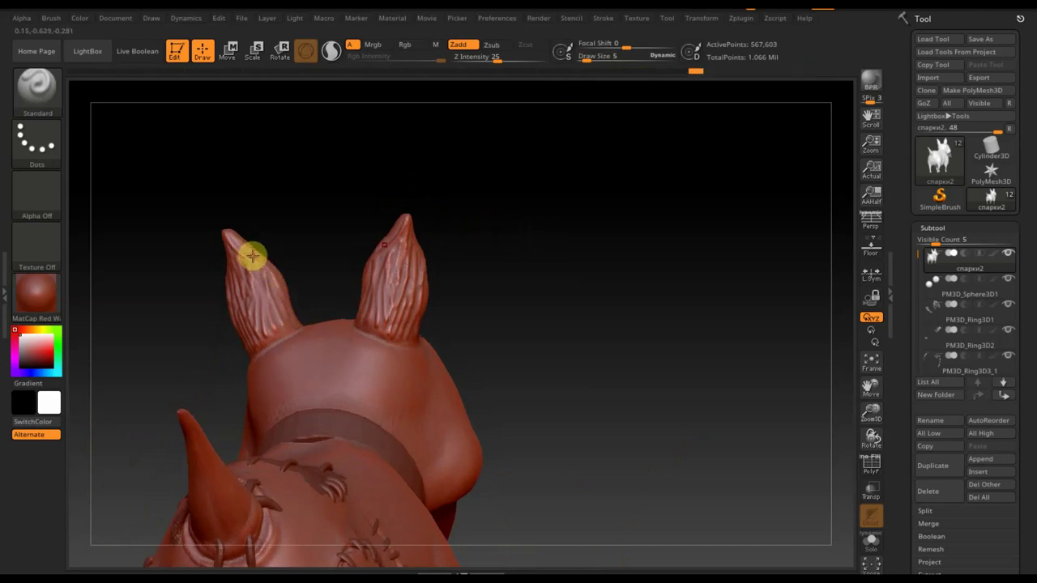
left_click_drag(251, 255, 213, 222)
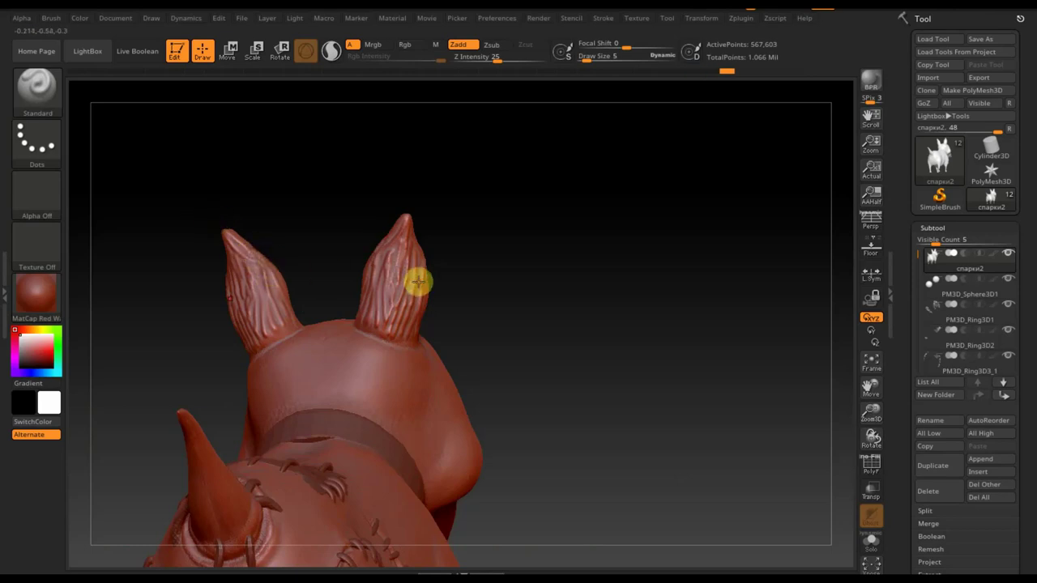
mouse_move(553, 303)
left_mouse_down()
mouse_move(433, 311)
mouse_move(663, 310)
left_mouse_up()
left_click_drag(227, 324, 463, 336, "alt")
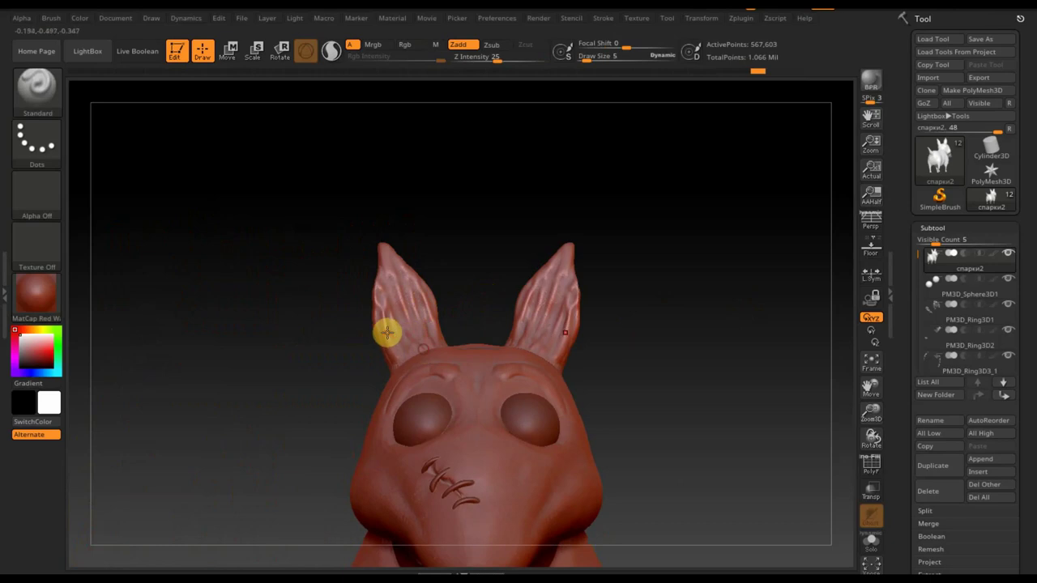
Stroke mirrored wrinkles over both ears with X symmetry, then zoom out and turn the dog sideways.
mouse_move(384, 275)
left_mouse_down()
mouse_move(408, 331)
mouse_move(370, 305)
mouse_move(402, 267)
mouse_move(420, 284)
left_mouse_up()
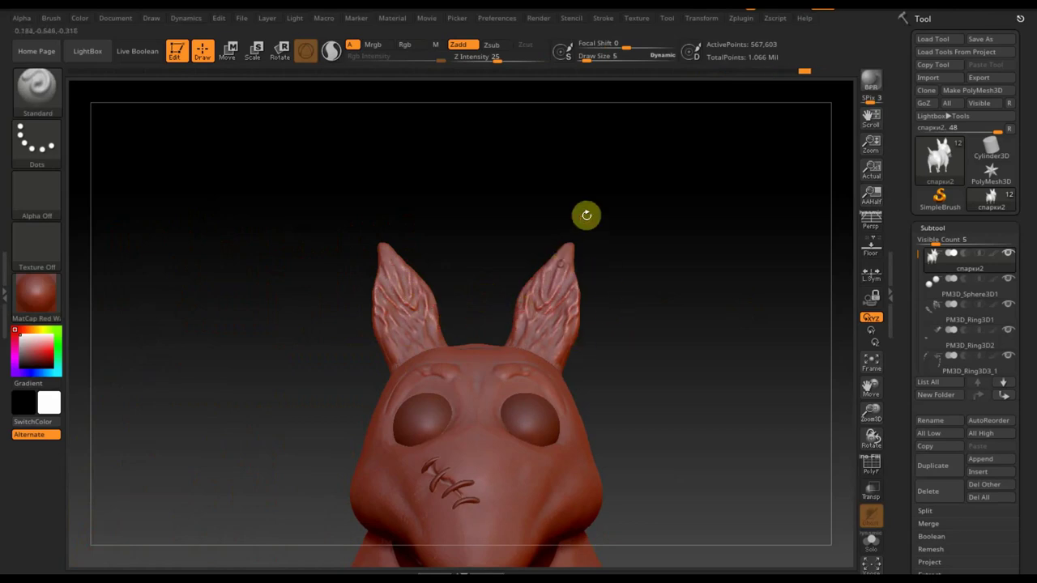
mouse_move(632, 377)
left_mouse_down("alt")
mouse_move(637, 286)
mouse_move(646, 353)
mouse_move(620, 314)
mouse_move(656, 328)
mouse_move(699, 326)
mouse_move(672, 322)
mouse_move(710, 313)
mouse_move(633, 318)
mouse_move(685, 337)
left_mouse_up("alt")
left_click_drag(673, 377, 622, 376)
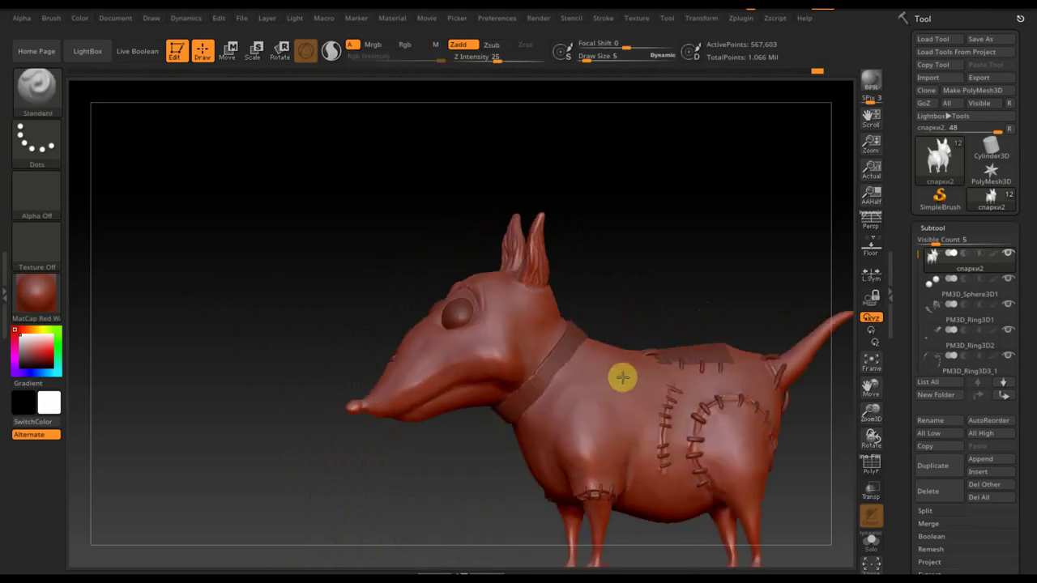
In a close side view, deepen the snout crease toward the nose at Draw Size 14.
mouse_move(634, 305)
left_mouse_down()
mouse_move(732, 271)
mouse_move(746, 324)
left_mouse_up()
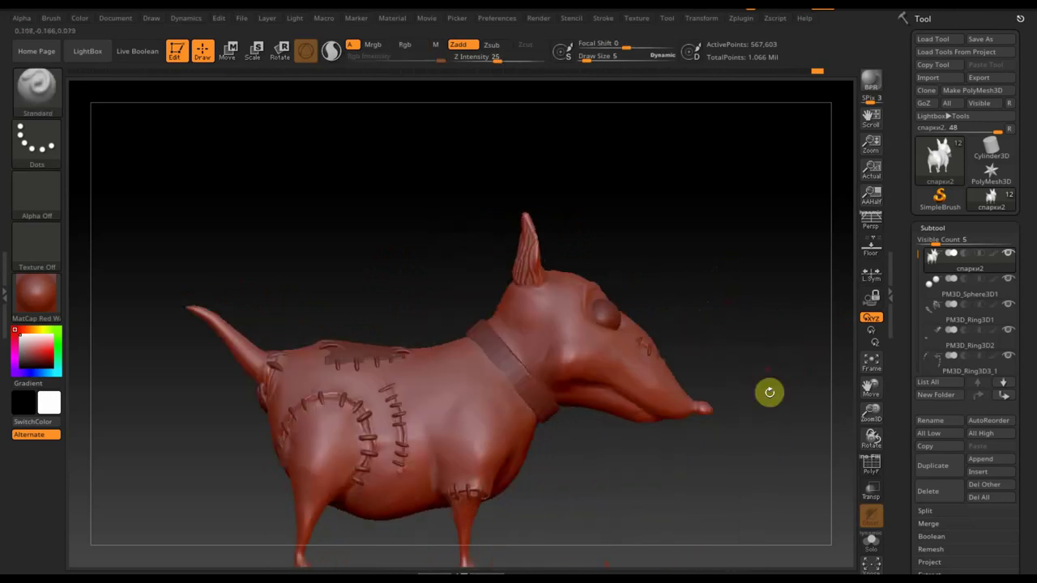
mouse_move(749, 478)
left_mouse_down("alt")
mouse_move(705, 336)
mouse_move(714, 400)
left_mouse_up("alt")
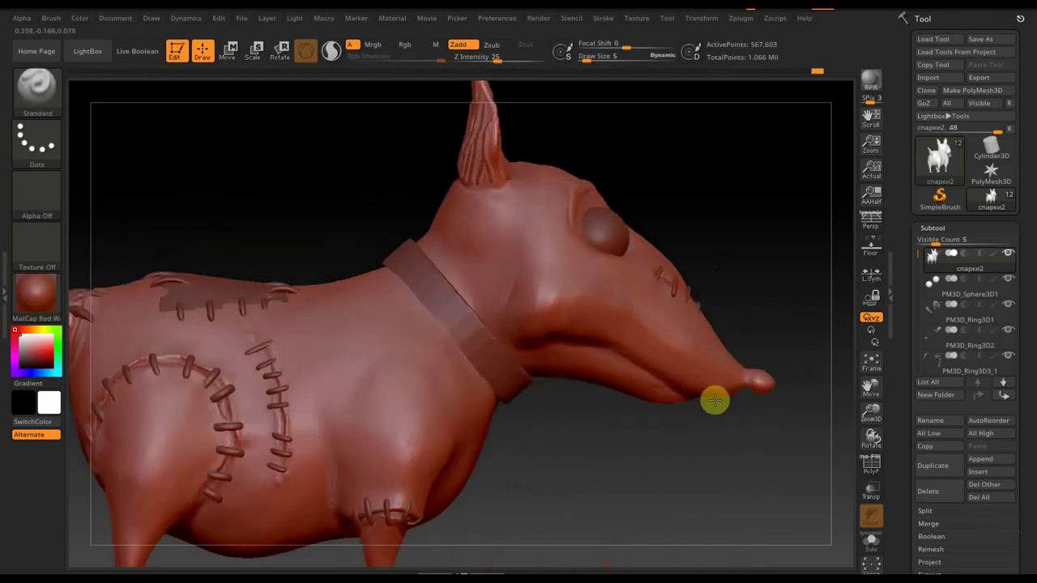
mouse_move(703, 458)
left_mouse_down("alt")
mouse_move(676, 398)
mouse_move(690, 454)
mouse_move(666, 502)
mouse_move(564, 472)
mouse_move(562, 448)
left_mouse_up("alt")
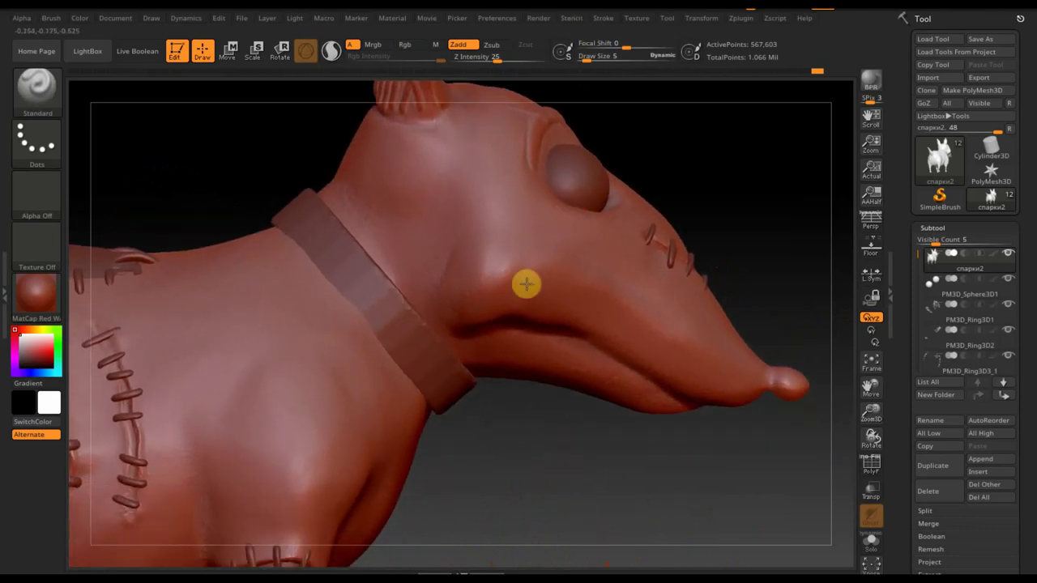
mouse_move(692, 234)
left_mouse_down()
mouse_move(712, 159)
mouse_move(719, 202)
left_mouse_up()
left_click_drag(588, 57, 590, 59)
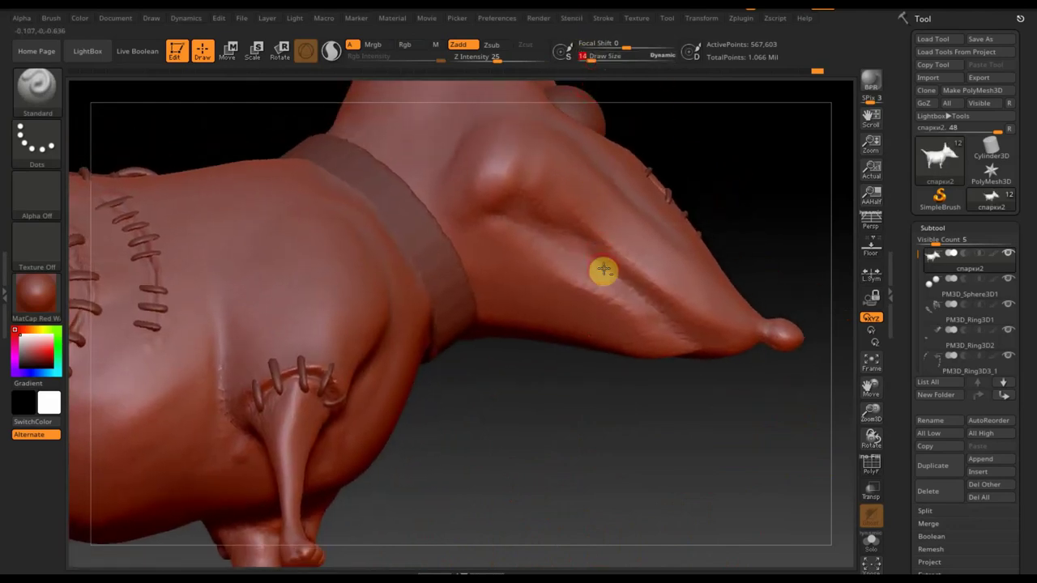
mouse_move(589, 262)
left_mouse_down()
mouse_move(521, 226)
mouse_move(562, 234)
mouse_move(657, 312)
mouse_move(661, 353)
mouse_move(639, 312)
mouse_move(529, 221)
left_mouse_up()
Smooth the area around the snout crease with Shift held.
mouse_move(726, 264)
left_mouse_down()
mouse_move(750, 205)
mouse_move(731, 232)
mouse_move(727, 212)
mouse_move(750, 206)
left_mouse_up()
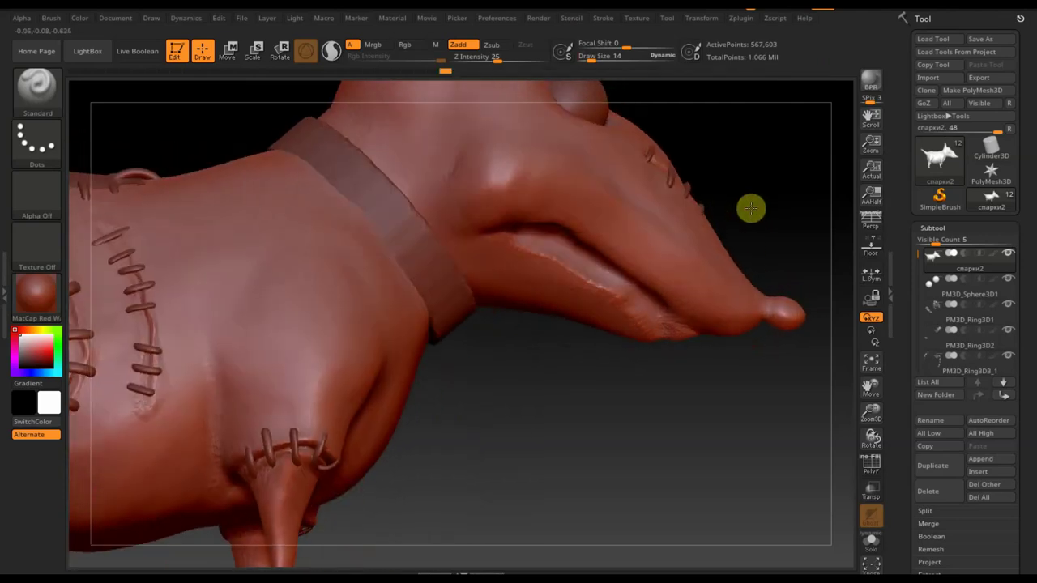
mouse_move(745, 414)
left_mouse_down()
mouse_move(732, 341)
mouse_move(688, 341)
left_mouse_up()
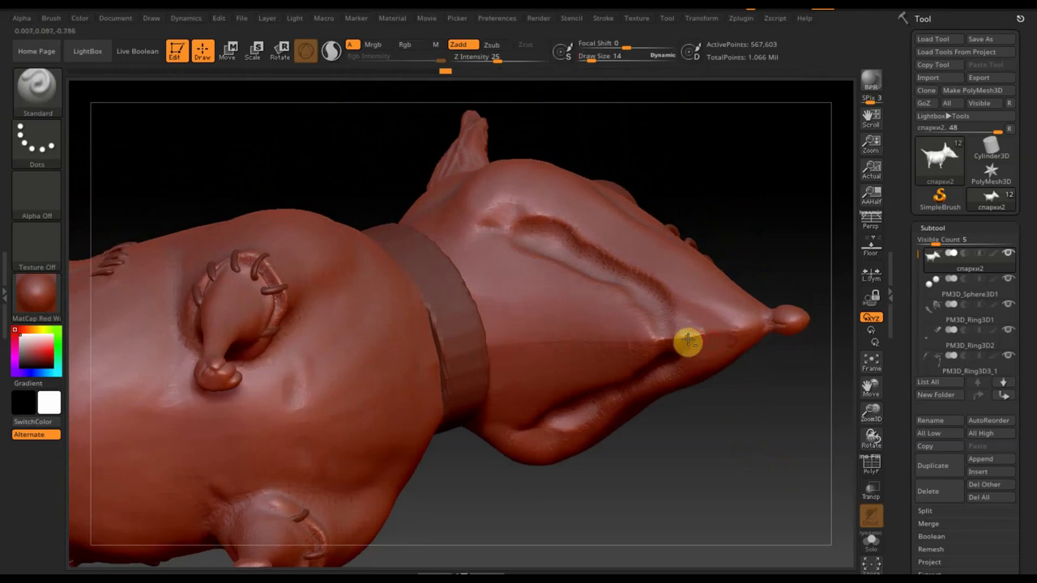
key("shift")
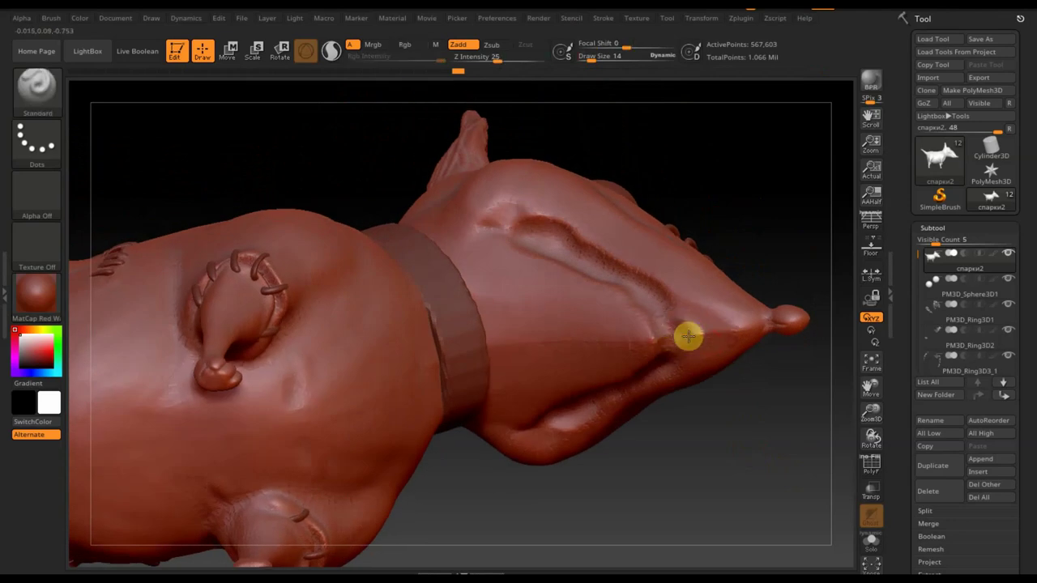
key("shift")
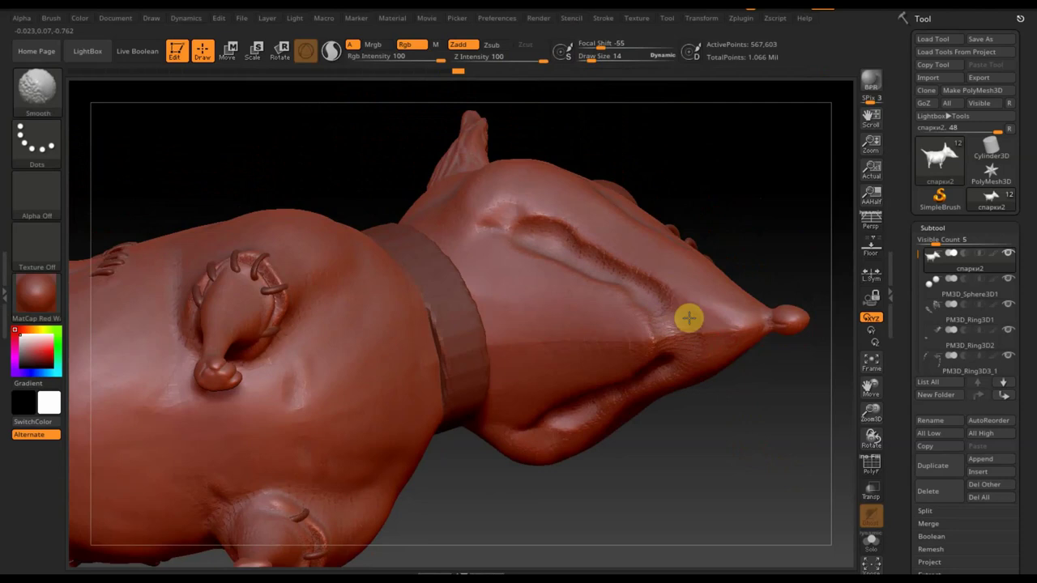
mouse_move(731, 377)
left_mouse_down()
mouse_move(747, 481)
mouse_move(718, 413)
mouse_move(669, 380)
mouse_move(655, 326)
left_mouse_up()
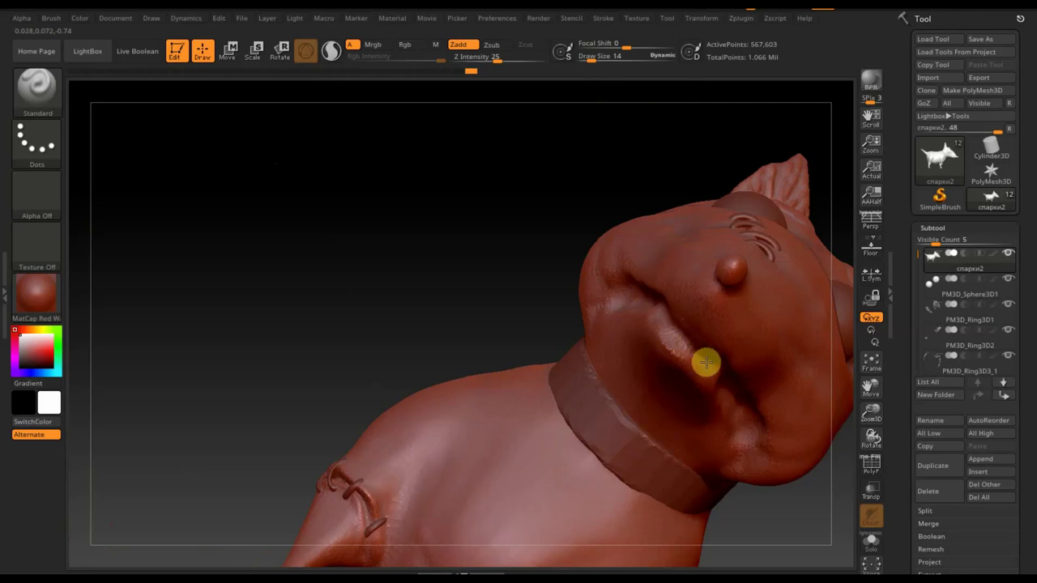
Zoom into a side view of the snout and set Z Intensity to 43.
mouse_move(351, 252)
left_mouse_down()
mouse_move(396, 283)
mouse_move(413, 337)
mouse_move(625, 372)
mouse_move(654, 135)
left_mouse_up()
mouse_move(767, 138)
left_mouse_down()
mouse_move(706, 257)
mouse_move(713, 277)
mouse_move(695, 230)
left_mouse_up()
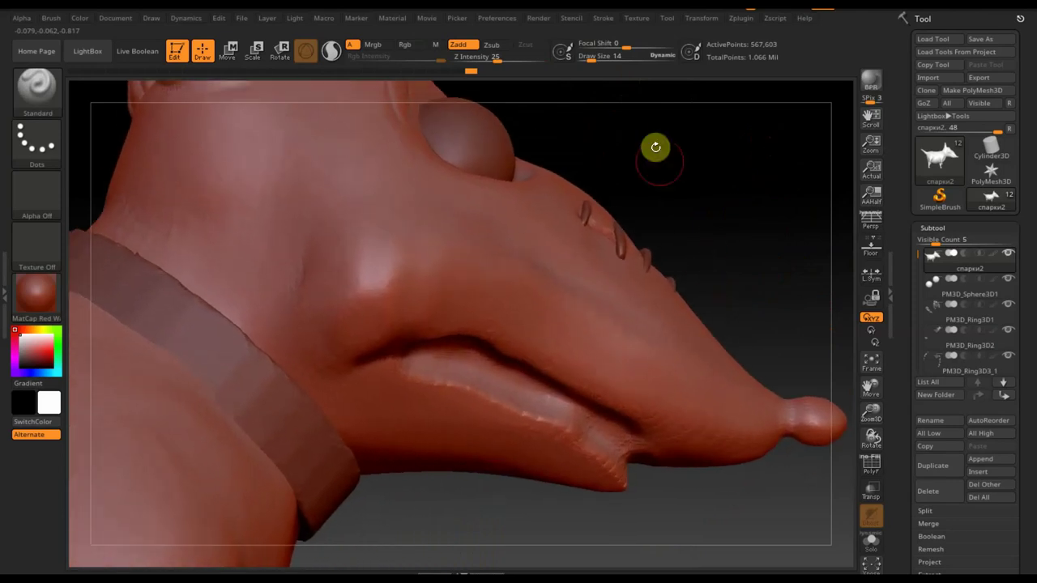
left_click_drag(496, 58, 508, 63)
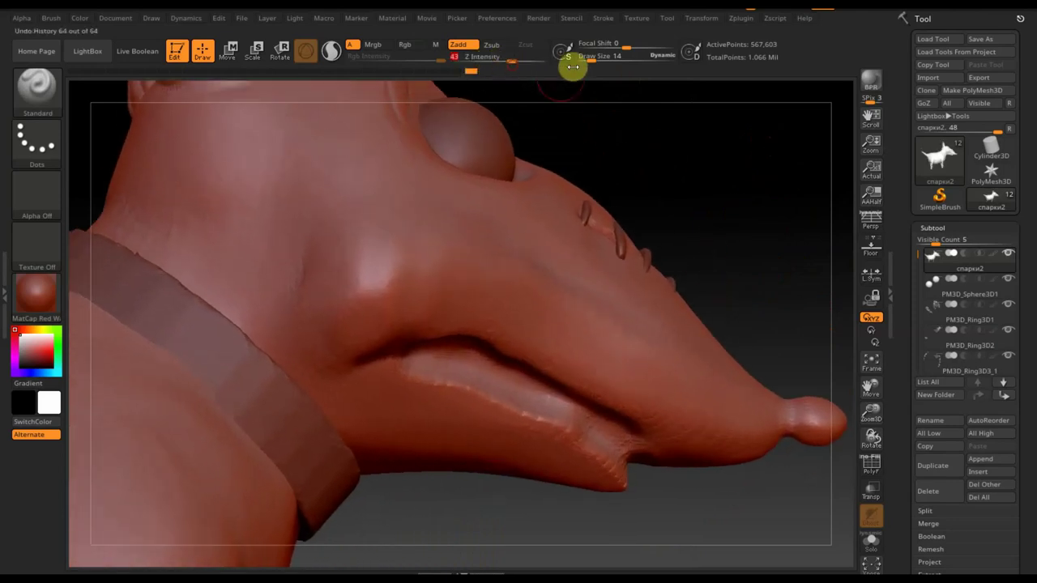
left_click_drag(592, 59, 592, 58)
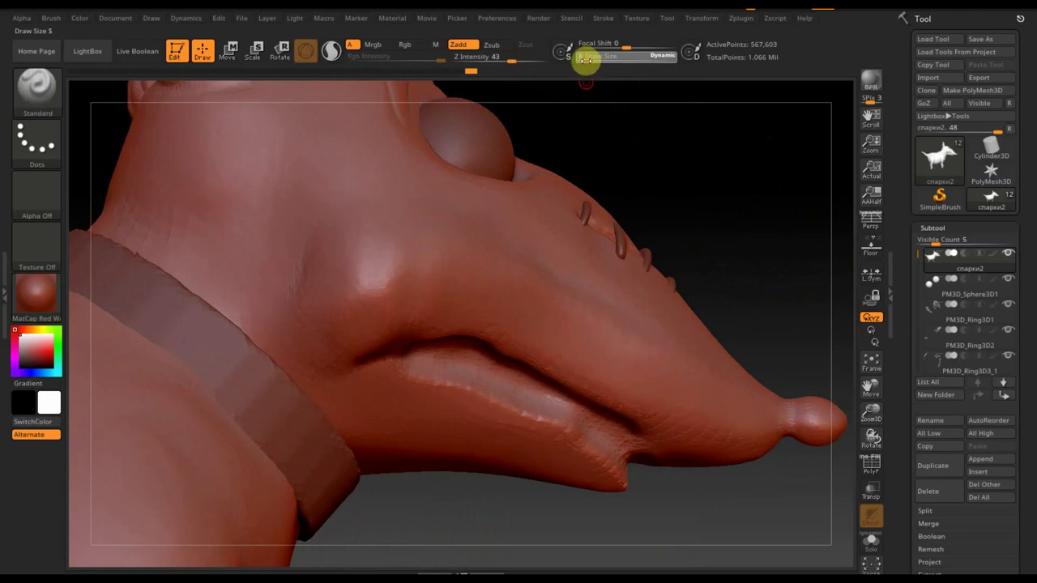
At Draw Size 4, sculpt stitch-like ridges and scratches along the mouth groove.
left_click_drag(584, 64, 583, 62)
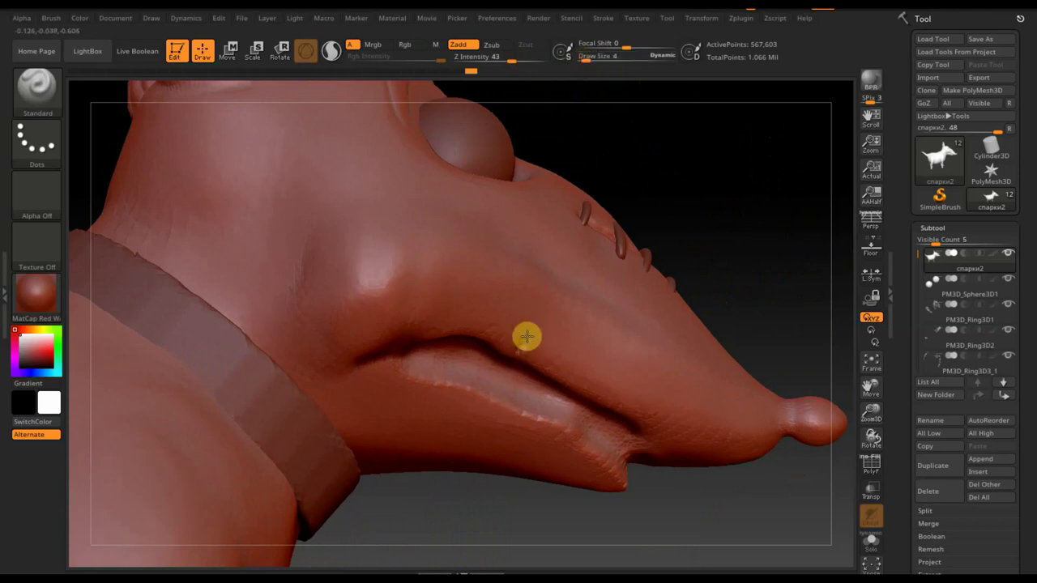
mouse_move(706, 220)
left_mouse_down()
mouse_move(710, 173)
mouse_move(589, 360)
left_mouse_up()
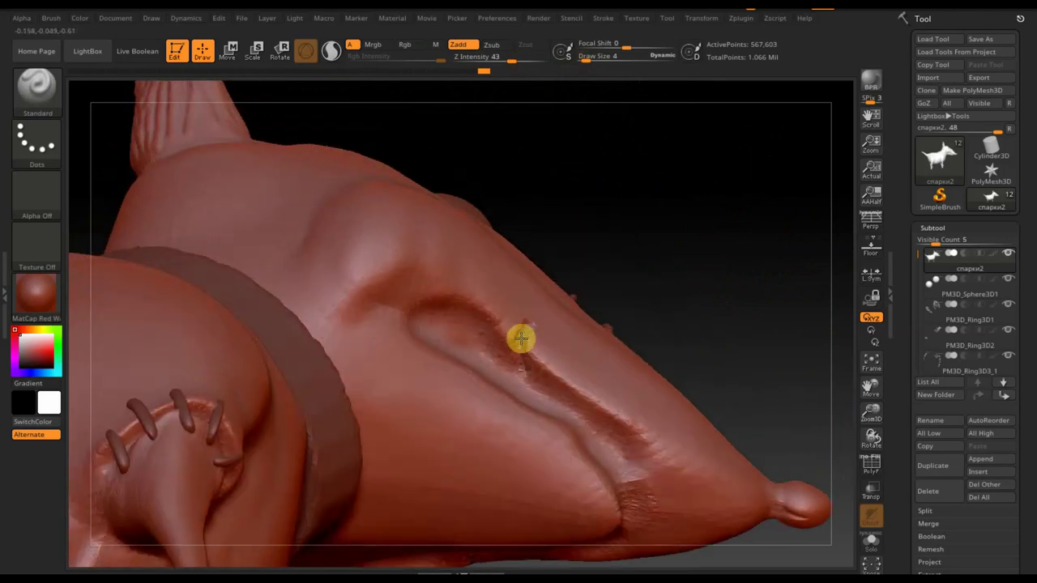
mouse_move(544, 377)
left_mouse_down()
mouse_move(548, 345)
mouse_move(578, 377)
left_mouse_up()
left_click_drag(602, 419, 656, 435)
left_click_drag(720, 362, 502, 324)
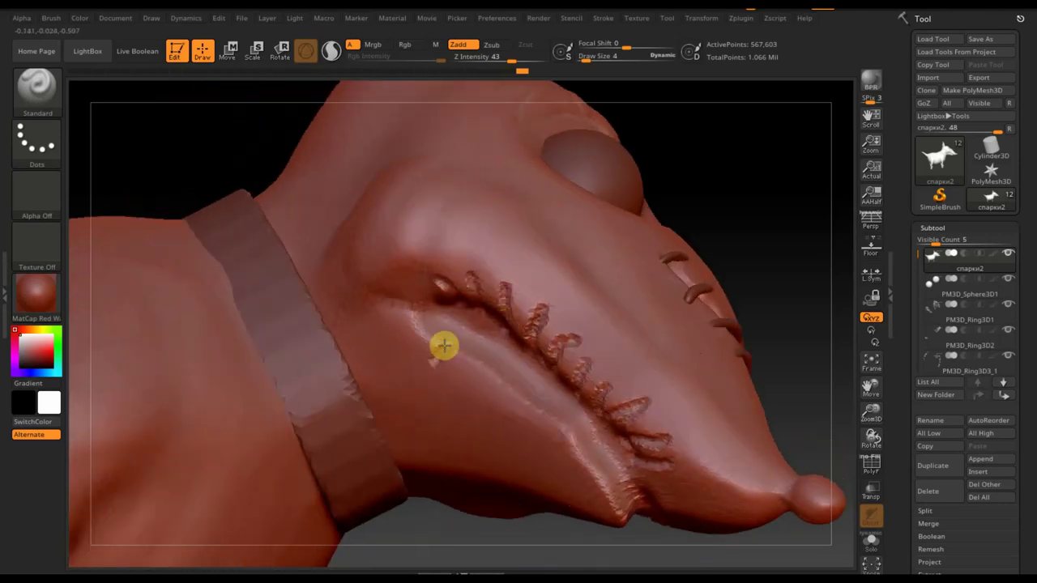
mouse_move(405, 320)
left_mouse_down()
mouse_move(522, 428)
mouse_move(589, 455)
left_mouse_up()
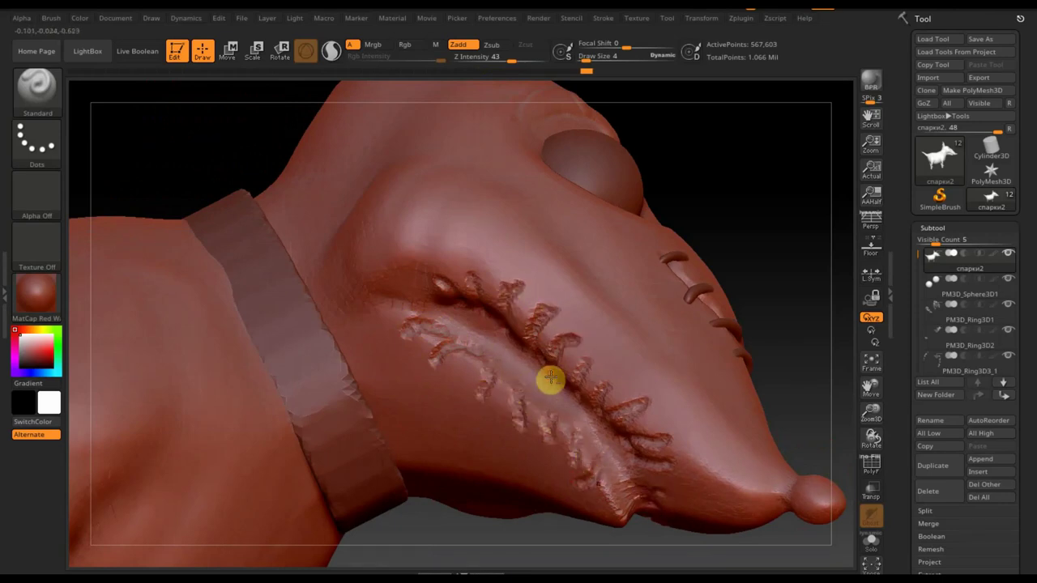
Orbit and zoom out to check the mouth stitches against the whole head.
left_click_drag(776, 328, 786, 331)
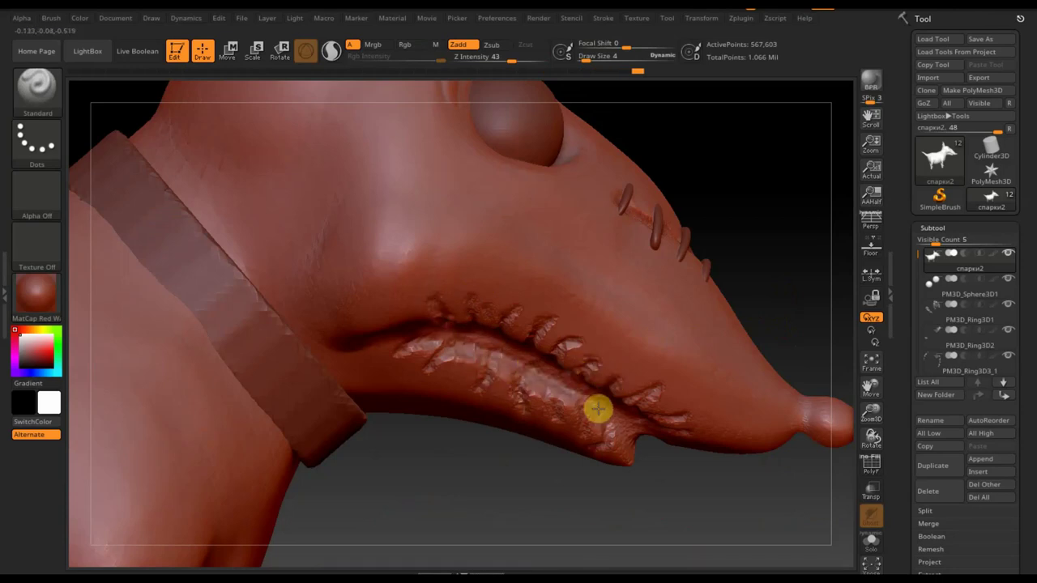
mouse_move(688, 499)
left_mouse_down()
mouse_move(576, 458)
mouse_move(640, 435)
mouse_move(564, 442)
mouse_move(500, 421)
mouse_move(624, 435)
left_mouse_up()
mouse_move(627, 435)
left_mouse_down()
mouse_move(673, 486)
mouse_move(605, 398)
left_mouse_up()
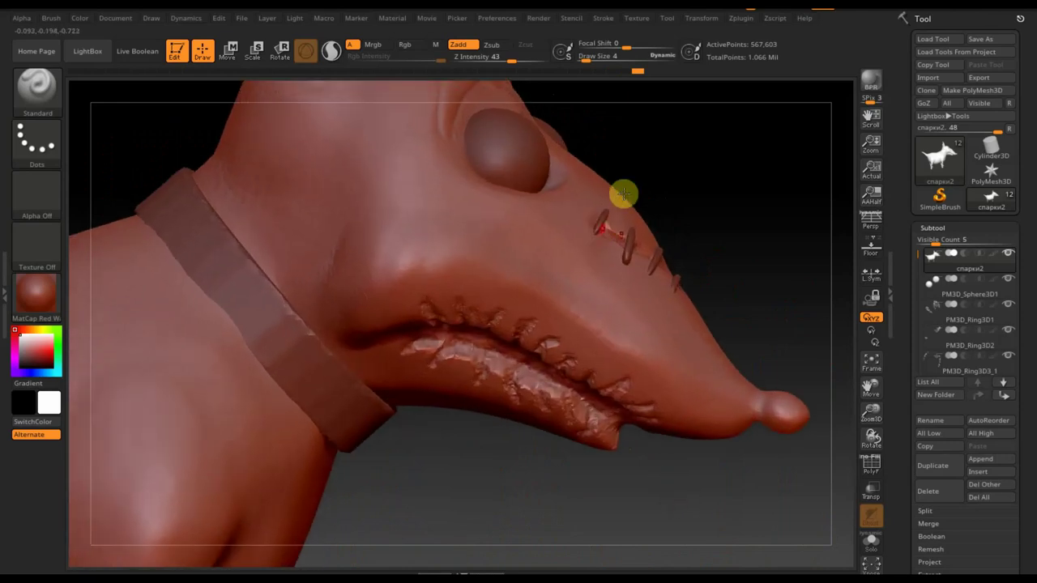
Set Draw Size 7 and Z Intensity 23, then sculpt fine ridges along the lower lip.
left_click(595, 56)
type("7")
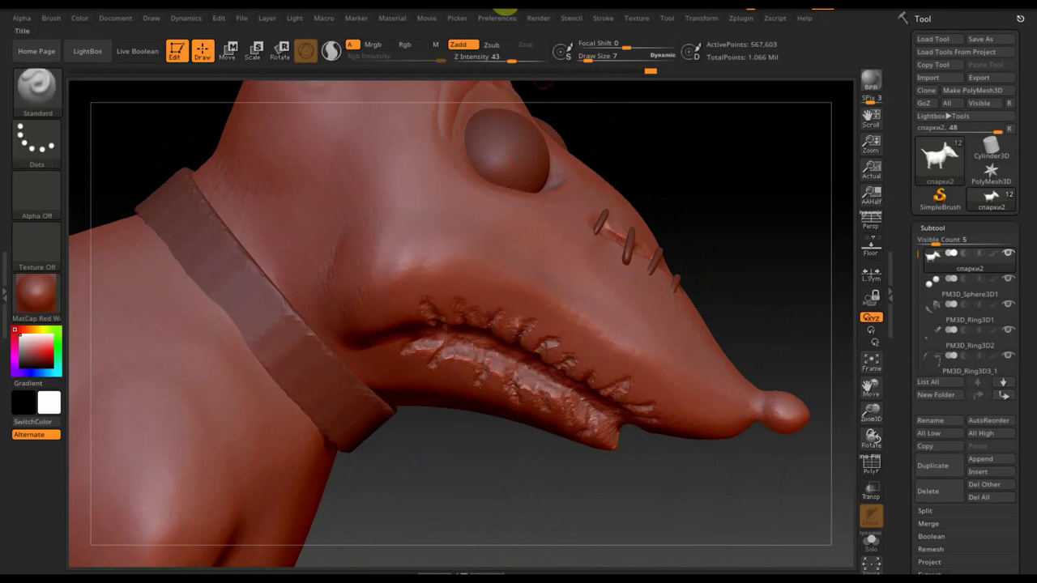
left_click(494, 58)
type("23")
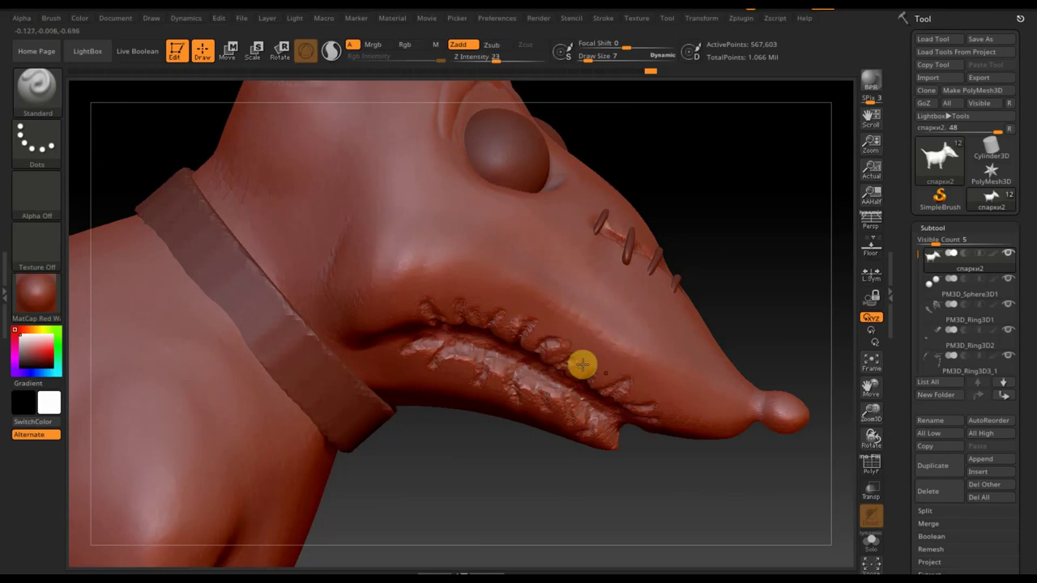
left_click_drag(571, 374, 608, 382)
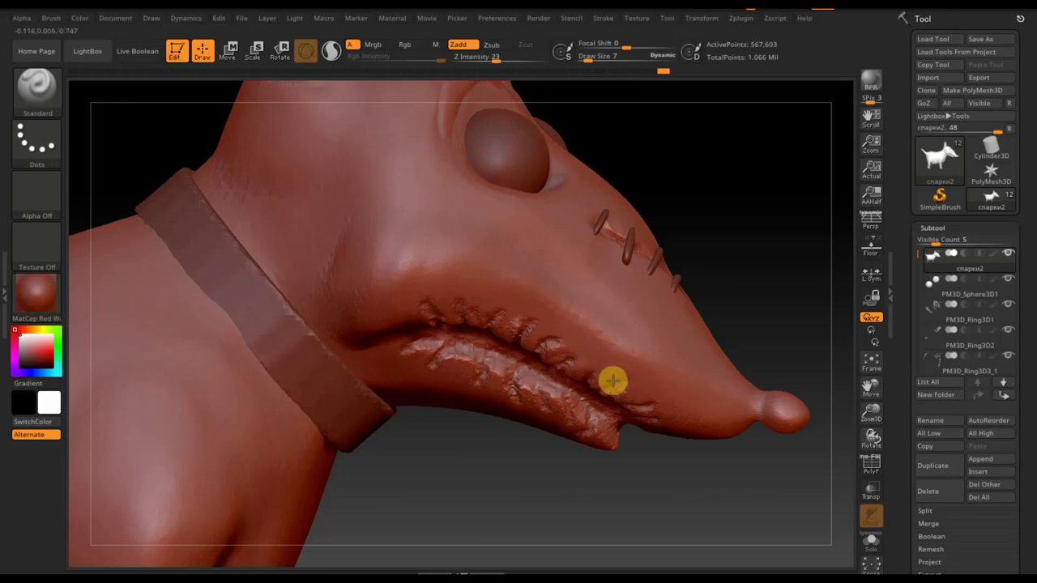
left_click_drag(606, 419, 651, 400)
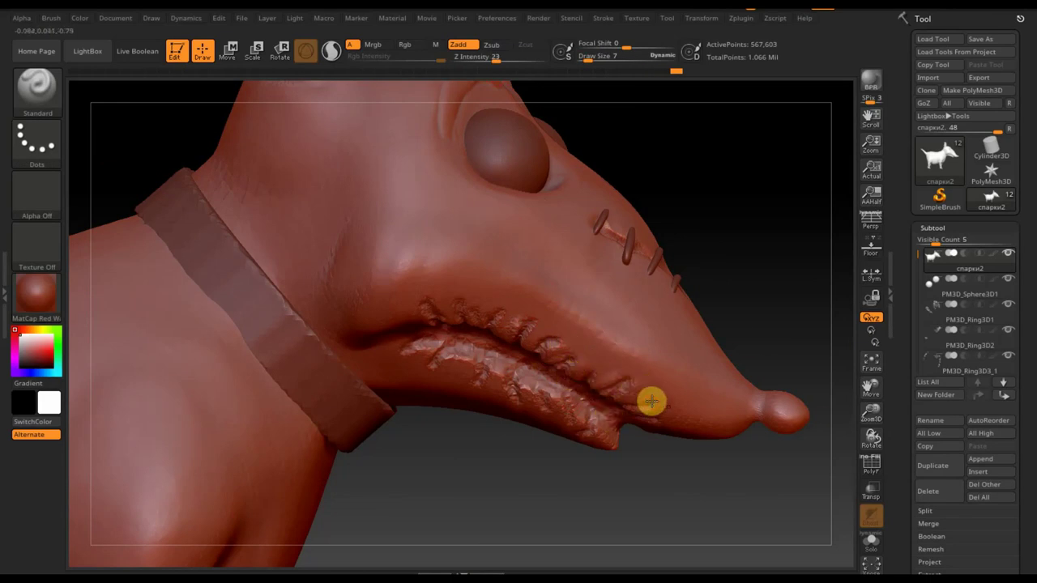
left_click_drag(555, 423, 537, 389)
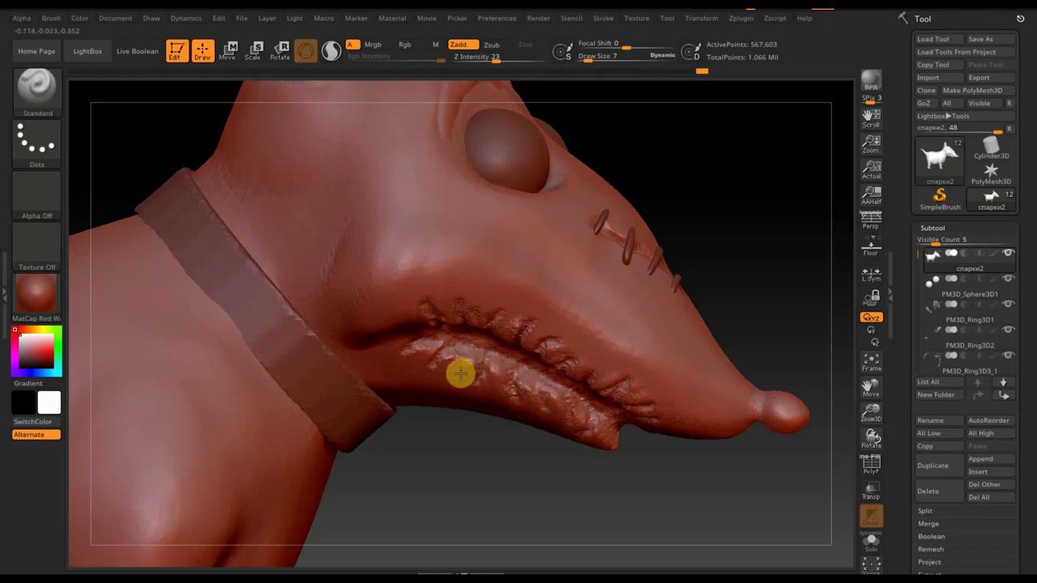
left_click_drag(438, 337, 428, 348)
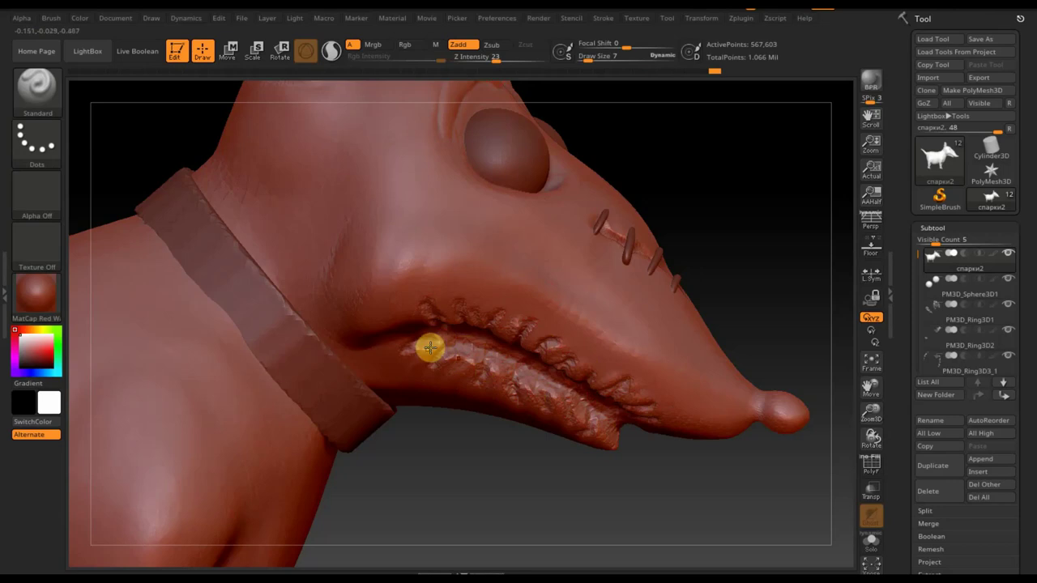
Enlarge the brush, smooth the harshest lip ridges, and show the polygon wireframe.
mouse_move(637, 467)
left_mouse_down()
mouse_move(653, 410)
mouse_move(581, 447)
left_mouse_up()
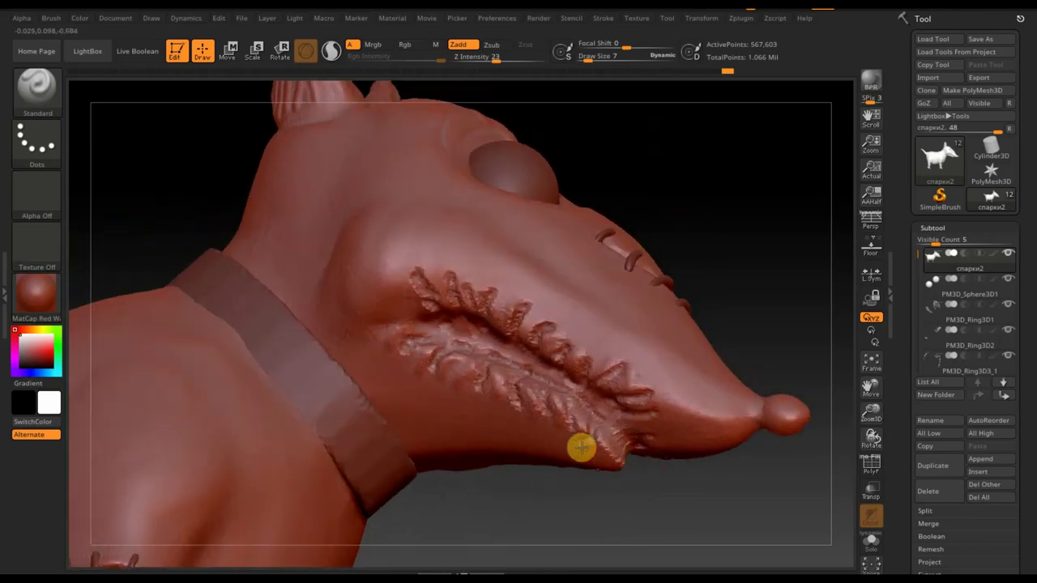
left_click_drag(591, 59, 599, 62)
mouse_move(523, 307)
left_mouse_down("shift")
mouse_move(488, 308)
mouse_move(554, 305)
left_mouse_up("shift")
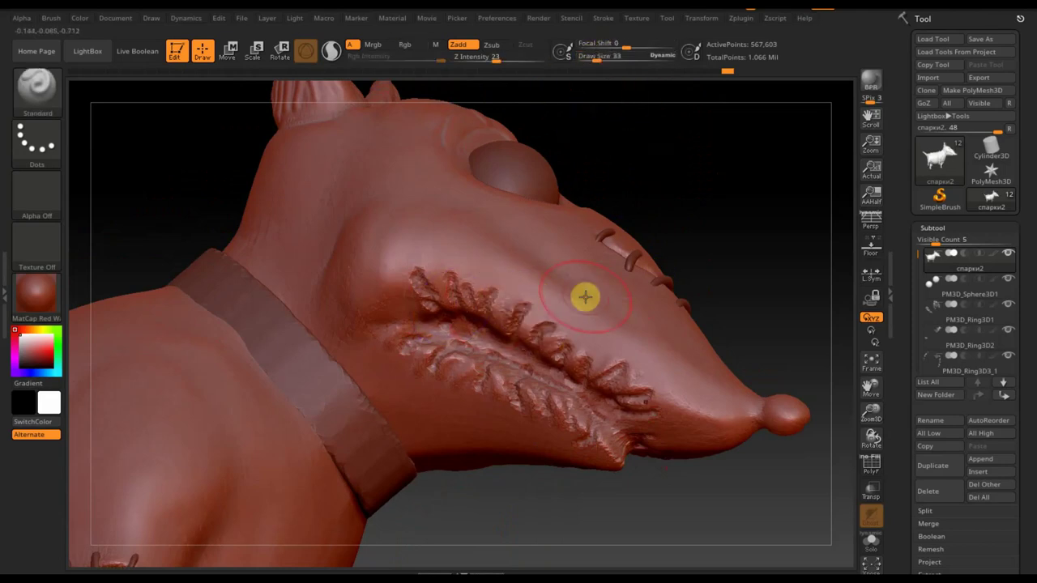
key("shift")
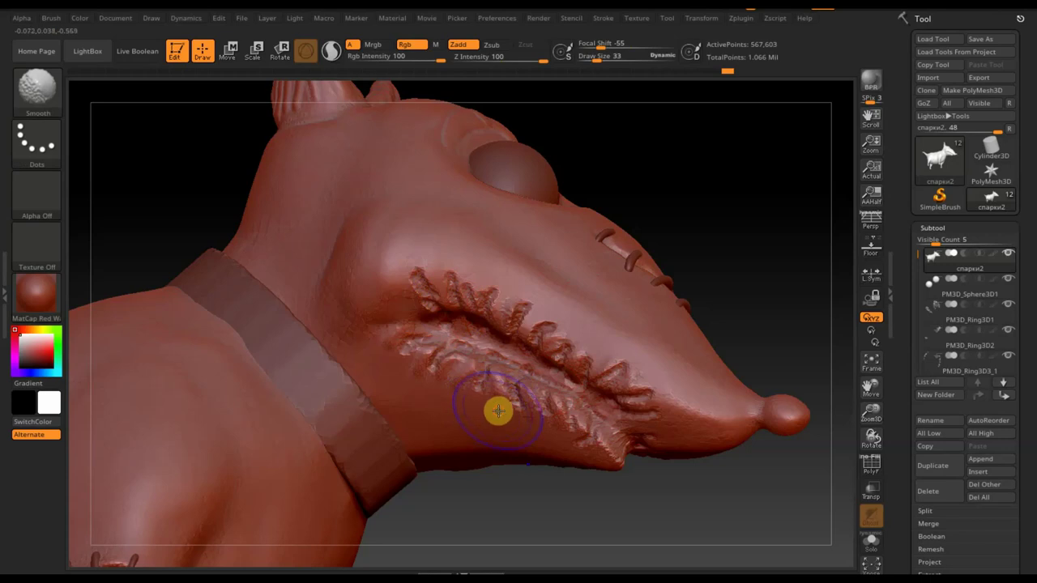
mouse_move(632, 481)
left_mouse_down()
mouse_move(637, 511)
mouse_move(592, 507)
mouse_move(729, 494)
mouse_move(759, 467)
mouse_move(759, 479)
mouse_move(764, 442)
mouse_move(777, 465)
mouse_move(726, 444)
left_mouse_up()
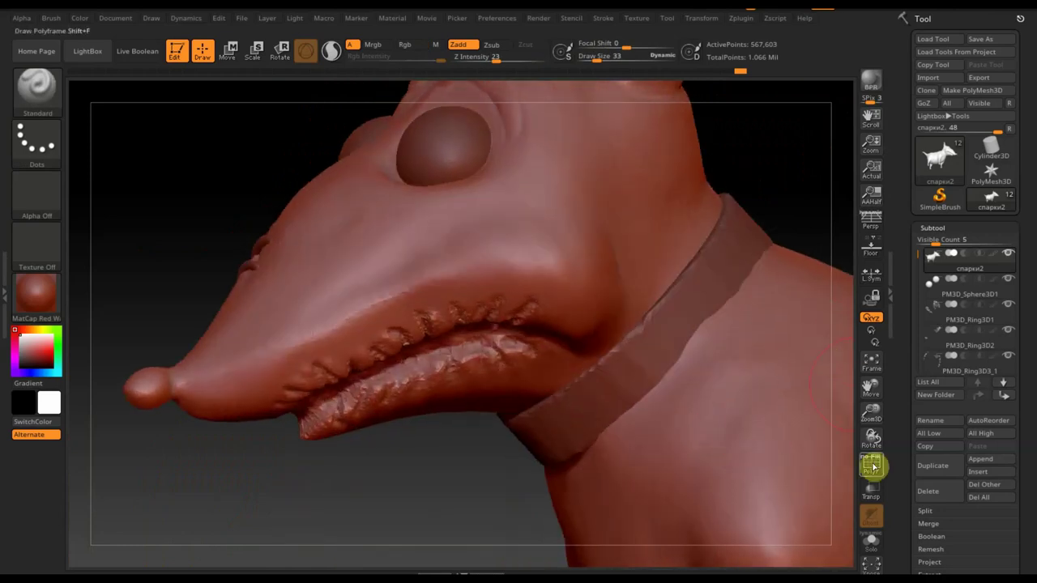
left_click(871, 463)
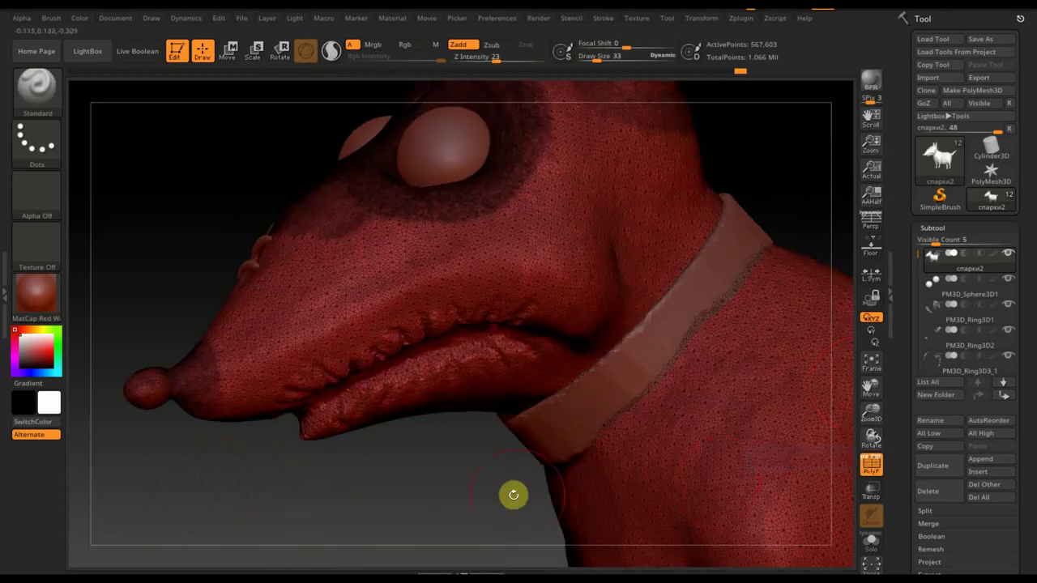
mouse_move(419, 510)
left_mouse_down("alt")
mouse_move(438, 548)
mouse_move(414, 469)
mouse_move(436, 493)
mouse_move(410, 440)
mouse_move(537, 435)
left_mouse_up("alt")
mouse_move(638, 266)
left_mouse_down("shift")
mouse_move(652, 255)
mouse_move(671, 301)
mouse_move(699, 275)
mouse_move(701, 303)
left_mouse_up("shift")
mouse_move(661, 355)
left_mouse_down()
mouse_move(673, 238)
mouse_move(657, 320)
left_mouse_up()
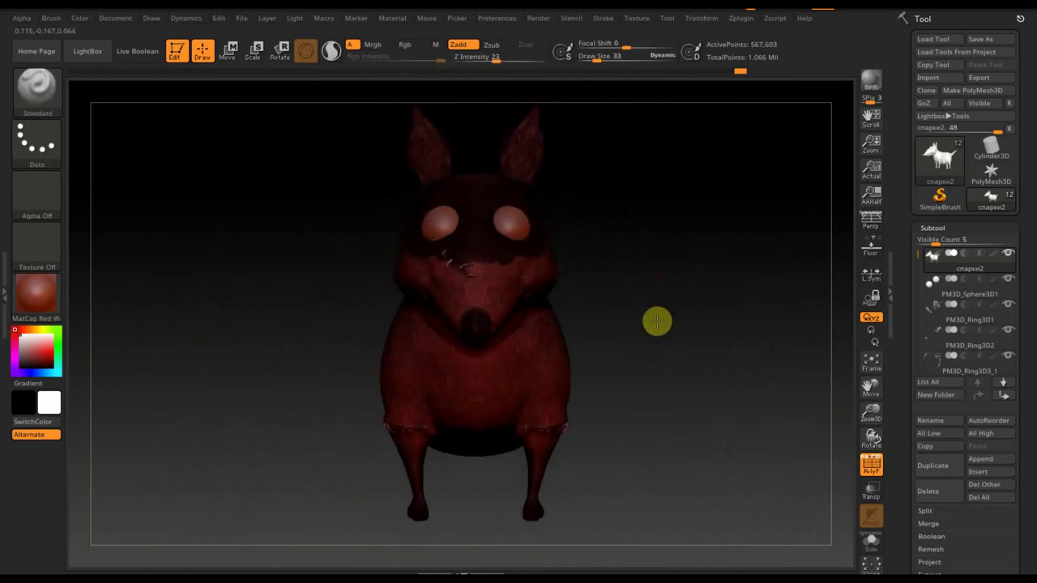
left_click(872, 469)
mouse_move(683, 419)
left_mouse_down()
mouse_move(742, 421)
mouse_move(687, 426)
mouse_move(699, 430)
mouse_move(672, 443)
mouse_move(729, 449)
left_mouse_up()
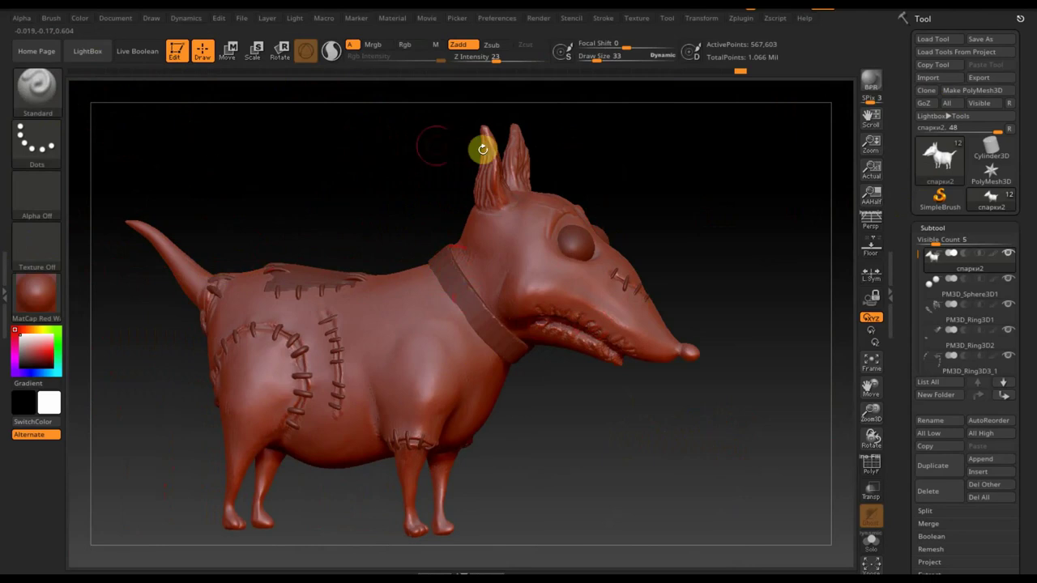
Select the PM3D_Cylinder3D1 collar, nudge it slightly with the Move gizmo, and return to Draw.
key("F1")
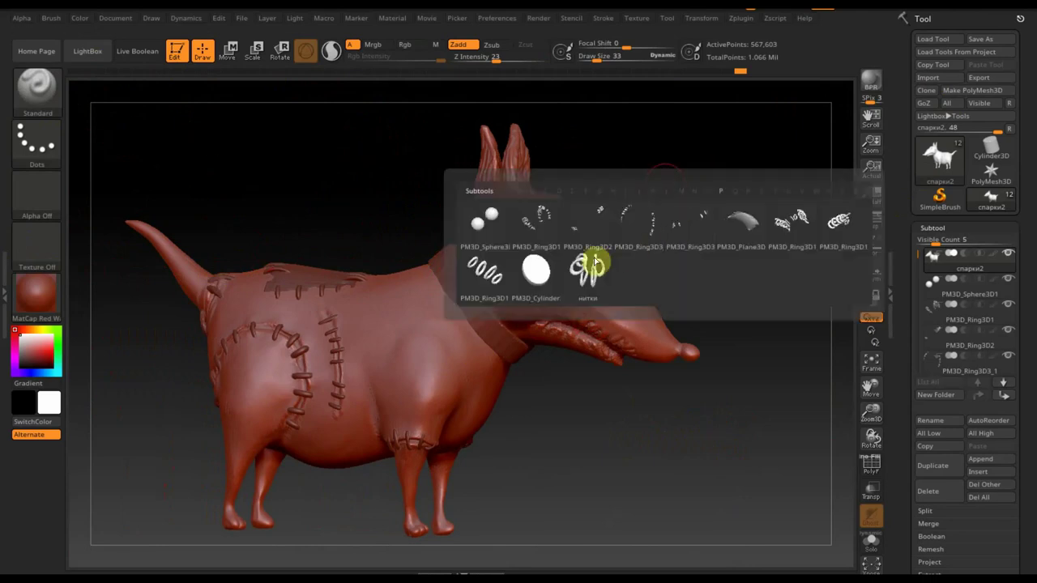
left_click(537, 271)
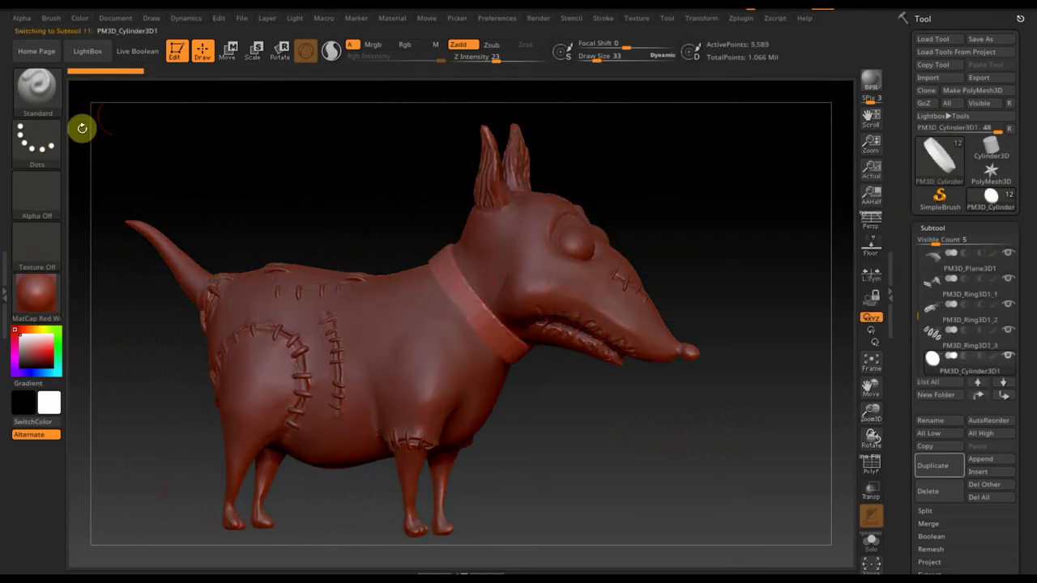
left_click(229, 50)
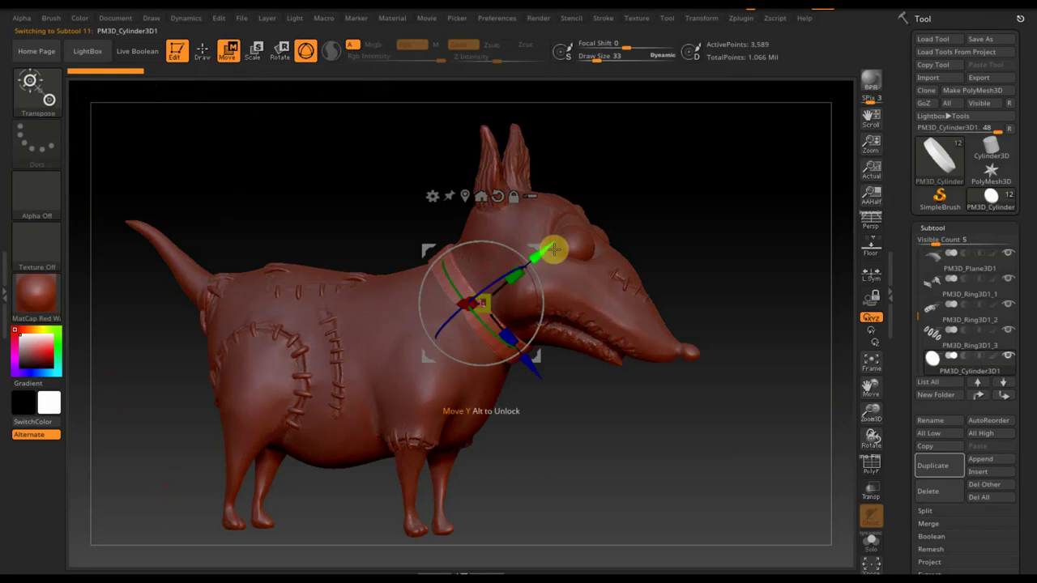
left_click_drag(548, 249, 544, 296)
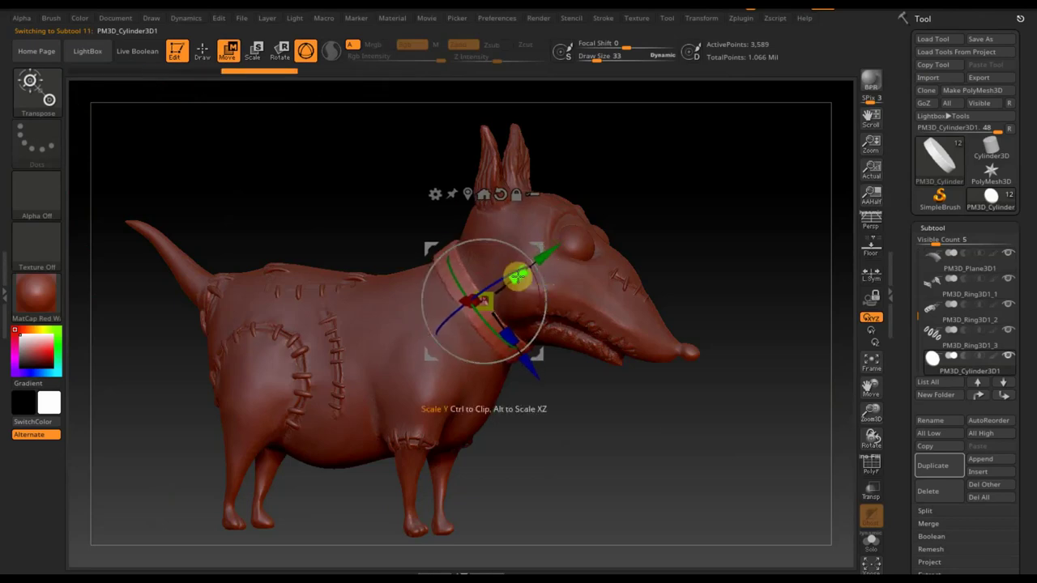
mouse_move(678, 215)
left_mouse_down()
mouse_move(626, 186)
mouse_move(643, 143)
mouse_move(641, 88)
mouse_move(657, 78)
mouse_move(688, 86)
mouse_move(718, 120)
mouse_move(708, 197)
mouse_move(664, 220)
mouse_move(620, 207)
mouse_move(621, 192)
mouse_move(634, 189)
mouse_move(659, 317)
mouse_move(644, 287)
mouse_move(649, 300)
mouse_move(659, 291)
mouse_move(571, 248)
left_mouse_up()
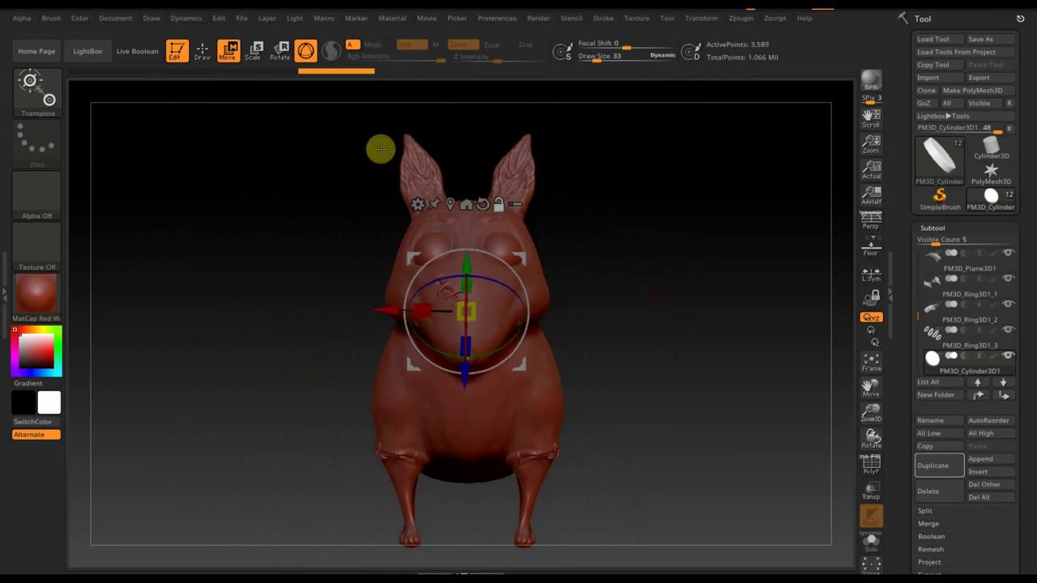
left_click(201, 55)
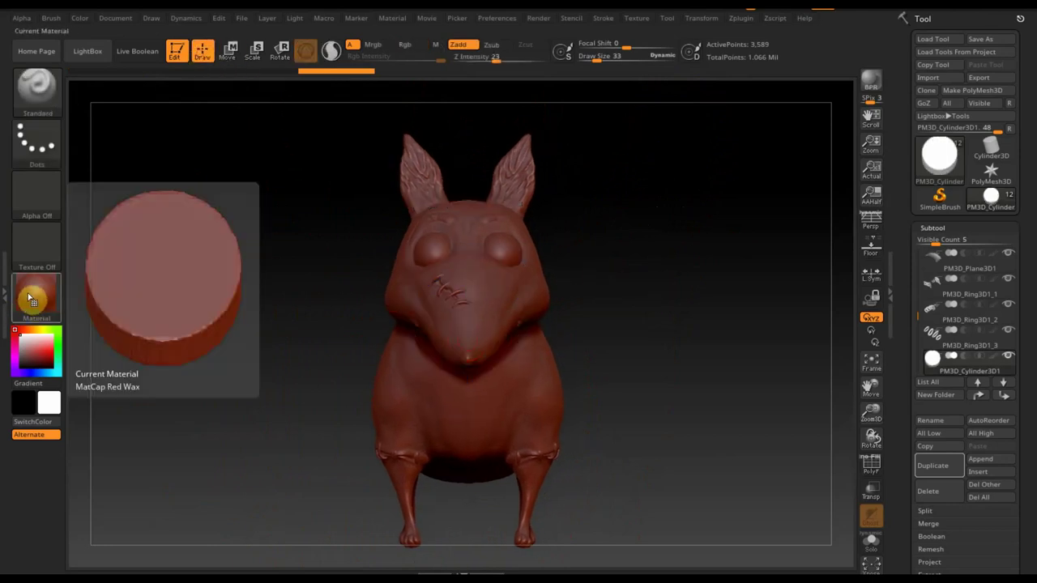
Apply the white SketchShaded4 material to the dog and reframe a three-quarter side view.
left_click(30, 300)
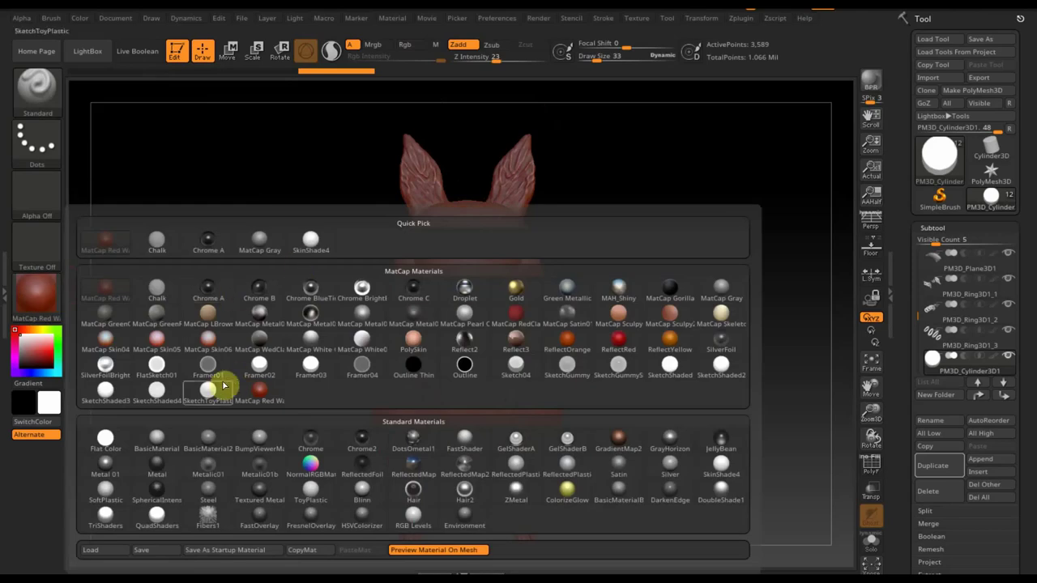
left_click(156, 390)
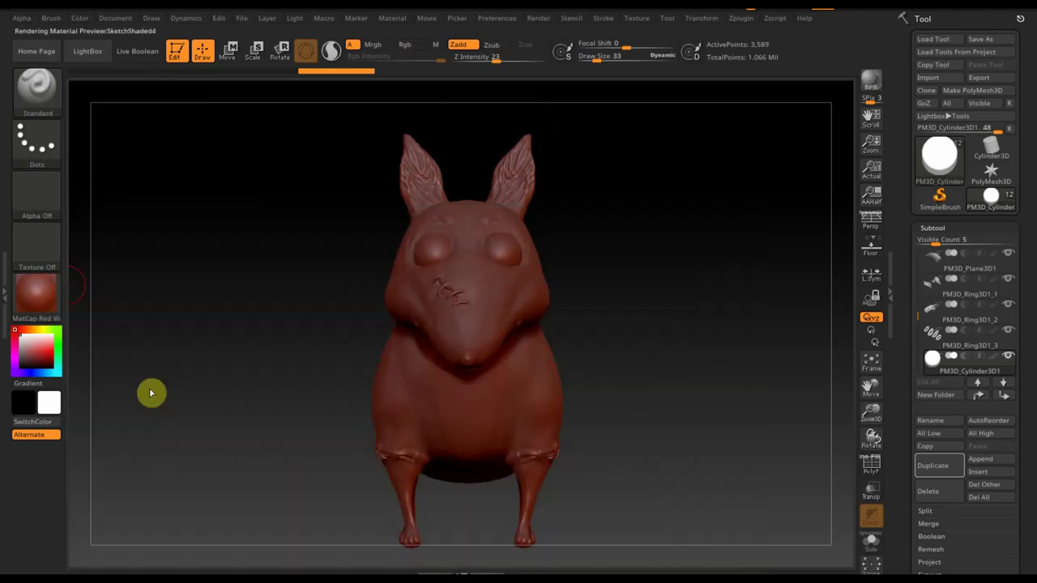
left_click(40, 300)
left_click(104, 389)
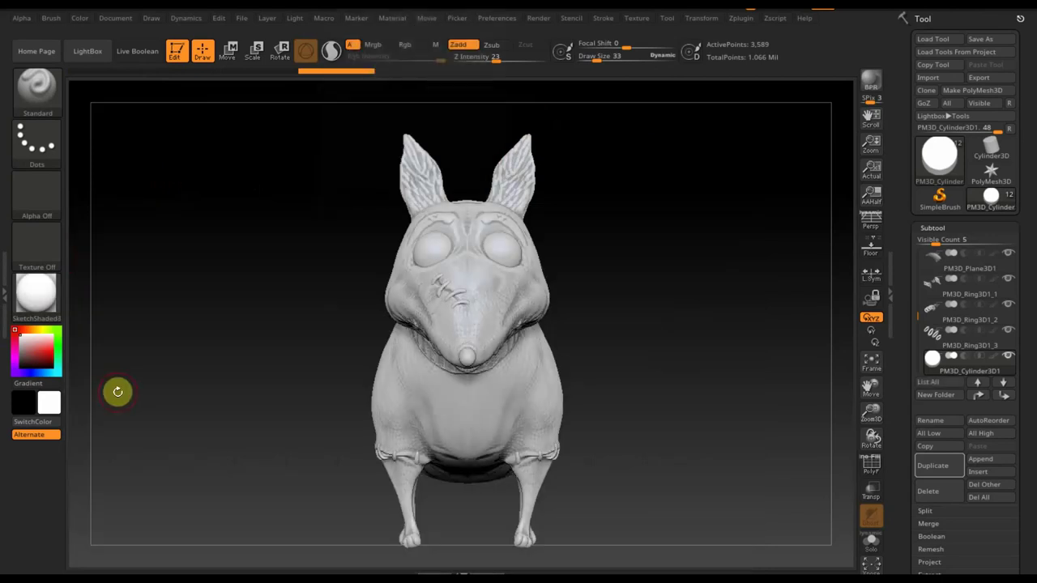
mouse_move(620, 373)
left_mouse_down()
mouse_move(657, 377)
mouse_move(533, 430)
left_mouse_up()
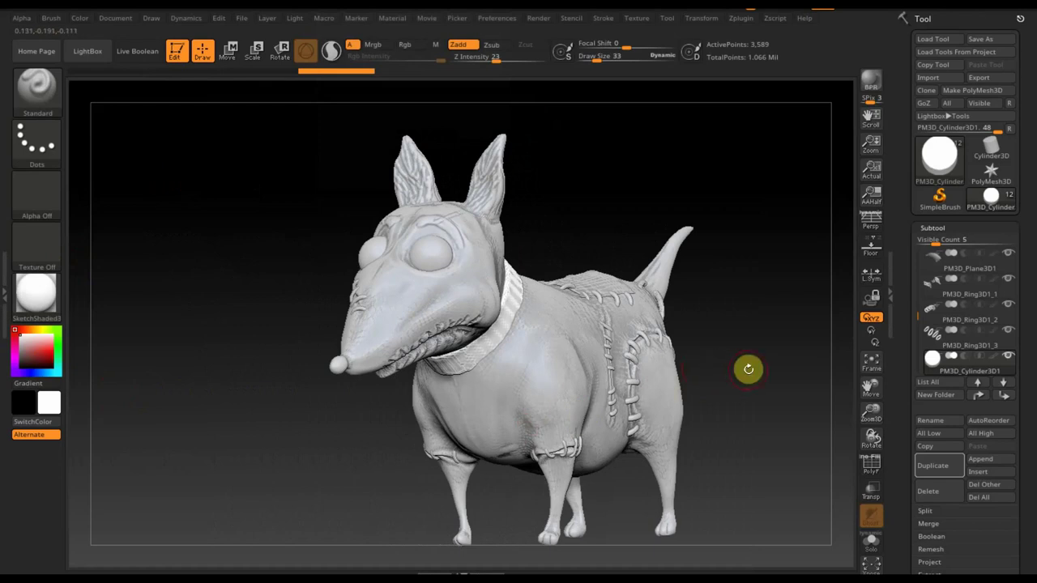
mouse_move(739, 369)
left_mouse_down("alt")
mouse_move(729, 342)
mouse_move(733, 367)
left_mouse_up("alt")
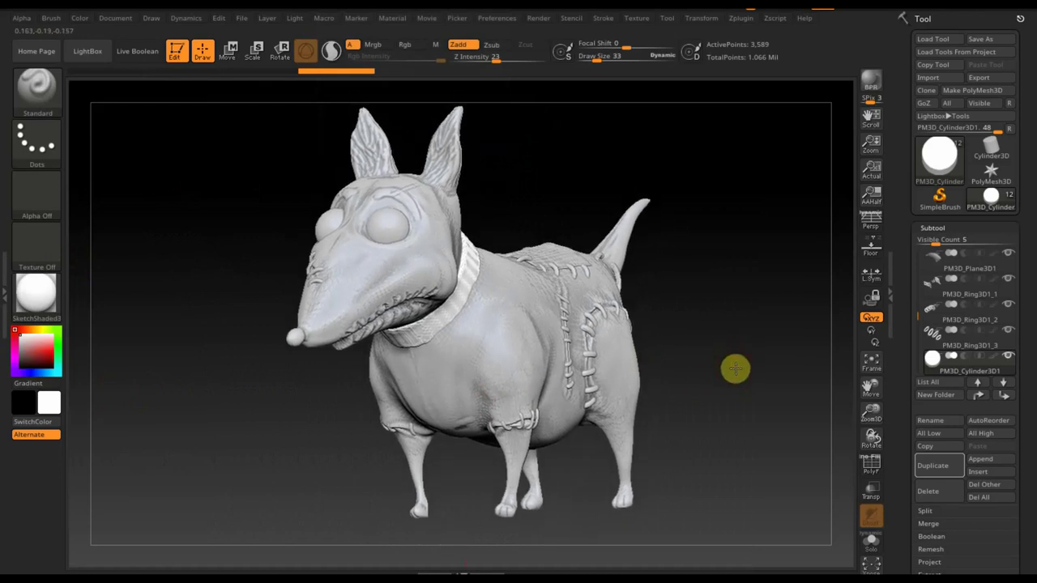
left_click(638, 23)
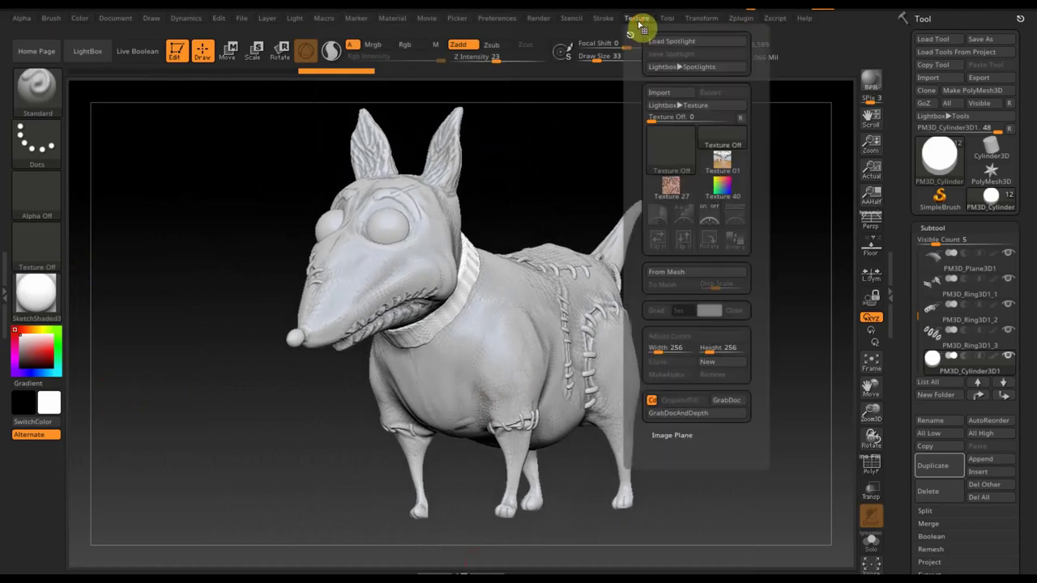
Import the screenshot 181615 cracked-surface image as a texture.
left_click(672, 93)
left_click(427, 204)
left_click(438, 358)
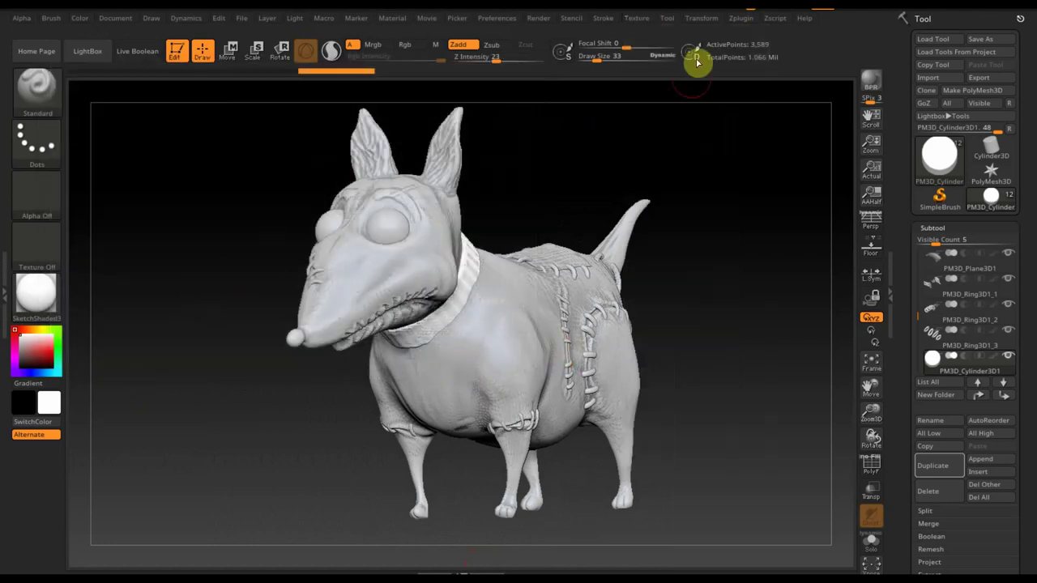
Overlay the imported texture as a Spotlight, raise its opacity, then hide it again.
left_click(637, 17)
left_click(669, 212)
left_click(718, 243)
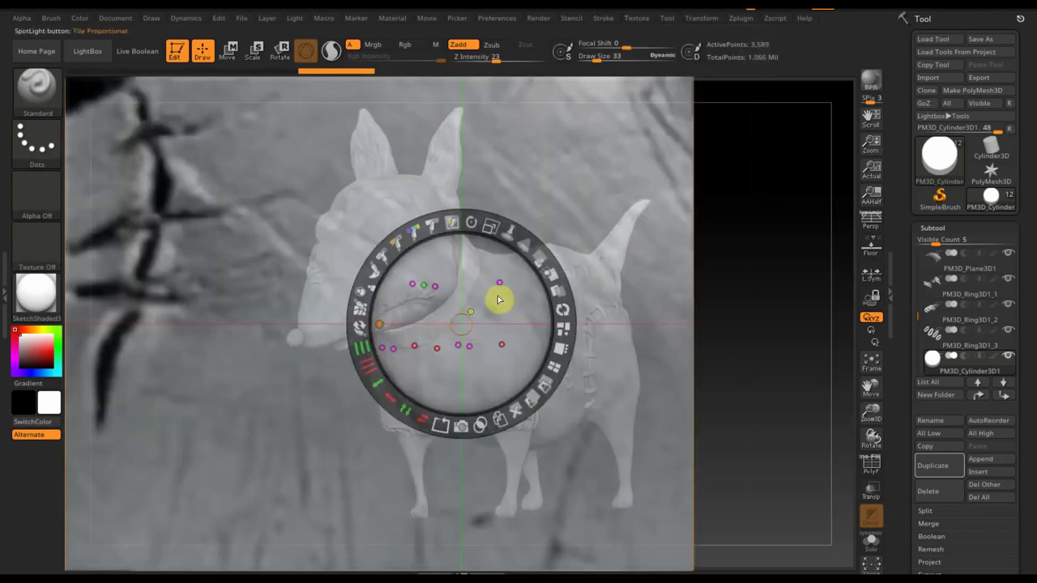
mouse_move(534, 265)
left_mouse_down()
mouse_move(557, 410)
mouse_move(518, 340)
left_mouse_up()
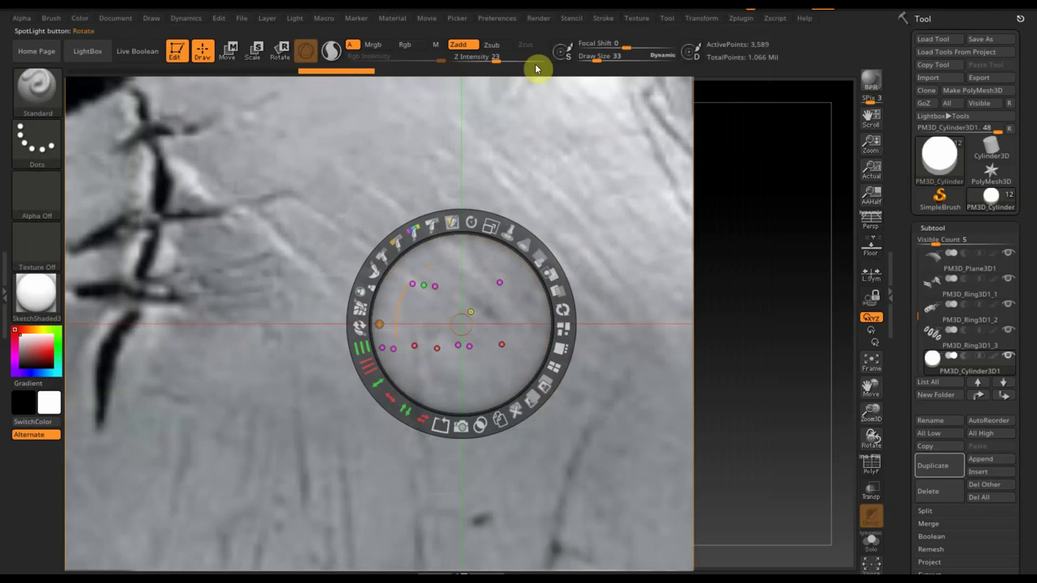
key("z")
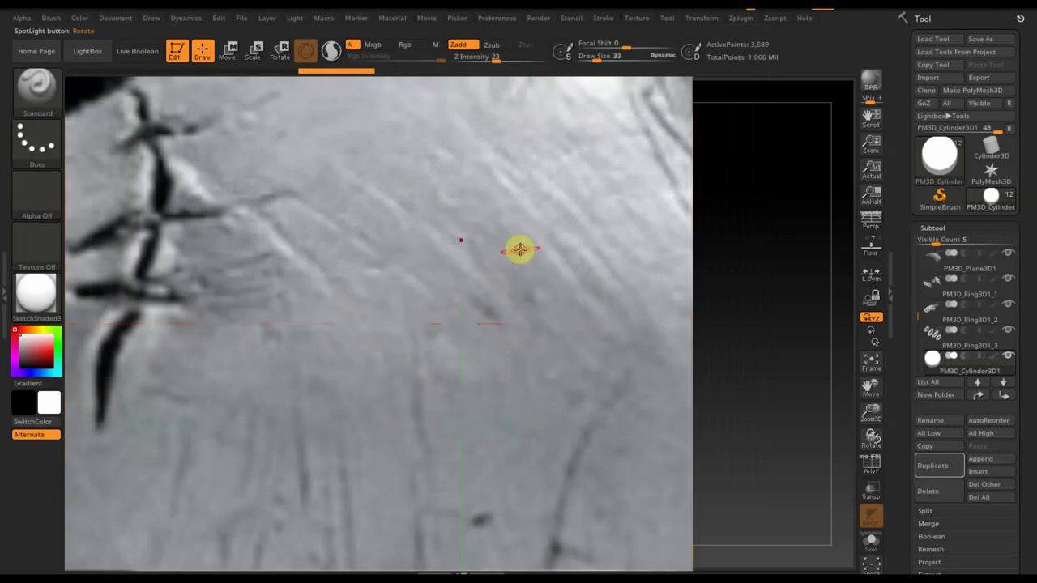
key("shift+z")
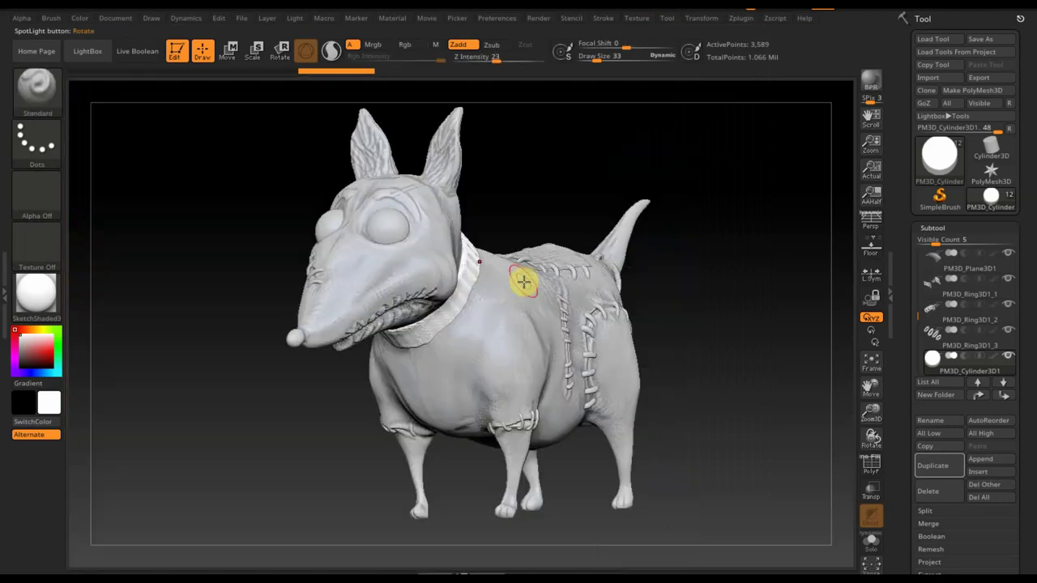
Select the спарки2 body subtool from the subtool list.
key("n")
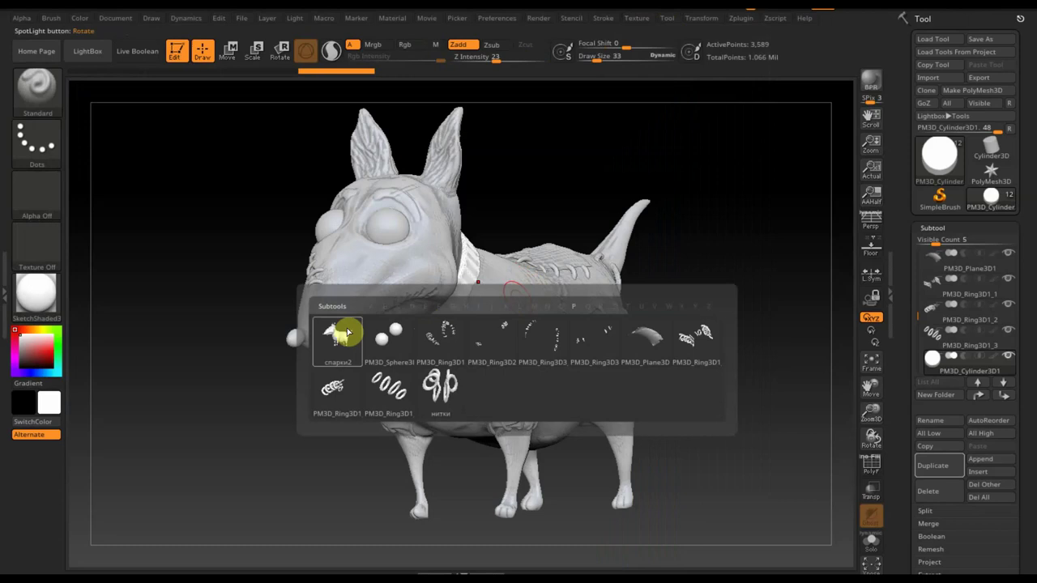
left_click(341, 339)
key("shift+z")
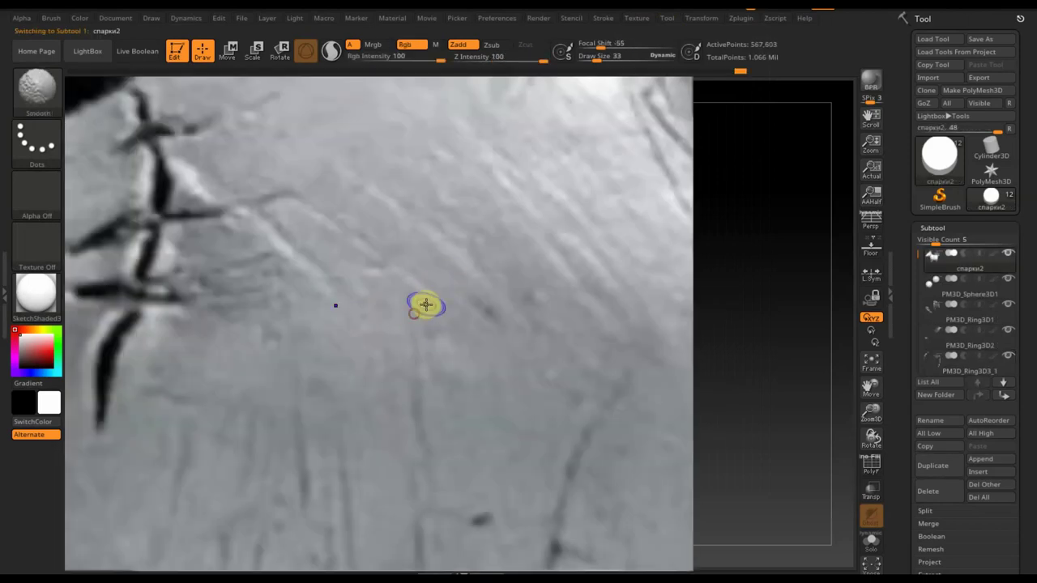
key("shift+z")
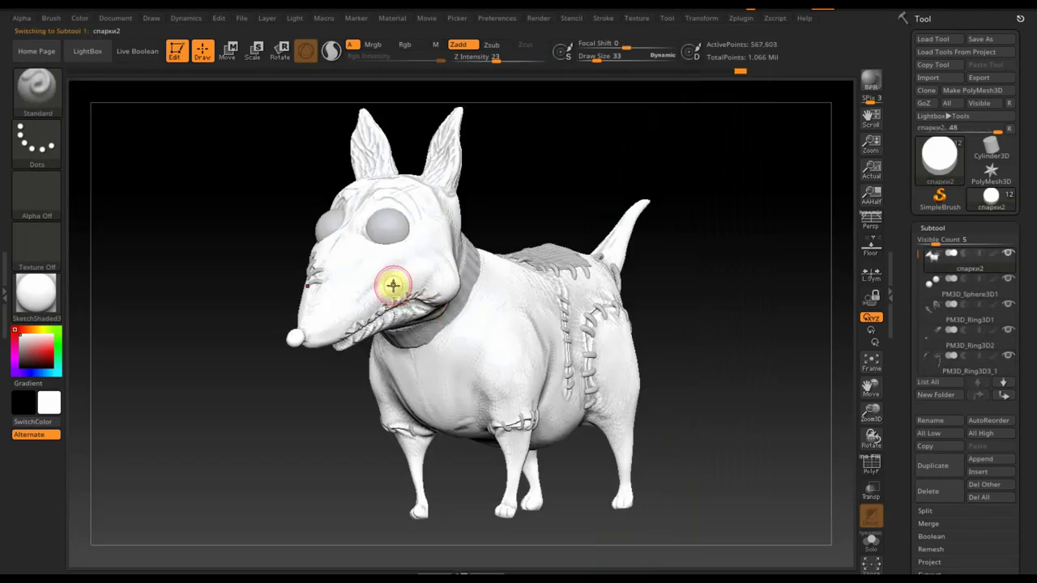
Scale the Spotlight reference down to a small rectangle over the dog.
key("shift")
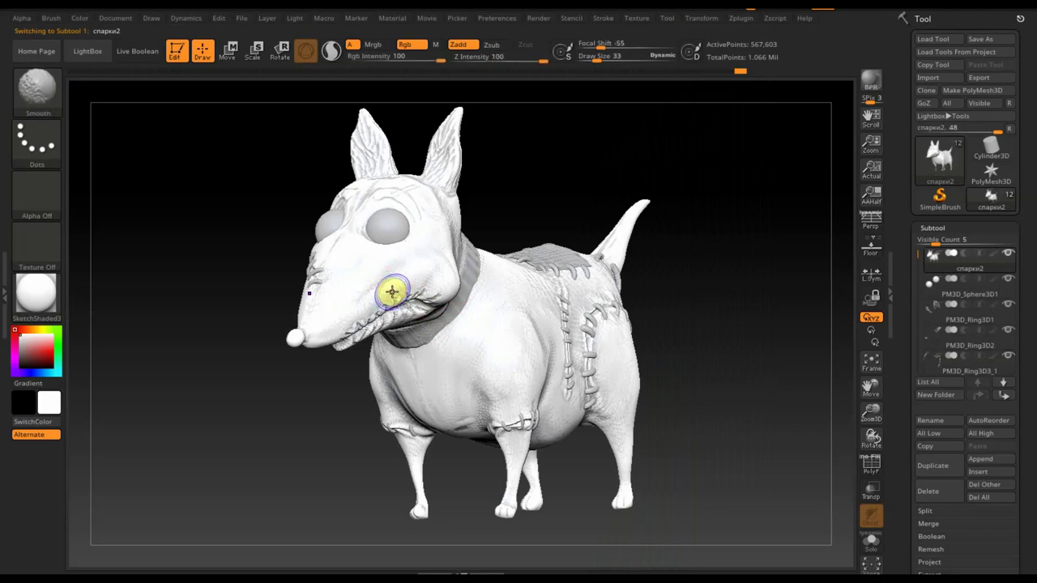
key("shift+z")
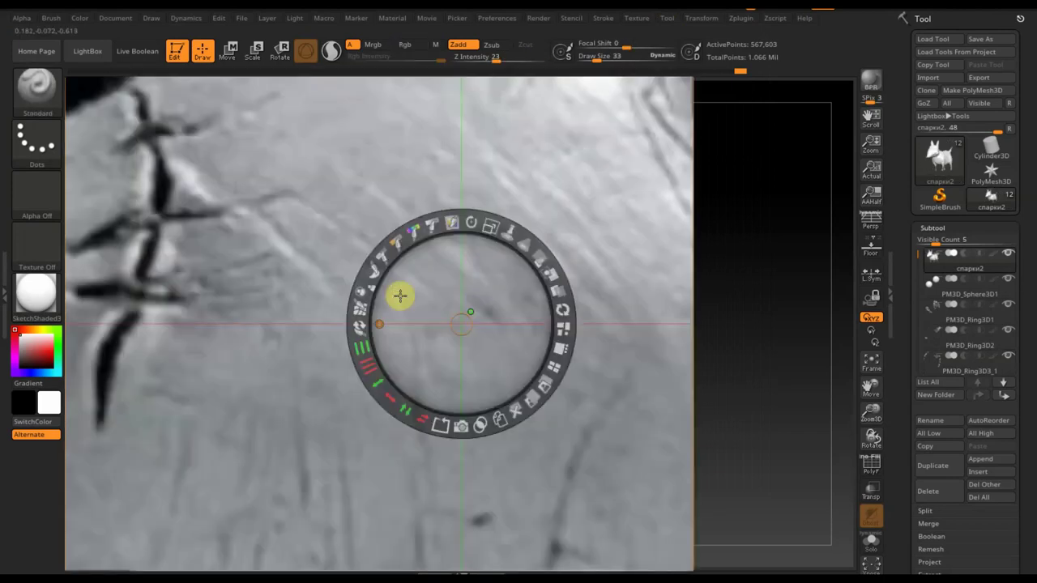
left_click_drag(494, 224, 363, 224)
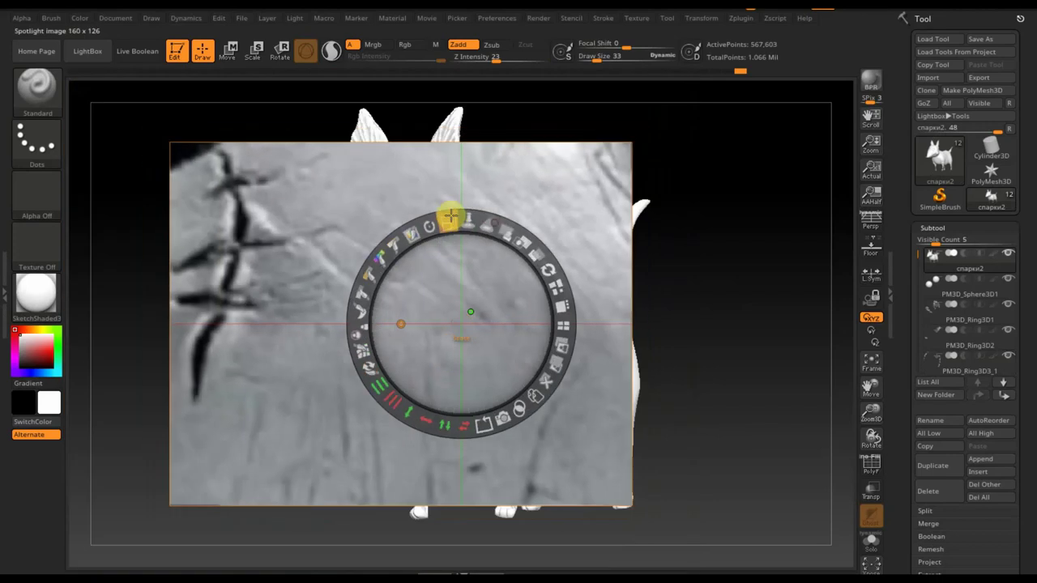
key("z")
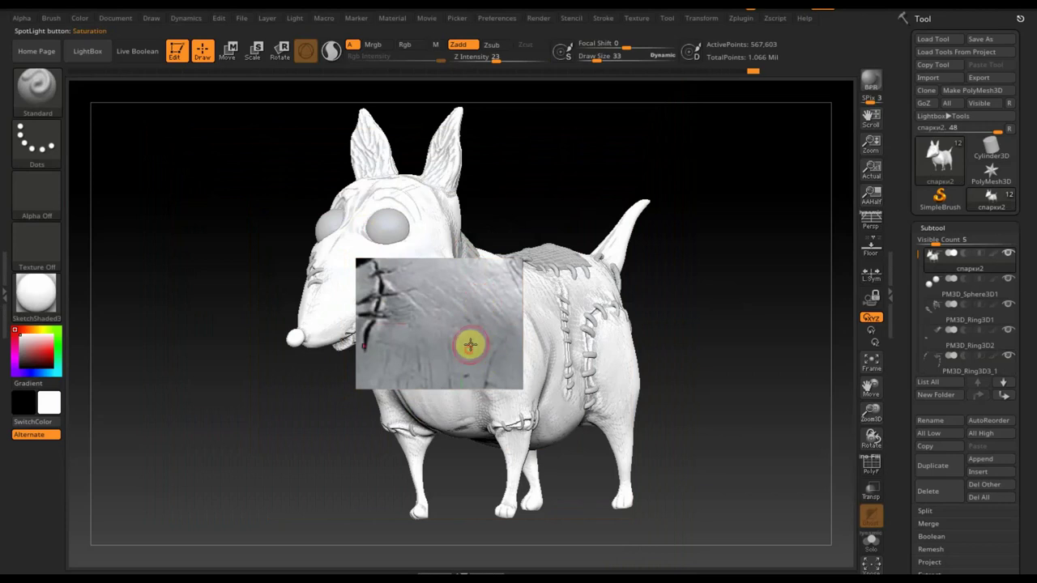
key("shift+z")
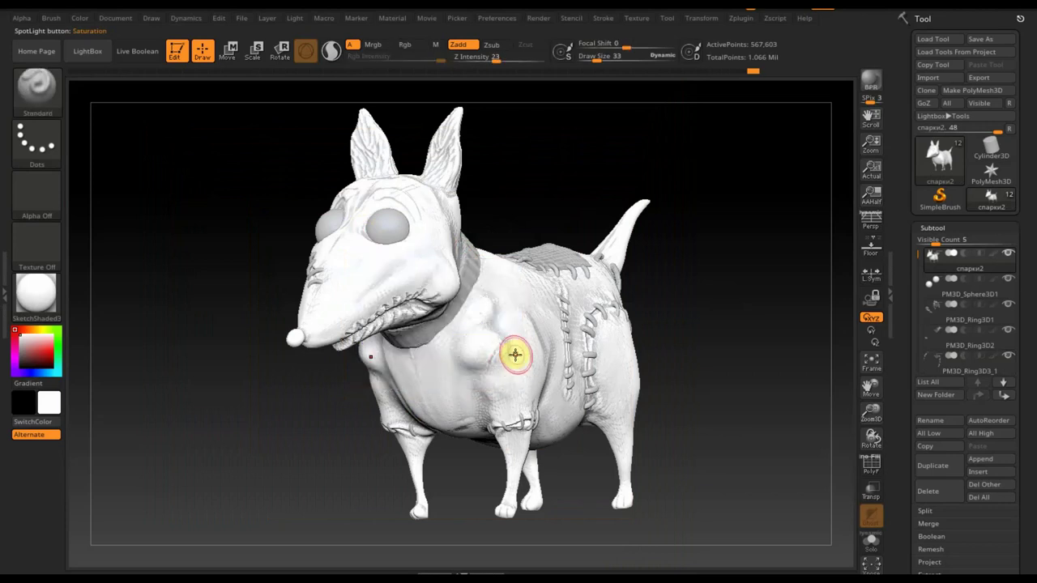
With Rgb on and Zadd off, polypaint a darker reference-detail patch onto the chest.
key("ctrl")
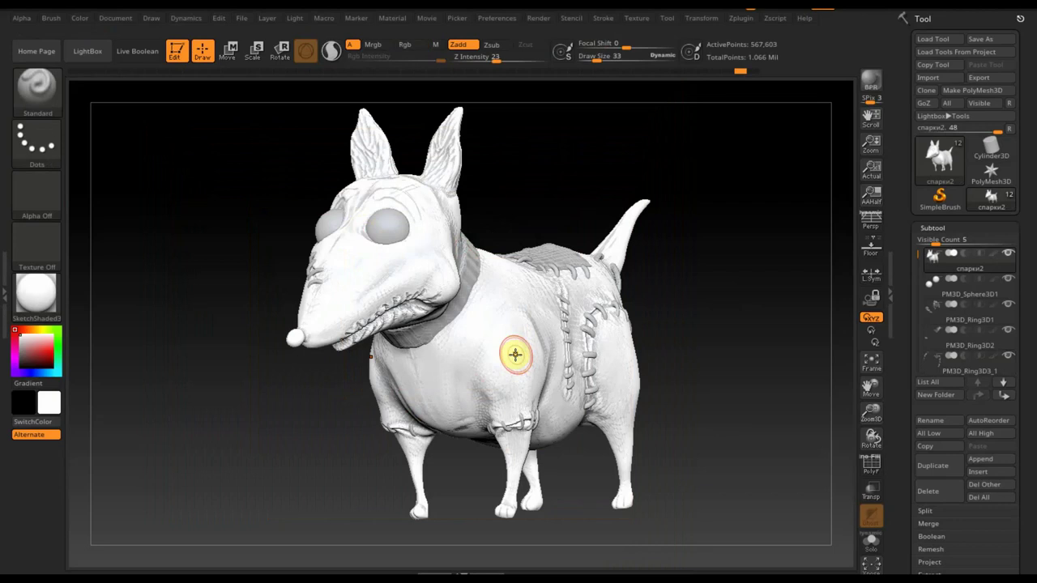
key("ctrl")
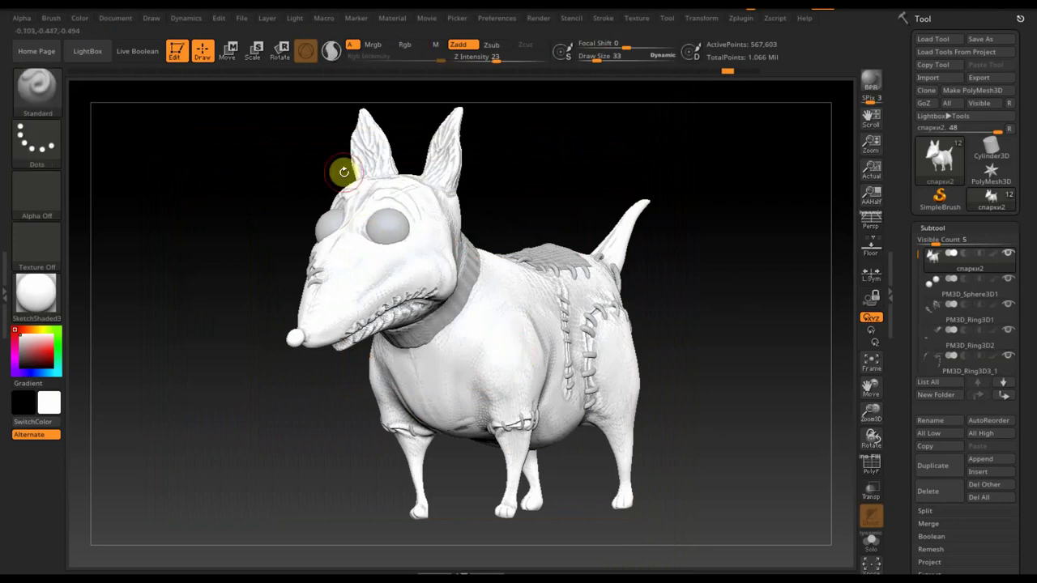
left_click(410, 44)
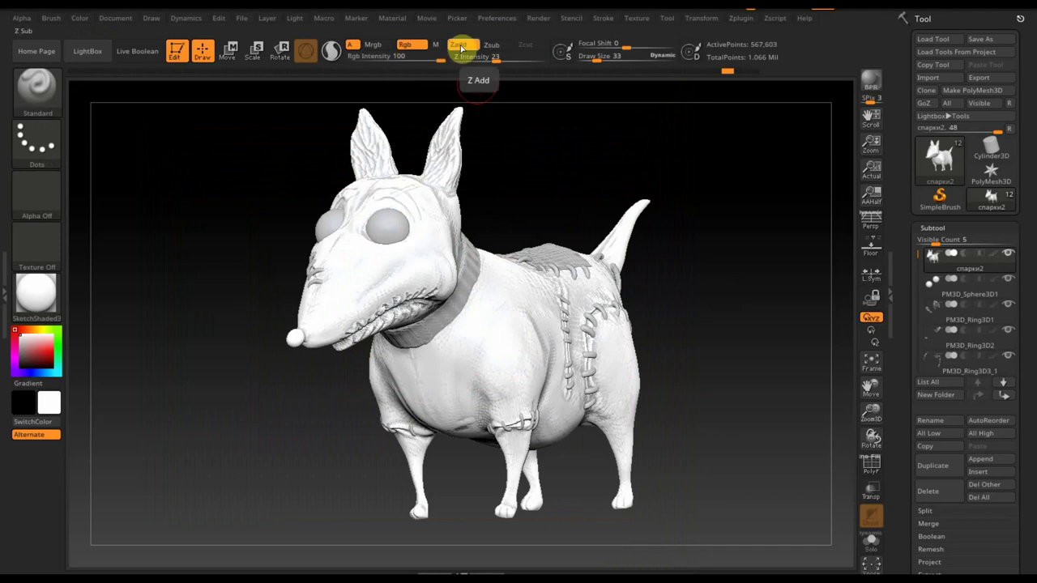
left_click(466, 48)
key("shift")
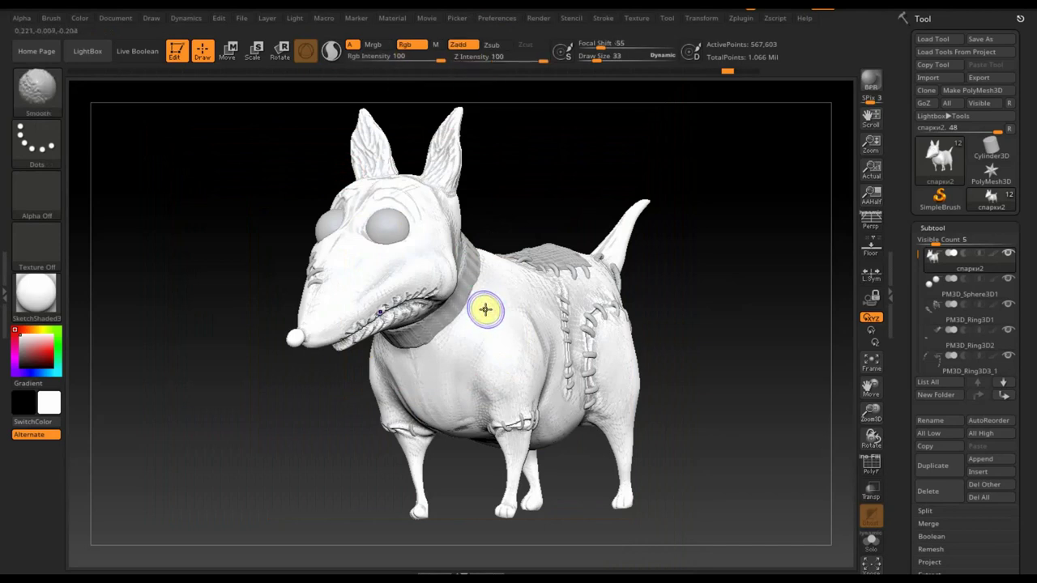
left_click_drag(481, 309, 463, 322)
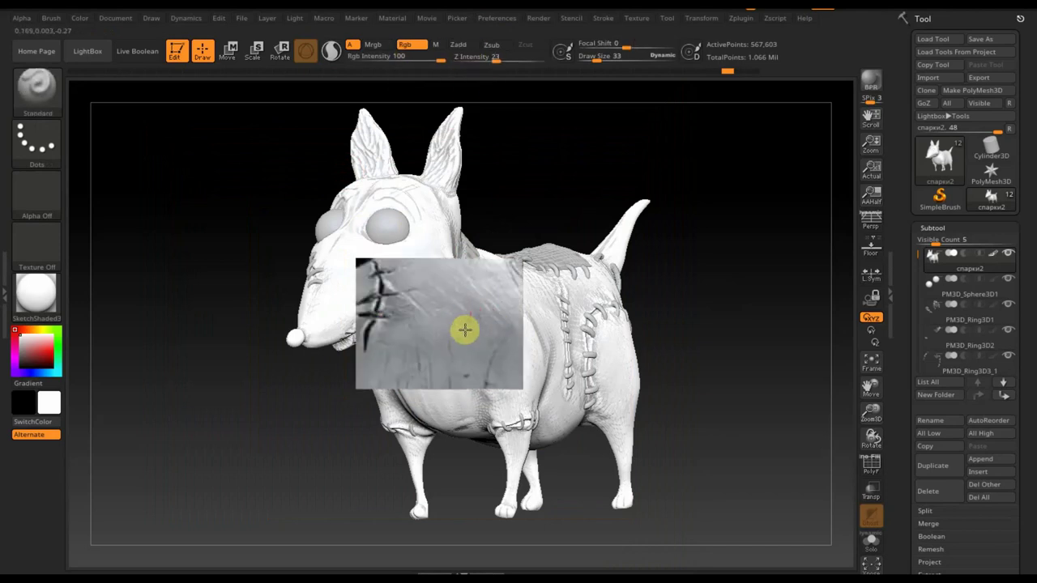
left_click_drag(471, 324, 476, 341)
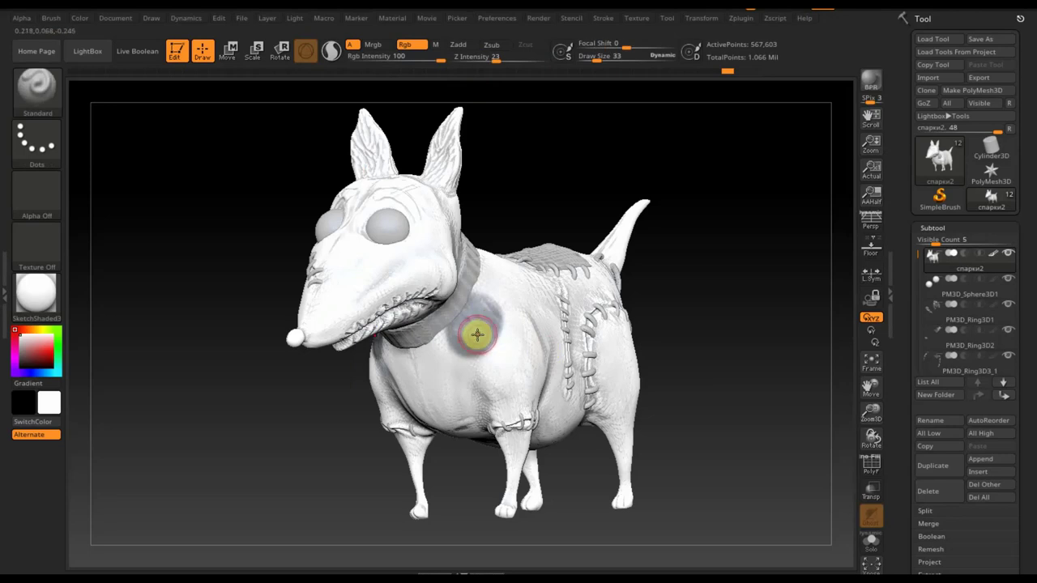
mouse_move(447, 340)
left_mouse_down()
mouse_move(477, 302)
mouse_move(502, 310)
mouse_move(498, 295)
mouse_move(423, 367)
mouse_move(436, 346)
left_mouse_up()
At Draw Size 201, repaint the body, ears, head and collar.
left_click_drag(597, 55, 619, 58)
mouse_move(555, 324)
left_mouse_down()
mouse_move(593, 303)
mouse_move(650, 238)
mouse_move(620, 430)
mouse_move(421, 514)
mouse_move(450, 348)
mouse_move(316, 287)
mouse_move(375, 201)
left_mouse_up()
left_click_drag(344, 138, 450, 341)
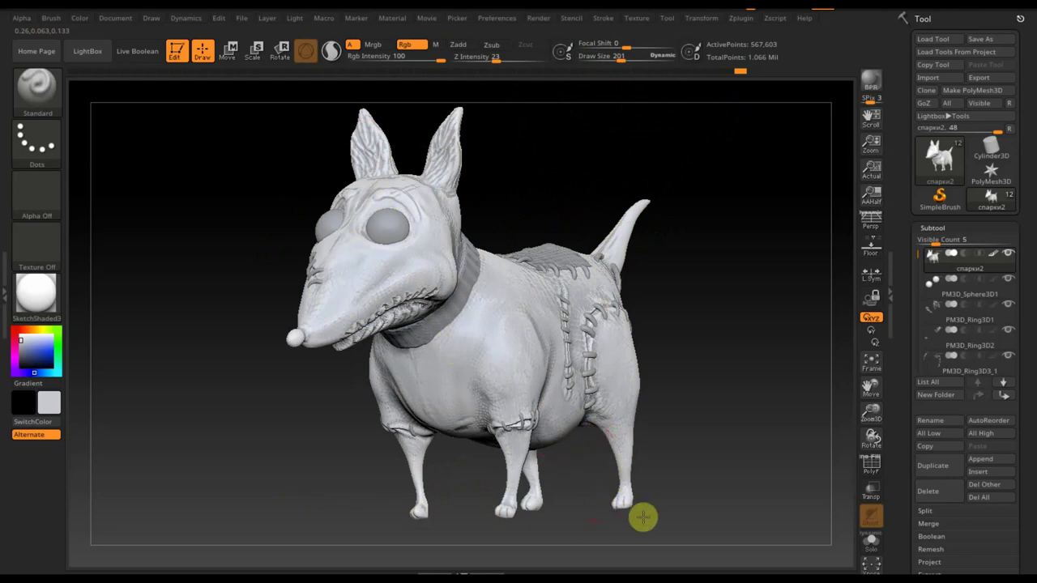
mouse_move(618, 456)
left_mouse_down()
mouse_move(650, 440)
mouse_move(678, 259)
left_mouse_up()
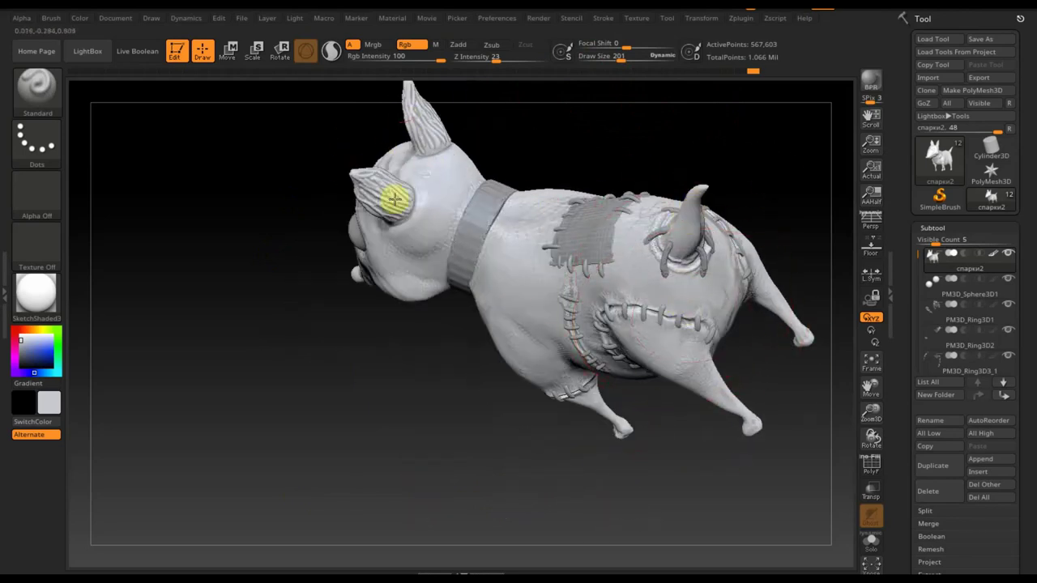
mouse_move(407, 398)
left_mouse_down()
mouse_move(345, 398)
mouse_move(354, 364)
left_mouse_up()
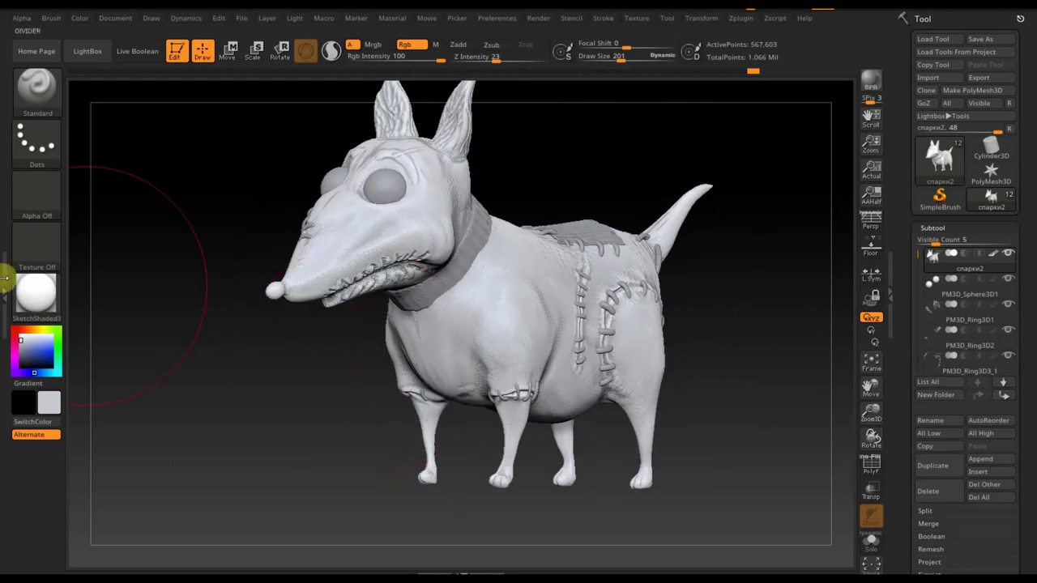
Pick a dark colour in the colour picker and lower Draw Size to 33.
left_click(49, 406)
left_click(39, 461)
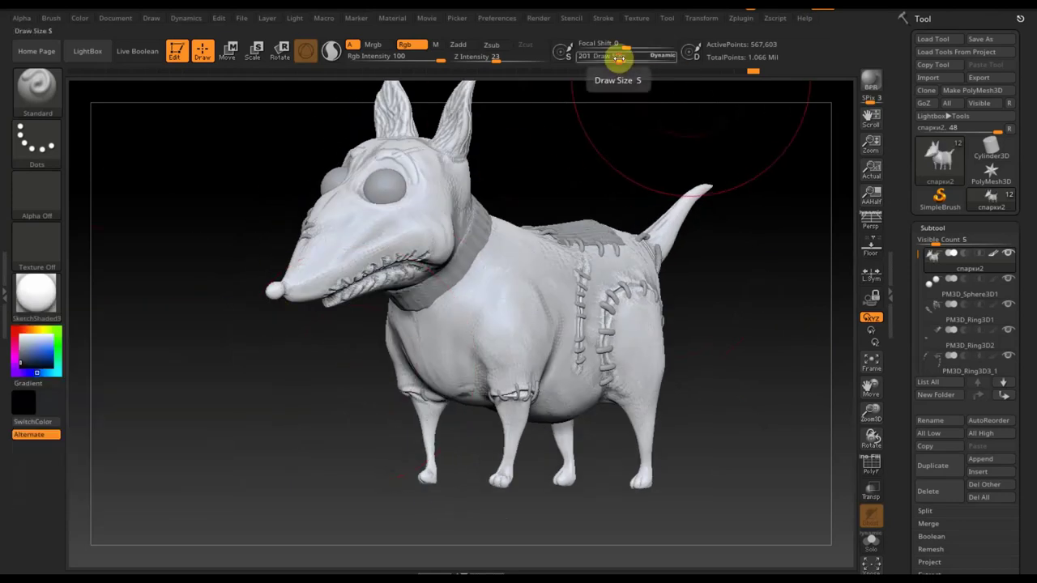
left_click_drag(618, 60, 605, 61)
mouse_move(567, 157)
left_mouse_down()
mouse_move(525, 161)
mouse_move(632, 273)
mouse_move(639, 238)
mouse_move(659, 242)
mouse_move(655, 261)
mouse_move(631, 227)
mouse_move(678, 278)
left_mouse_up()
Mask the ears at brush size 5 and invert the mask to isolate them.
key("ctrl")
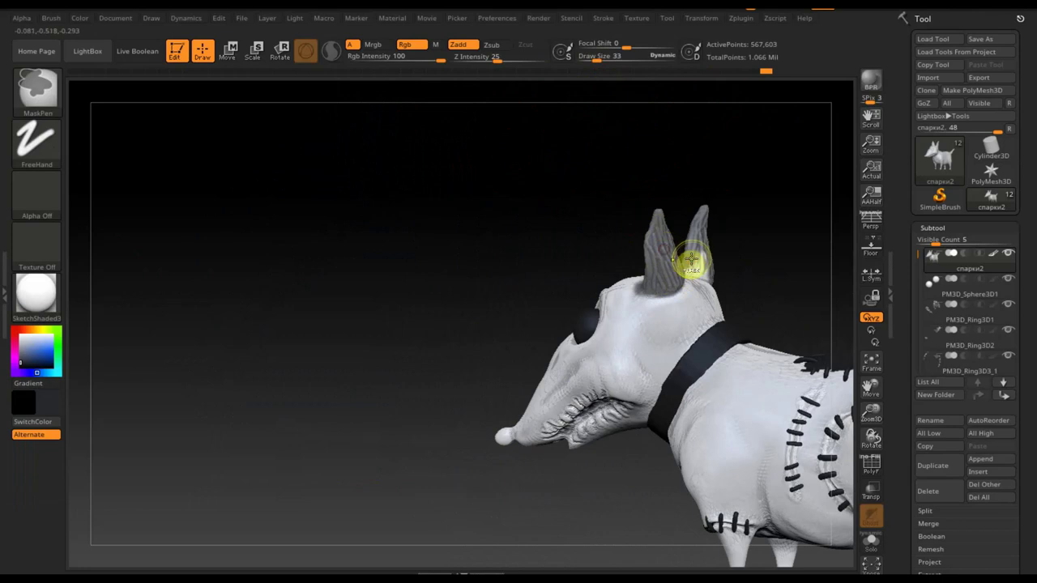
left_click_drag(704, 265, 734, 245, "ctrl")
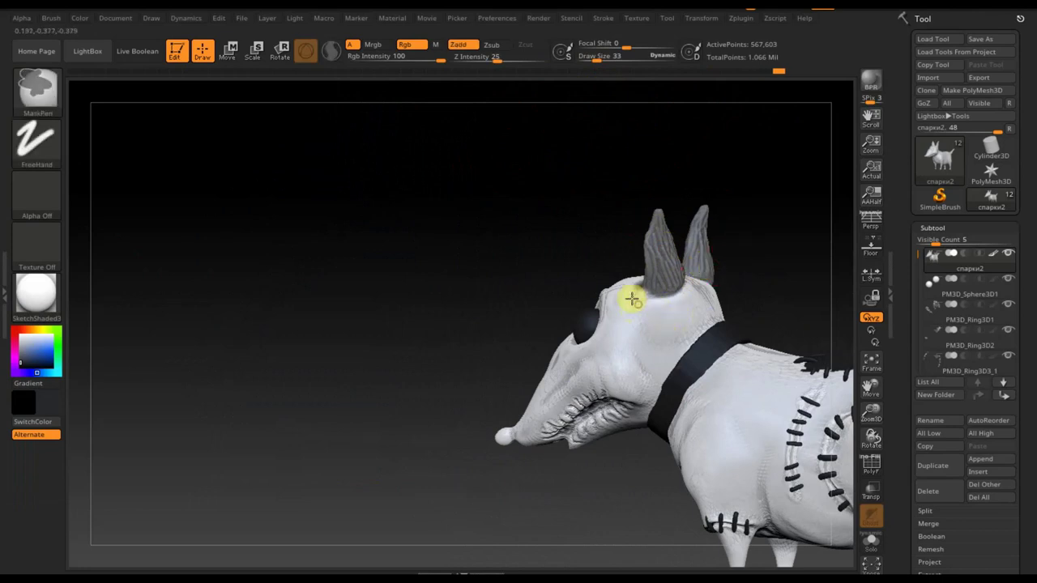
mouse_move(792, 236)
left_mouse_down()
mouse_move(815, 268)
mouse_move(797, 286)
mouse_move(810, 282)
left_mouse_up()
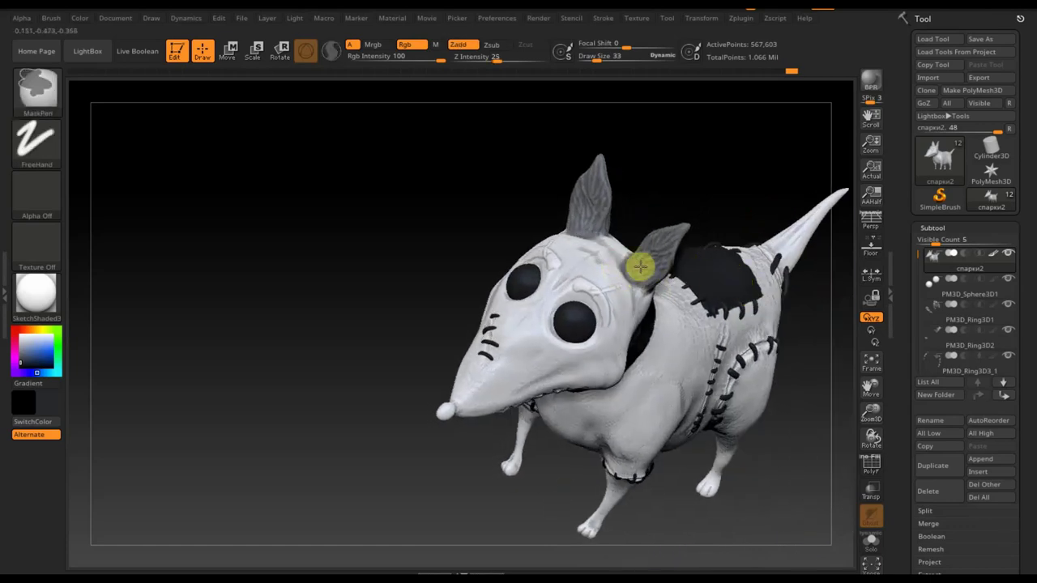
left_click_drag(654, 63, 594, 64)
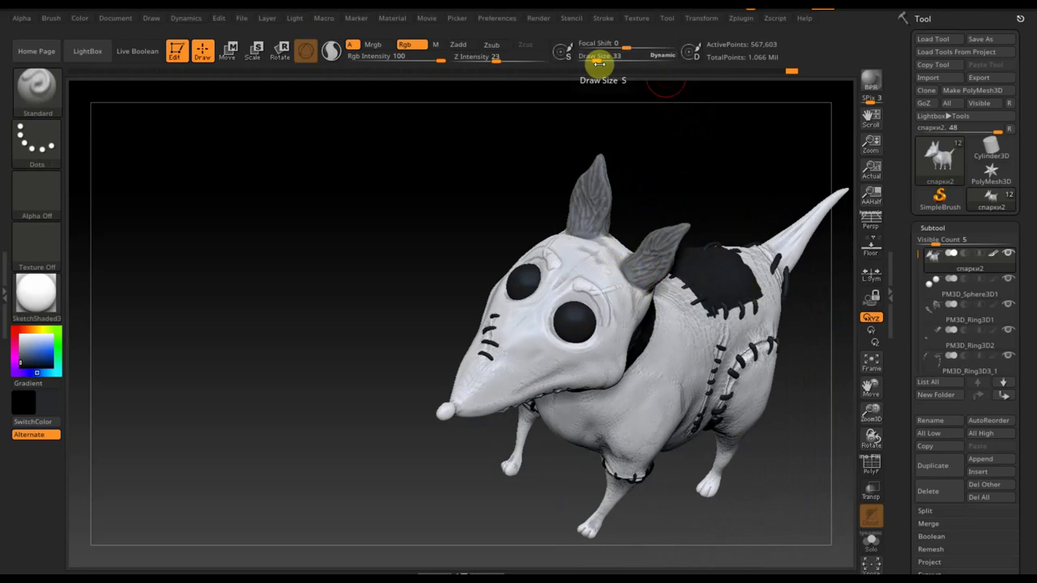
key("ctrl")
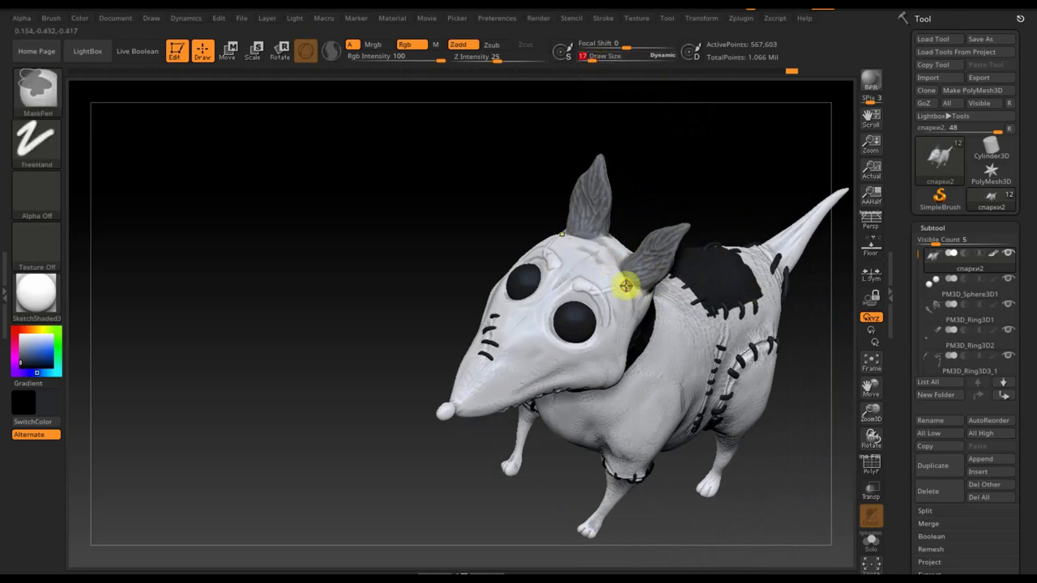
mouse_move(626, 235)
left_mouse_down()
mouse_move(653, 194)
mouse_move(651, 152)
left_mouse_up()
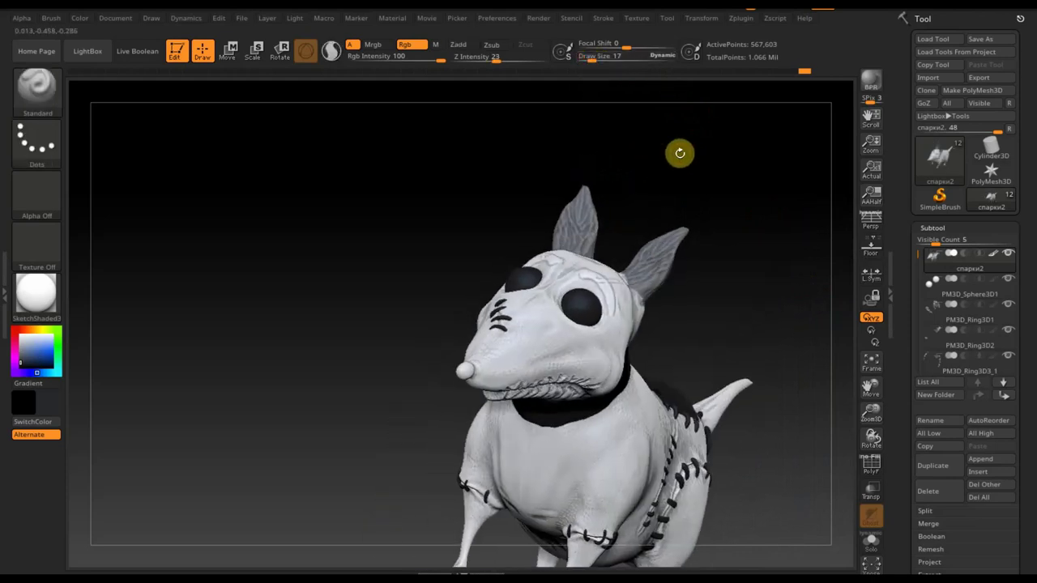
left_click(679, 152, "ctrl")
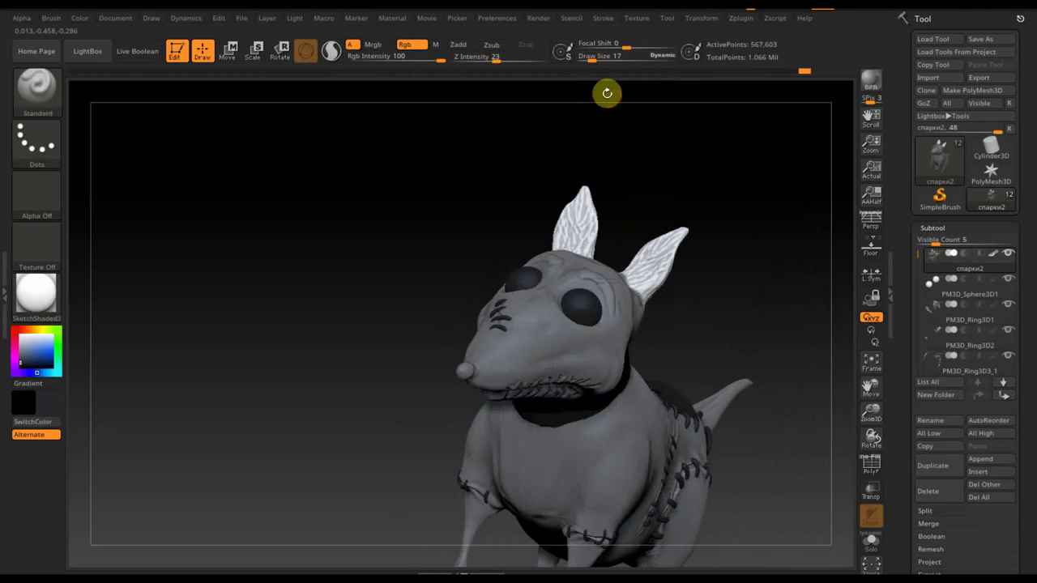
Polypaint both ears dark grey at Draw Size 81, then clear the mask.
left_click_drag(594, 57, 608, 58)
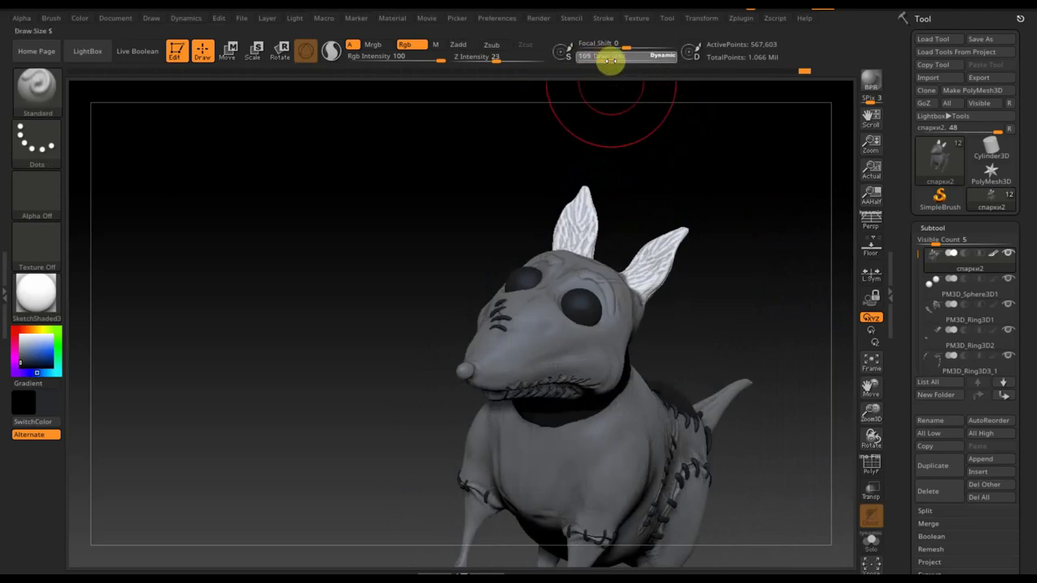
mouse_move(659, 259)
left_mouse_down()
mouse_move(639, 284)
mouse_move(690, 252)
left_mouse_up()
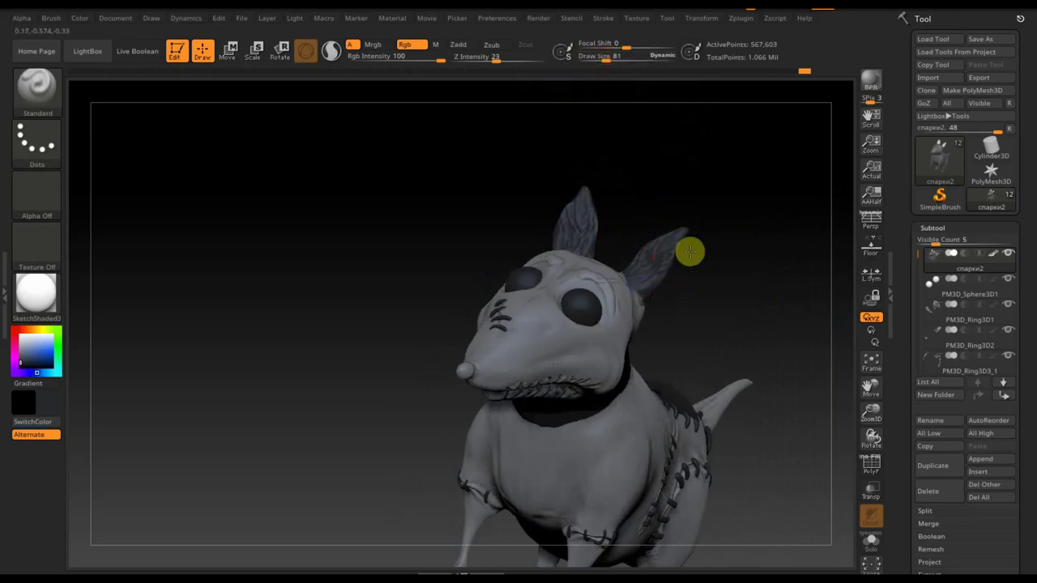
left_click_drag(405, 222, 384, 216)
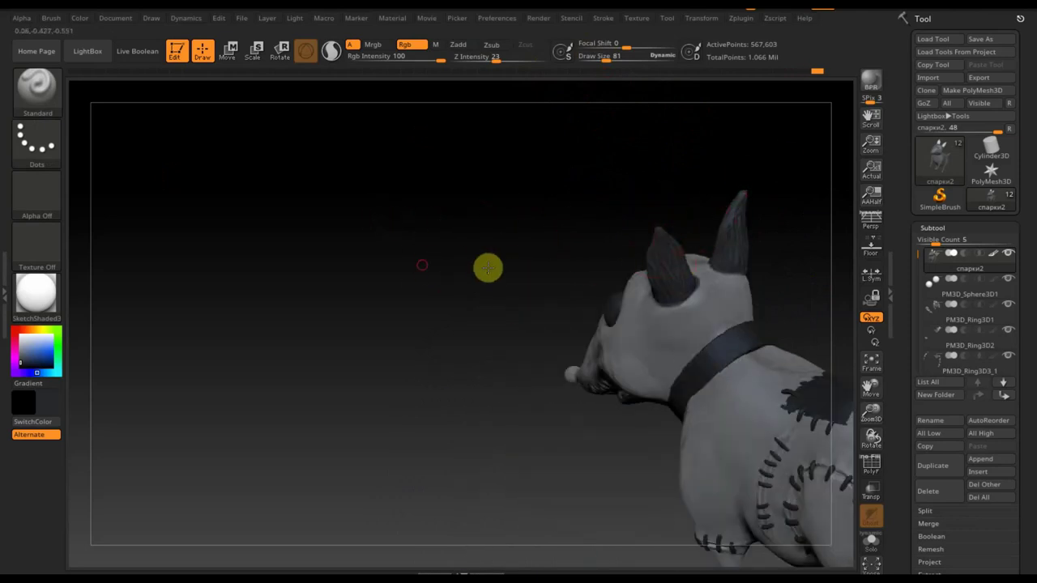
left_click_drag(486, 266, 521, 271)
key("ctrl")
mouse_move(359, 250)
left_mouse_down()
mouse_move(793, 317)
mouse_move(793, 340)
mouse_move(694, 278)
left_mouse_up()
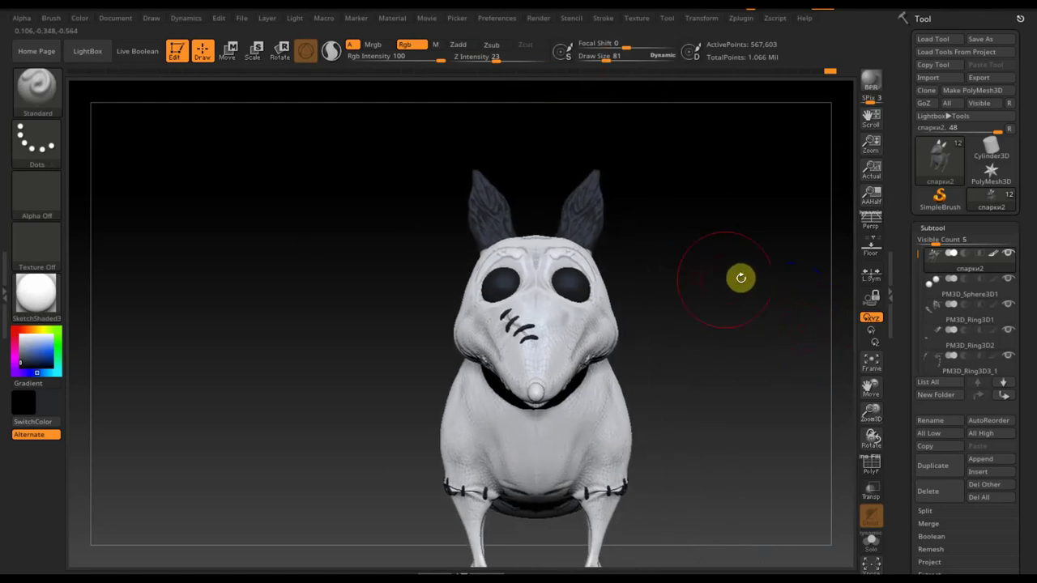
Inspect the PM3D_Ring3D1 and PM3D_Ring3D2 stitch pieces from several angles.
left_click(933, 317)
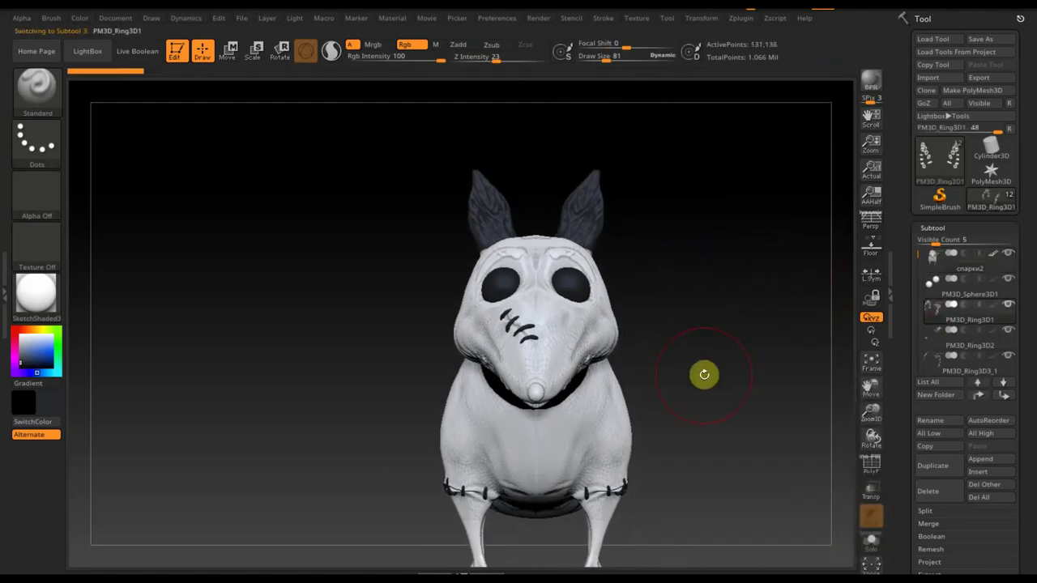
mouse_move(770, 354)
left_mouse_down()
mouse_move(821, 354)
mouse_move(710, 370)
left_mouse_up()
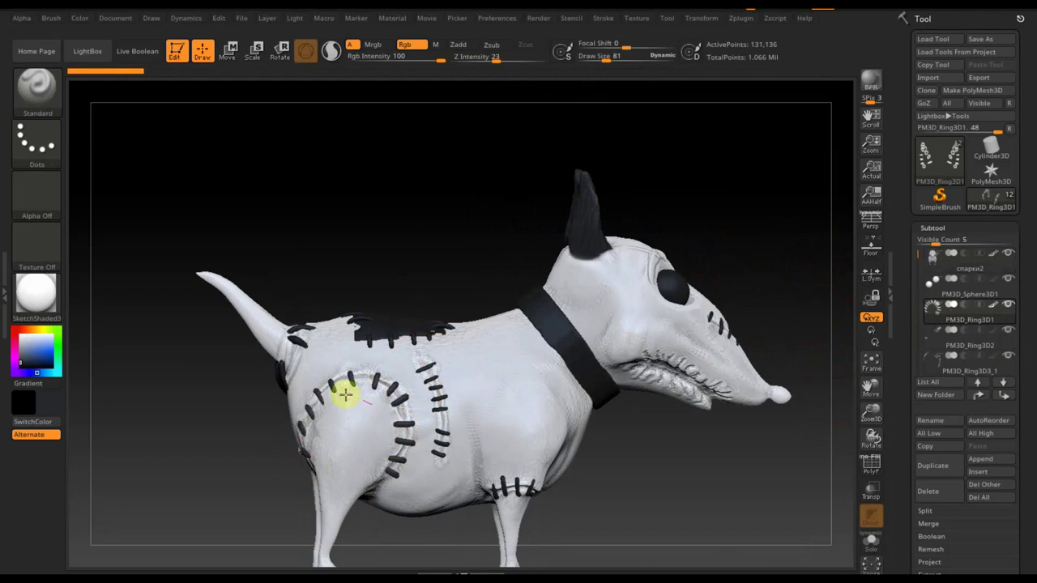
left_click(1004, 386)
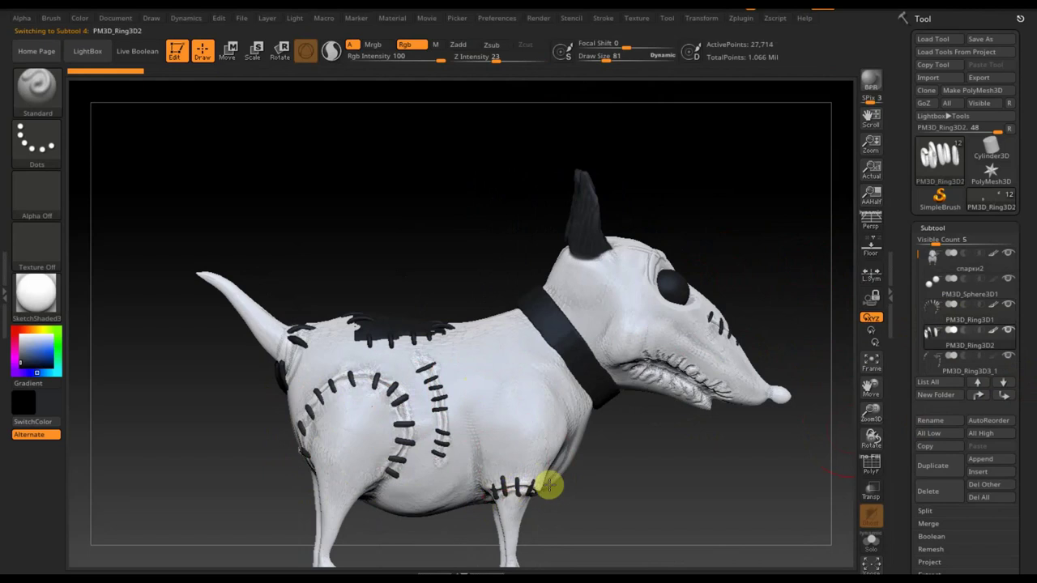
mouse_move(604, 504)
left_mouse_down()
mouse_move(574, 485)
mouse_move(540, 491)
left_mouse_up()
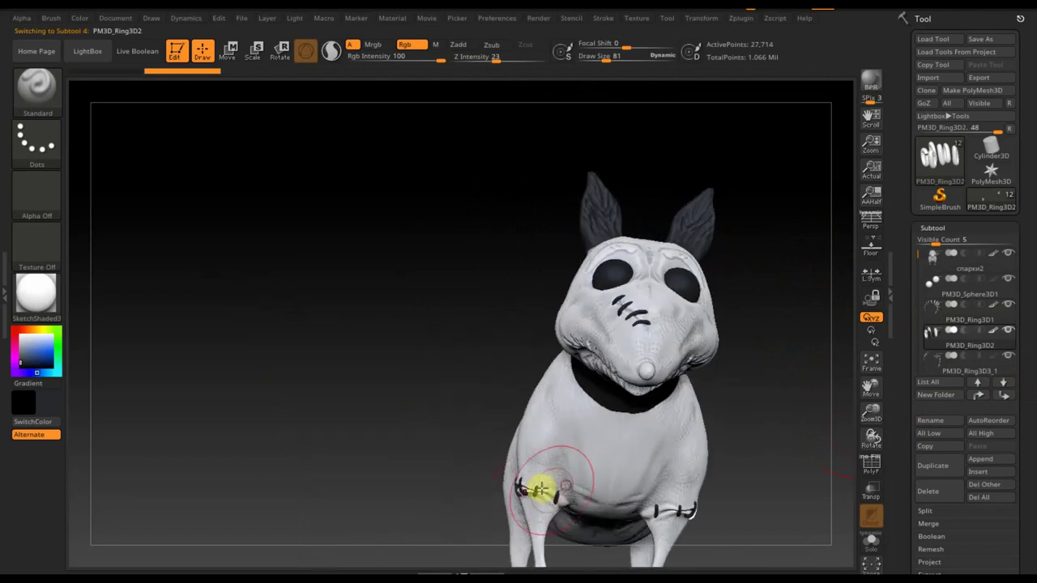
left_click_drag(361, 372, 377, 370)
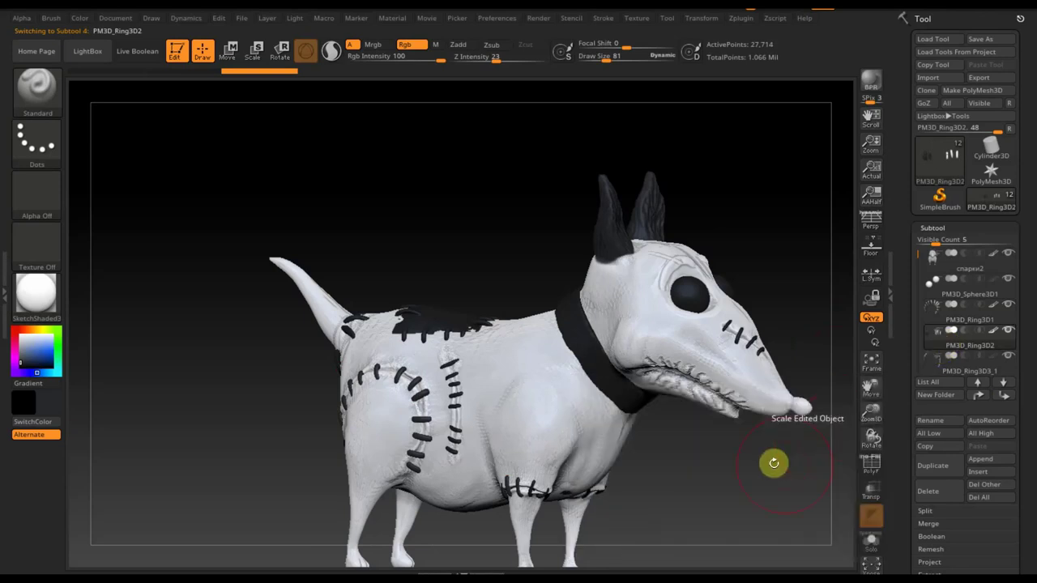
left_click_drag(656, 503, 673, 491)
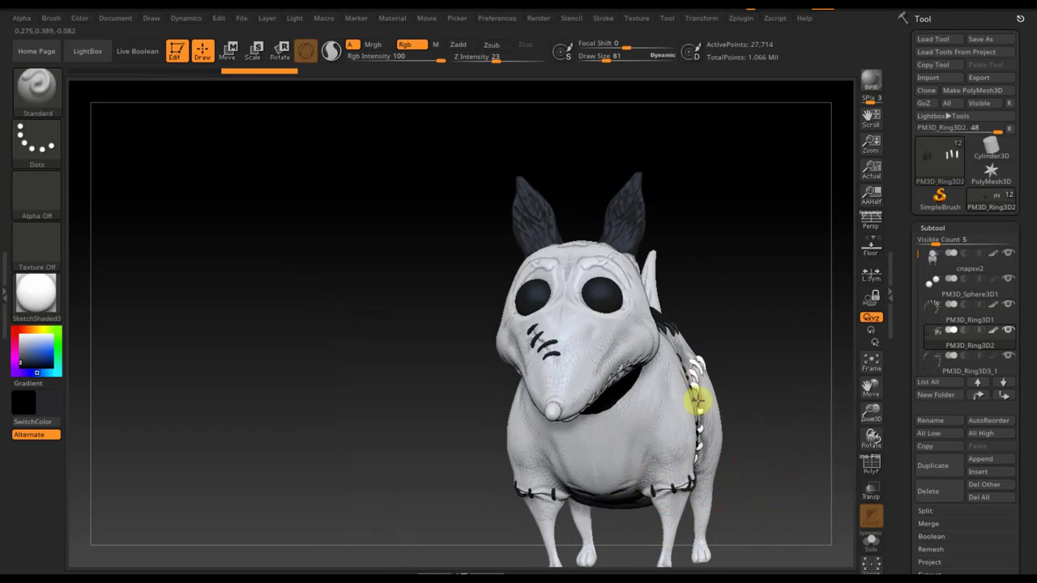
left_click(977, 382)
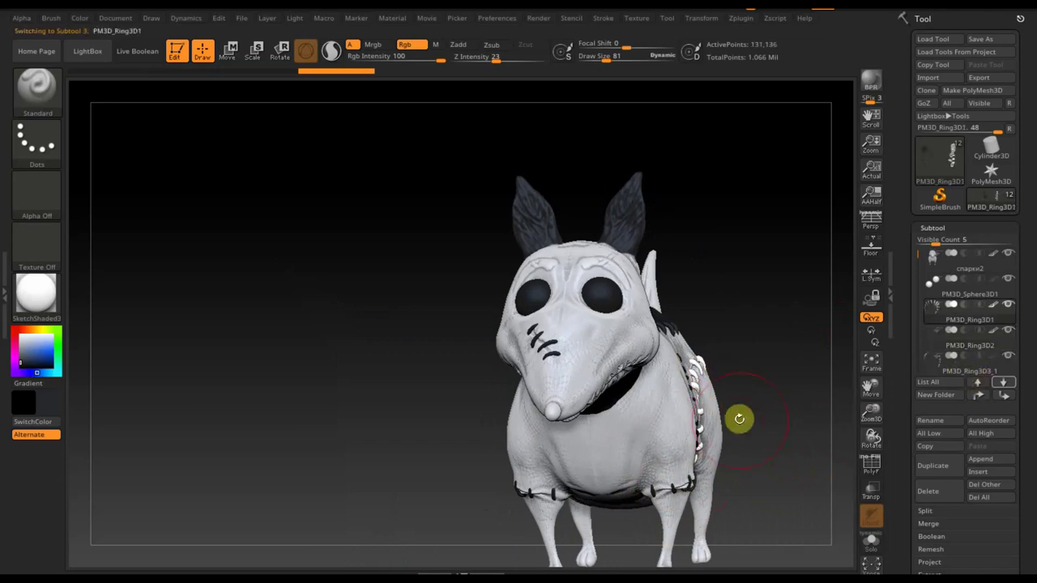
left_click_drag(786, 312, 754, 397)
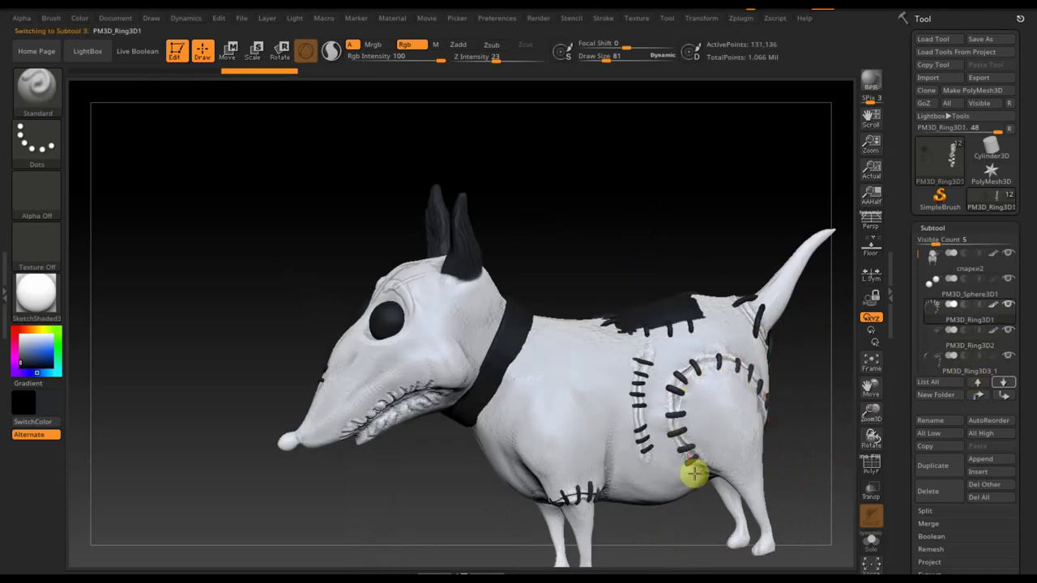
mouse_move(967, 340)
left_click(935, 346)
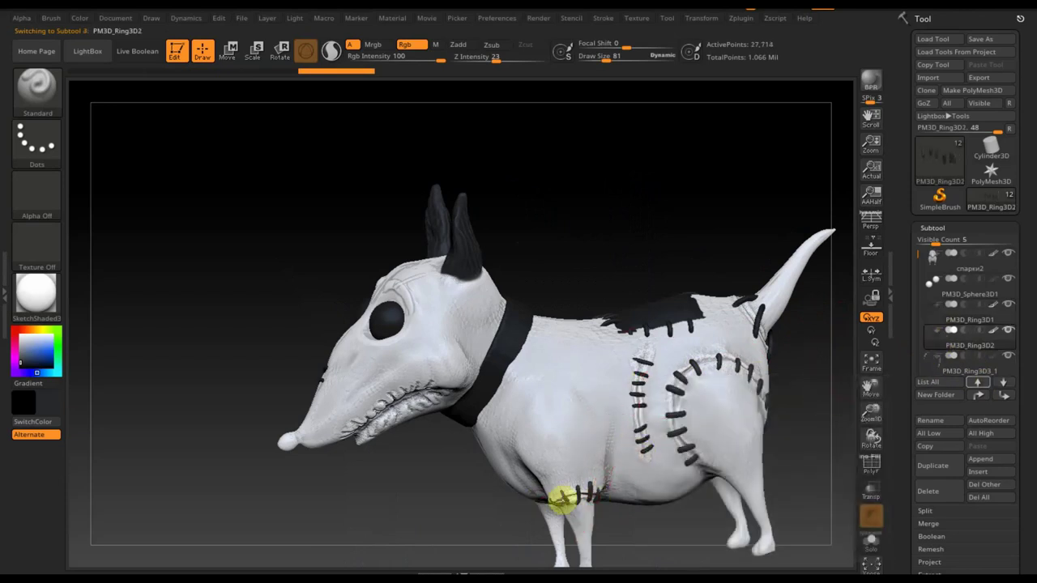
left_click(939, 463)
Step through PM3D_Ring3D3_1 to PM3D_Ring3D3 and orbit around it.
left_click(1004, 384)
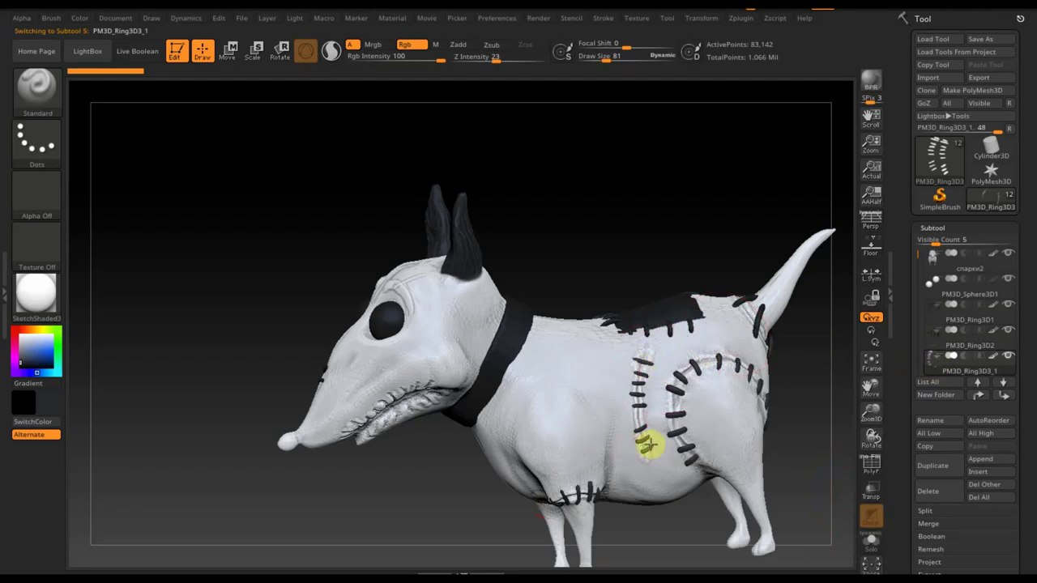
left_click_drag(539, 250, 669, 407)
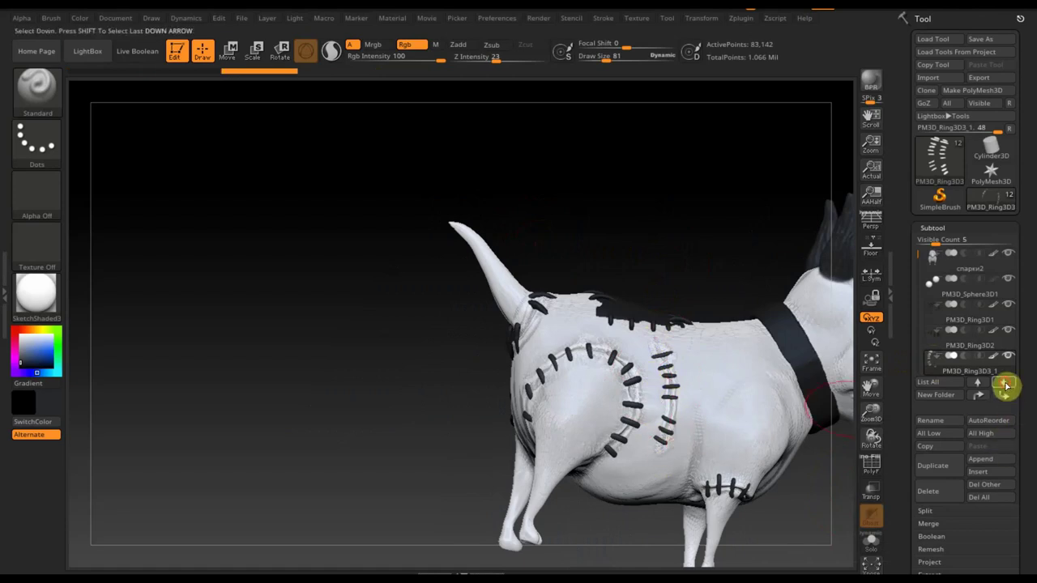
left_click(1005, 383)
mouse_move(949, 369)
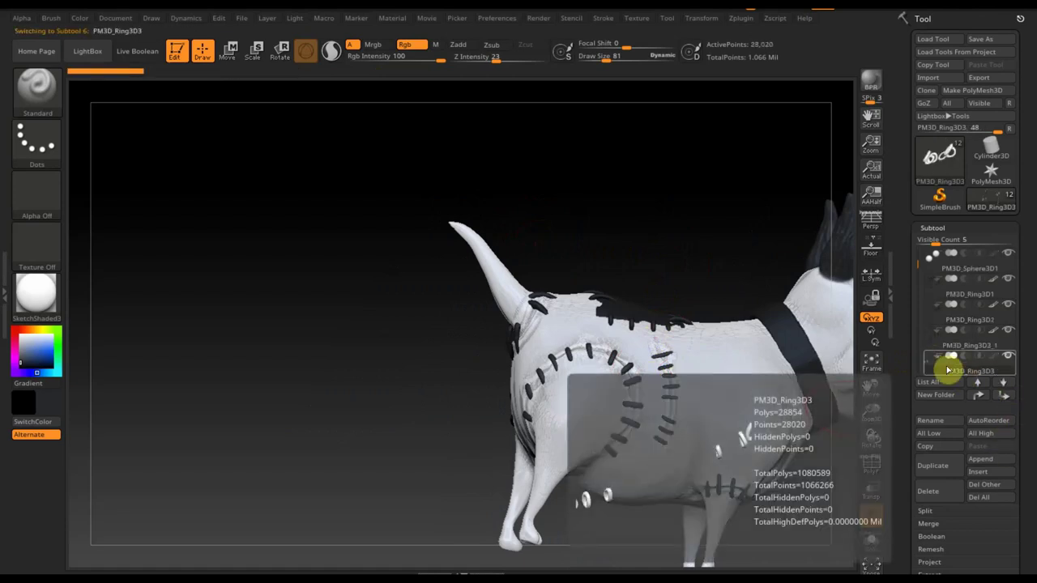
mouse_move(704, 227)
left_mouse_down()
mouse_move(694, 245)
mouse_move(495, 238)
left_mouse_up()
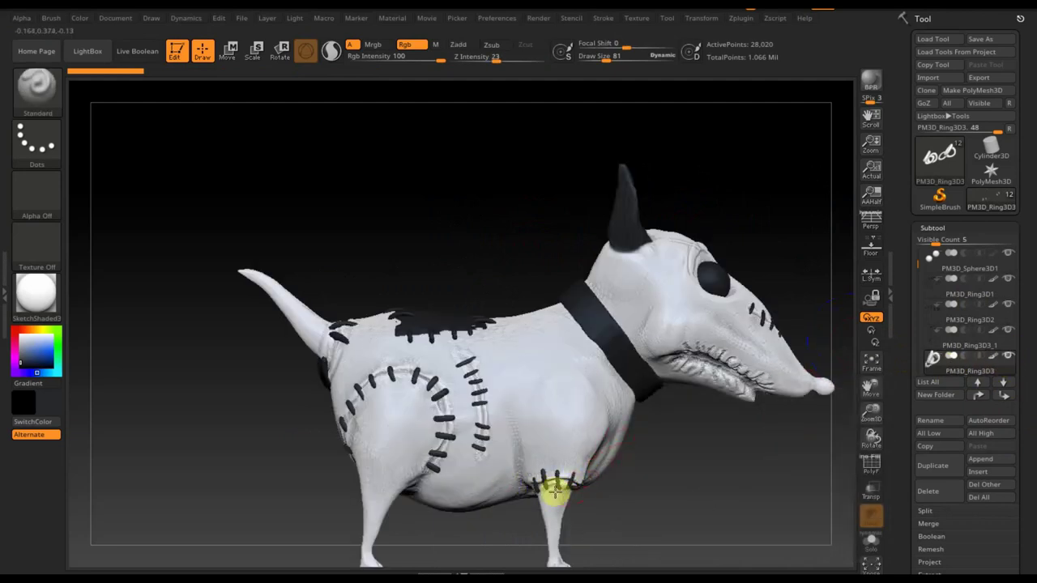
mouse_move(639, 477)
right_mouse_down()
mouse_move(595, 446)
mouse_move(582, 504)
right_mouse_up()
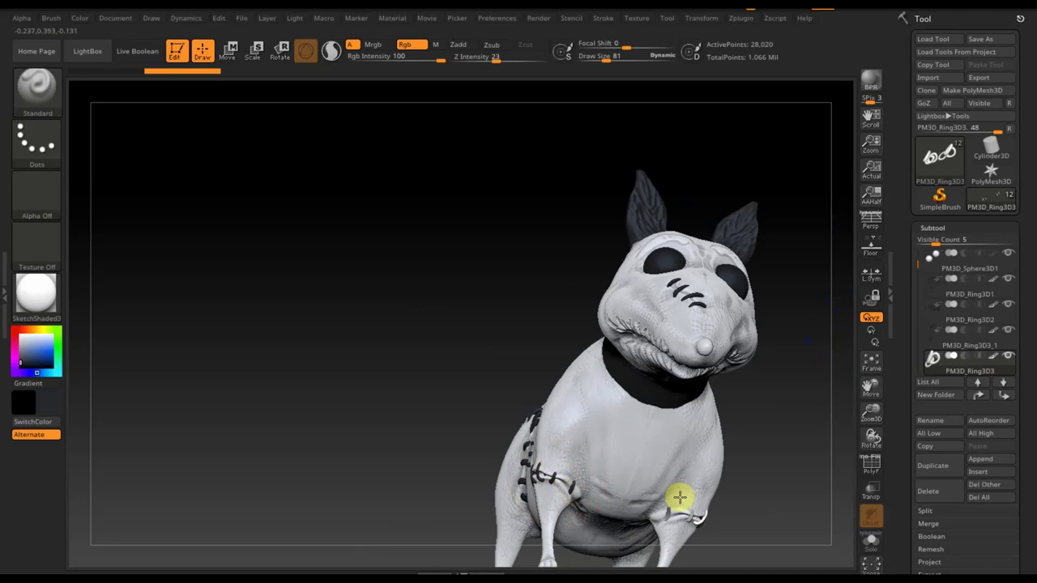
right_click_drag(766, 494, 650, 507)
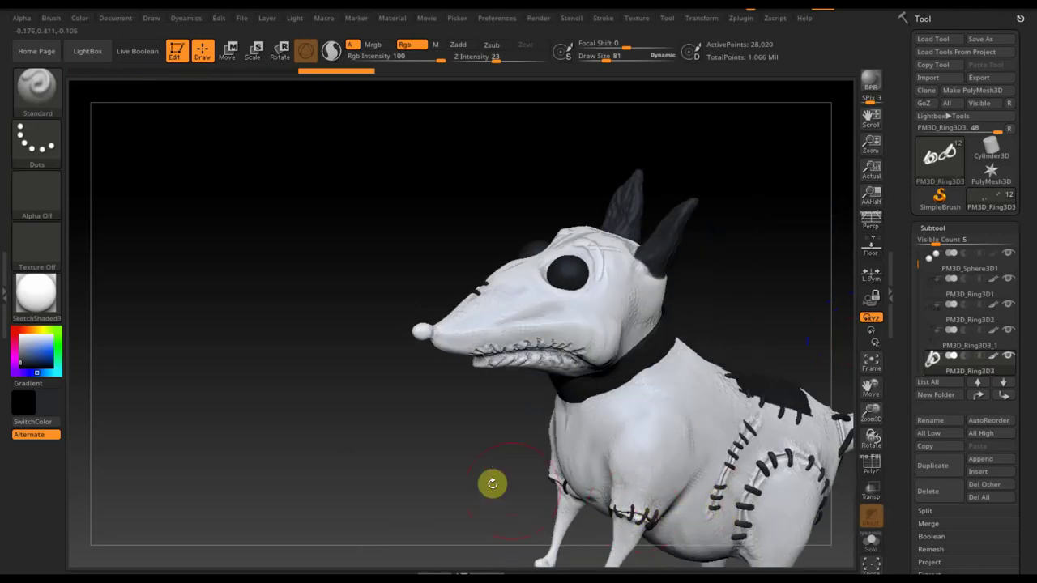
right_click_drag(504, 491, 747, 497)
Hide the PM3D_Plane3D1 jaw plane and view the PM3D_Ring3D1_1 and PM3D_Ring3D1_2 rings solo.
left_click(1005, 385)
left_click(1009, 357)
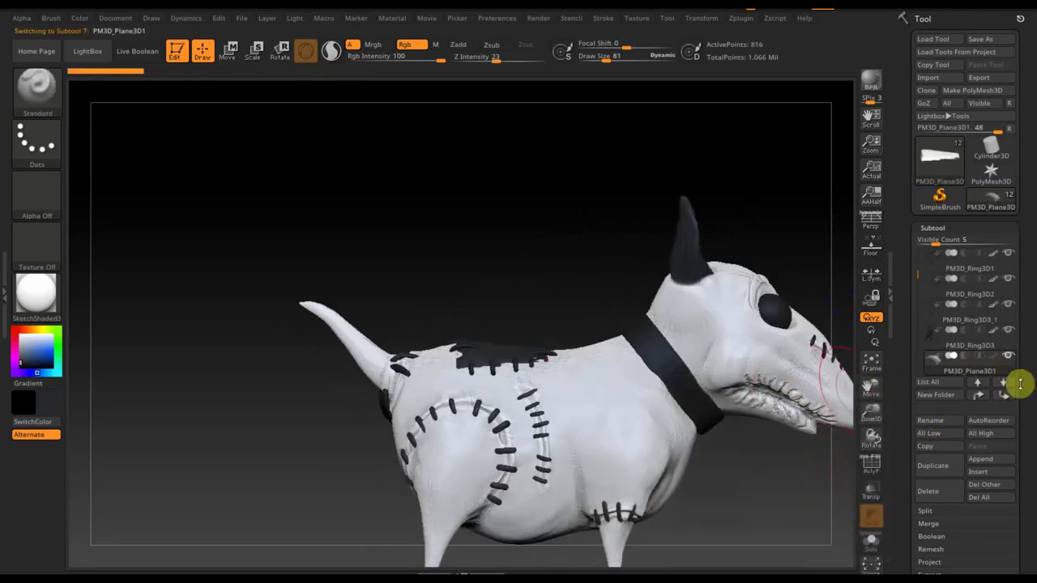
left_click(1014, 361)
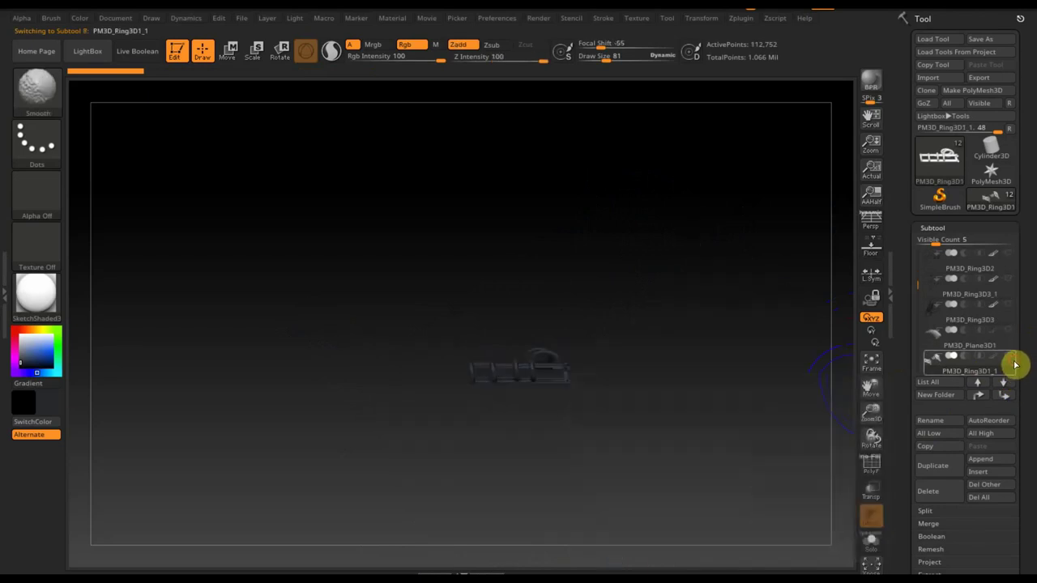
mouse_move(685, 351)
left_mouse_down()
mouse_move(541, 478)
mouse_move(470, 507)
left_mouse_up()
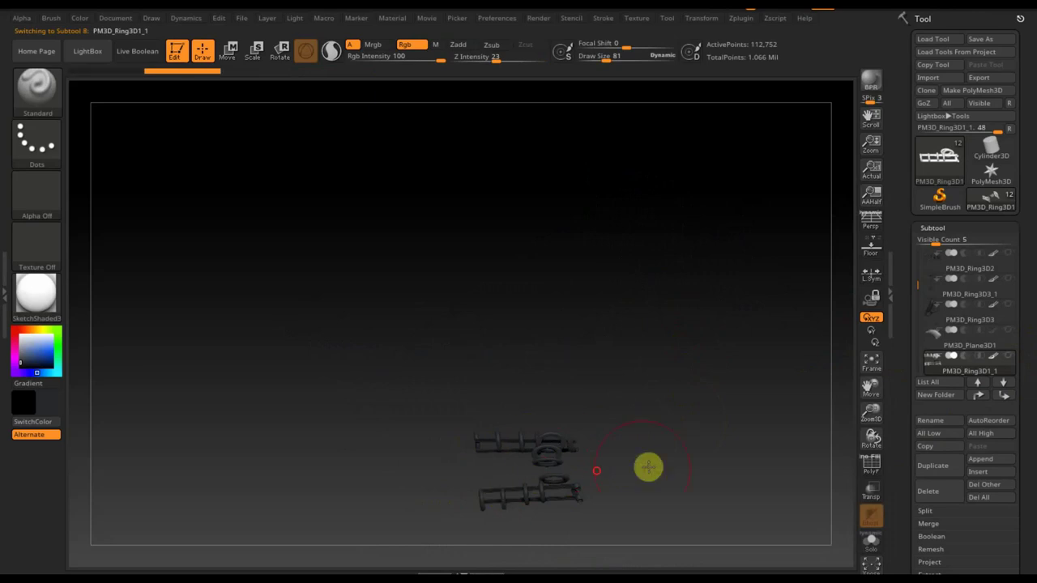
left_click(1004, 383)
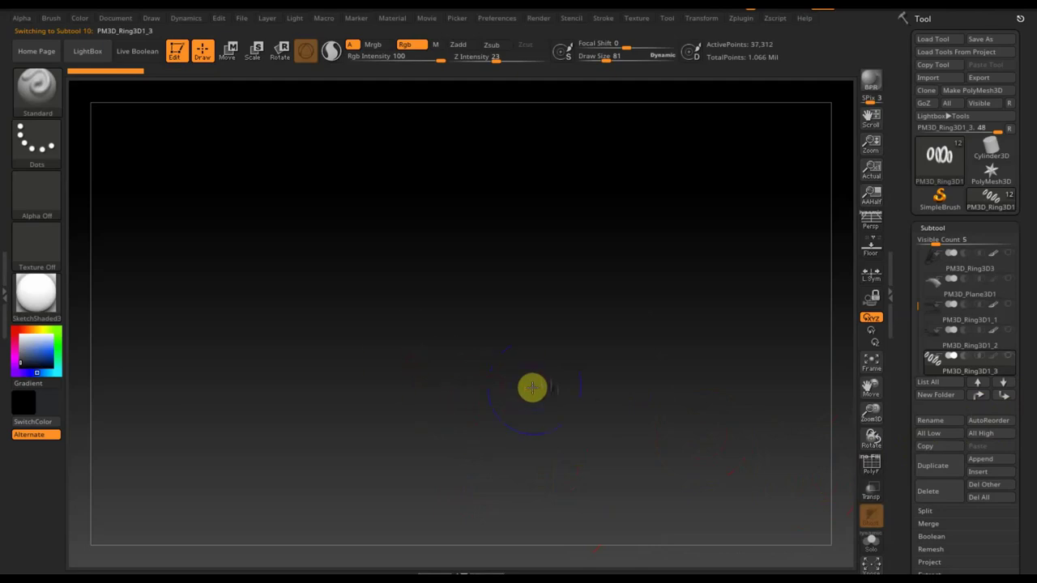
left_click_drag(530, 404, 581, 380)
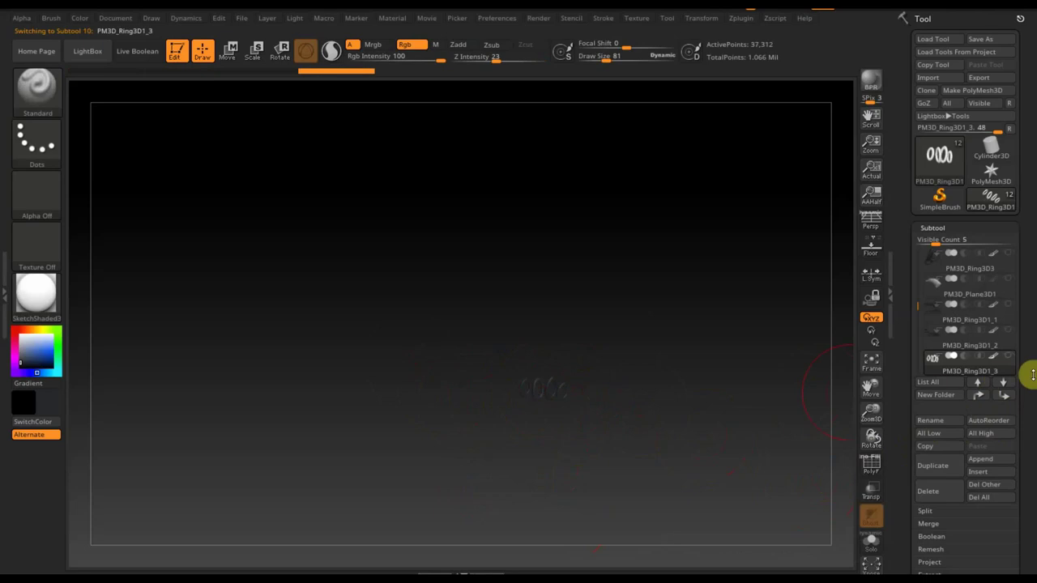
View the PM3D_Cylinder3D1 and нитки coil solo, then turn Solo off.
left_click(1005, 387)
mouse_move(659, 464)
left_mouse_down()
mouse_move(680, 427)
mouse_move(470, 467)
mouse_move(405, 435)
mouse_move(404, 416)
mouse_move(500, 484)
mouse_move(697, 481)
left_mouse_up()
mouse_move(617, 440)
left_mouse_down()
mouse_move(604, 430)
mouse_move(678, 420)
mouse_move(662, 286)
mouse_move(664, 317)
mouse_move(708, 343)
left_mouse_up()
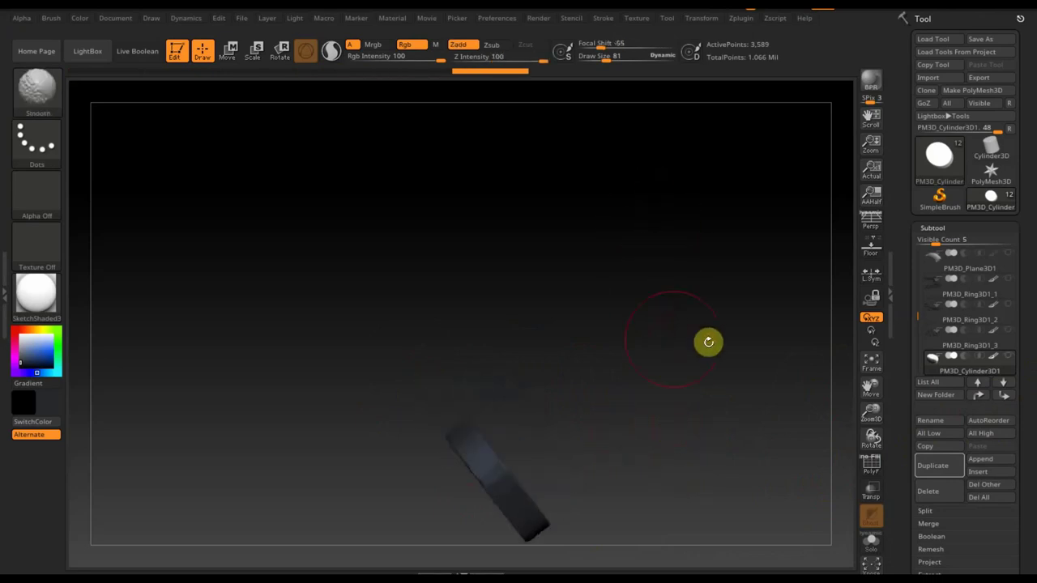
left_click(1004, 387)
mouse_move(502, 463)
left_mouse_down()
mouse_move(562, 352)
mouse_move(472, 320)
mouse_move(440, 336)
mouse_move(392, 327)
mouse_move(539, 375)
mouse_move(430, 329)
mouse_move(379, 324)
mouse_move(402, 303)
mouse_move(530, 356)
left_mouse_up()
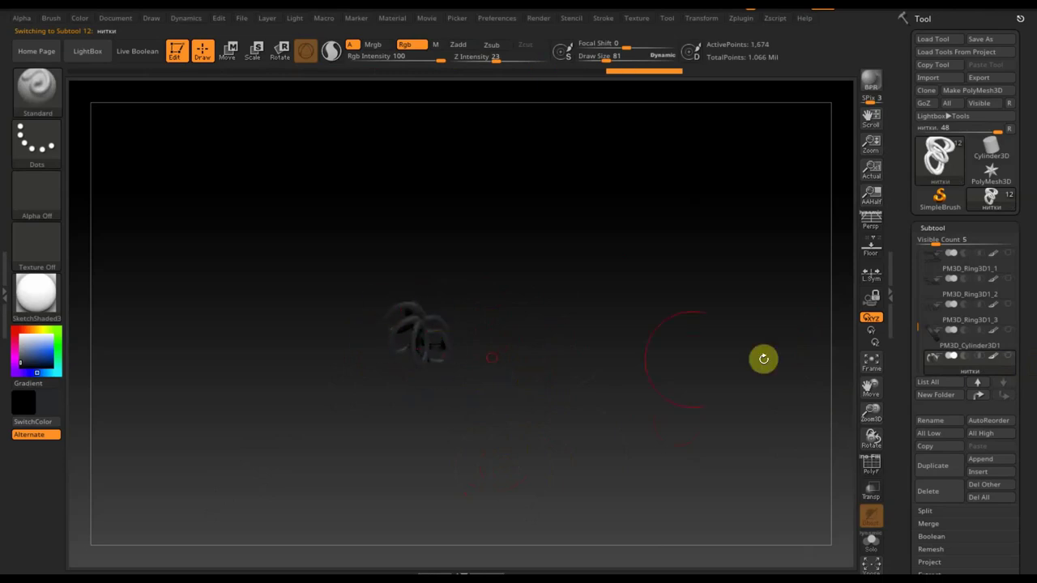
left_click(1008, 357, "shift")
left_click_drag(746, 302, 725, 318)
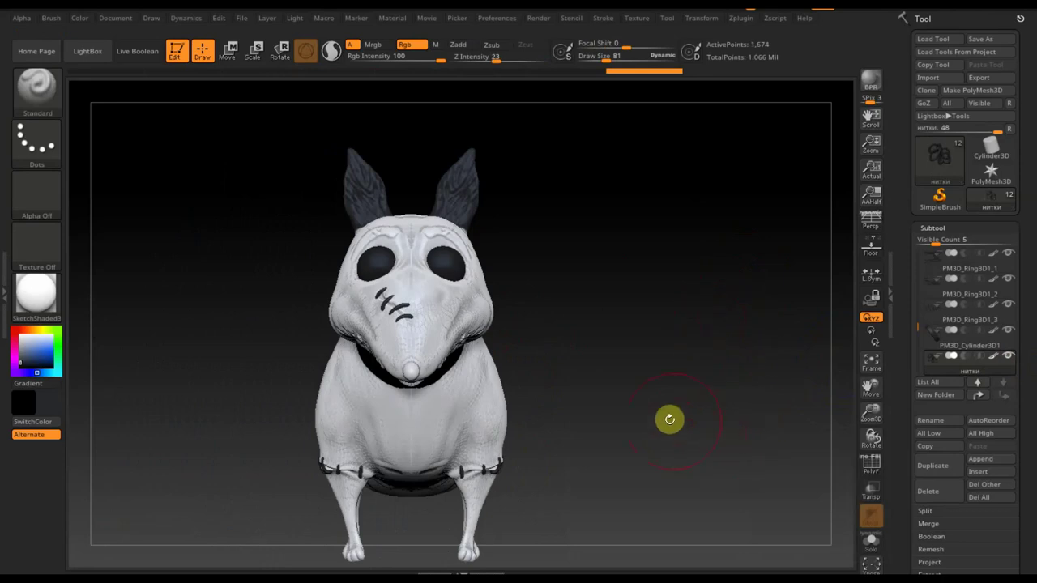
Pick the спарки2 body from the subtool popup and turn the dog side-on.
key("n")
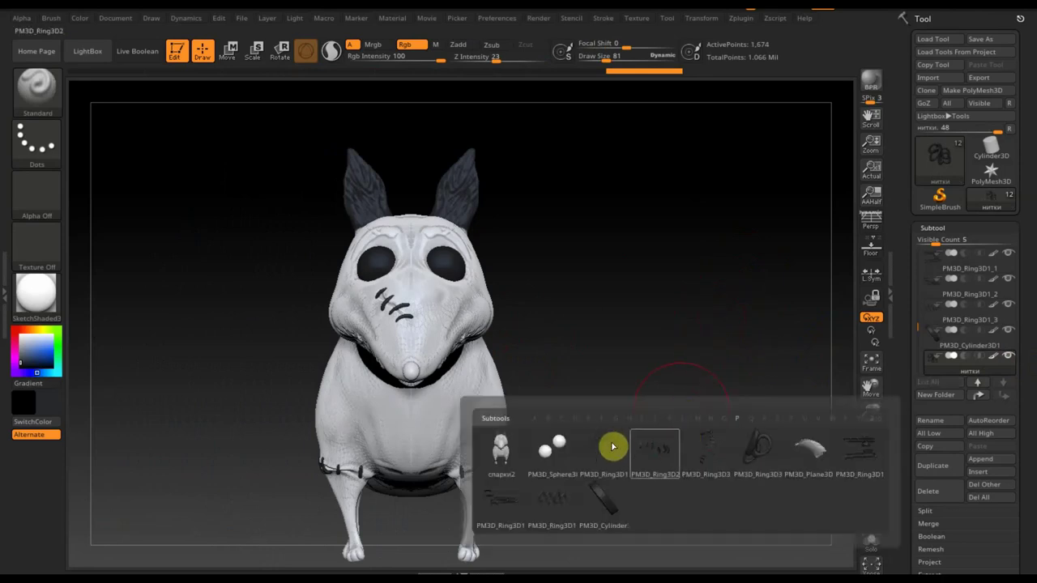
left_click(493, 451)
mouse_move(625, 331)
left_mouse_down()
mouse_move(618, 353)
mouse_move(542, 327)
mouse_move(562, 358)
mouse_move(702, 335)
mouse_move(718, 424)
mouse_move(368, 407)
mouse_move(398, 423)
mouse_move(233, 301)
mouse_move(234, 289)
left_mouse_up()
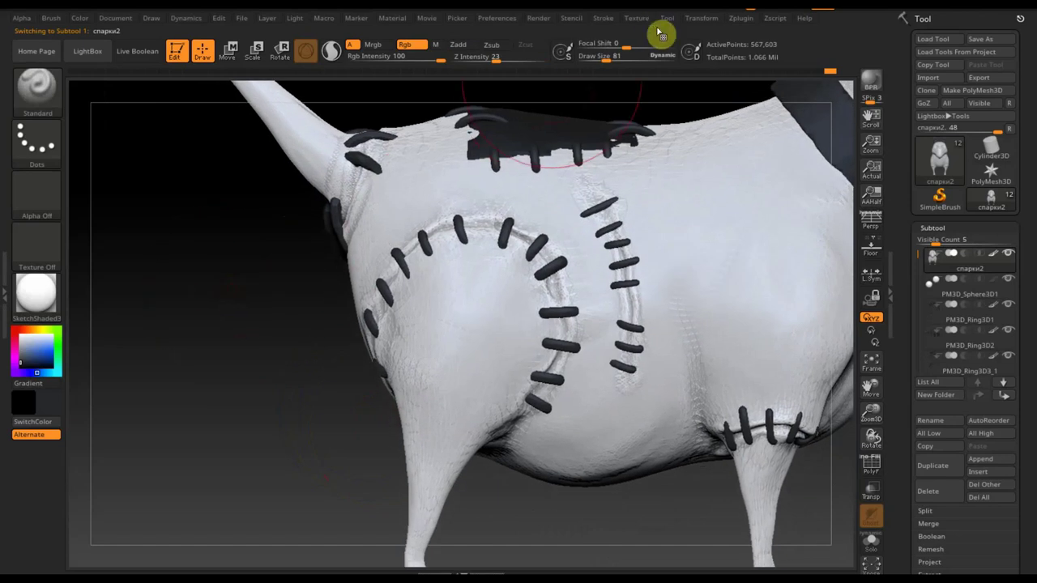
With a small brush, carve dark grooves along the curved body seams and the leg seam.
left_click_drag(620, 54, 583, 61)
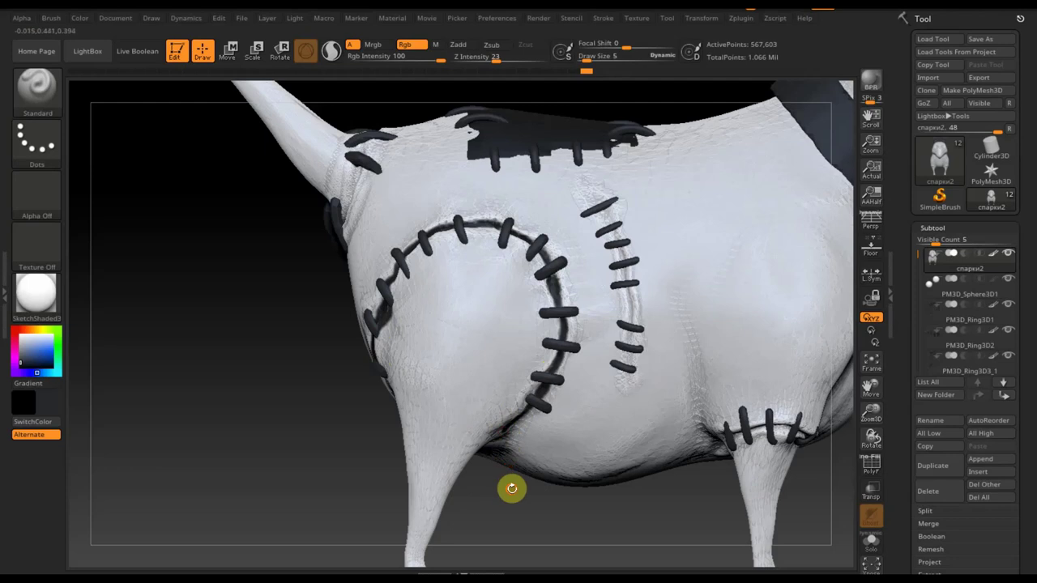
left_click_drag(511, 489, 527, 412)
left_click_drag(363, 384, 409, 437)
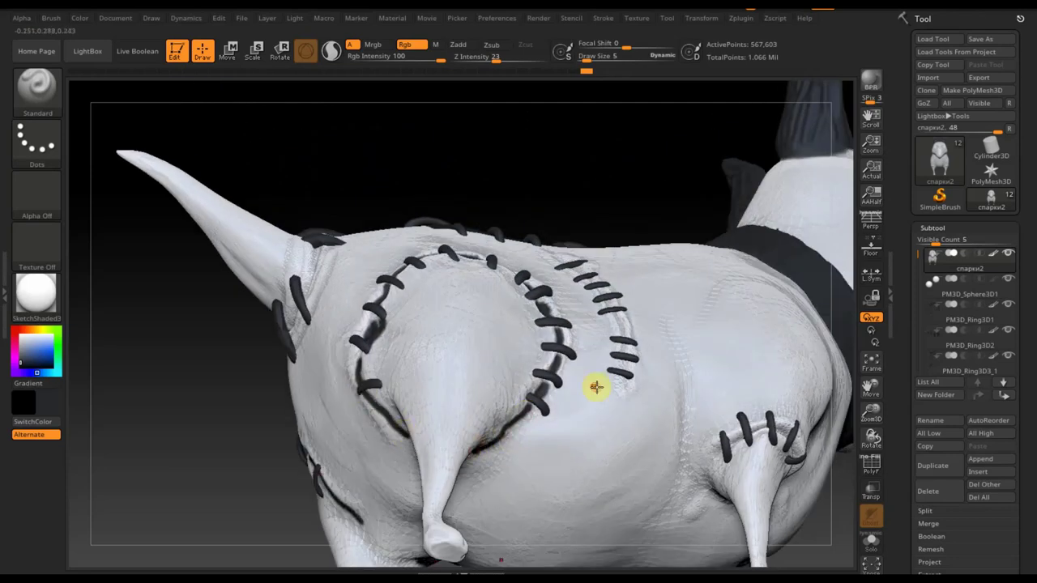
mouse_move(575, 199)
left_mouse_down()
mouse_move(569, 292)
mouse_move(559, 295)
left_mouse_up()
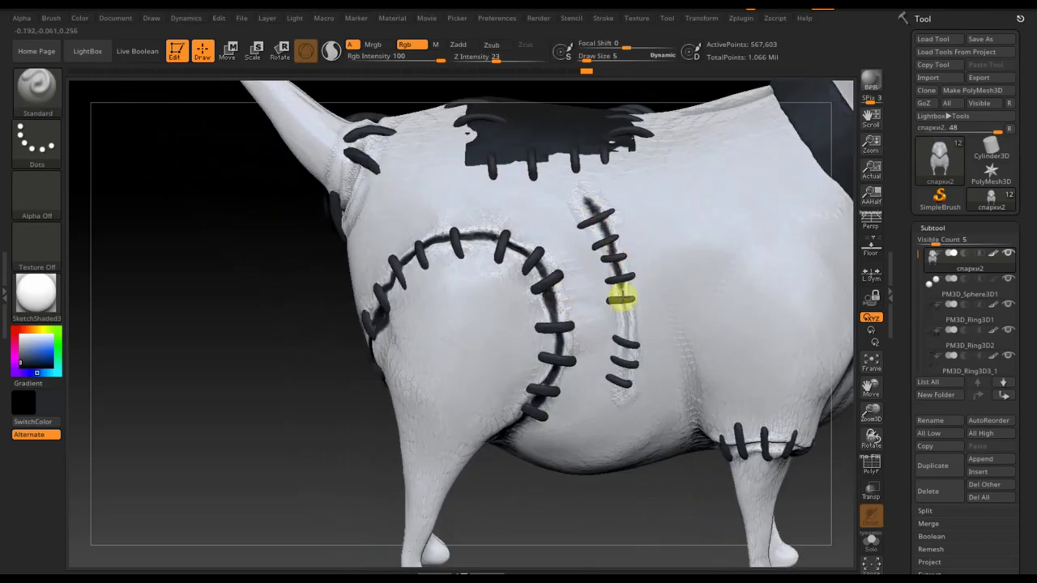
left_click_drag(626, 324, 621, 383)
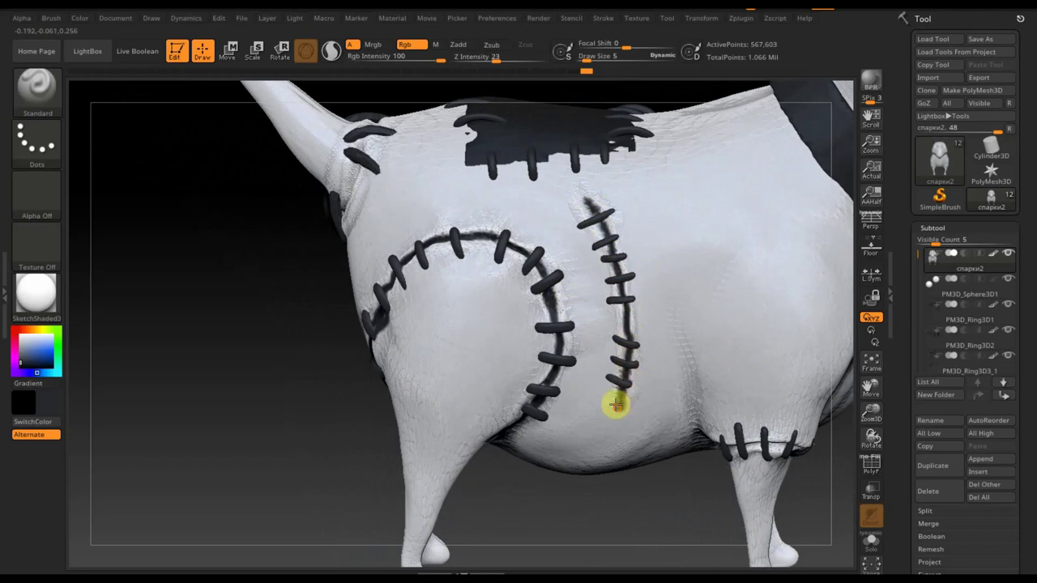
mouse_move(680, 518)
left_mouse_down("alt")
mouse_move(438, 491)
mouse_move(357, 427)
left_mouse_up("alt")
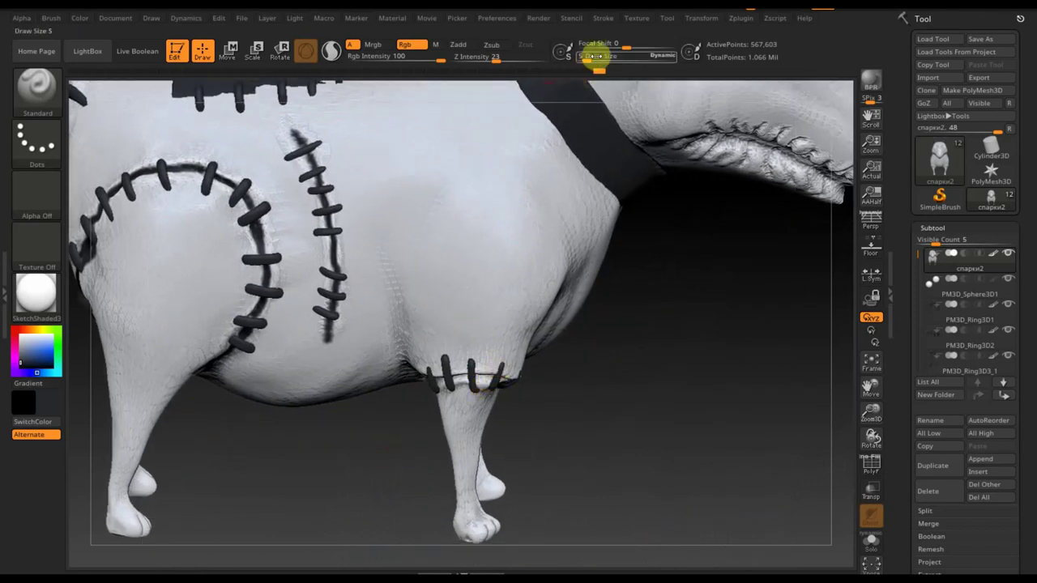
mouse_move(658, 390)
left_mouse_down("alt")
mouse_move(656, 370)
mouse_move(669, 423)
mouse_move(572, 455)
left_mouse_up("alt")
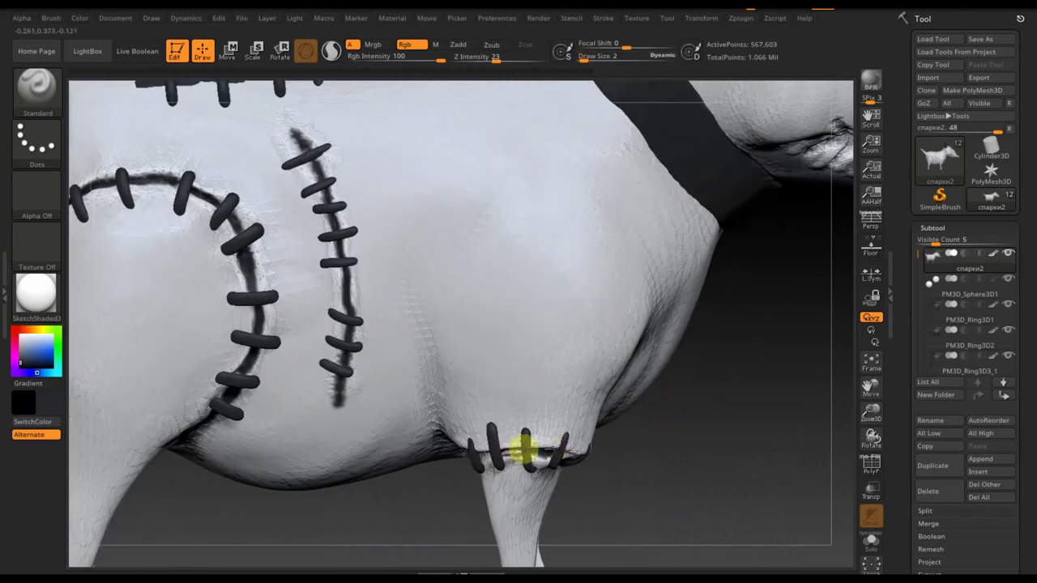
mouse_move(635, 445)
left_mouse_down()
mouse_move(648, 443)
mouse_move(592, 430)
mouse_move(541, 435)
left_mouse_up()
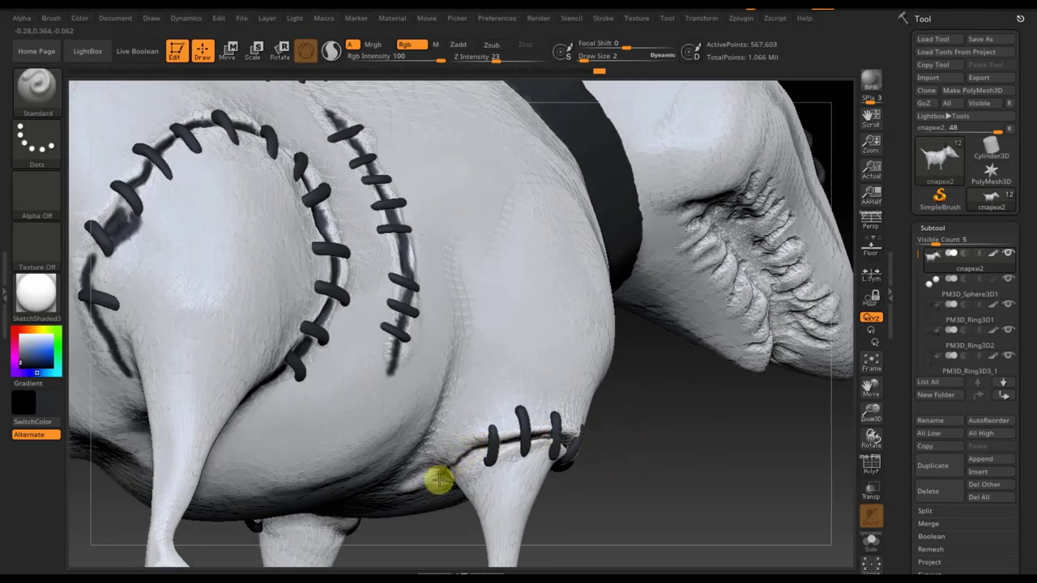
mouse_move(634, 451)
left_mouse_down()
mouse_move(645, 417)
mouse_move(601, 418)
left_mouse_up()
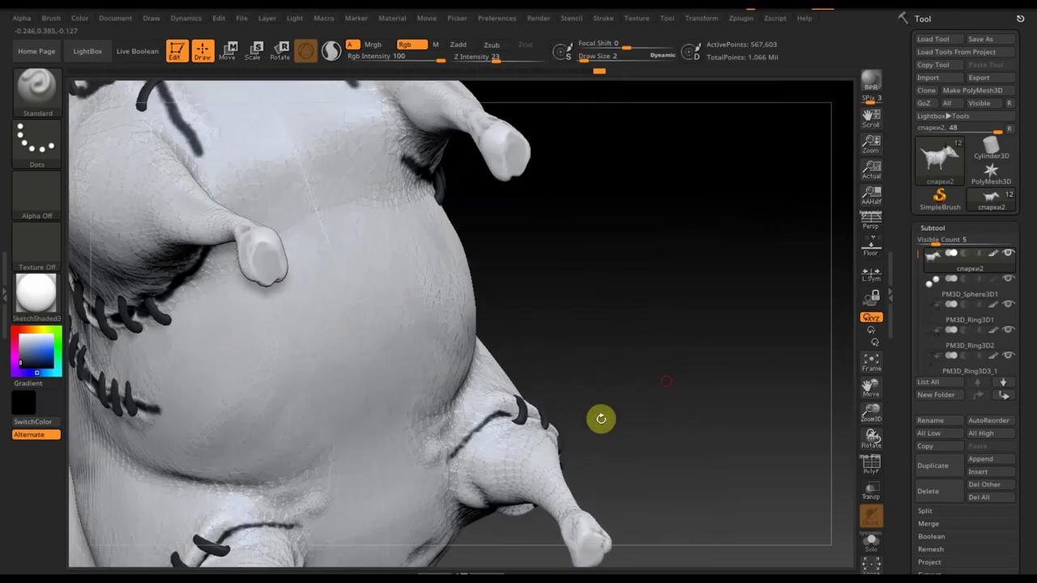
mouse_move(462, 460)
left_mouse_down()
mouse_move(473, 491)
mouse_move(466, 441)
left_mouse_up()
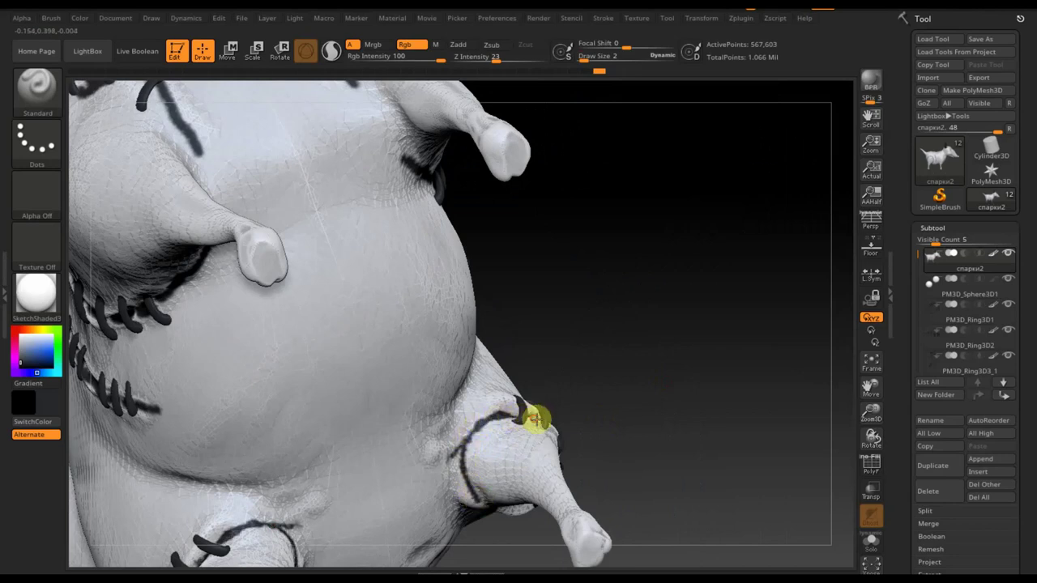
mouse_move(606, 451)
left_mouse_down()
mouse_move(569, 419)
mouse_move(600, 376)
mouse_move(520, 462)
left_mouse_up()
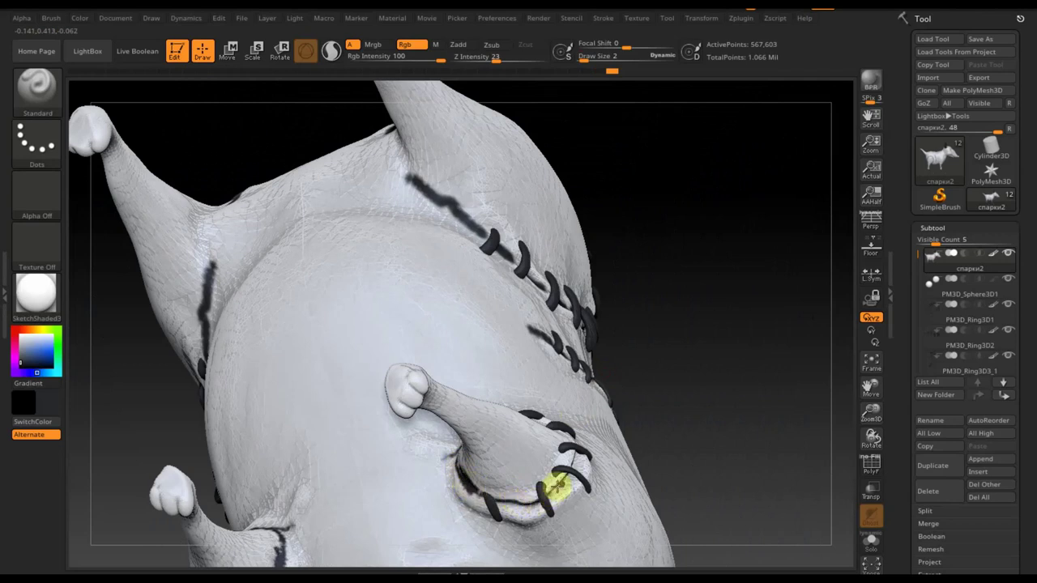
At Draw Size 4, sculpt a crease around the tail base and paint dark dots along it.
mouse_move(710, 299)
left_mouse_down()
mouse_move(687, 426)
mouse_move(608, 388)
mouse_move(597, 280)
left_mouse_up()
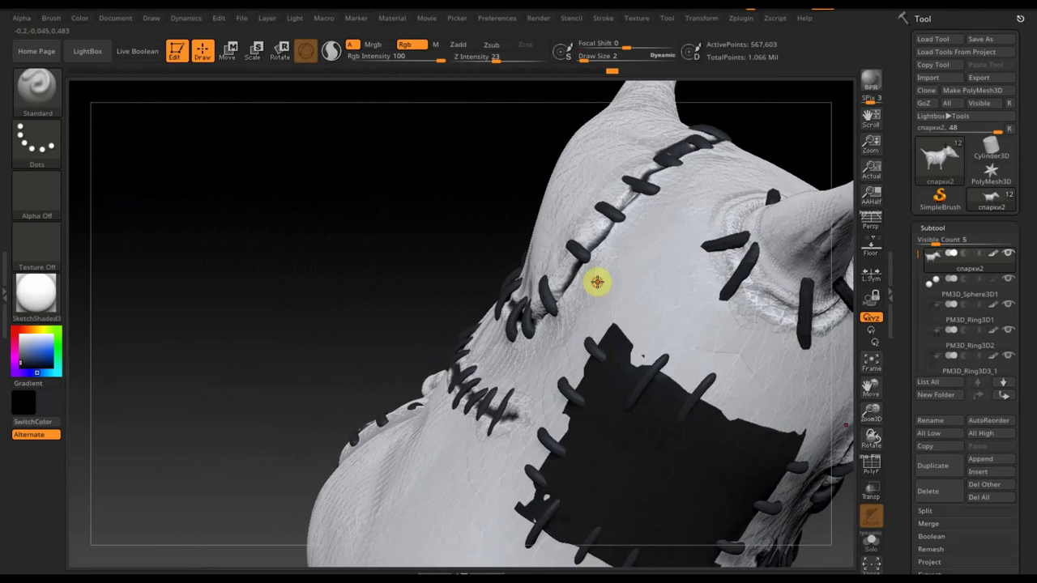
mouse_move(481, 192)
left_mouse_down()
mouse_move(327, 255)
mouse_move(200, 273)
mouse_move(228, 248)
left_mouse_up()
left_click(1020, 486)
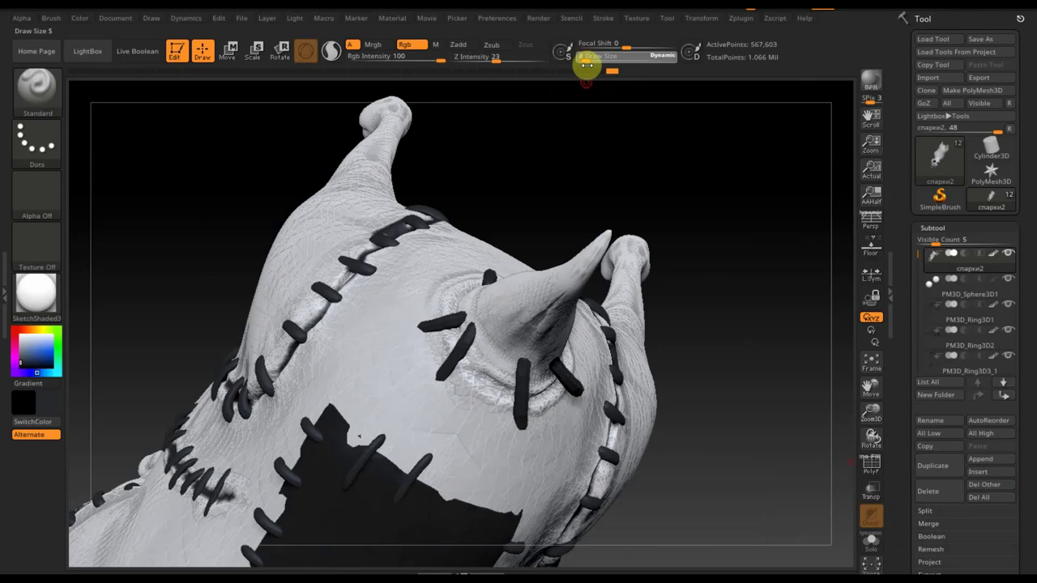
left_click_drag(586, 68, 586, 139)
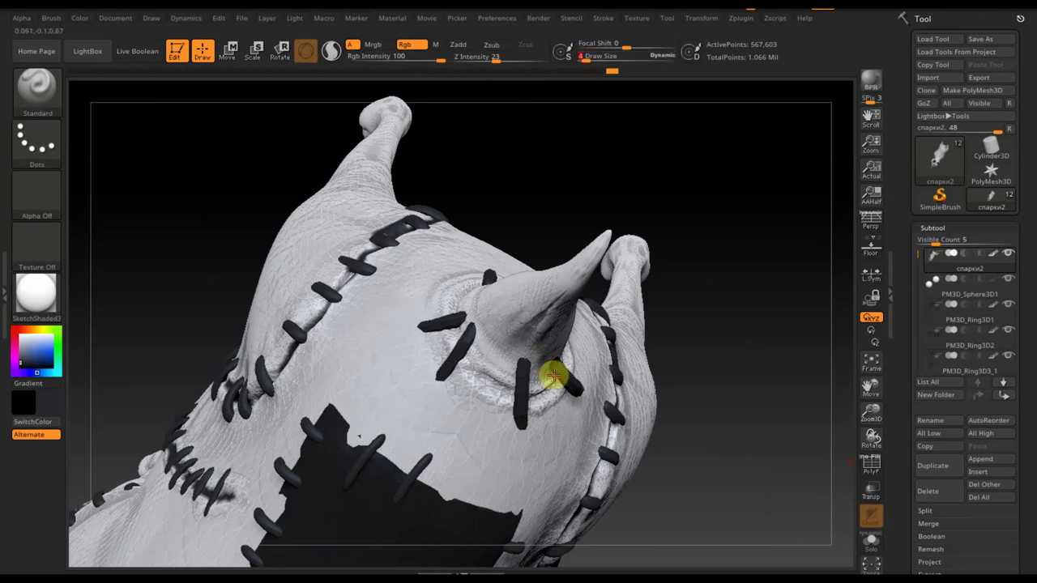
mouse_move(553, 387)
left_mouse_down()
mouse_move(518, 397)
mouse_move(481, 378)
mouse_move(456, 354)
mouse_move(451, 320)
left_mouse_up()
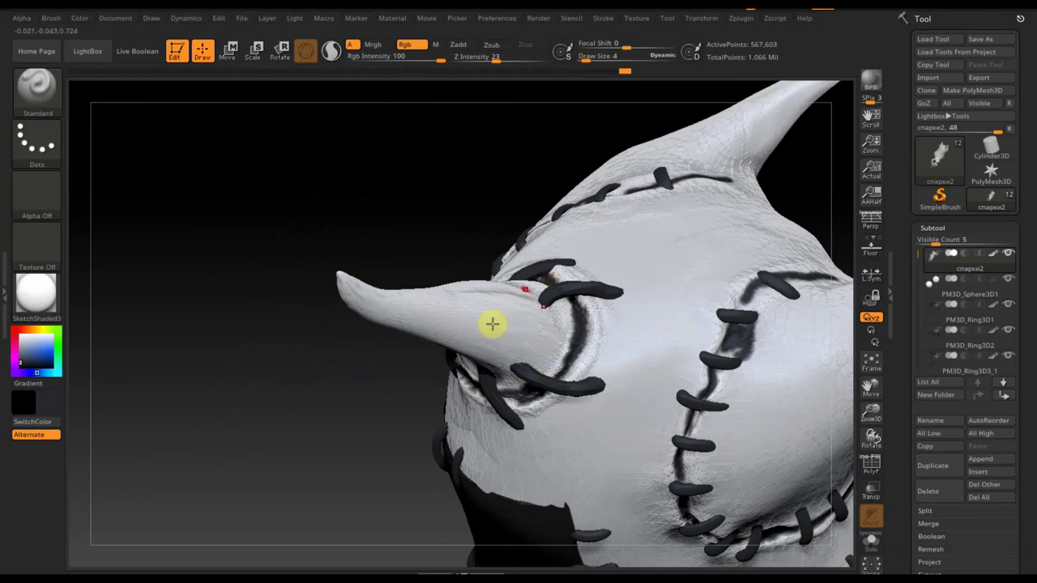
left_click_drag(258, 368, 284, 316)
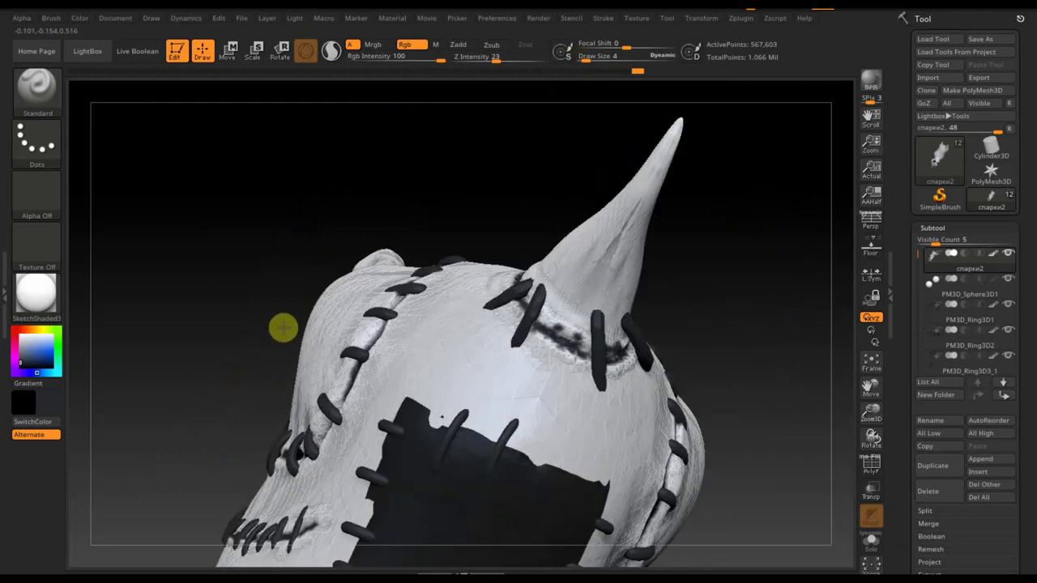
mouse_move(570, 322)
left_mouse_down()
mouse_move(605, 332)
mouse_move(563, 326)
left_mouse_up()
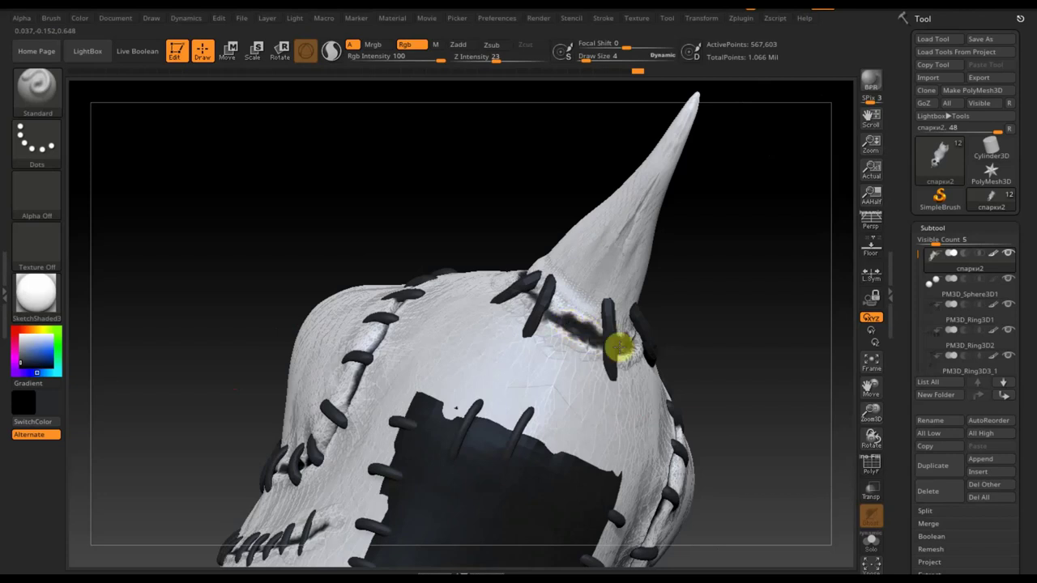
mouse_move(713, 308)
left_mouse_down()
mouse_move(701, 261)
mouse_move(708, 208)
mouse_move(731, 254)
mouse_move(664, 292)
left_mouse_up()
Mask the tail with a rectangle, invert, polypaint it black, then clear the mask.
left_click(582, 59)
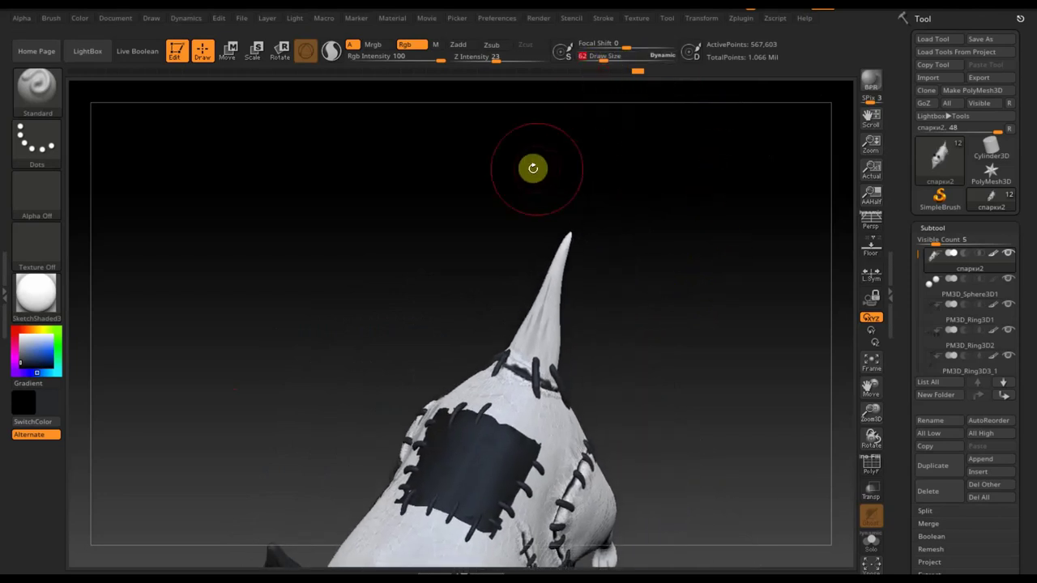
left_click_drag(508, 162, 619, 346, "ctrl")
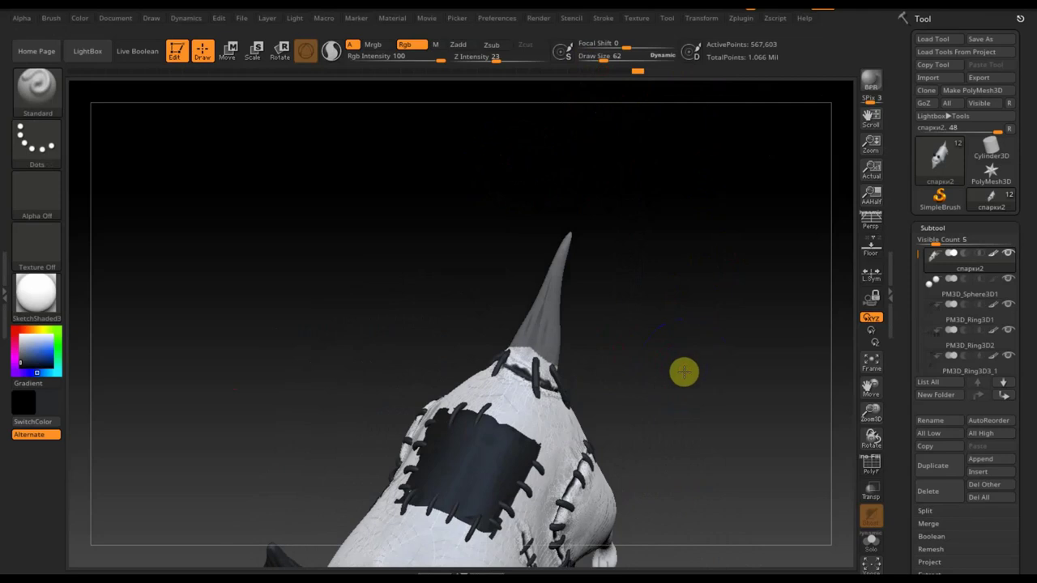
left_click_drag(683, 370, 530, 278, "shift")
left_click_drag(437, 194, 569, 356, "ctrl")
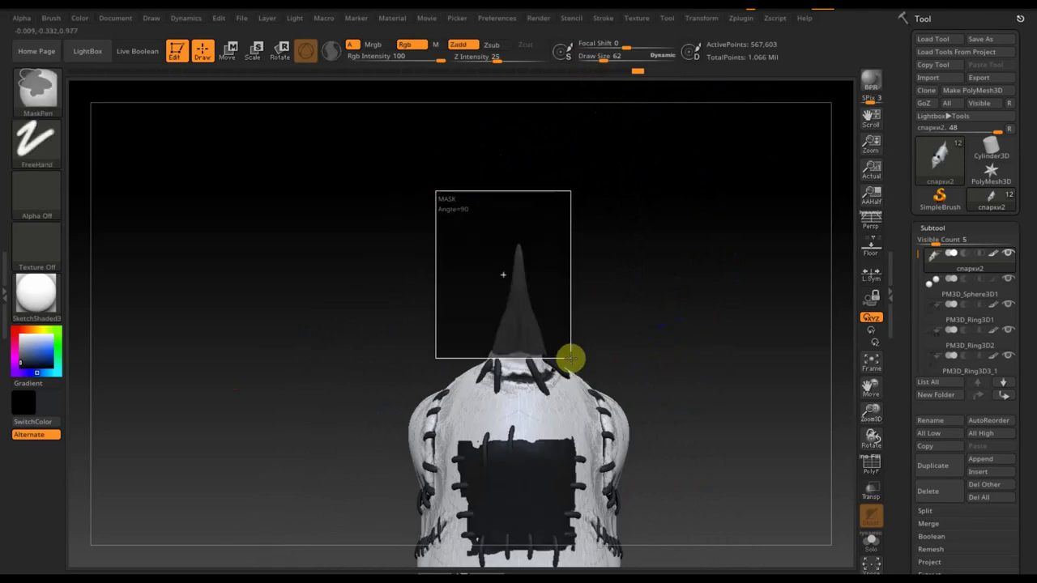
key("ctrl")
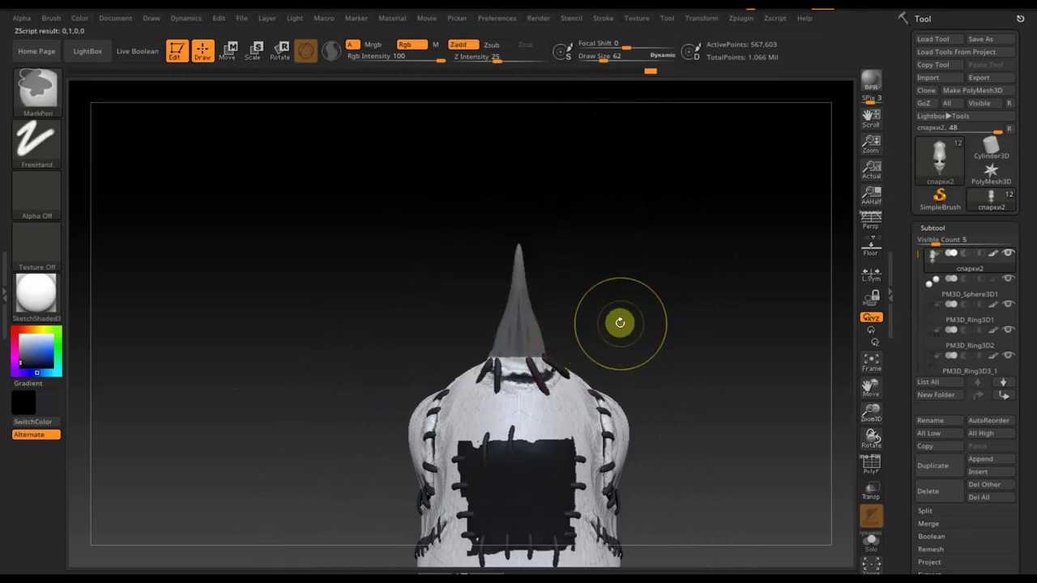
left_click(619, 322, "ctrl")
left_click_drag(620, 323, 515, 257, "shift")
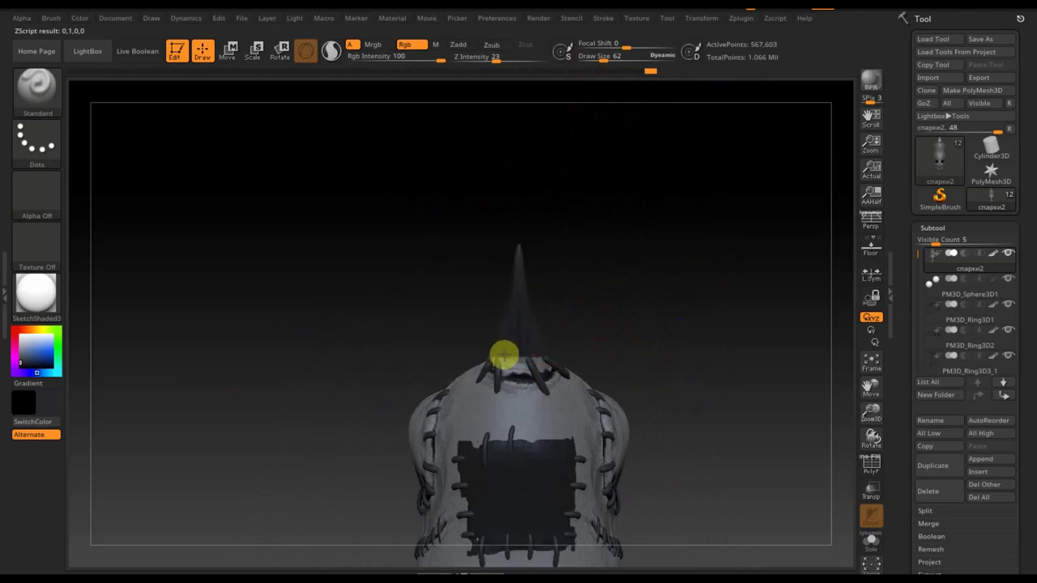
left_click(628, 295, "ctrl")
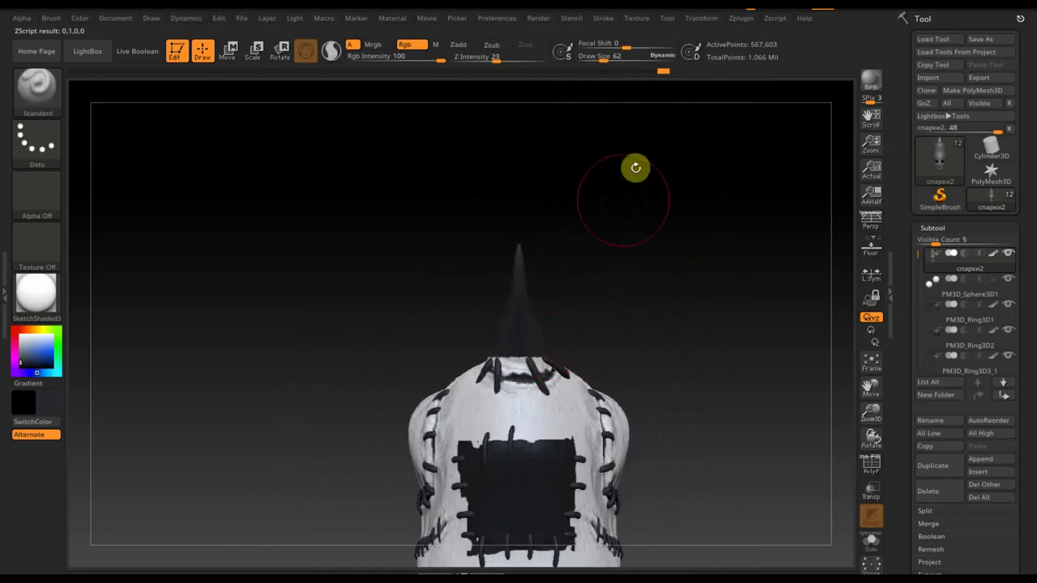
Set the brush to Z Intensity 9 and Draw Size 10.
left_click_drag(483, 59, 480, 59)
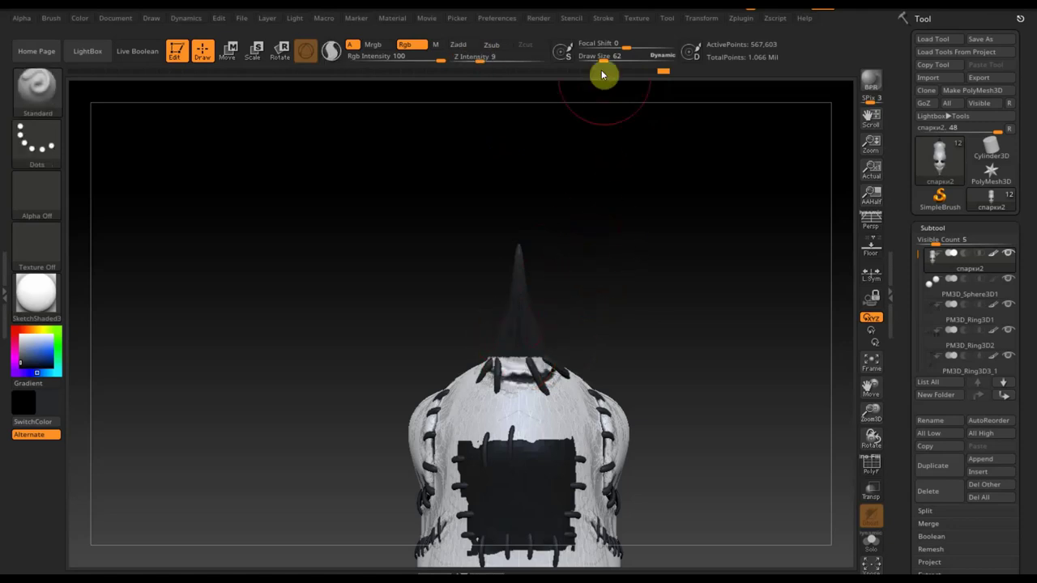
left_click_drag(603, 59, 590, 59)
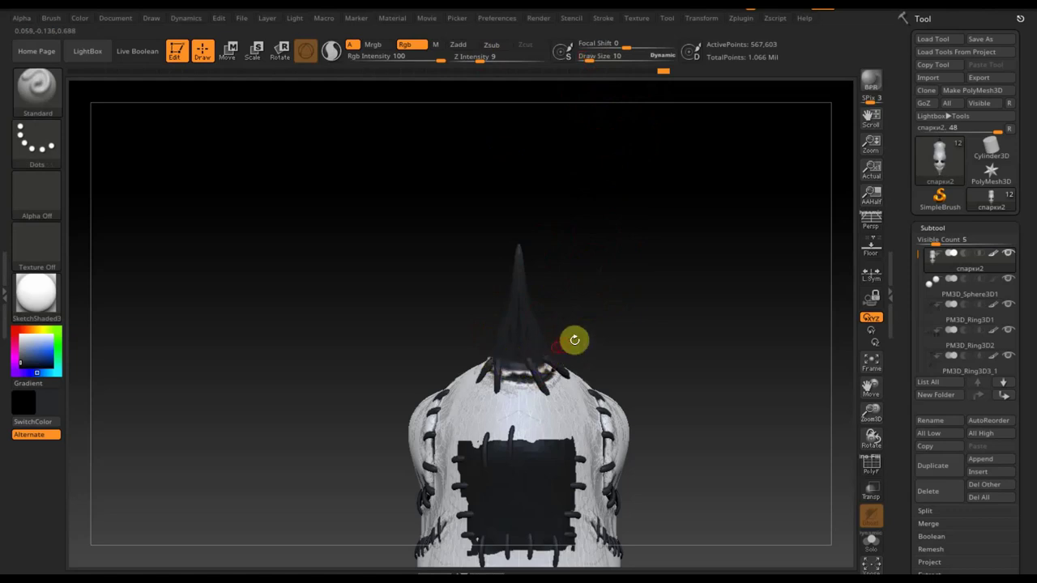
left_click_drag(630, 324, 502, 358)
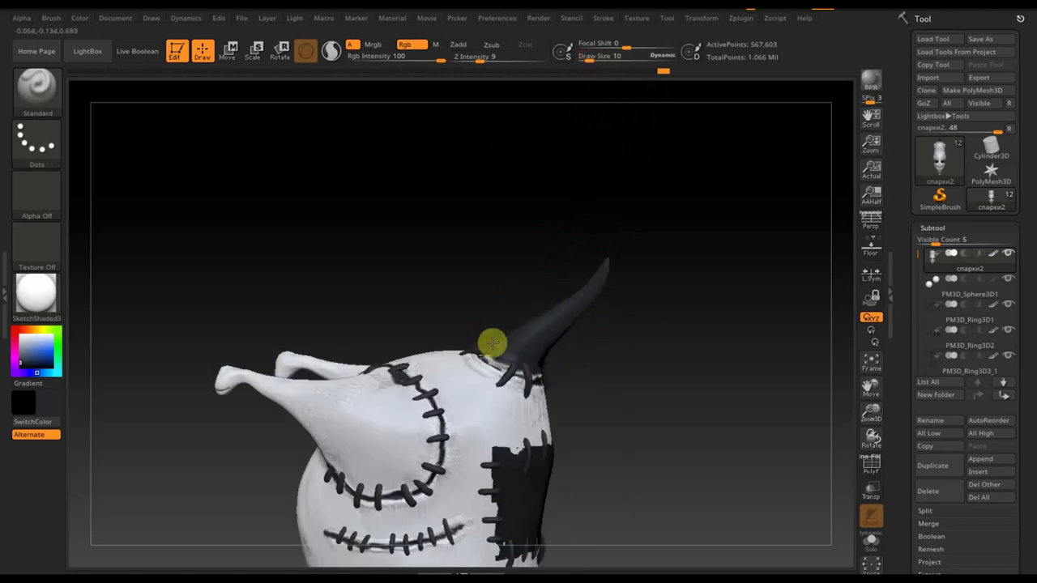
Mask the brow areas with MaskPen, polypaint them black, then select PM3D_Sphere3D1.
mouse_move(617, 354)
left_mouse_down()
mouse_move(546, 163)
mouse_move(490, 203)
mouse_move(502, 327)
left_mouse_up()
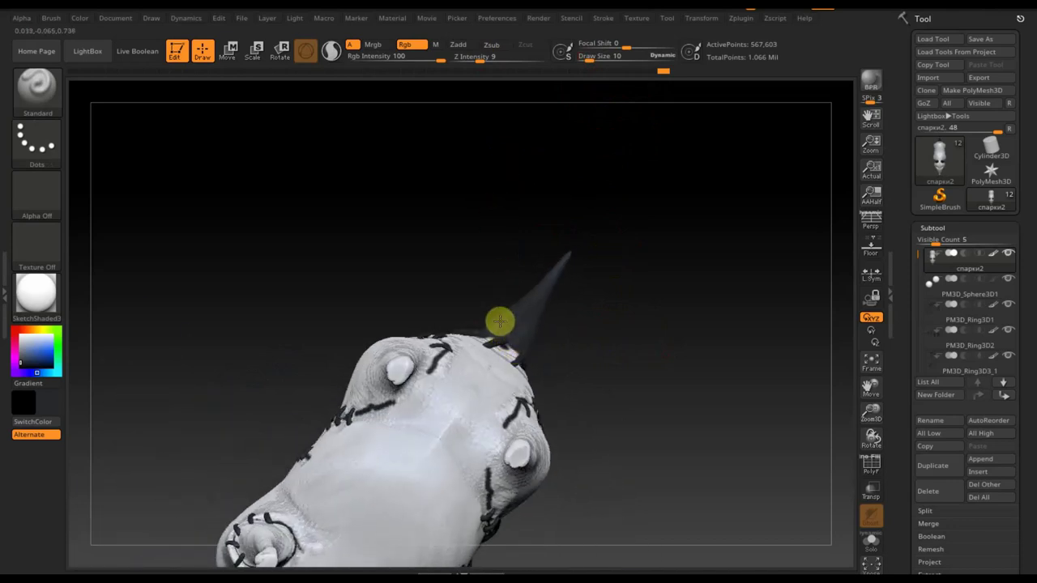
left_click_drag(667, 282, 692, 408)
left_click_drag(598, 405, 655, 284)
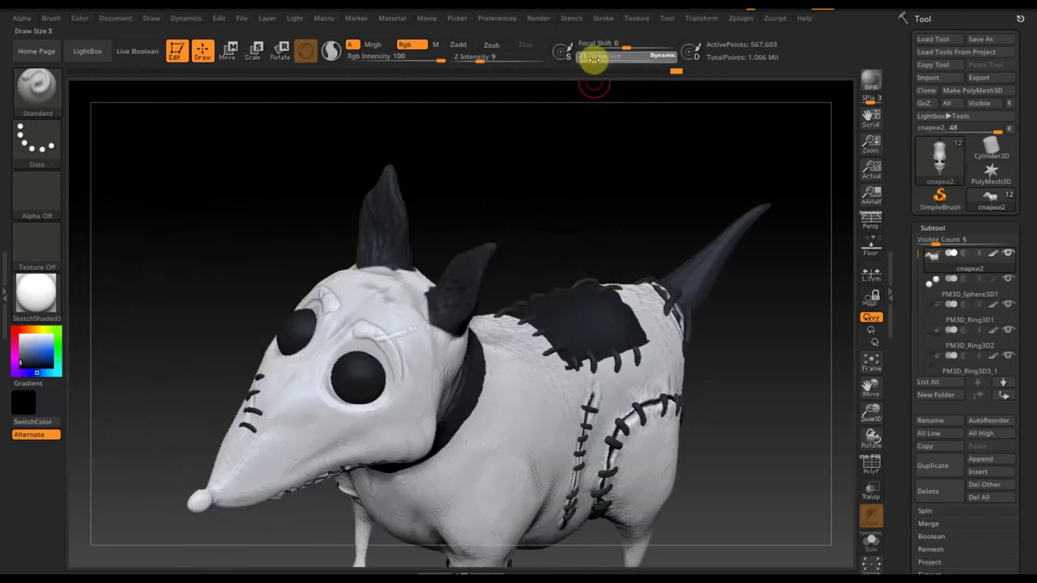
key("b")
key("m")
key("p")
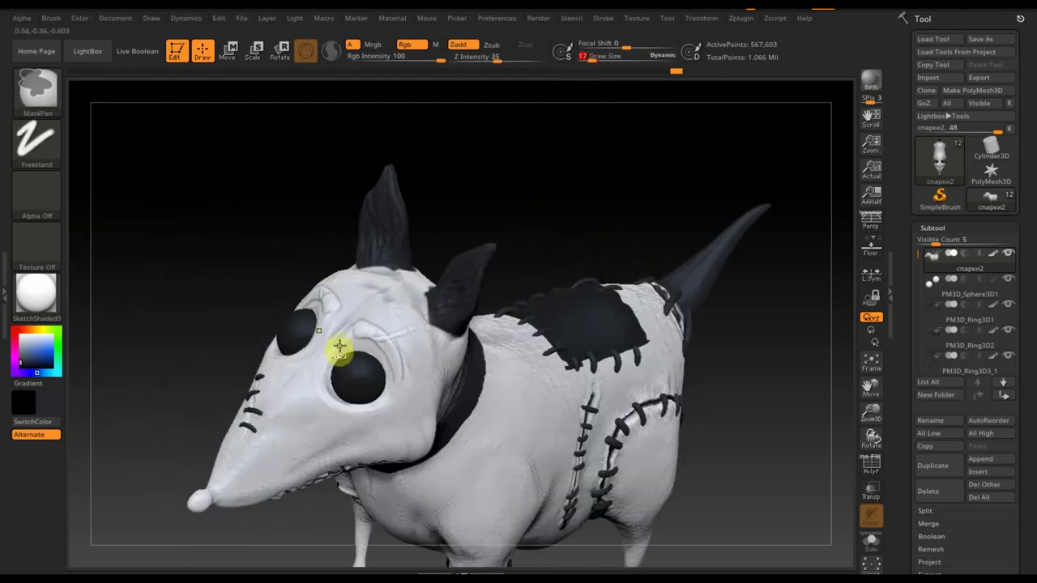
left_click_drag(359, 325, 407, 387)
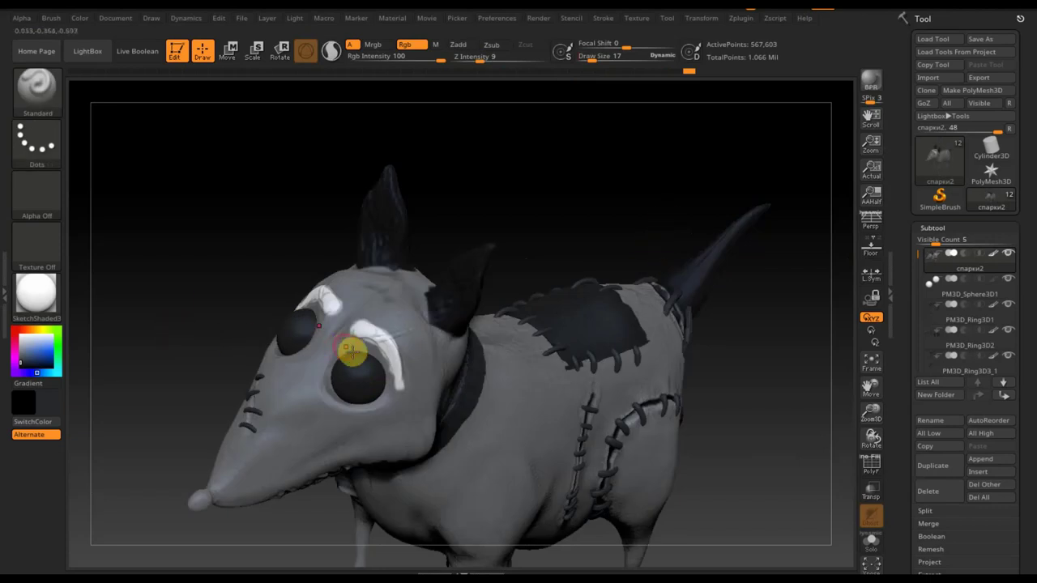
mouse_move(361, 346)
left_mouse_down()
mouse_move(348, 324)
mouse_move(384, 359)
mouse_move(392, 340)
mouse_move(357, 310)
left_mouse_up()
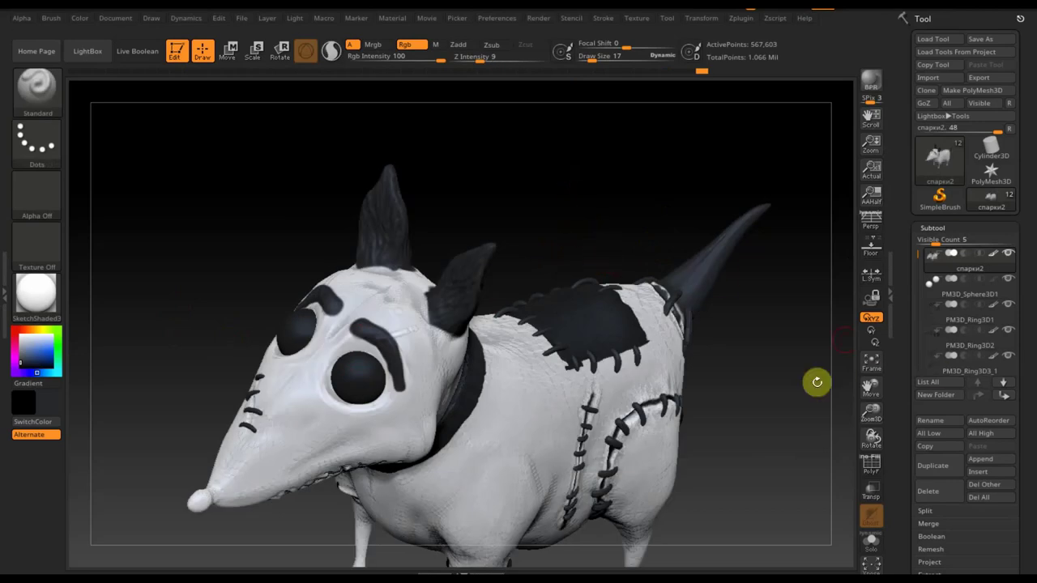
mouse_move(968, 316)
left_click(928, 292)
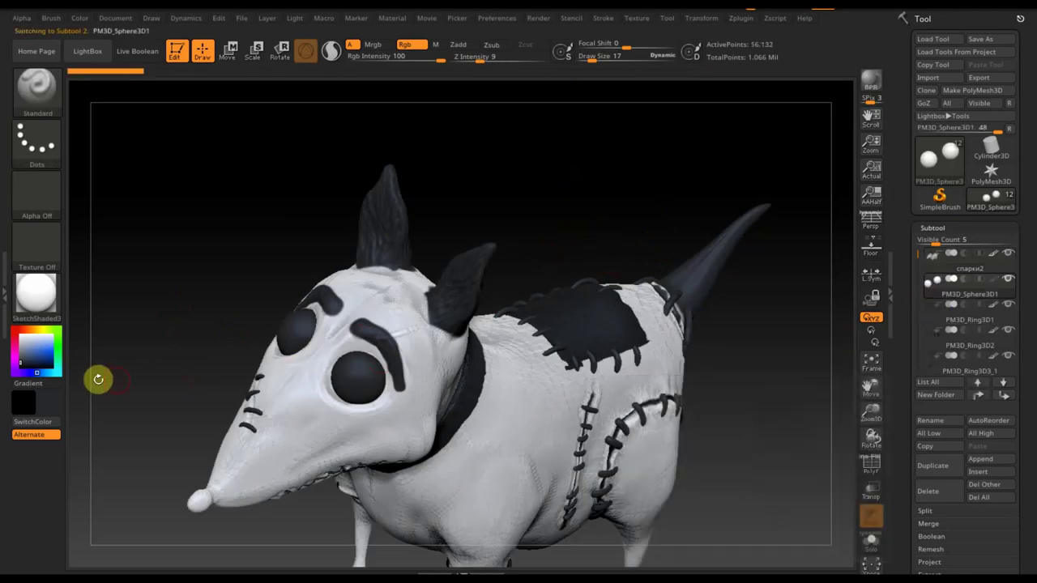
On PM3D_Sphere3D1, pick white, raise Draw Size to 28 and paint the eyeballs white.
left_click(58, 397)
left_click(37, 319)
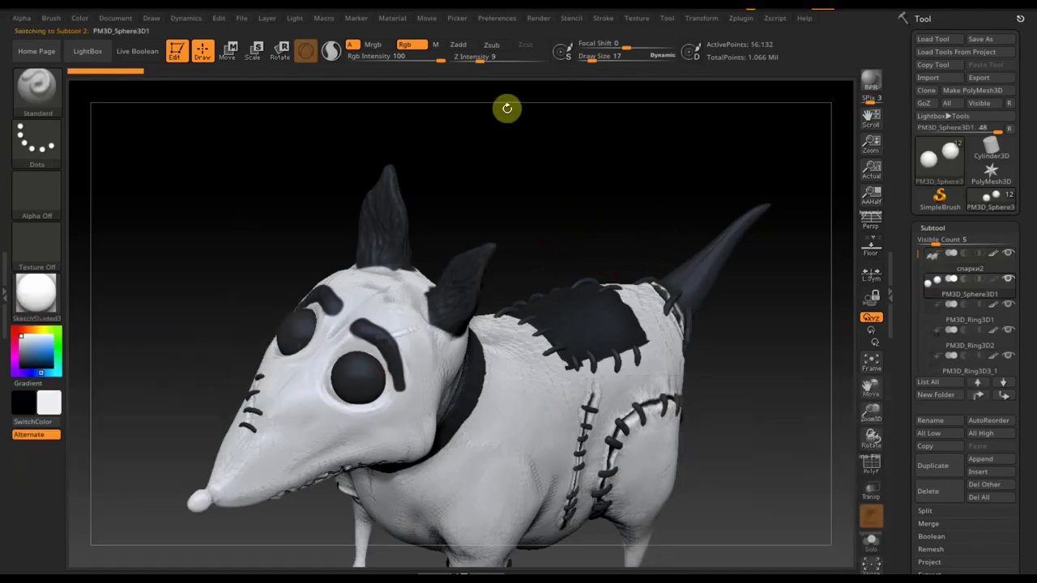
mouse_move(594, 52)
left_mouse_down()
mouse_move(630, 63)
mouse_move(613, 62)
left_mouse_up()
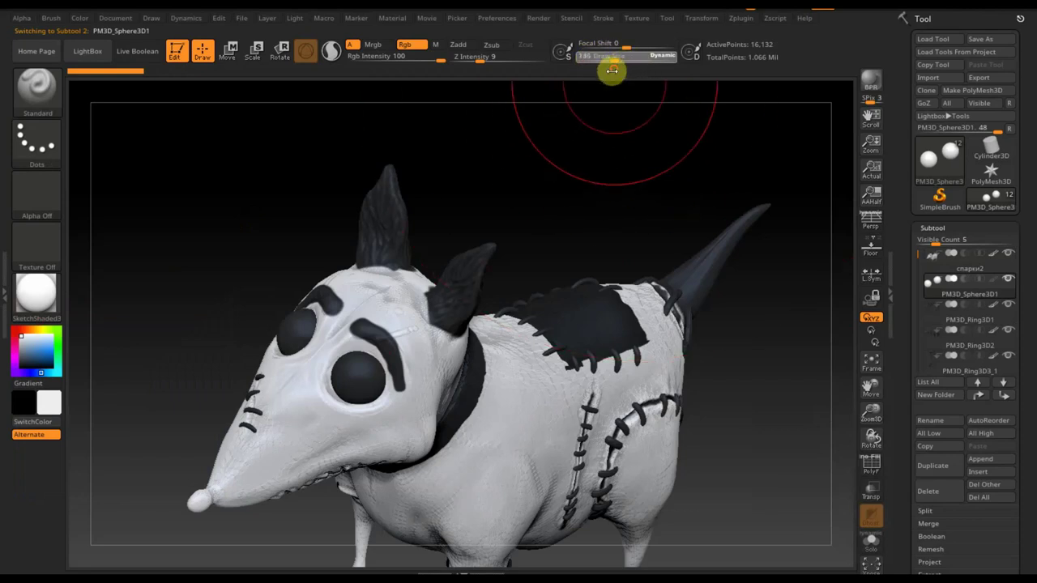
left_click_drag(387, 403, 326, 347)
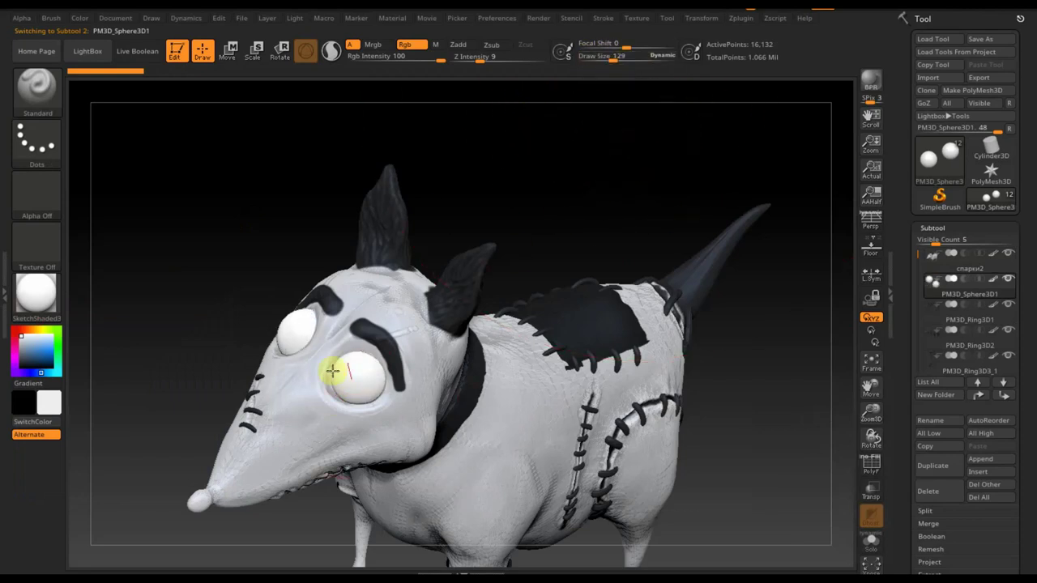
left_click_drag(620, 53, 587, 59)
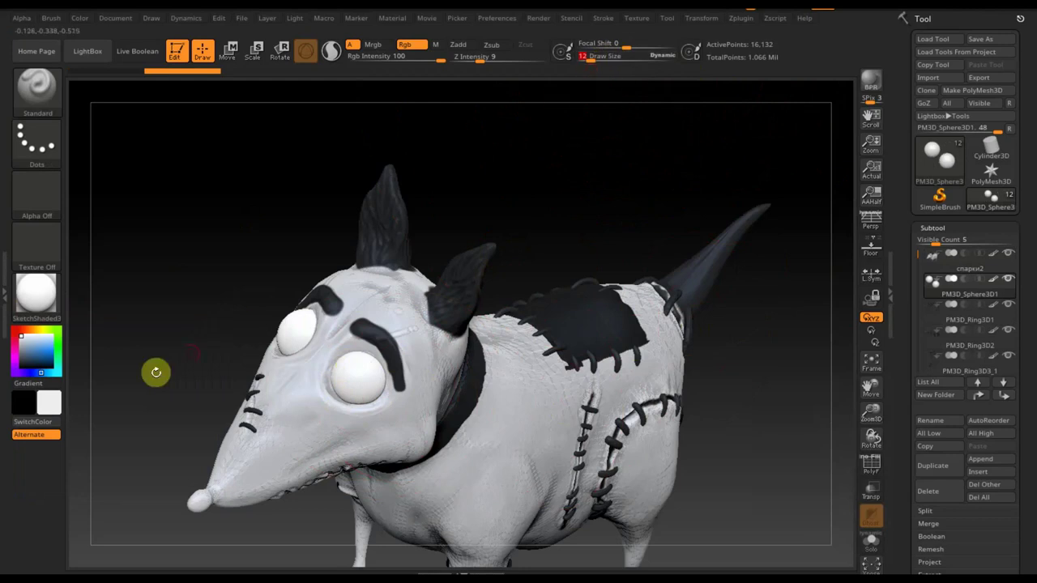
Swap colours to black for the pupils and clear the mask from the eyes.
left_click(36, 422)
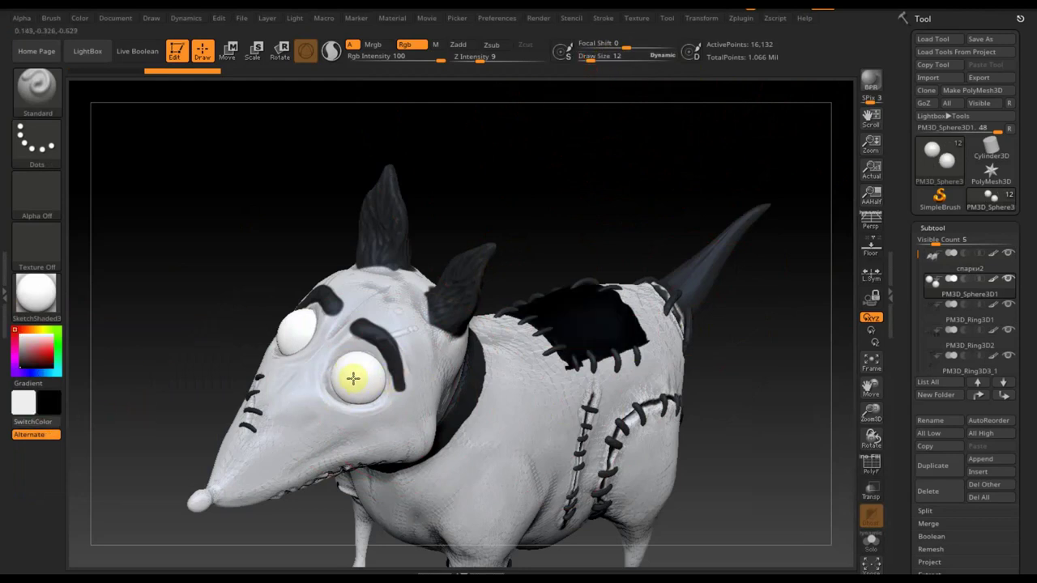
mouse_move(558, 232)
left_mouse_down()
mouse_move(567, 248)
mouse_move(659, 282)
mouse_move(649, 283)
left_mouse_up()
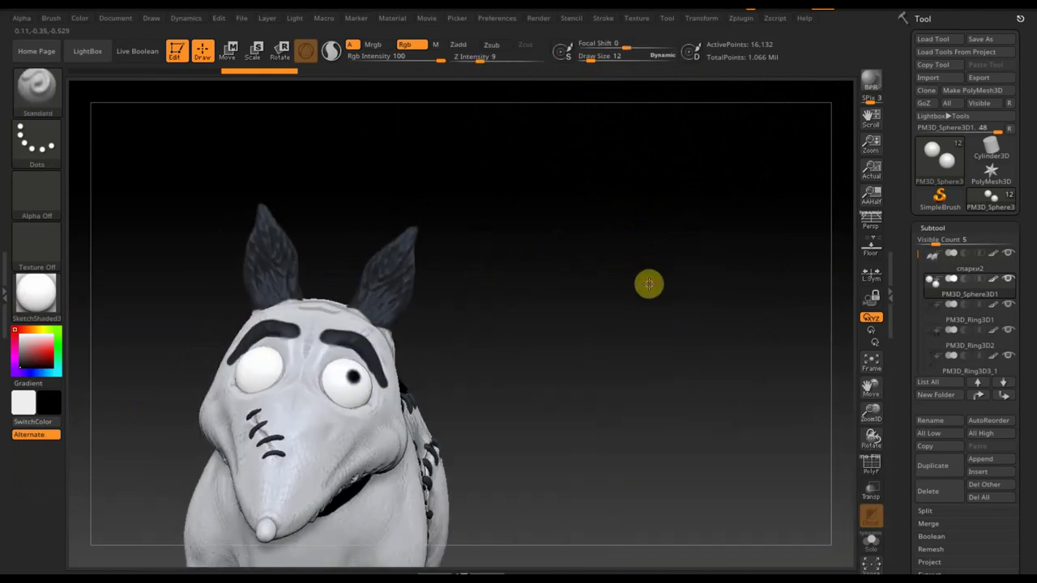
key("ctrl")
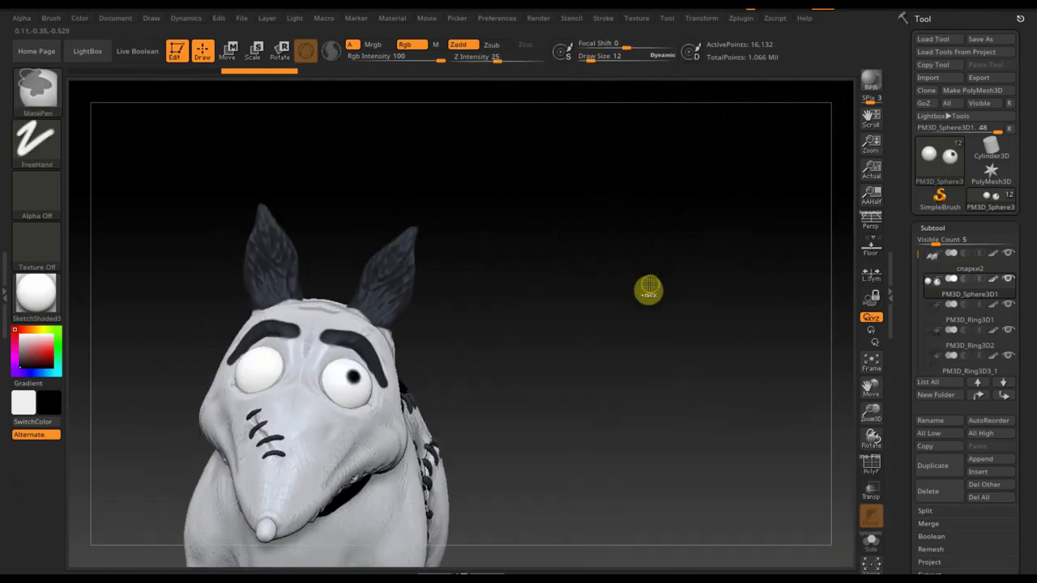
left_click(649, 289, "ctrl")
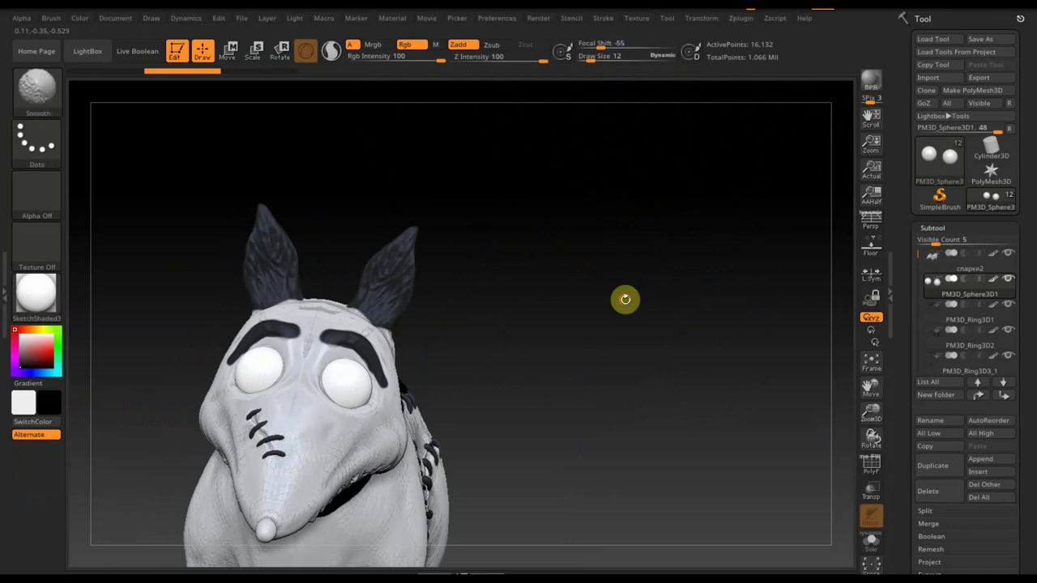
Check the pupils from front, three-quarter and side views, set brush size 5, and undo extra strokes.
left_click_drag(624, 294, 625, 308, "shift")
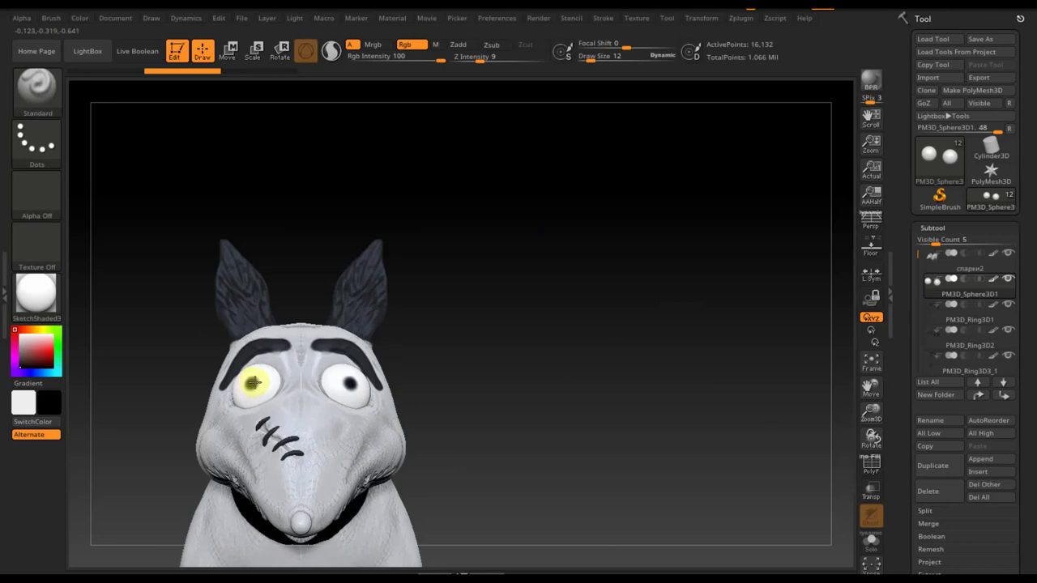
mouse_move(597, 352)
left_mouse_down()
mouse_move(655, 310)
mouse_move(555, 382)
mouse_move(504, 389)
mouse_move(675, 197)
left_mouse_up()
mouse_move(613, 354)
left_mouse_down()
mouse_move(632, 364)
mouse_move(618, 398)
left_mouse_up()
left_click_drag(592, 58, 597, 61)
key("ctrl+z")
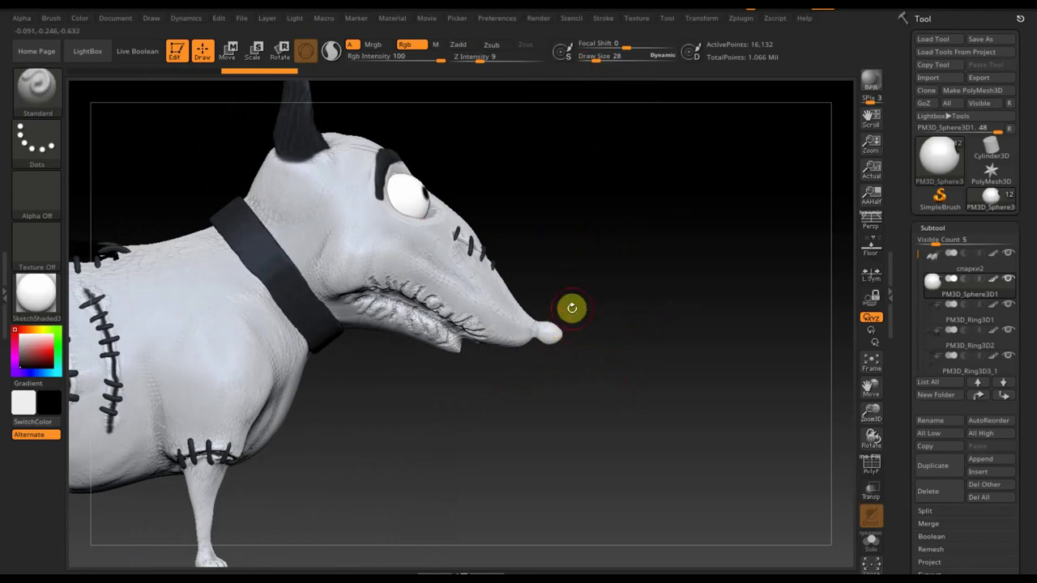
key("F1")
On the спарки2 body, with Draw Size 9 and black as main colour, paint the snout tip black.
left_click(412, 354)
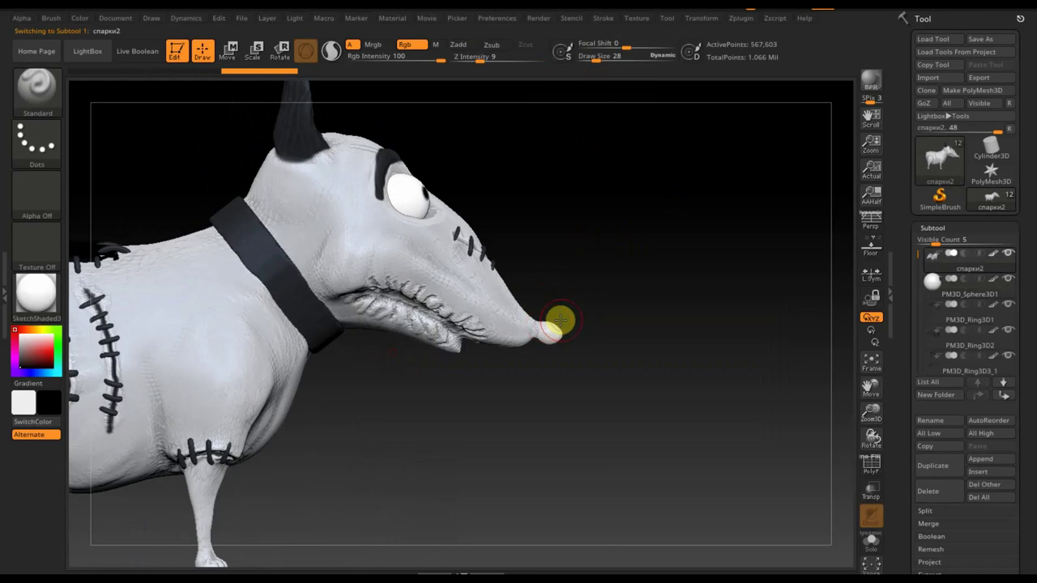
mouse_move(634, 332)
left_mouse_down()
mouse_move(572, 424)
mouse_move(627, 351)
mouse_move(625, 365)
left_mouse_up()
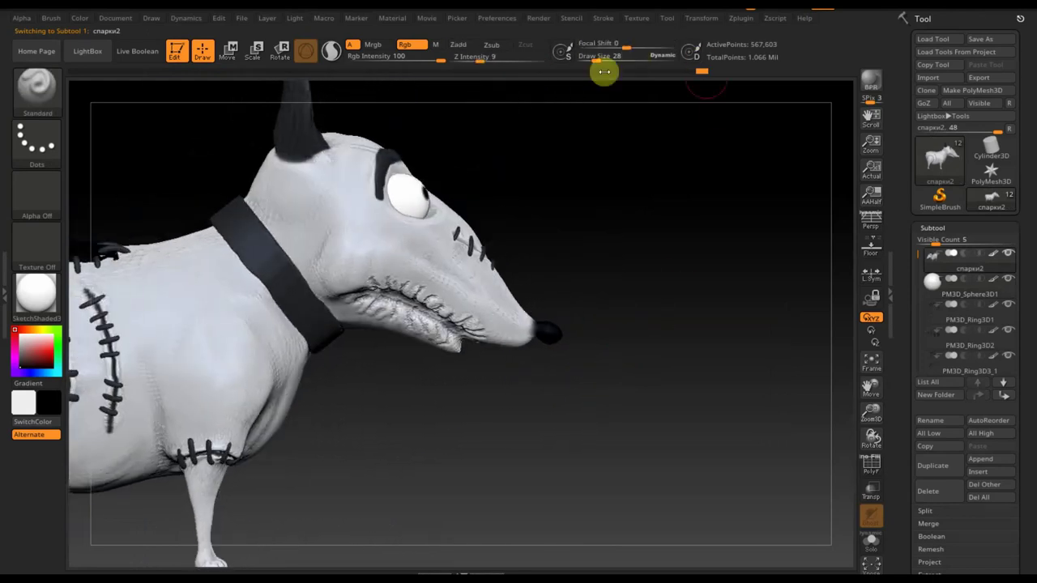
left_click_drag(591, 61, 587, 61)
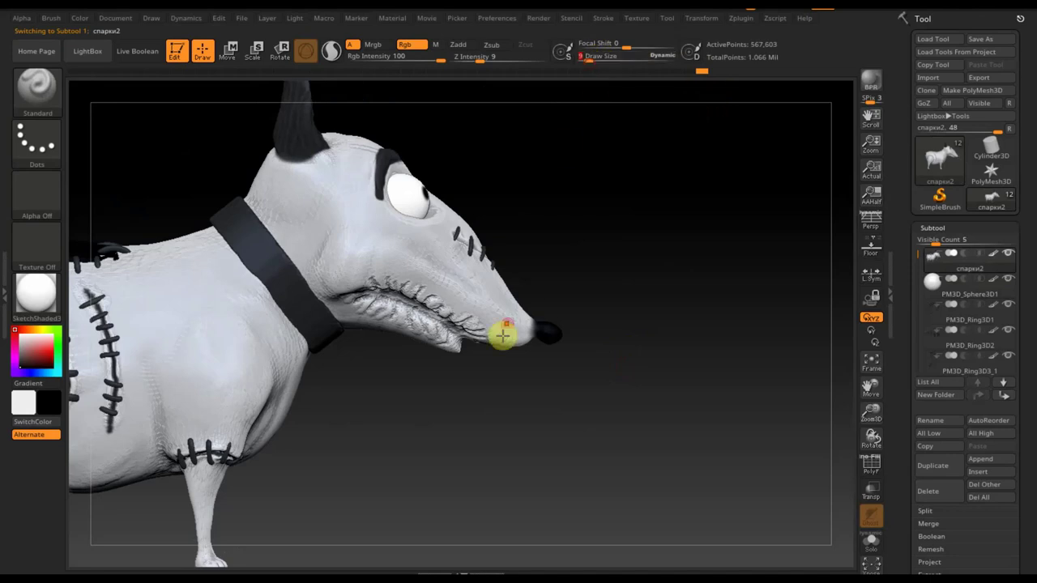
key("c")
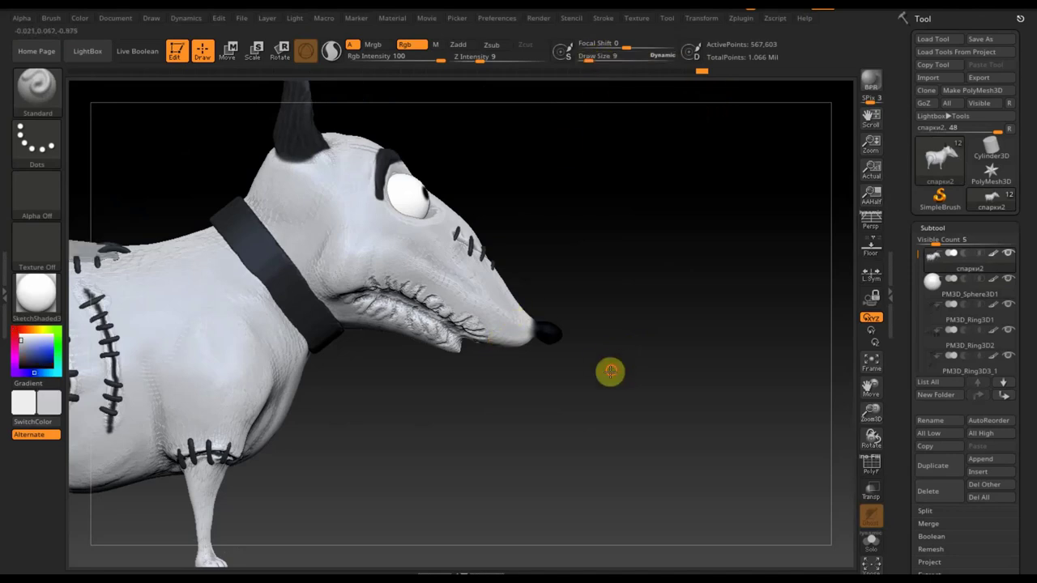
left_click_drag(609, 371, 532, 349)
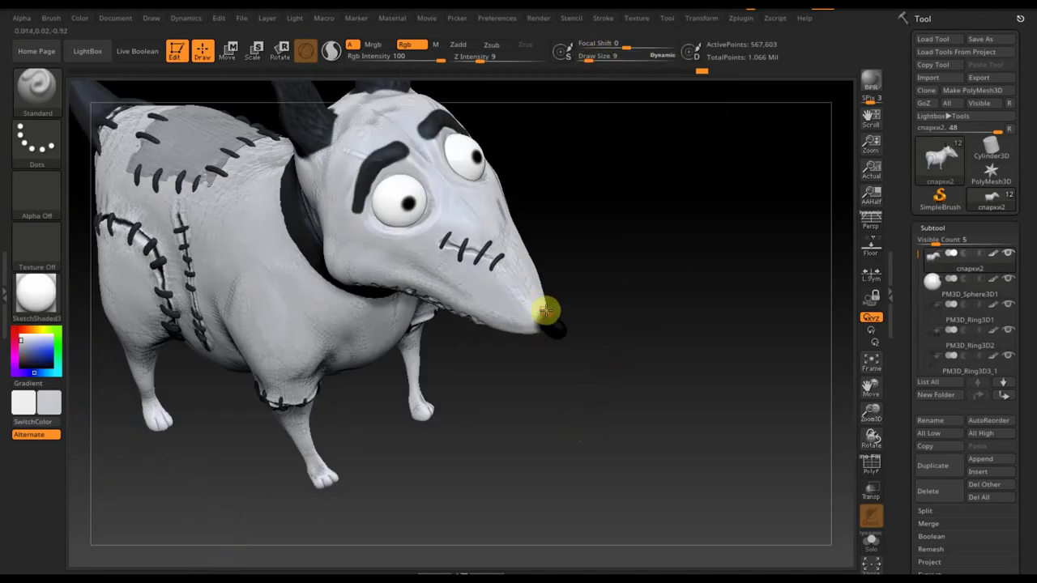
mouse_move(583, 393)
left_mouse_down()
mouse_move(597, 316)
mouse_move(576, 315)
left_mouse_up()
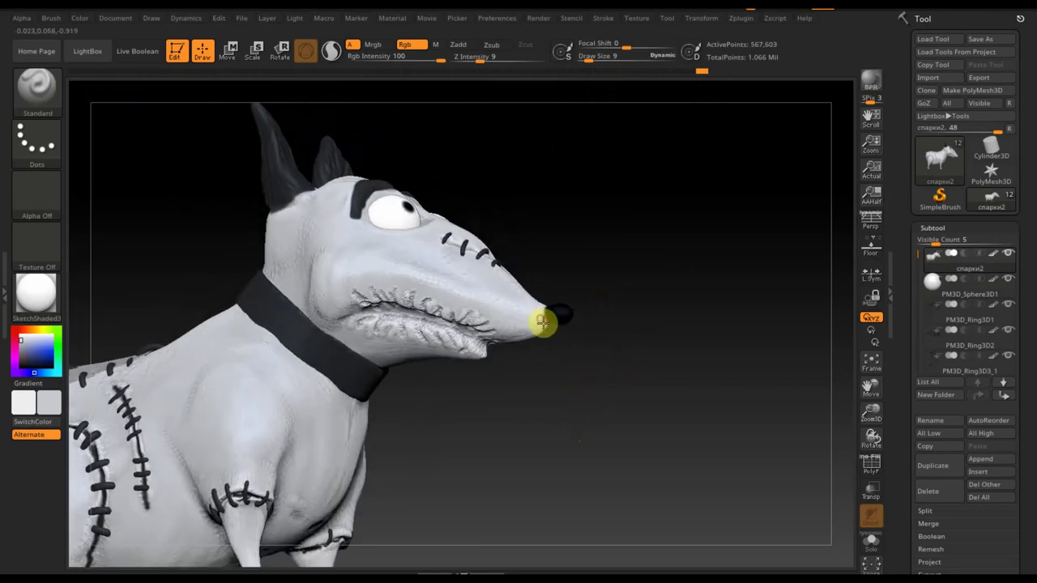
left_click_drag(617, 377, 627, 396)
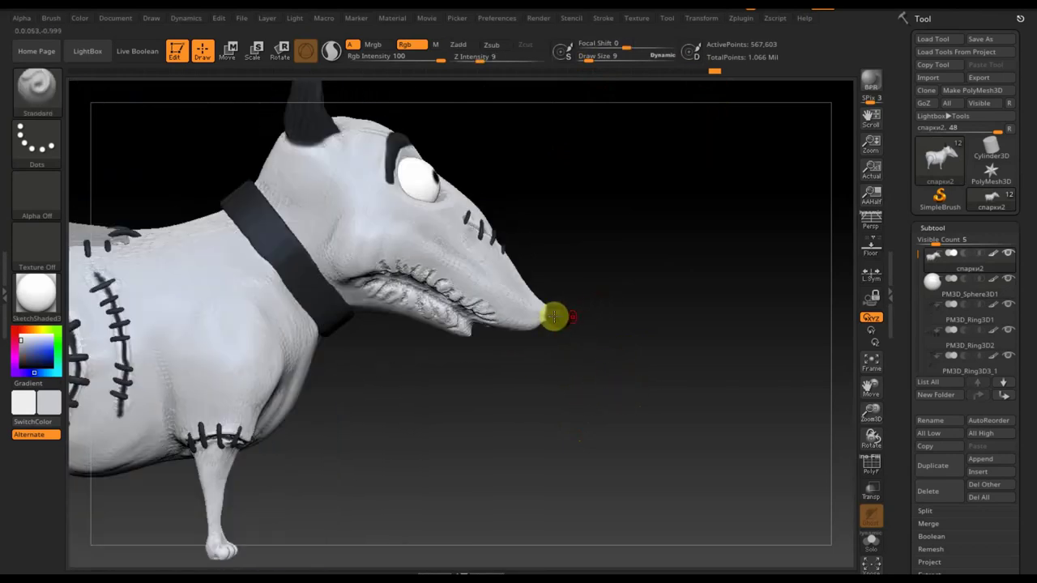
left_click_drag(561, 316, 542, 333)
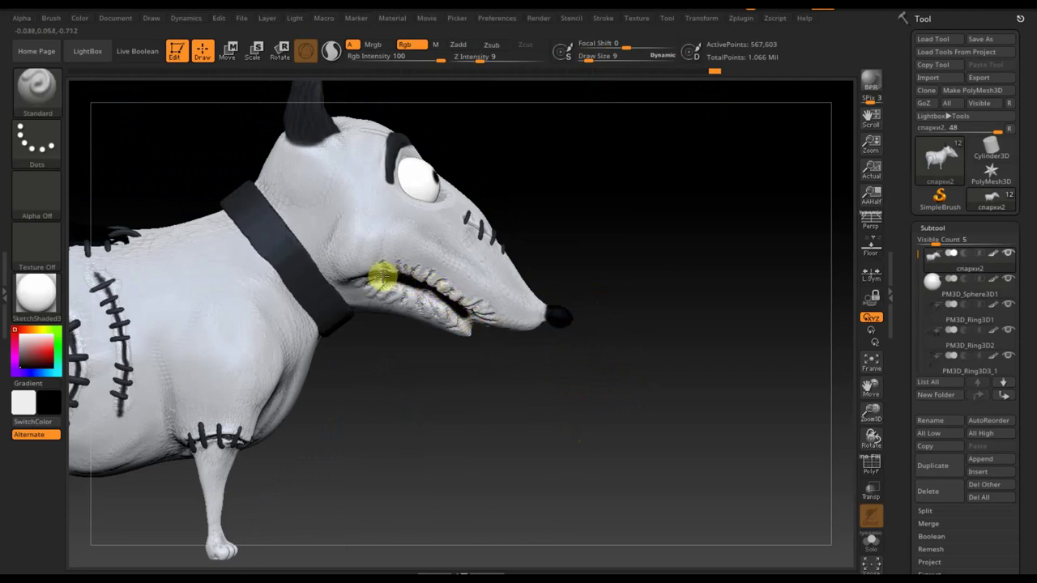
At Draw Size 3, paint dark strand marks along the upper lip and mouth line.
left_click_drag(589, 386, 466, 310)
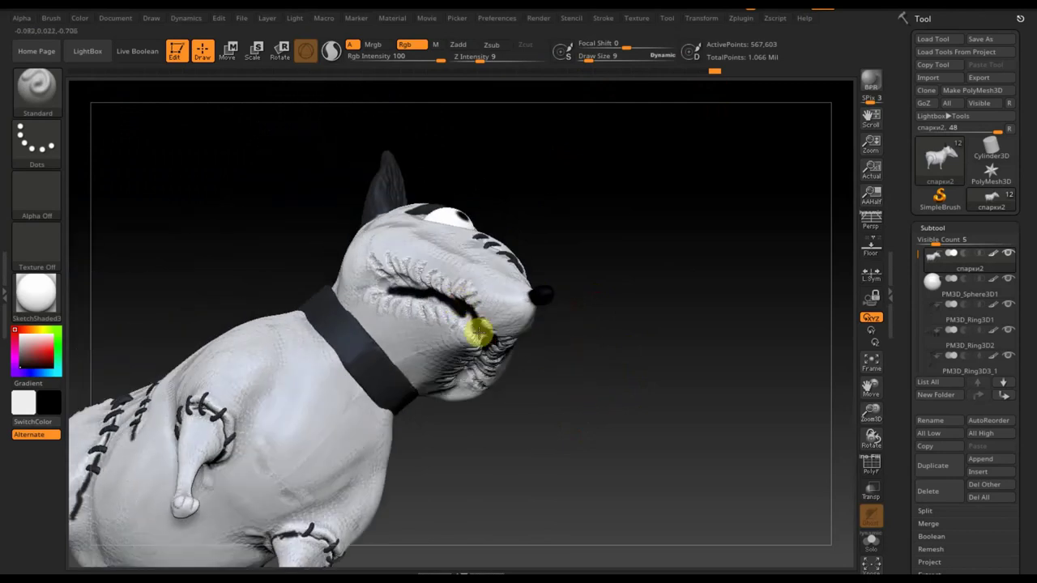
mouse_move(611, 391)
left_mouse_down()
mouse_move(565, 338)
mouse_move(568, 326)
left_mouse_up()
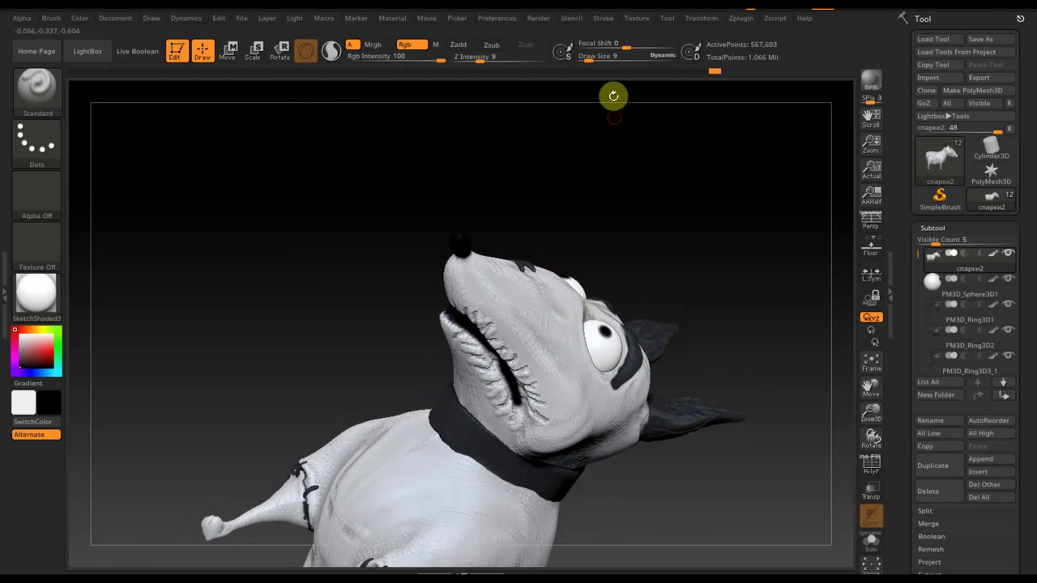
mouse_move(597, 60)
left_mouse_down()
mouse_move(583, 61)
mouse_move(627, 239)
mouse_move(623, 285)
mouse_move(567, 283)
left_mouse_up()
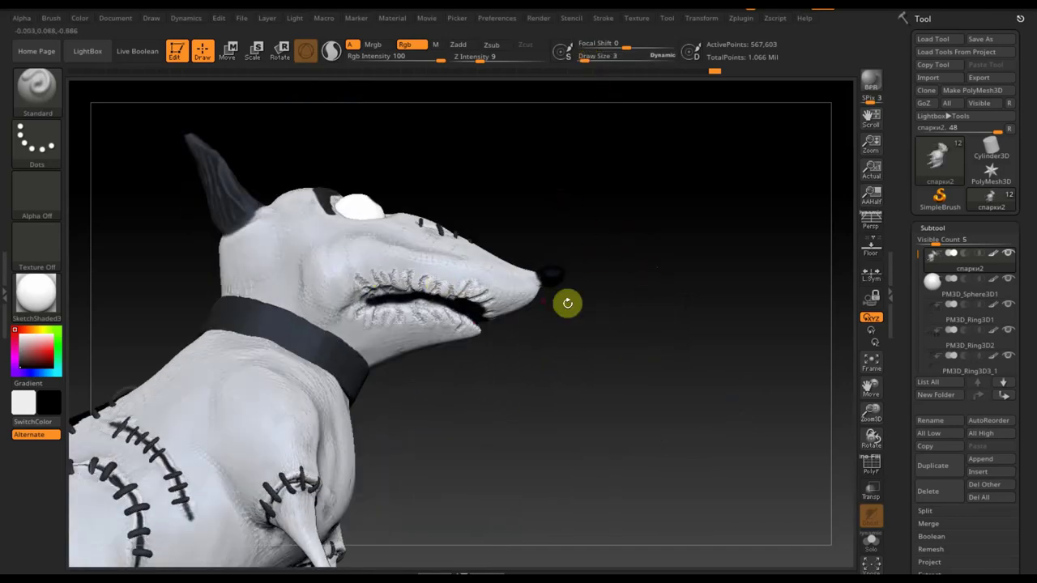
mouse_move(622, 340)
left_mouse_down("alt")
mouse_move(661, 451)
mouse_move(632, 421)
left_mouse_up("alt")
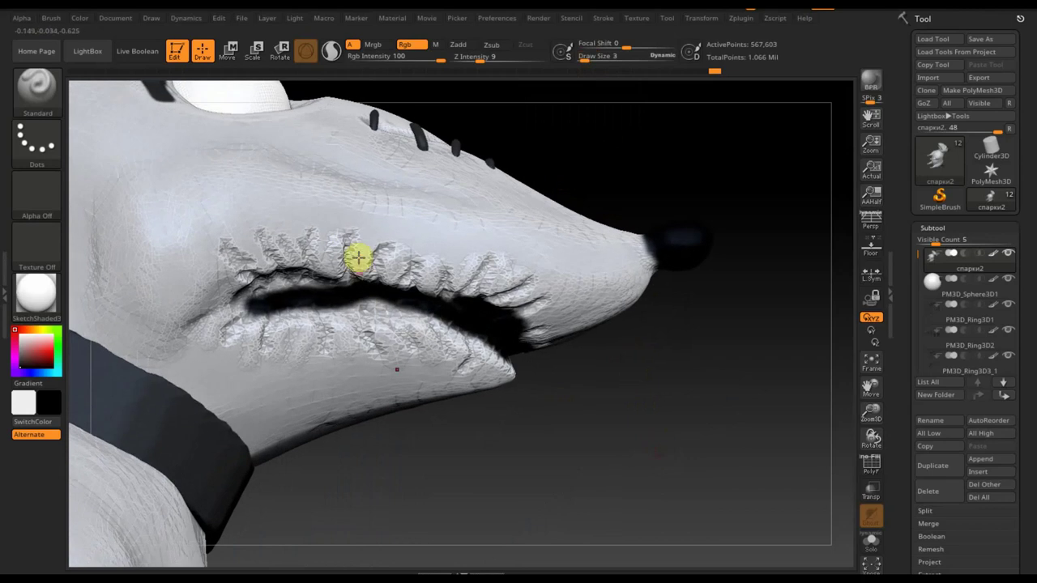
left_click_drag(349, 231, 345, 279)
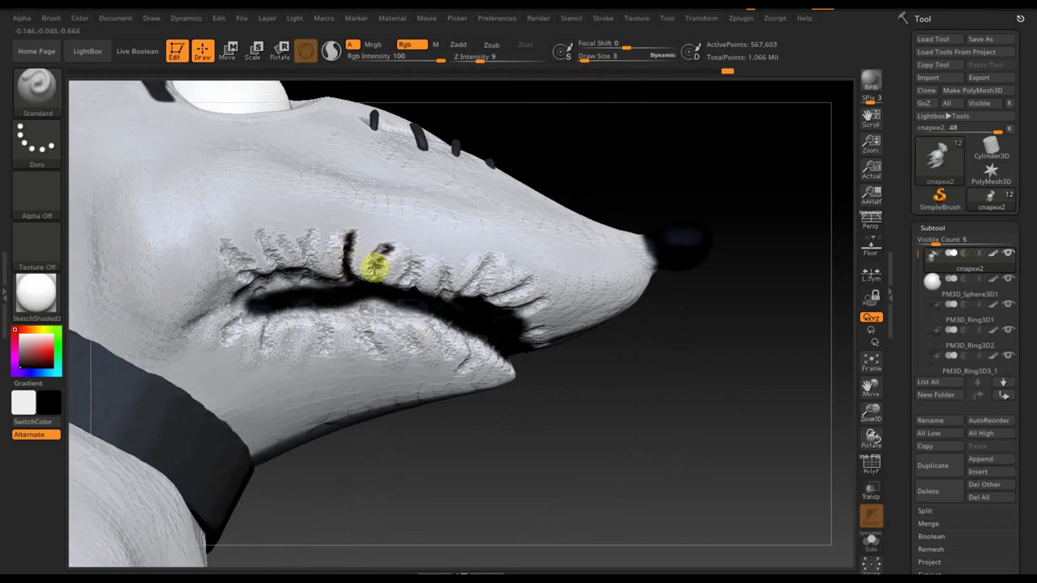
mouse_move(385, 247)
left_mouse_down()
mouse_move(376, 275)
mouse_move(449, 295)
left_mouse_up()
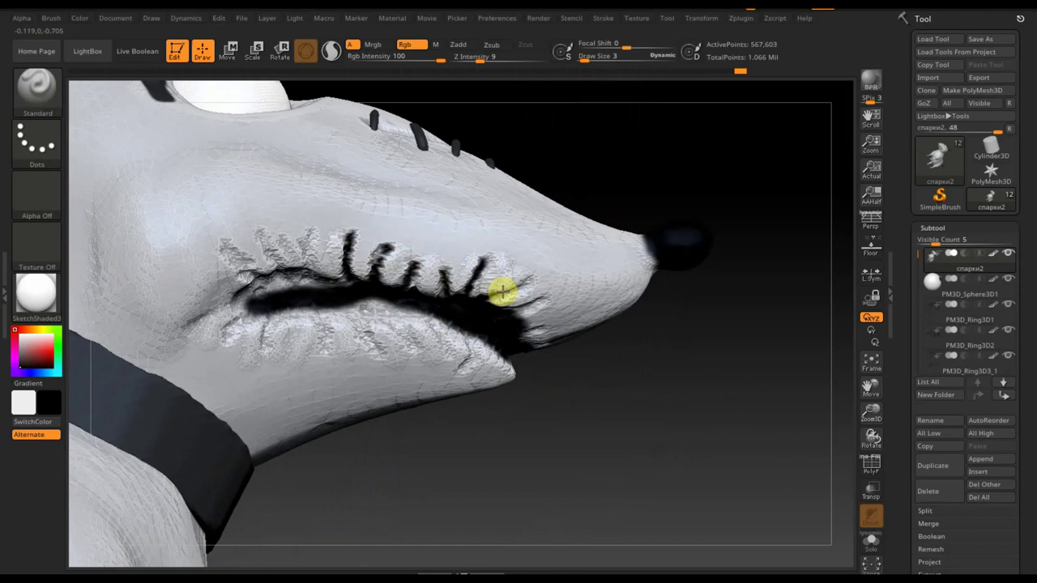
left_click_drag(509, 312, 545, 300)
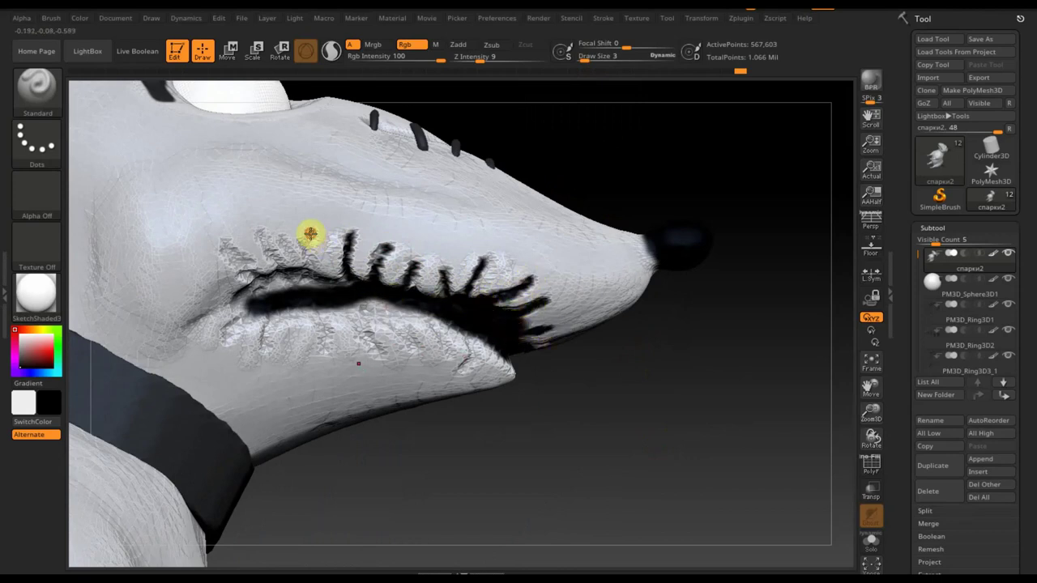
mouse_move(306, 253)
left_mouse_down()
mouse_move(319, 287)
mouse_move(296, 268)
mouse_move(331, 280)
mouse_move(246, 294)
mouse_move(310, 283)
mouse_move(250, 289)
mouse_move(233, 250)
mouse_move(267, 282)
mouse_move(259, 231)
left_mouse_up()
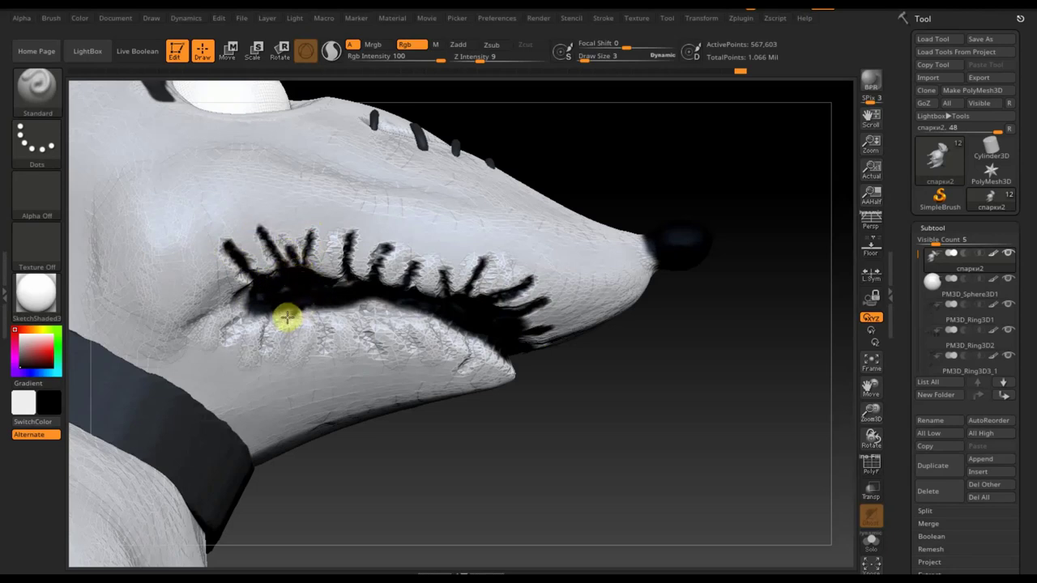
Add dark strands along the lower lip and mouth corner, then check them from the side.
left_click_drag(270, 346, 283, 317)
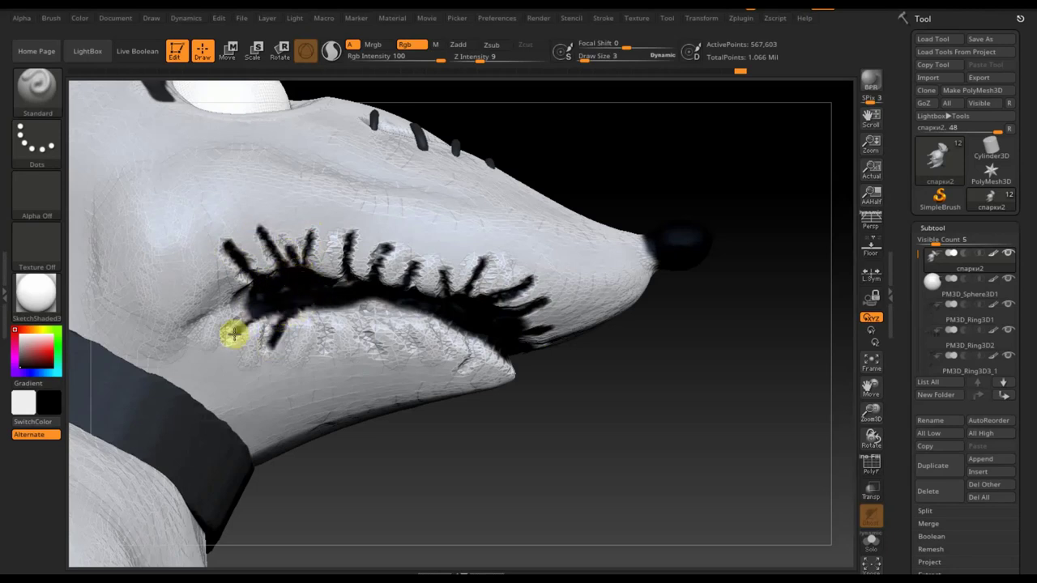
mouse_move(228, 340)
left_mouse_down()
mouse_move(278, 298)
mouse_move(344, 297)
left_mouse_up()
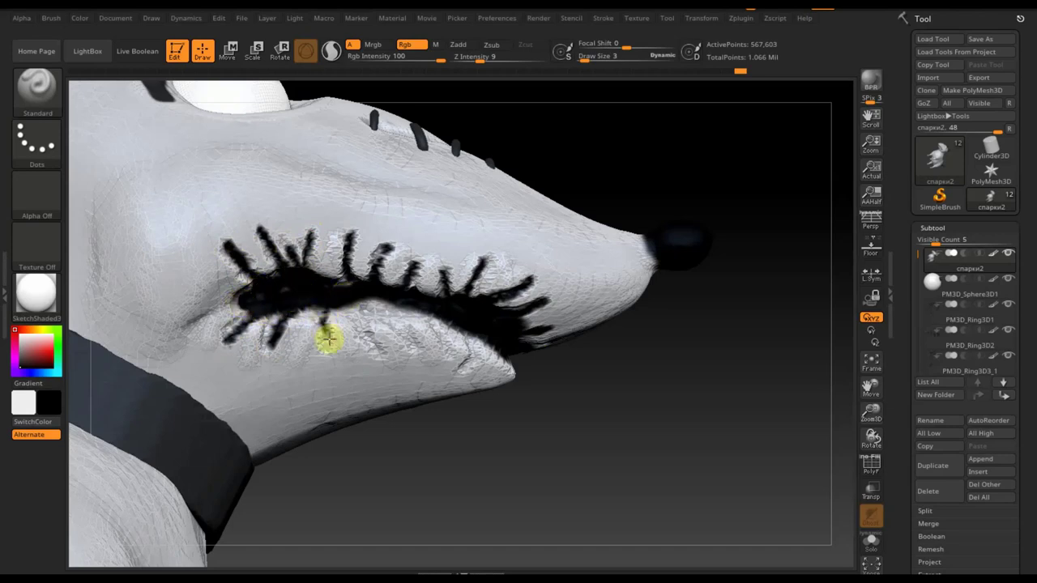
left_click_drag(329, 350, 317, 312)
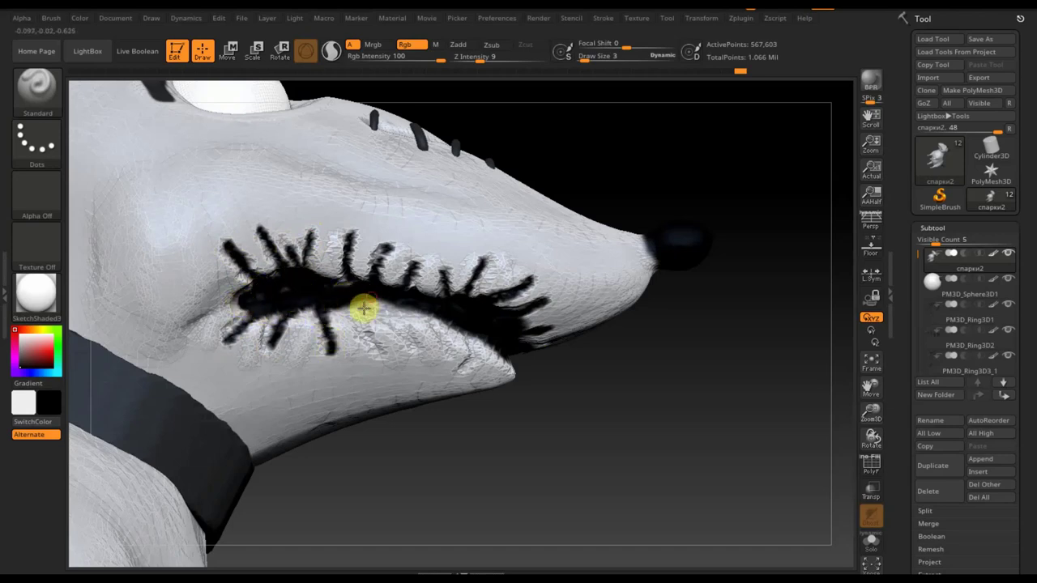
left_click_drag(375, 342, 364, 314)
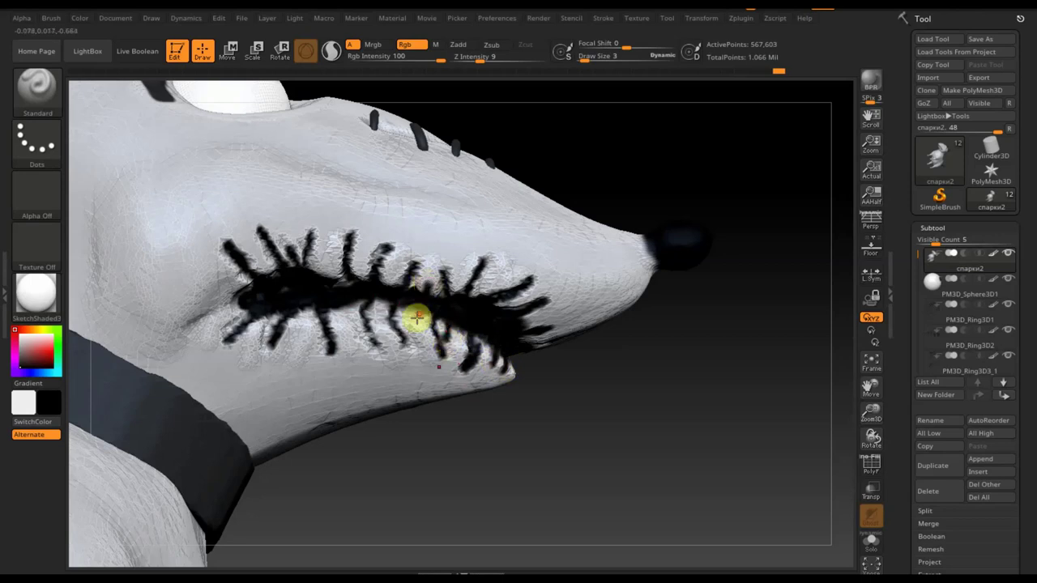
mouse_move(594, 400)
left_mouse_down()
mouse_move(537, 430)
mouse_move(486, 410)
left_mouse_up()
mouse_move(478, 492)
left_mouse_down()
mouse_move(505, 472)
mouse_move(491, 387)
left_mouse_up()
Duplicate PM3D_Sphere3D1 into PM3D_Sphere3D2, make black the main colour and set Draw Size 51.
key("f")
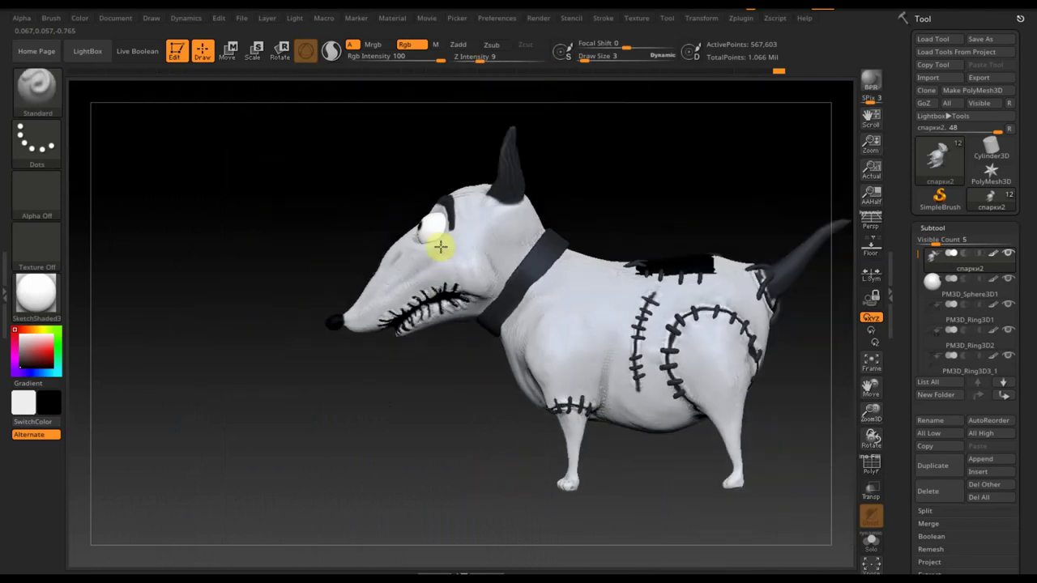
mouse_move(426, 358)
left_mouse_down()
mouse_move(385, 424)
mouse_move(428, 438)
left_mouse_up()
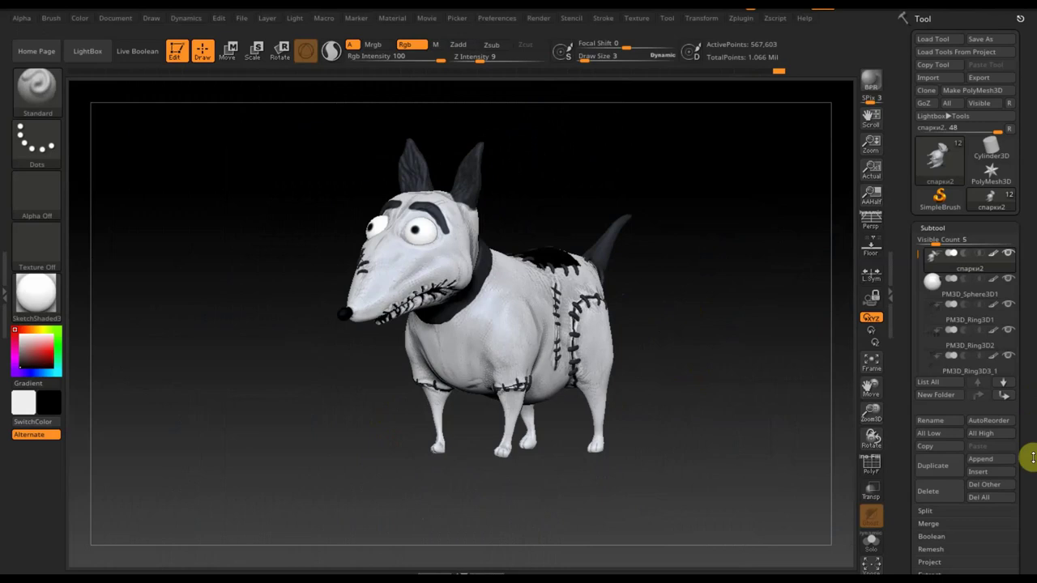
left_click(936, 298)
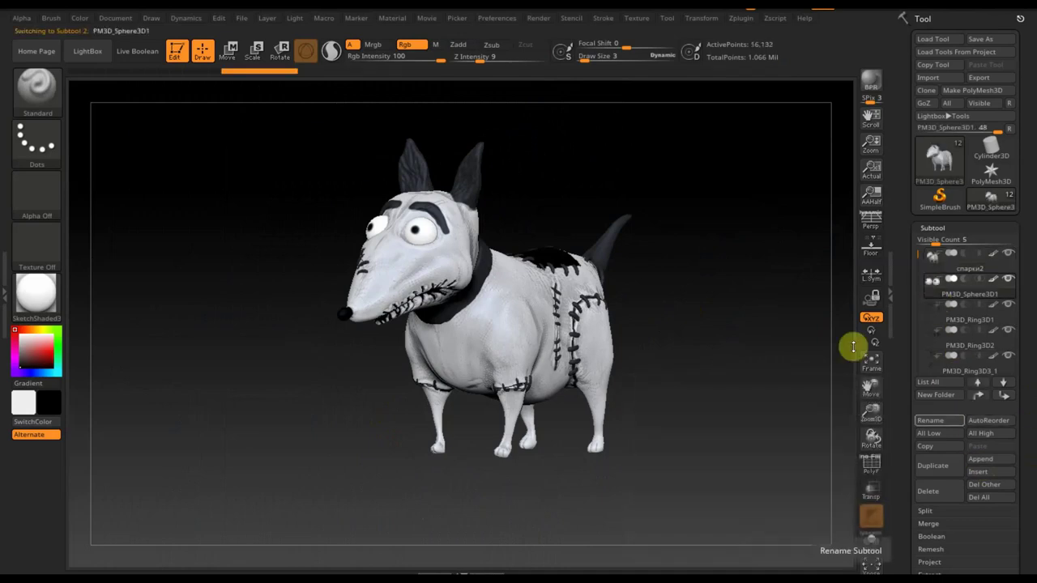
left_click(938, 466)
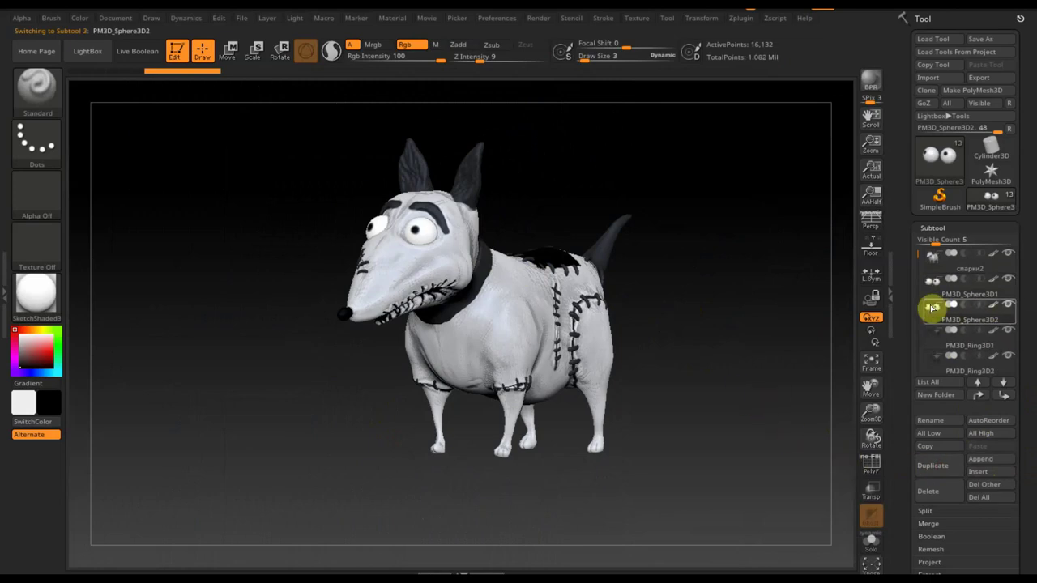
left_click(54, 427)
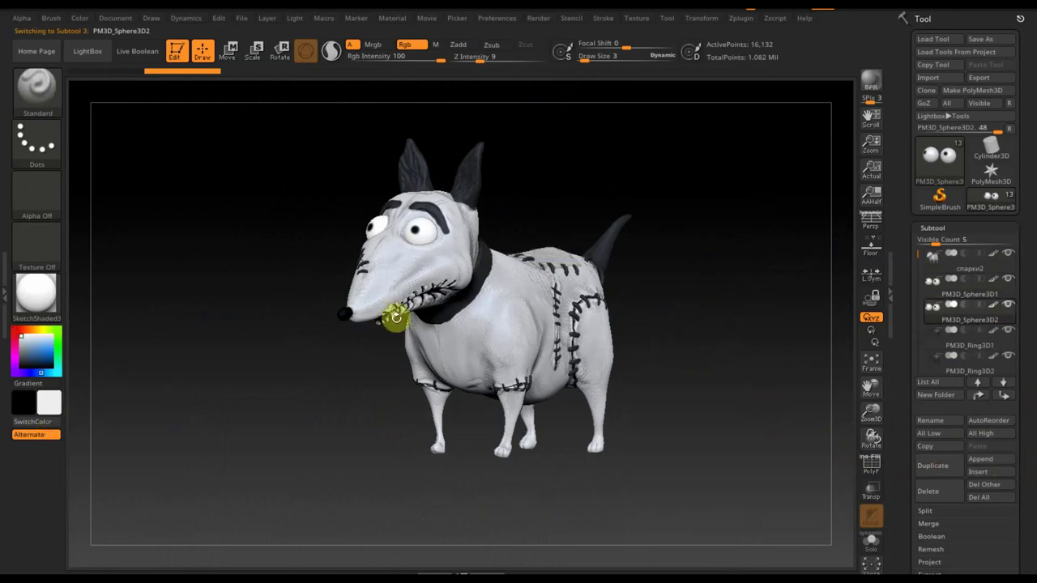
left_click_drag(584, 60, 600, 57)
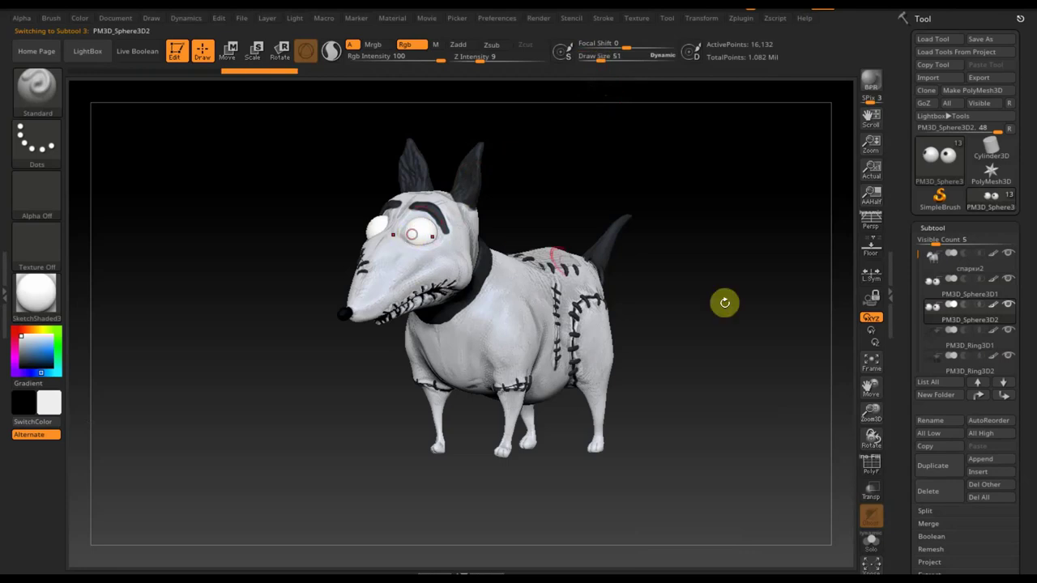
key("shift")
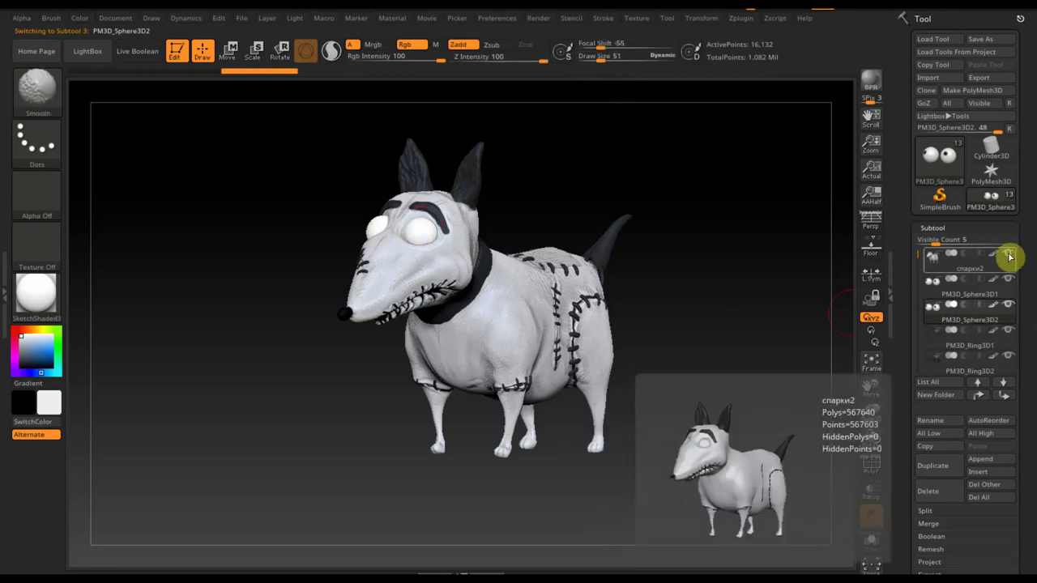
Cut the duplicate sphere into half-dome eyelids with TrimCurve strokes, leaving 9,029 points.
mouse_move(678, 340)
left_mouse_down()
mouse_move(648, 344)
mouse_move(657, 342)
left_mouse_up()
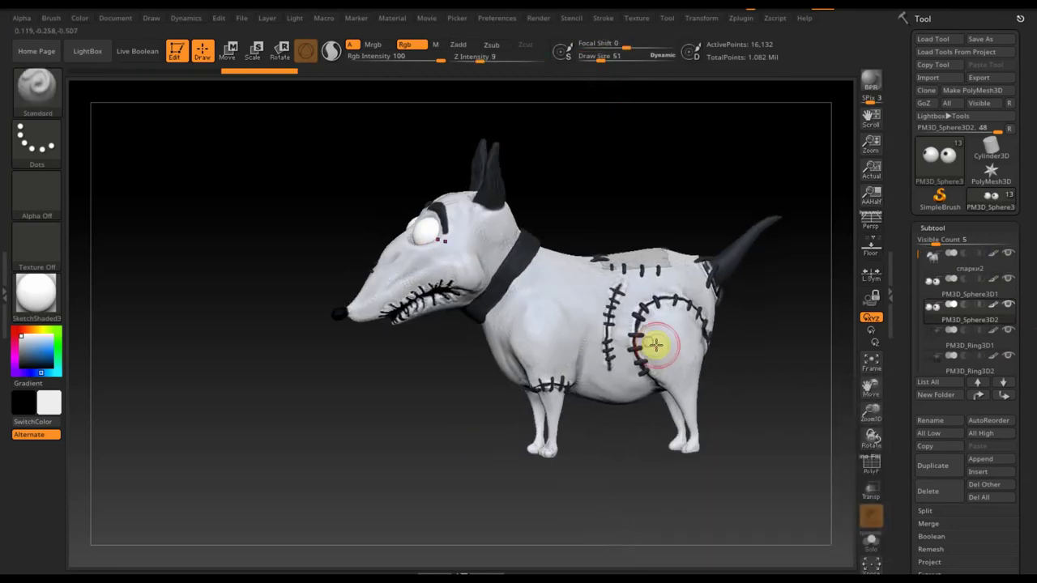
left_click(228, 50)
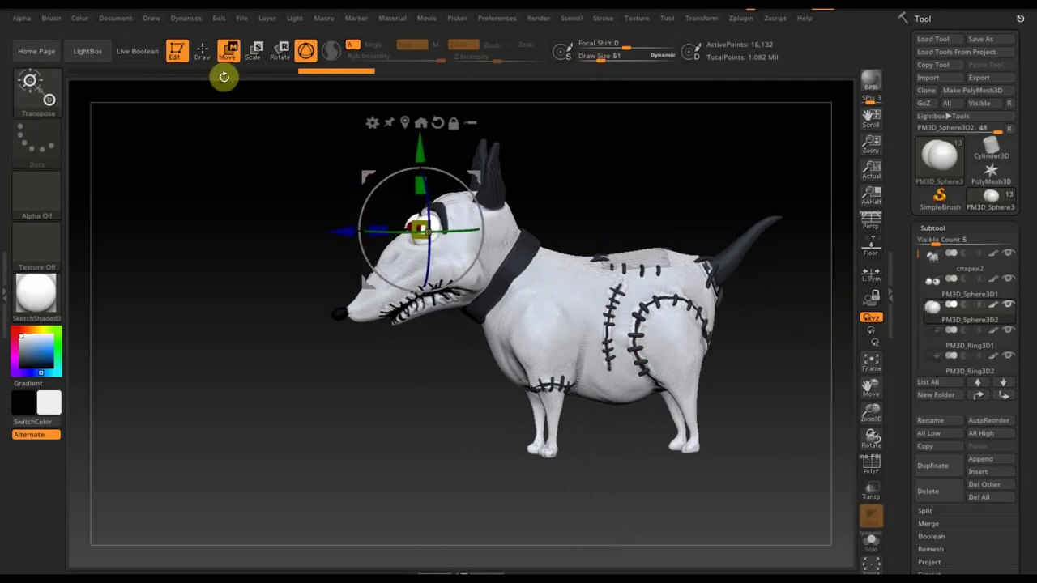
left_click(202, 50)
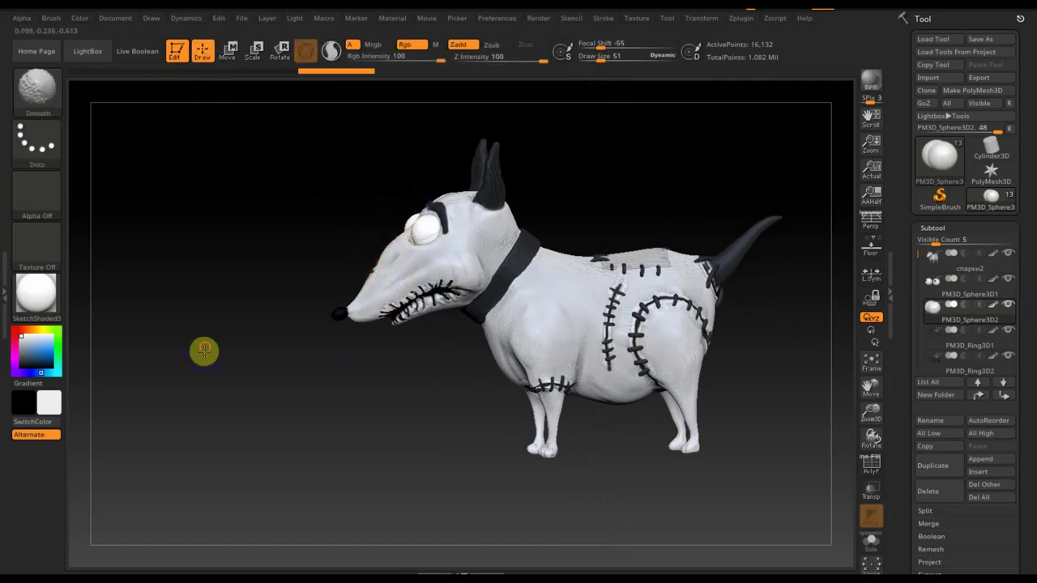
left_click_drag(204, 348, 202, 366)
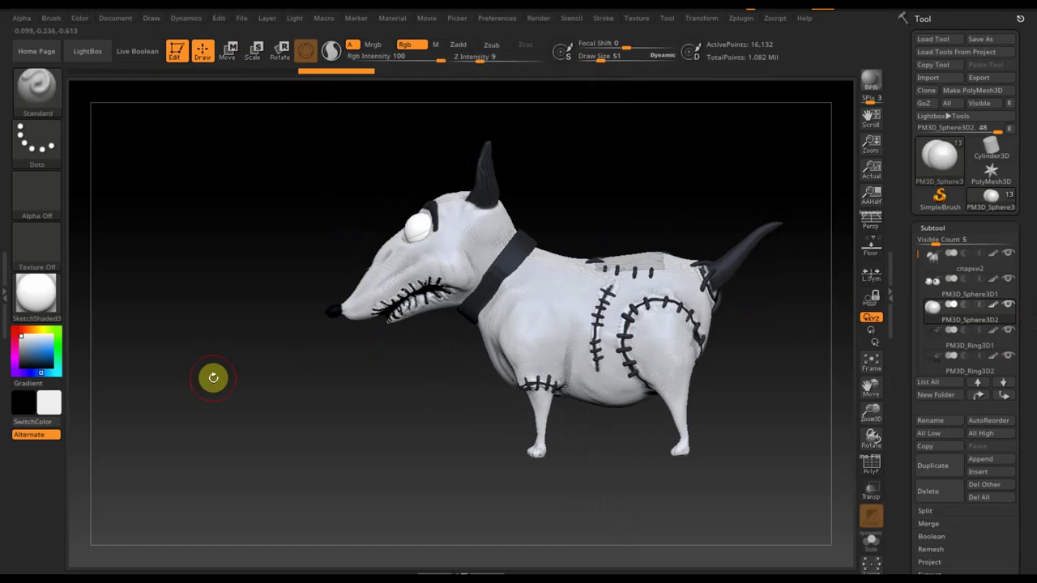
key("ctrl+shift")
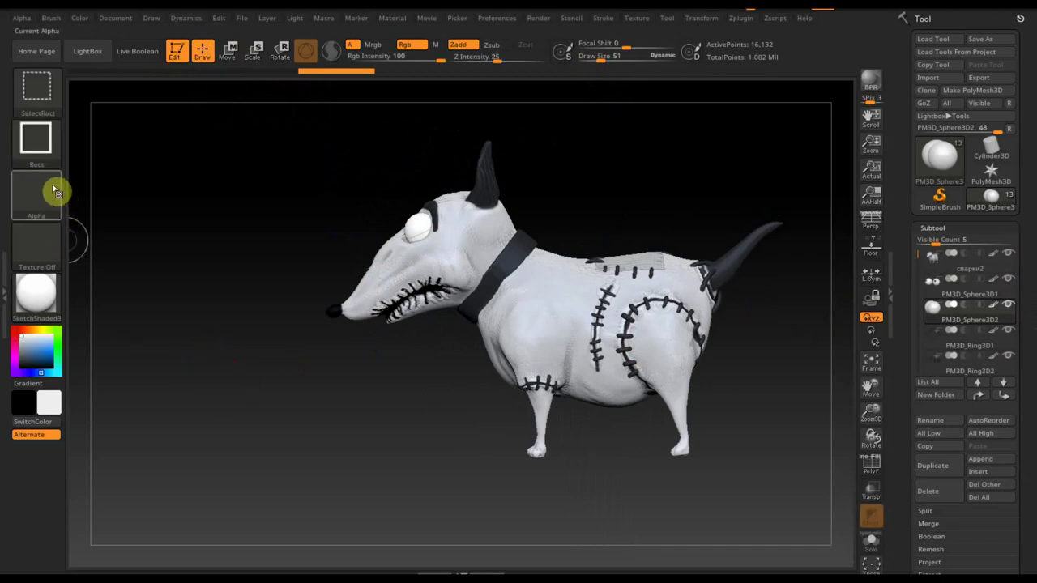
left_click(36, 86)
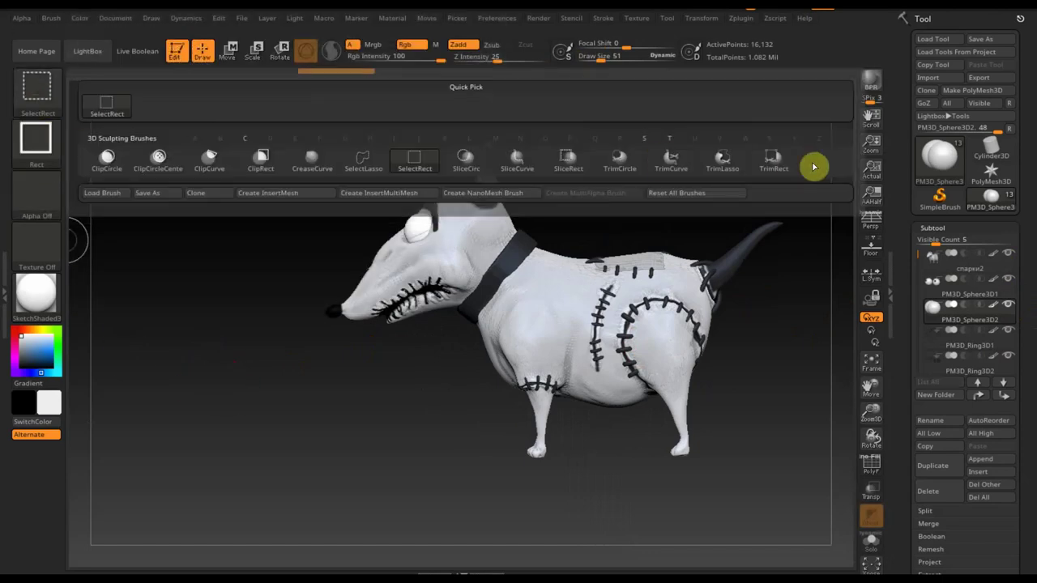
left_click(672, 157)
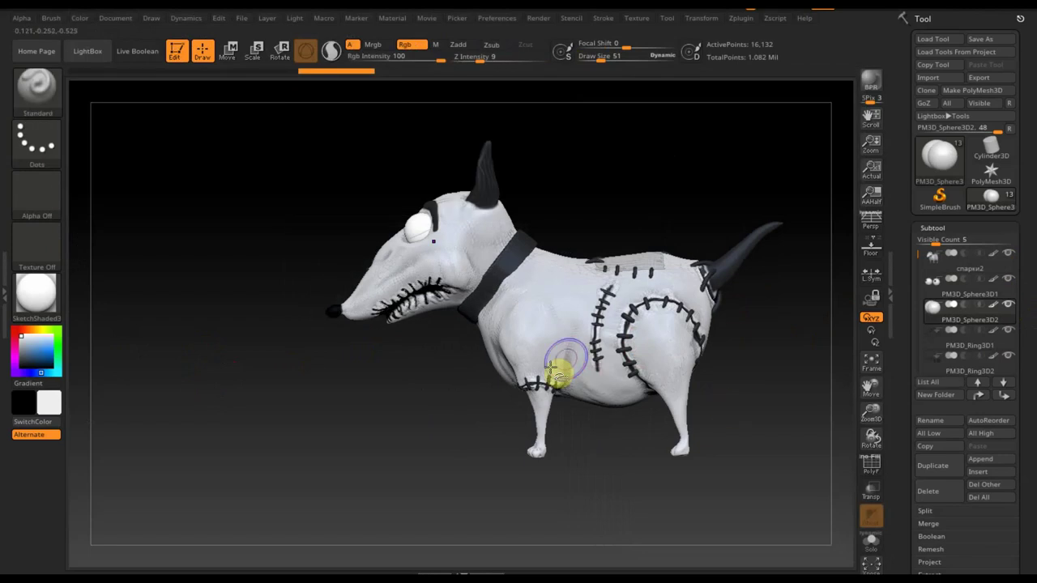
left_click_drag(376, 152, 342, 120, "ctrl+shift")
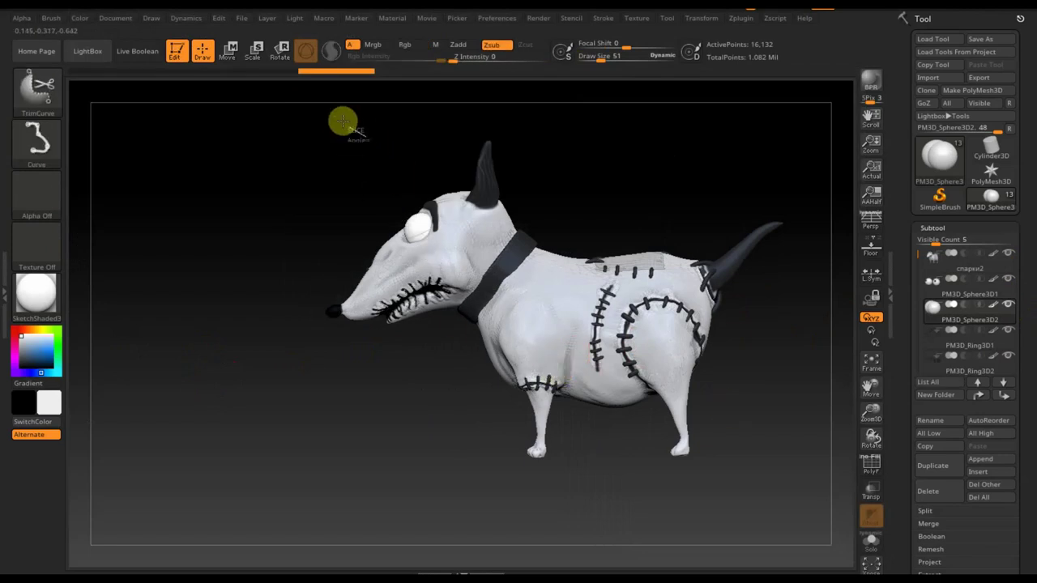
mouse_move(501, 389)
left_mouse_down("ctrl+shift")
mouse_move(416, 184)
mouse_move(403, 163)
mouse_move(359, 167)
mouse_move(370, 132)
left_mouse_up("ctrl+shift")
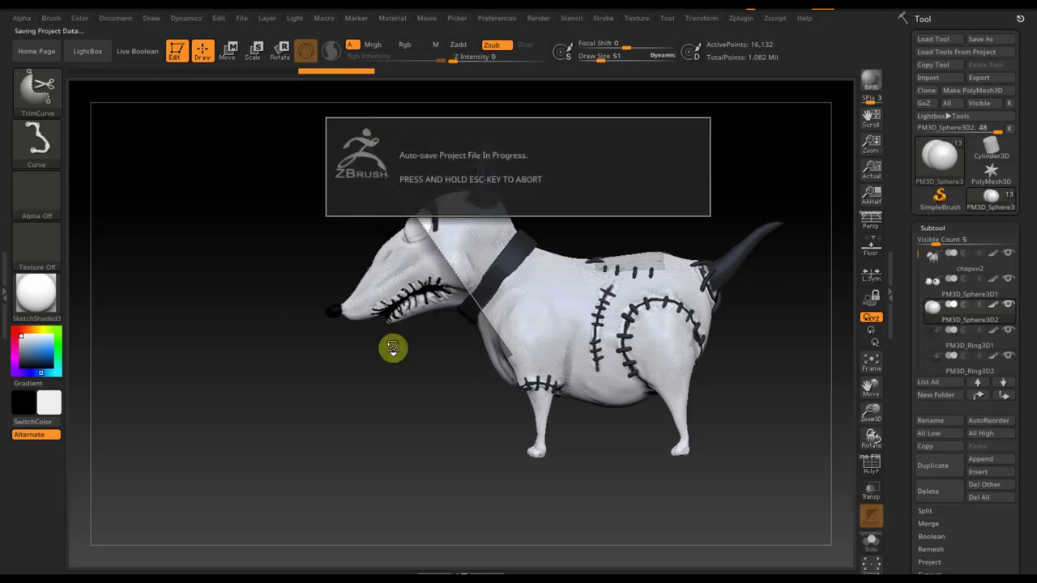
mouse_move(405, 435)
left_mouse_down()
mouse_move(469, 440)
mouse_move(473, 498)
mouse_move(594, 416)
mouse_move(551, 423)
mouse_move(527, 351)
mouse_move(580, 430)
mouse_move(673, 405)
left_mouse_up()
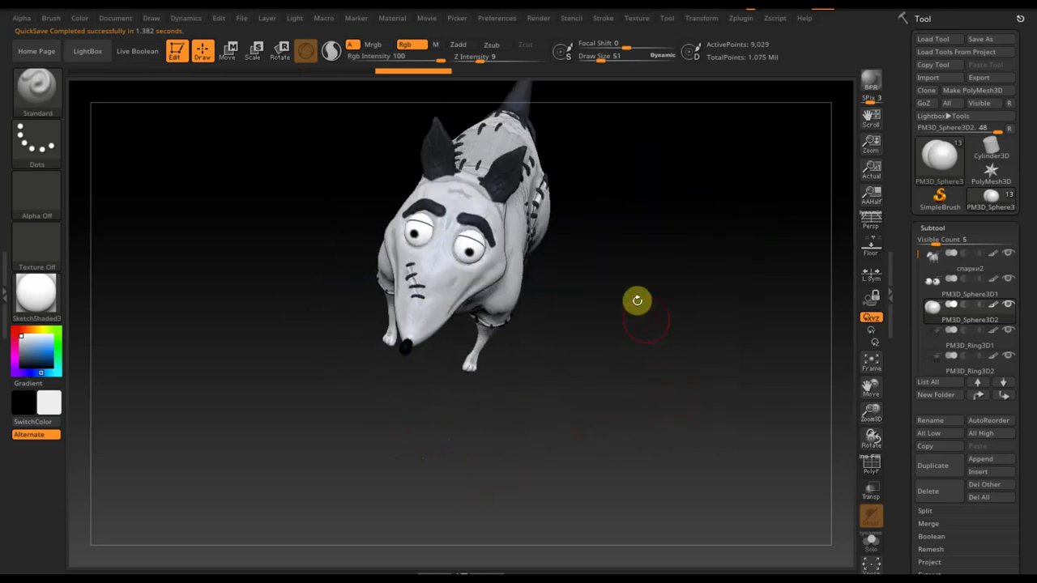
Make white primary and paint over the eye tops into drooping eyelids, checking in side profile.
key("ctrl")
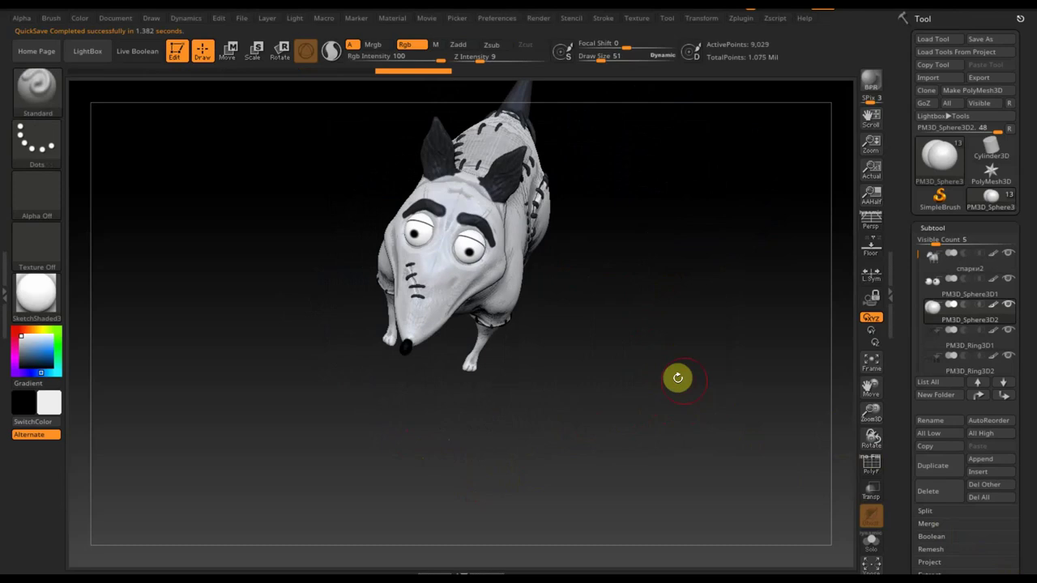
mouse_move(640, 336)
left_mouse_down()
mouse_move(652, 367)
mouse_move(622, 354)
left_mouse_up()
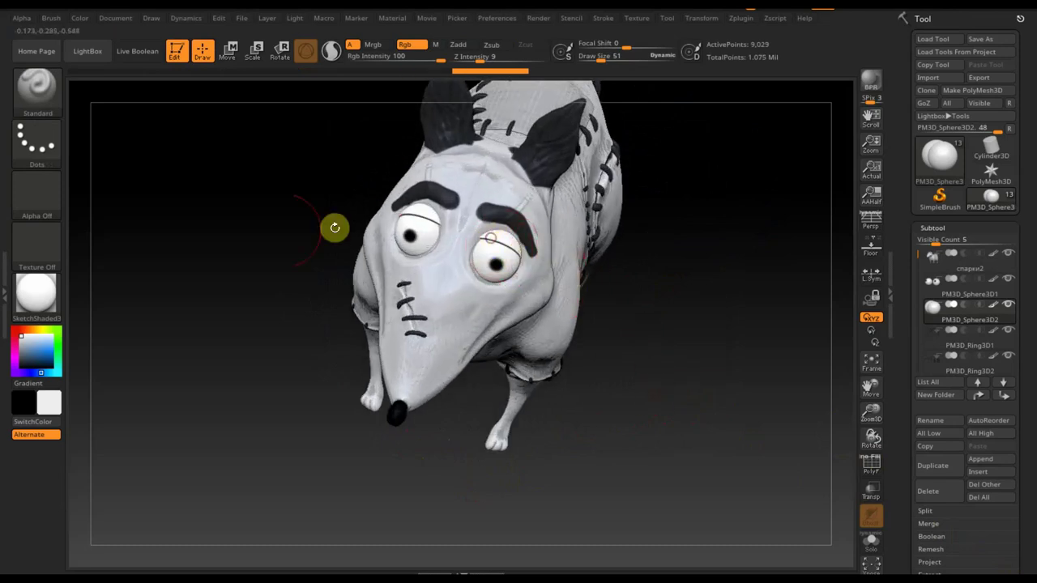
left_click(48, 399)
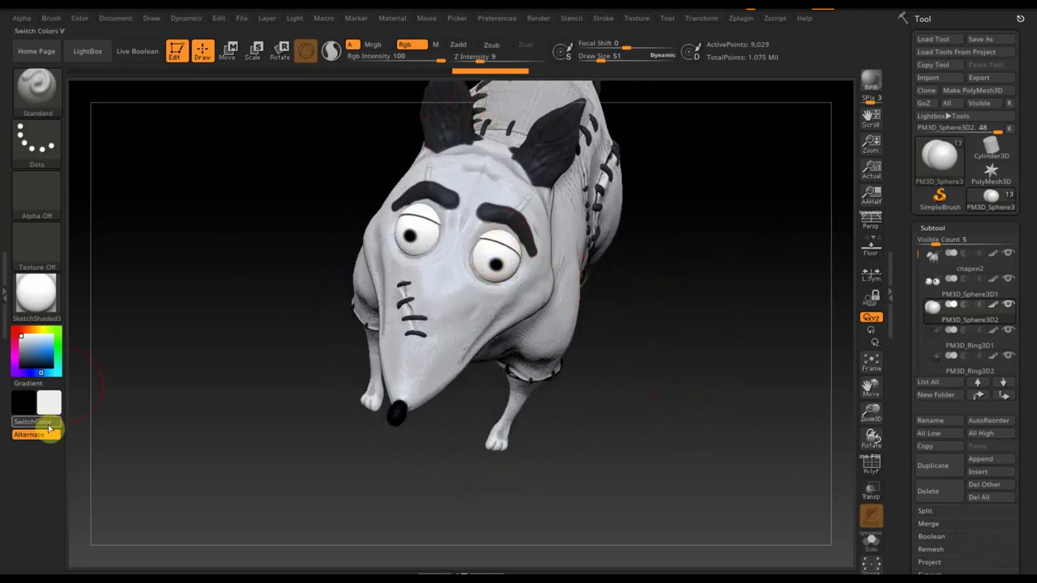
left_click_drag(496, 241, 463, 235)
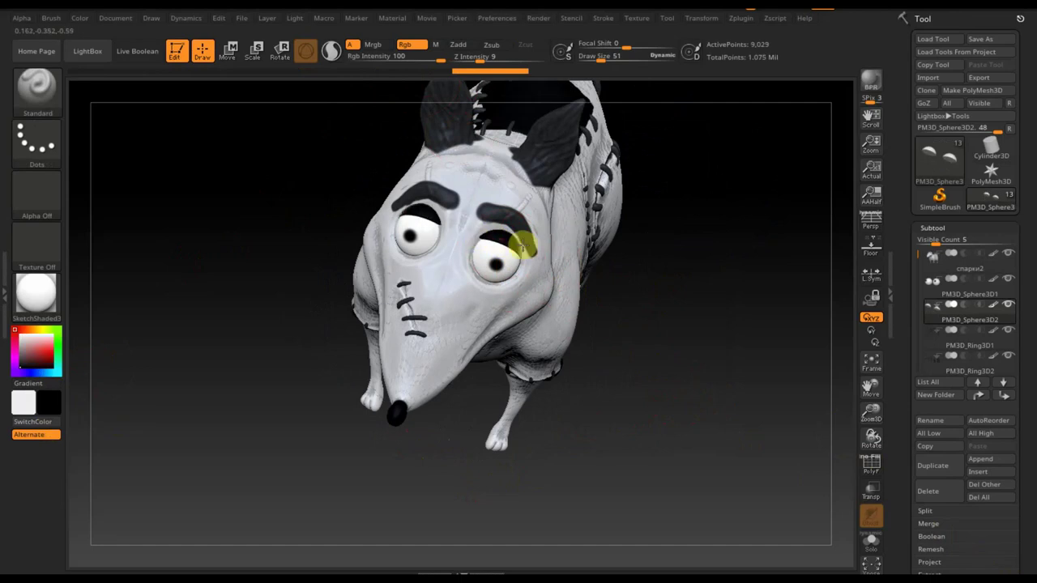
mouse_move(643, 358)
left_mouse_down()
mouse_move(620, 329)
mouse_move(584, 389)
mouse_move(580, 467)
left_mouse_up()
mouse_move(572, 507)
left_mouse_down()
mouse_move(378, 394)
mouse_move(575, 480)
mouse_move(621, 479)
mouse_move(607, 442)
mouse_move(613, 488)
mouse_move(573, 474)
mouse_move(685, 486)
mouse_move(645, 447)
mouse_move(639, 458)
left_mouse_up()
left_click_drag(409, 203, 407, 207)
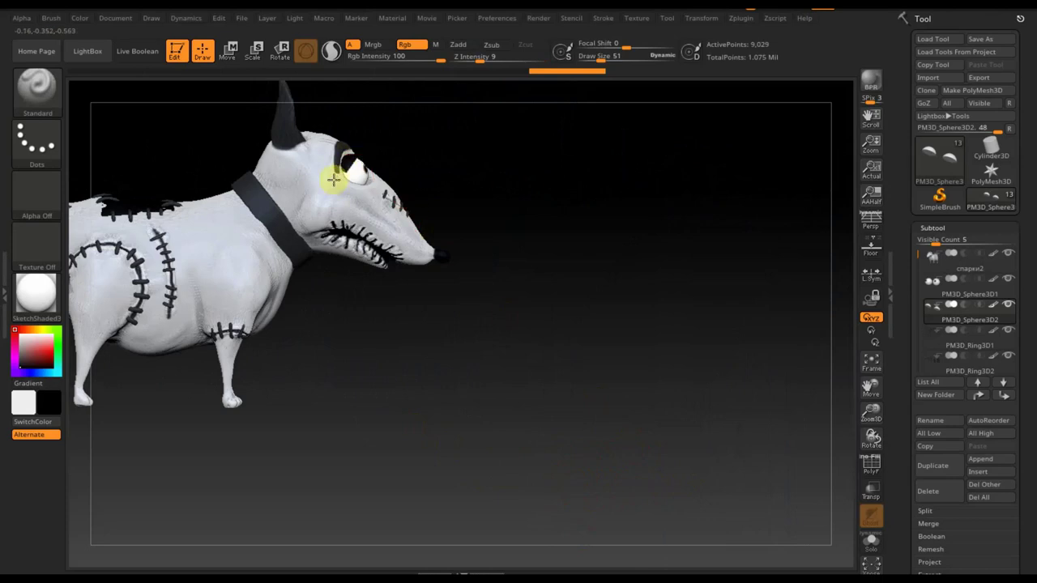
left_click(228, 50)
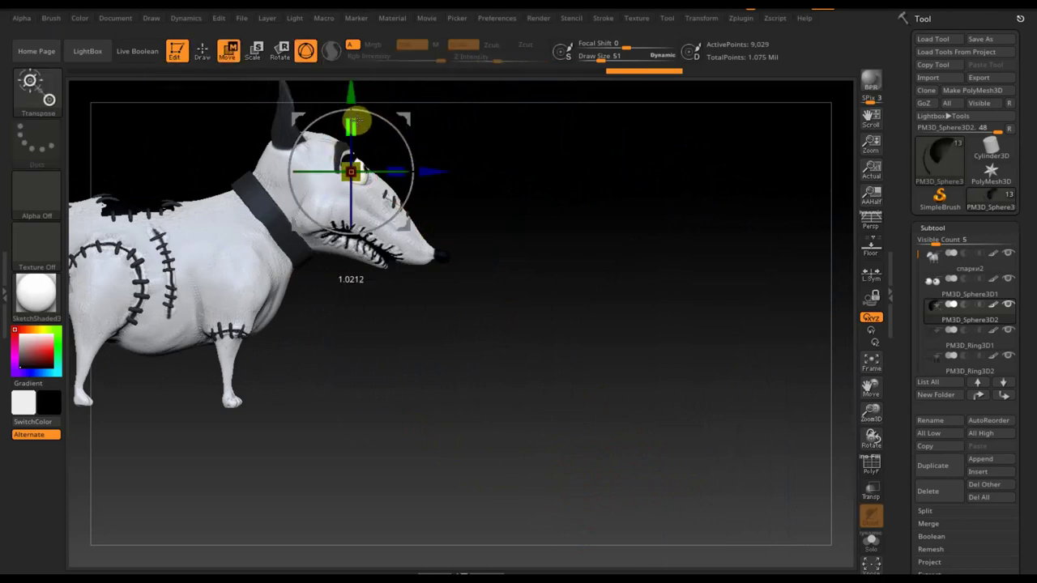
Re-centre the Transpose gizmo on the dog's right eye and open Tool > Geometry and Deformation.
left_click_drag(393, 109, 404, 118)
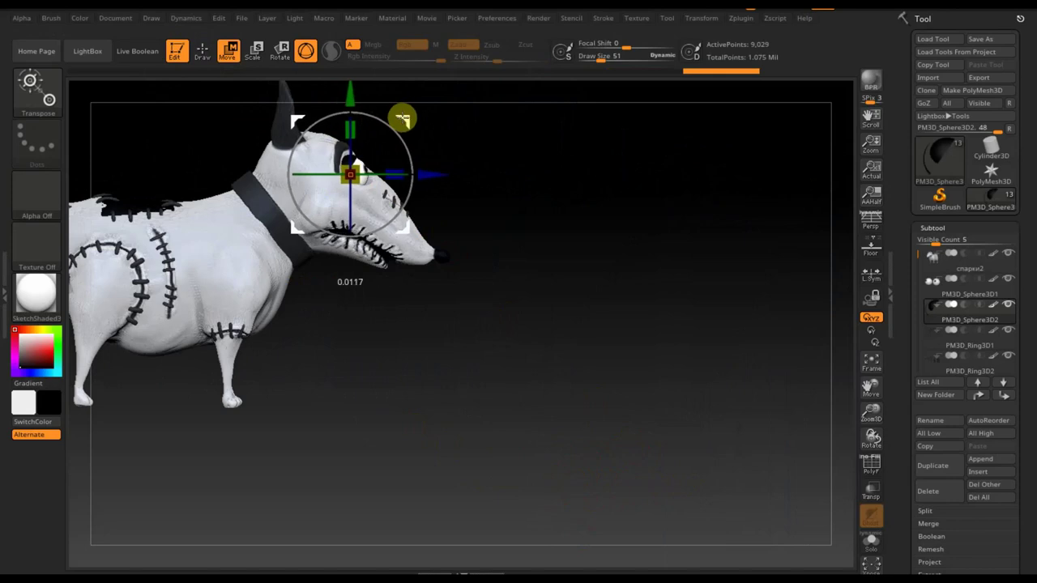
left_click_drag(554, 172, 492, 175)
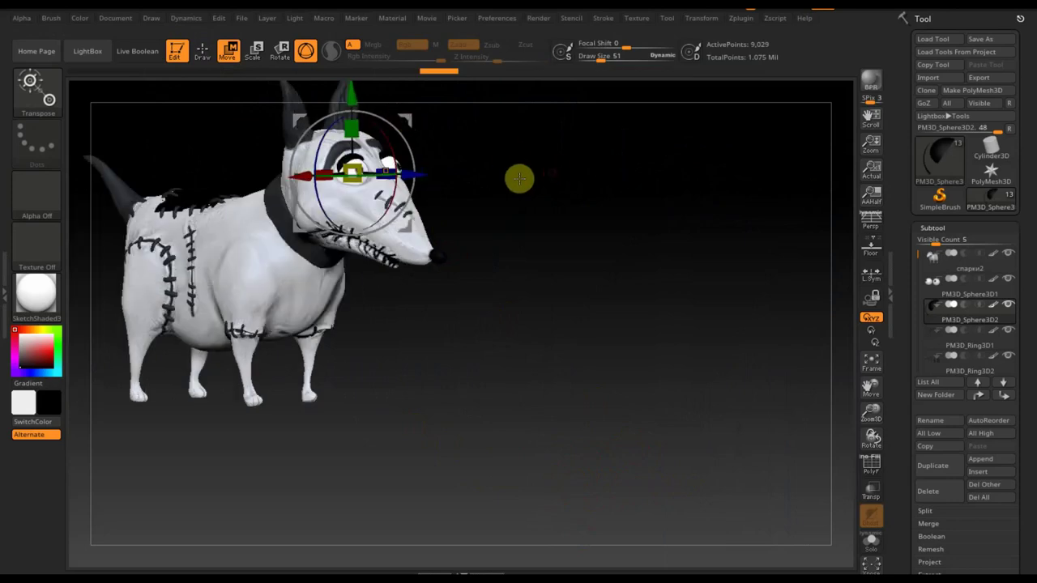
left_click(385, 173)
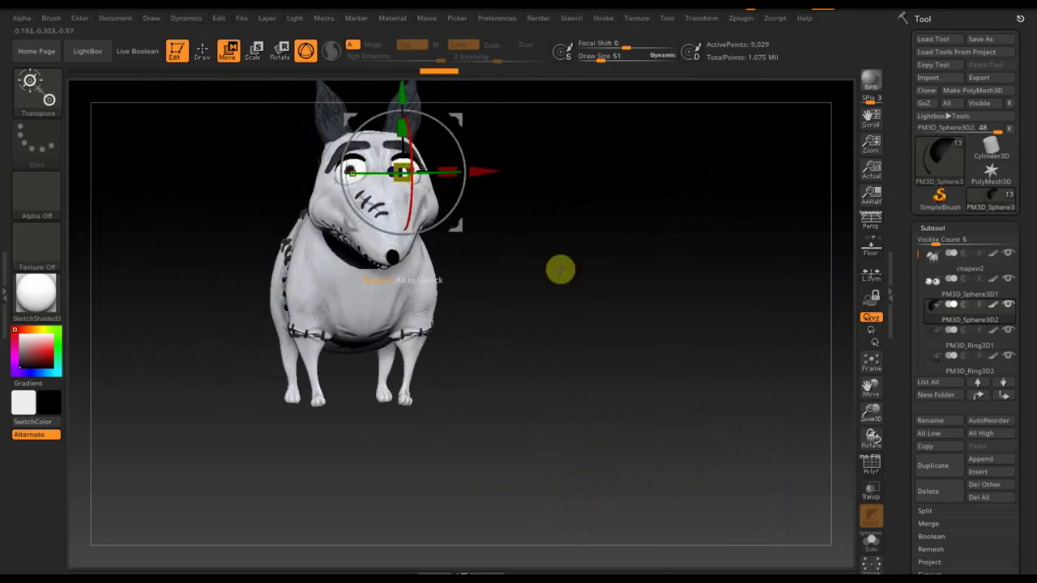
left_click_drag(1025, 540, 1009, 416)
left_click(947, 476)
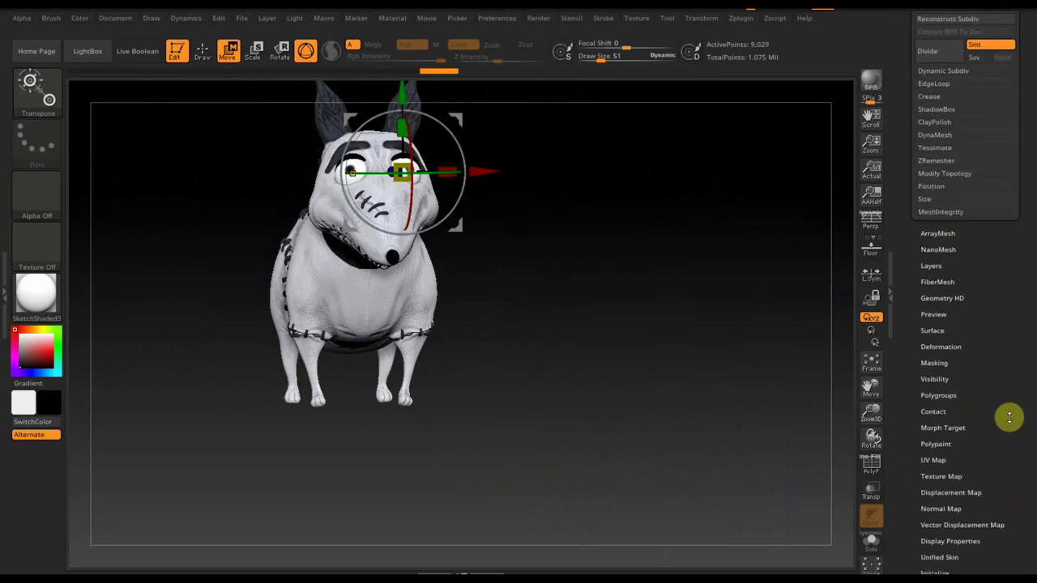
left_click(947, 340)
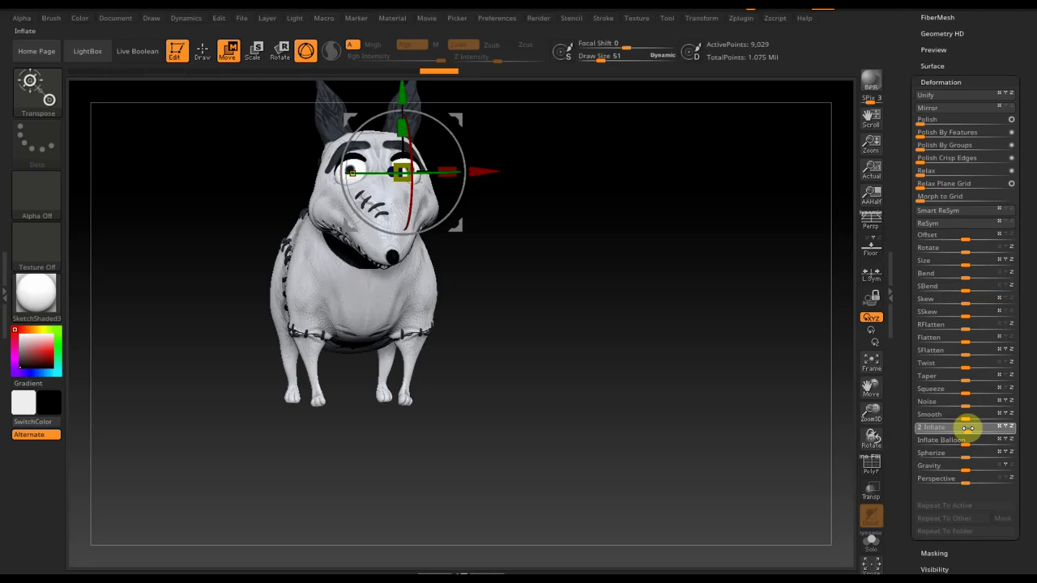
mouse_move(678, 354)
left_mouse_down()
mouse_move(630, 403)
mouse_move(558, 359)
mouse_move(560, 370)
mouse_move(428, 398)
mouse_move(428, 410)
left_mouse_up()
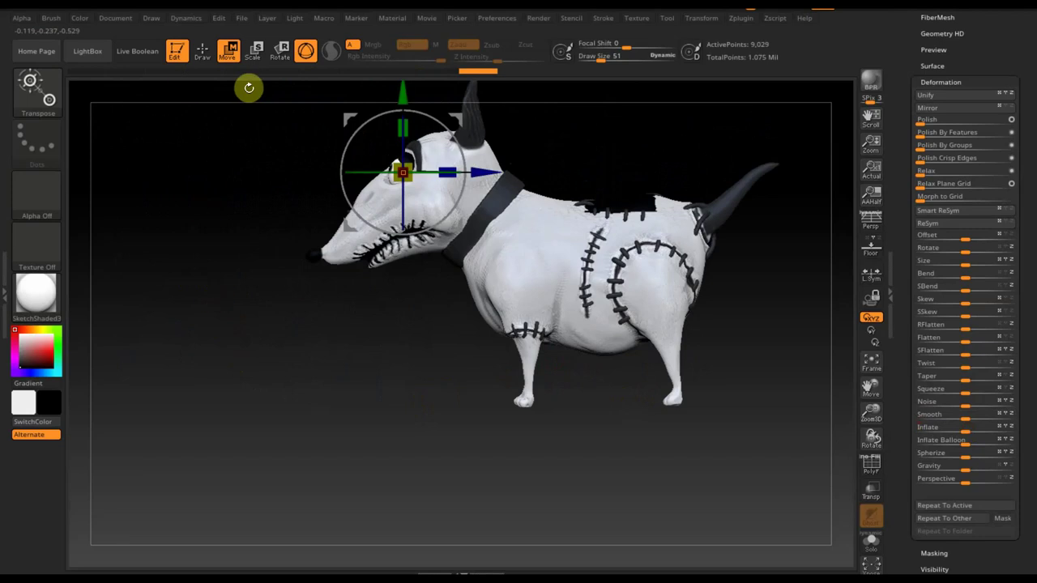
left_click(201, 50)
Rotate the dog to a top-down view of the black patch on its back.
mouse_move(224, 292)
left_mouse_down()
mouse_move(246, 317)
mouse_move(266, 307)
left_mouse_up()
mouse_move(717, 300)
left_mouse_down("shift")
mouse_move(705, 362)
mouse_move(724, 310)
mouse_move(610, 424)
left_mouse_up("shift")
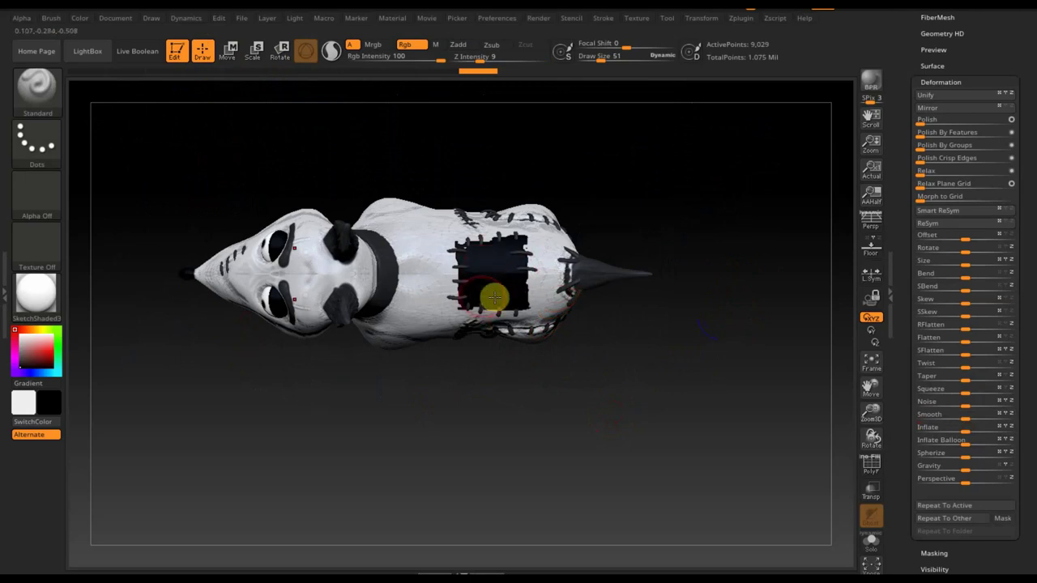
left_click_drag(507, 276, 433, 286)
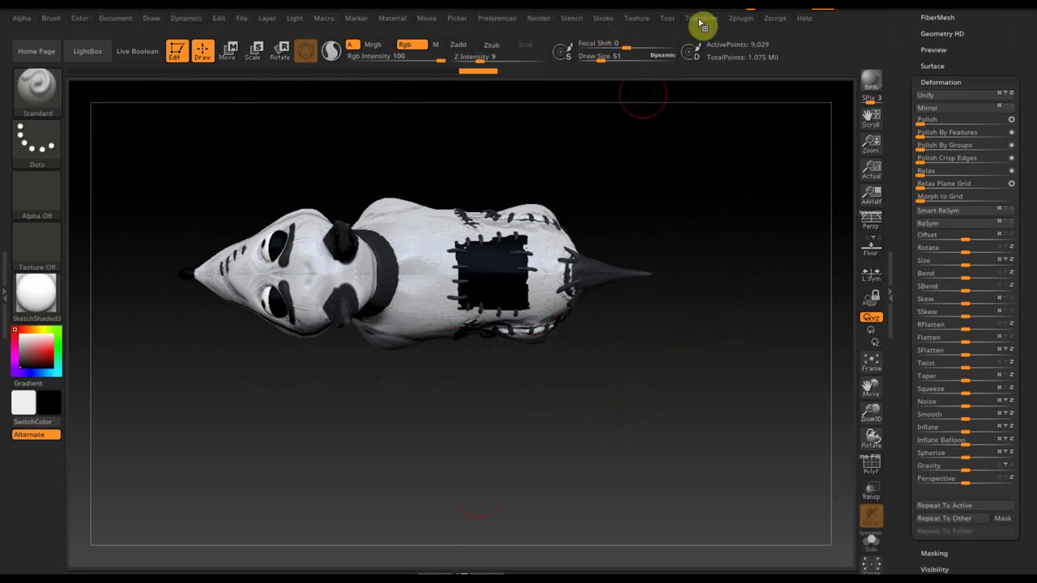
left_click(645, 20)
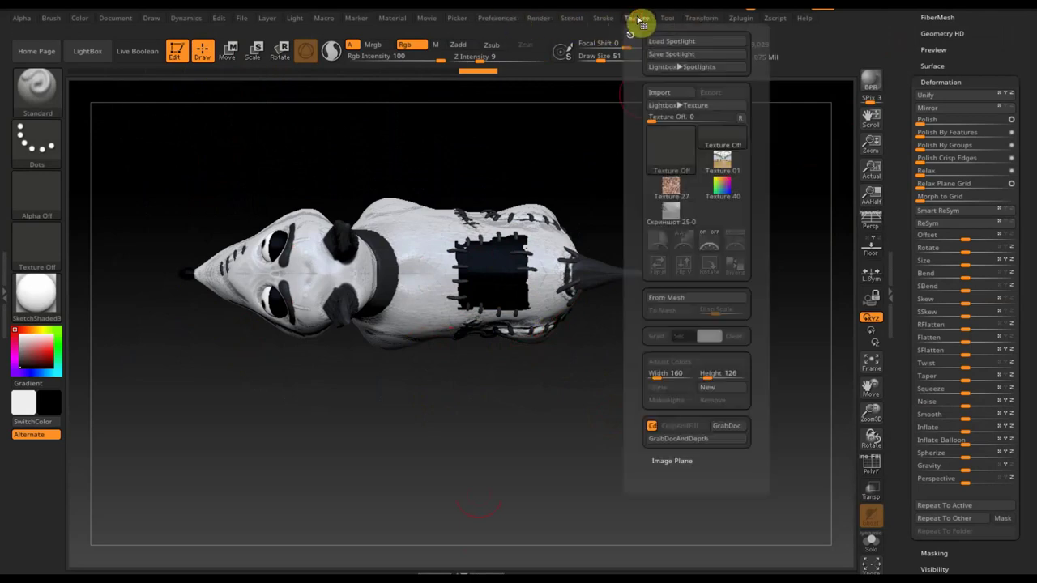
Import the polka-dot image as a texture and add it to Spotlight.
left_click(669, 96)
left_click(502, 166)
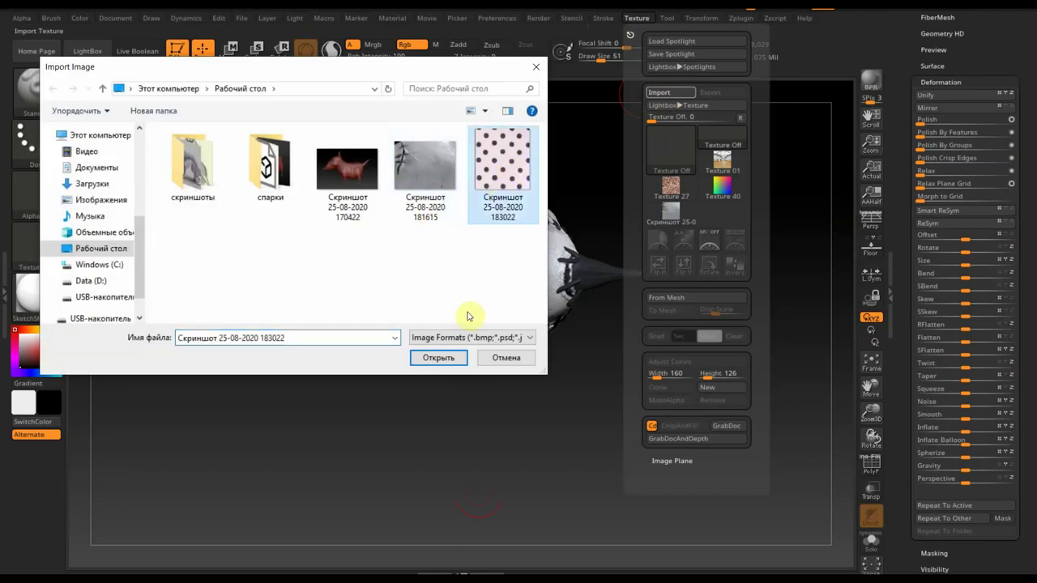
left_click(438, 358)
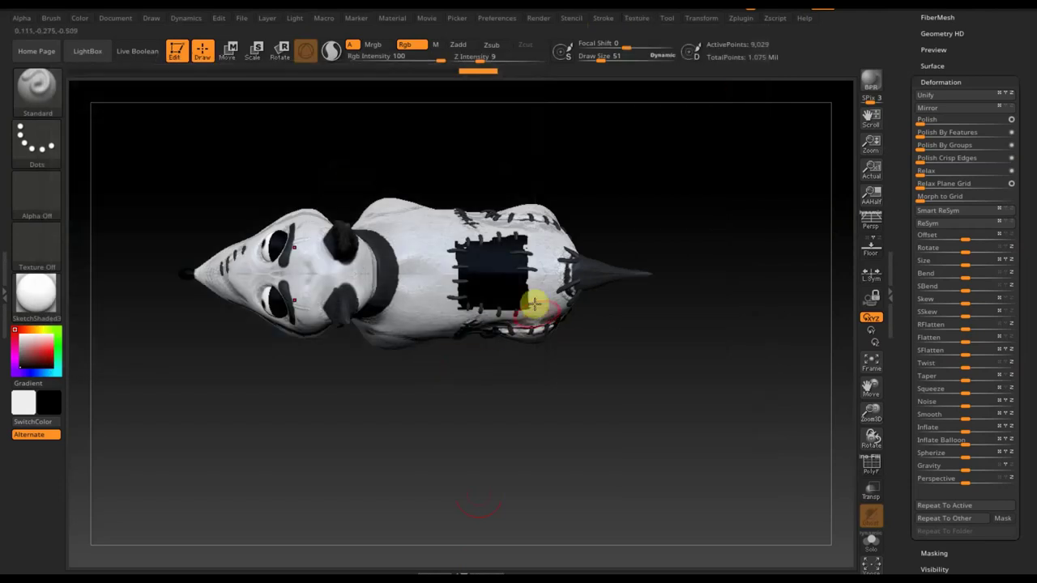
left_click(640, 20)
mouse_move(721, 211)
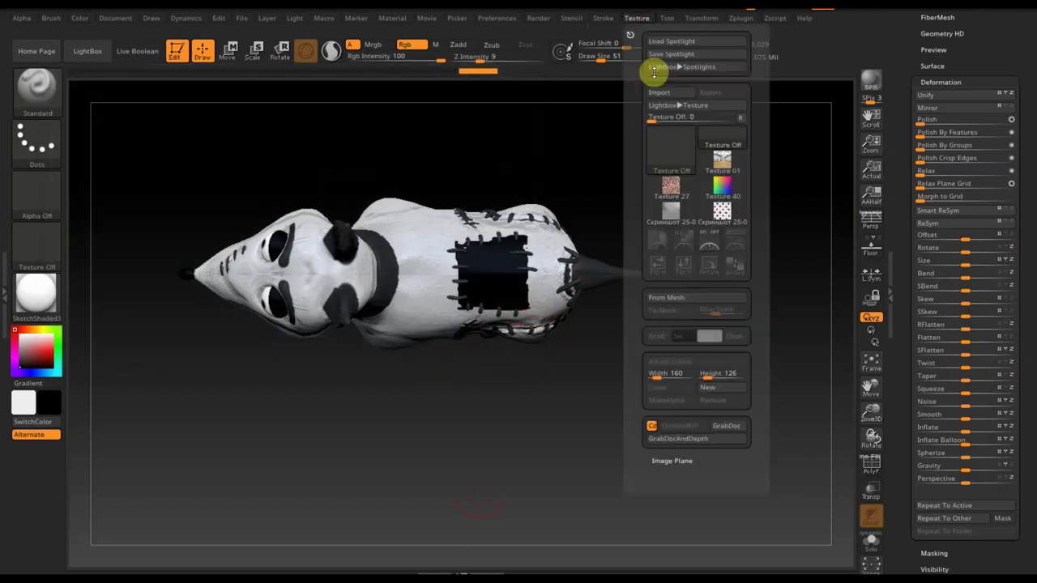
left_click(721, 212)
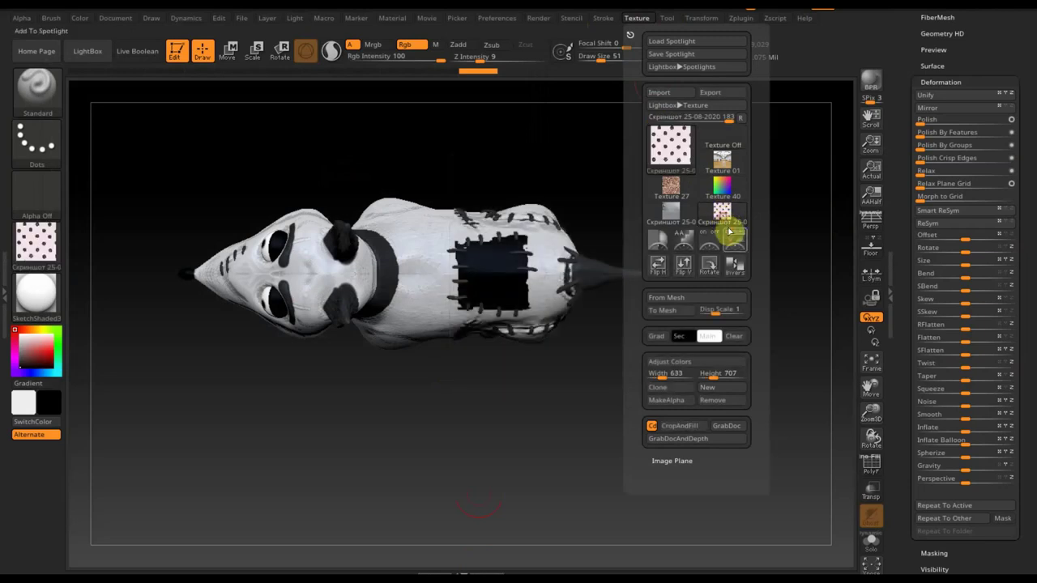
left_click(732, 242)
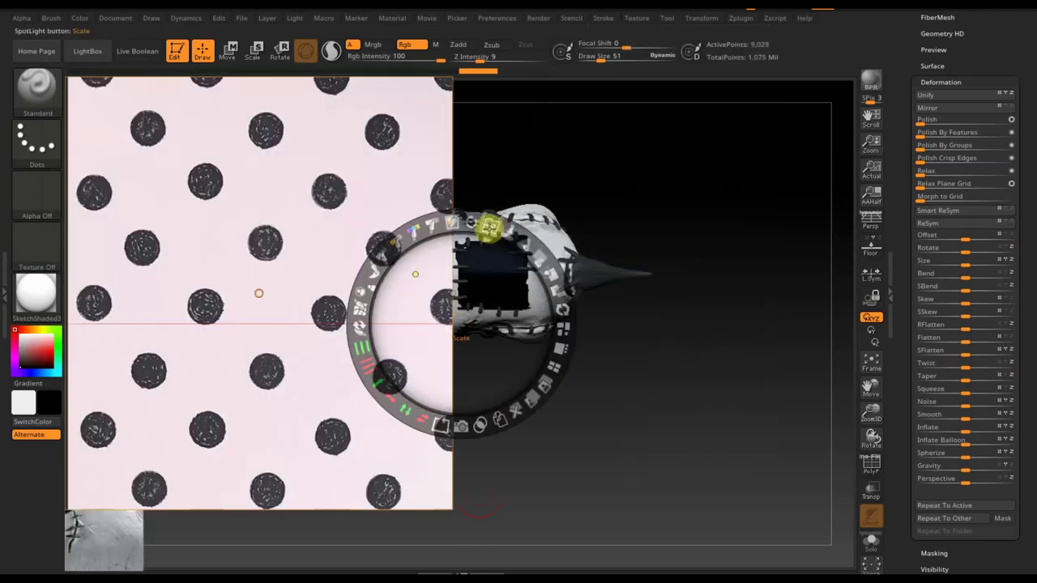
Rotate, resize and move the polka-dot Spotlight image to cover the dog's back patch.
mouse_move(465, 221)
left_mouse_down()
mouse_move(367, 273)
mouse_move(345, 312)
left_mouse_up()
mouse_move(564, 308)
left_mouse_down()
mouse_move(481, 219)
mouse_move(393, 224)
mouse_move(353, 254)
mouse_move(381, 265)
left_mouse_up()
mouse_move(470, 282)
left_mouse_down()
mouse_move(502, 189)
mouse_move(536, 149)
mouse_move(502, 132)
mouse_move(517, 178)
left_mouse_up()
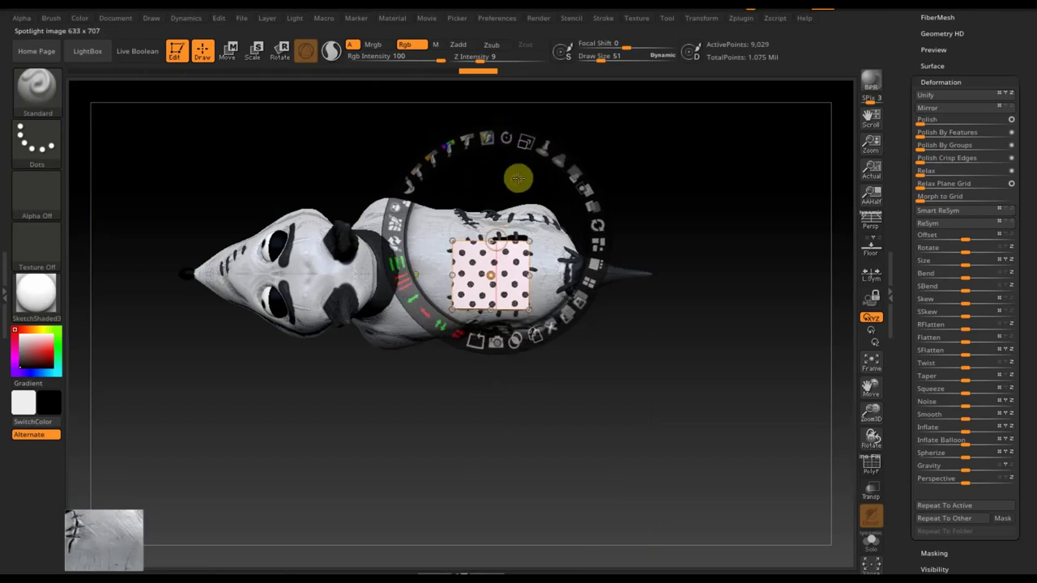
left_click_drag(530, 144, 526, 171)
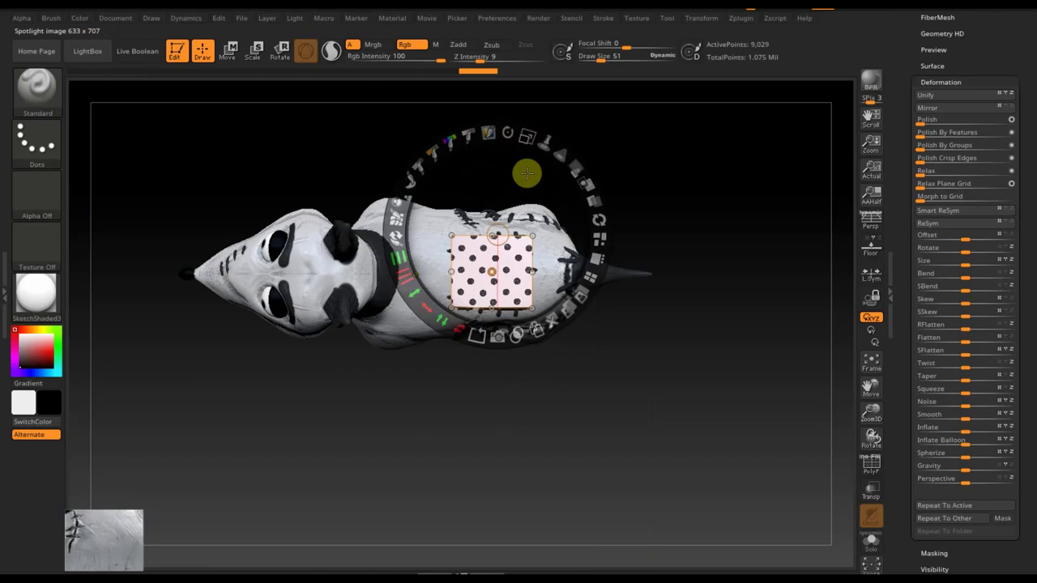
left_click_drag(527, 138, 532, 142)
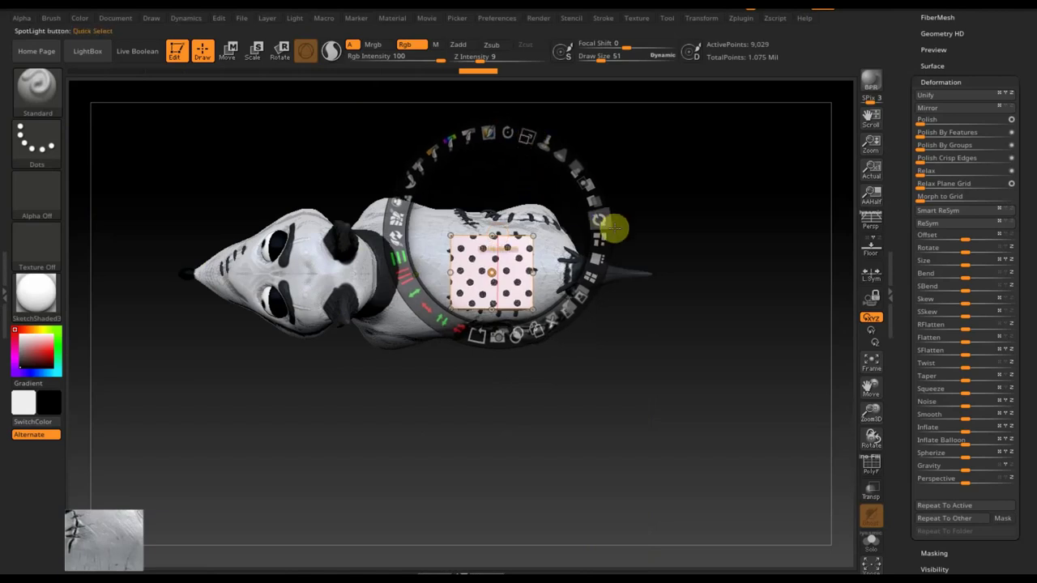
left_click_drag(526, 138, 555, 158)
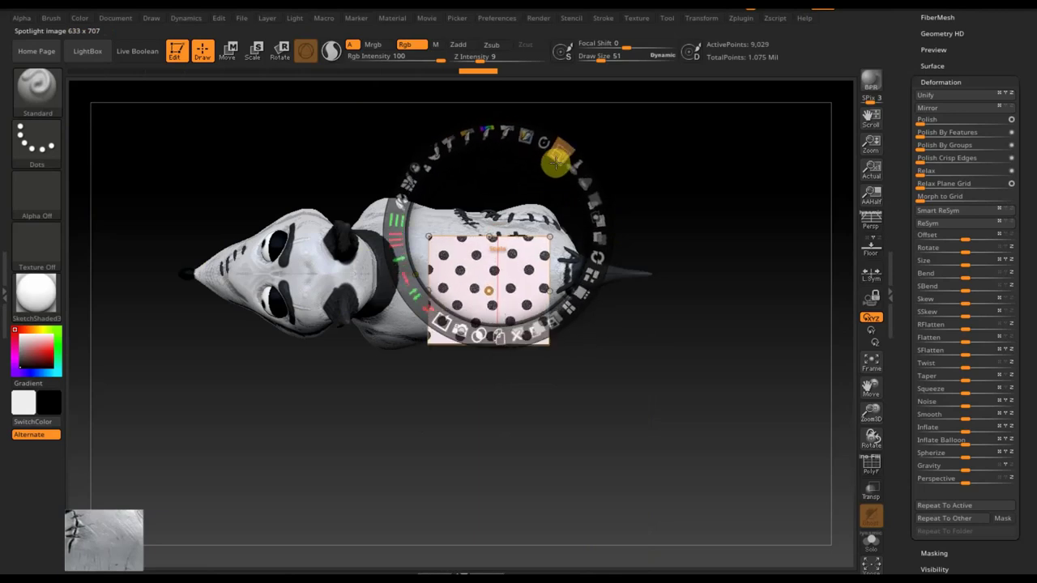
left_click_drag(548, 238, 538, 213)
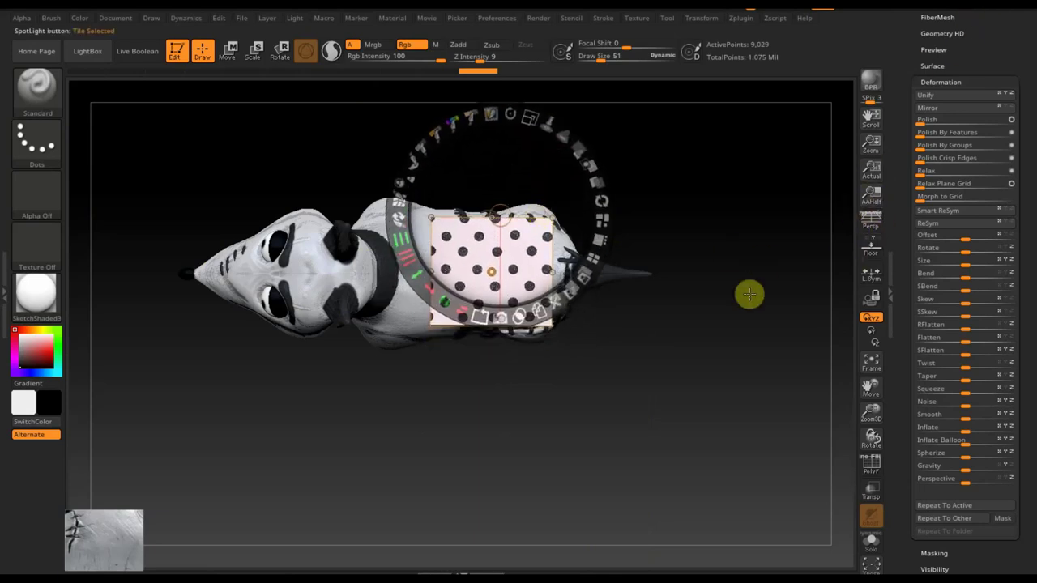
Select the PM3D_Plane3D1 subtool and paint the polka-dot pattern through the Spotlight stencil.
key("n")
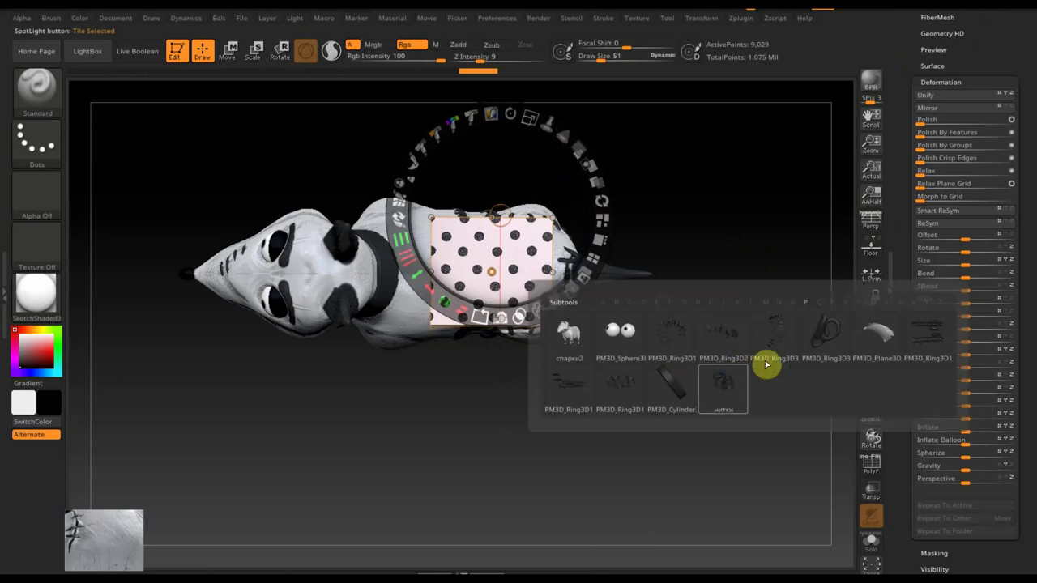
left_click(867, 338)
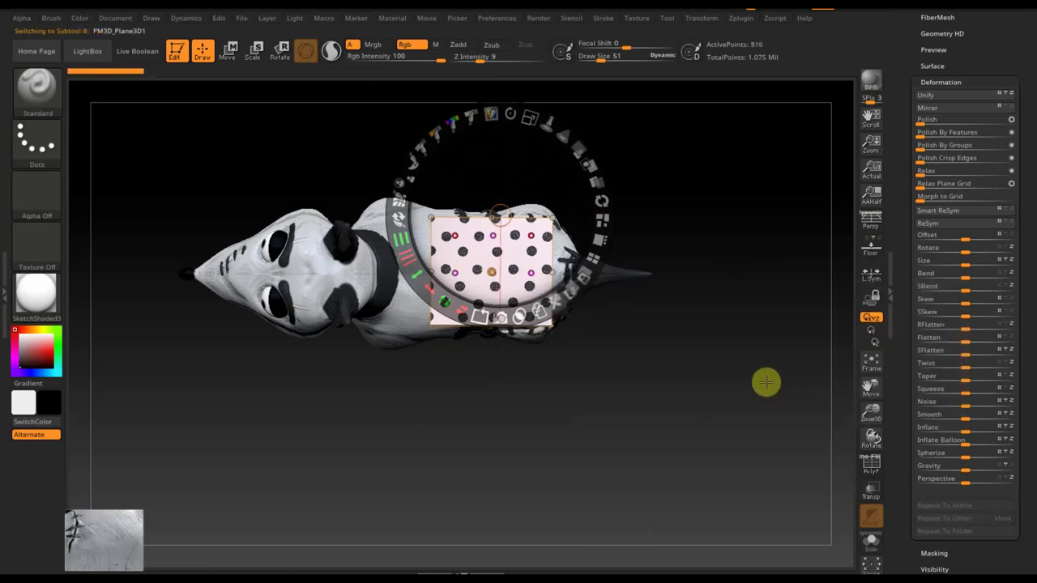
key("z")
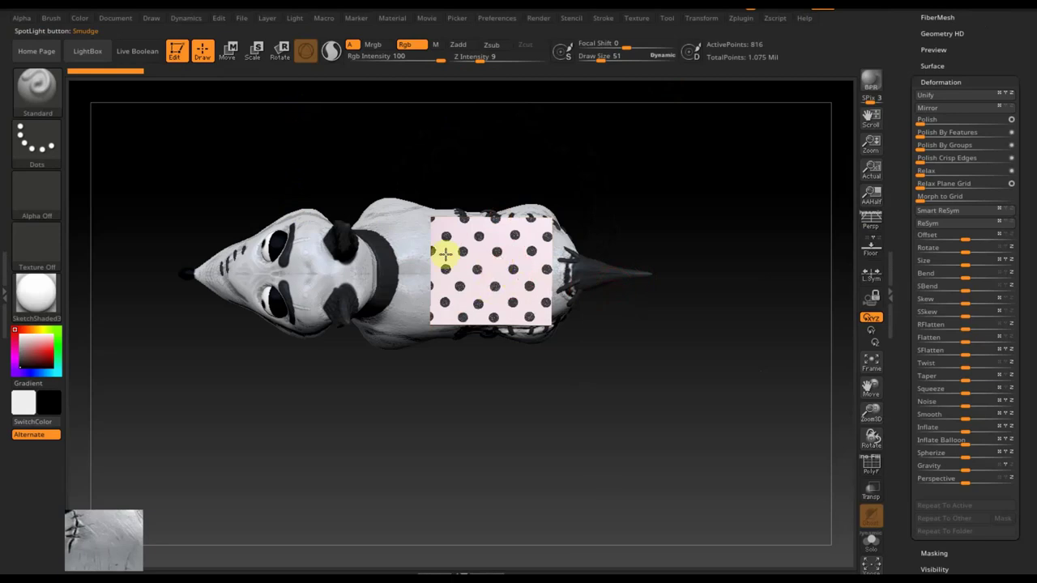
left_click_drag(493, 259, 497, 257)
key("z")
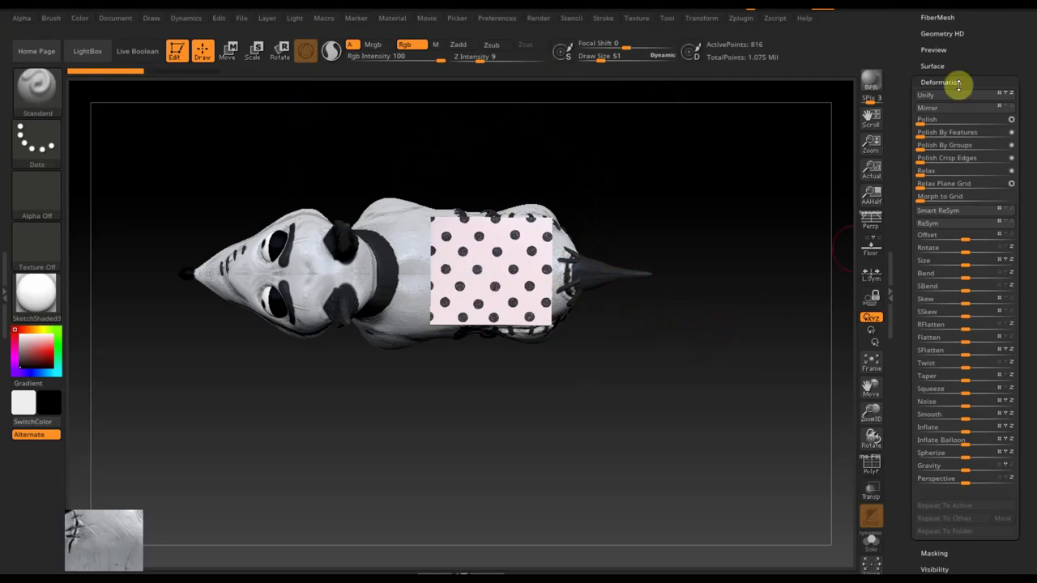
Turn off the polka-dot Spotlight overlay and show the patch's Geometry settings.
key("shift")
key("shift+z")
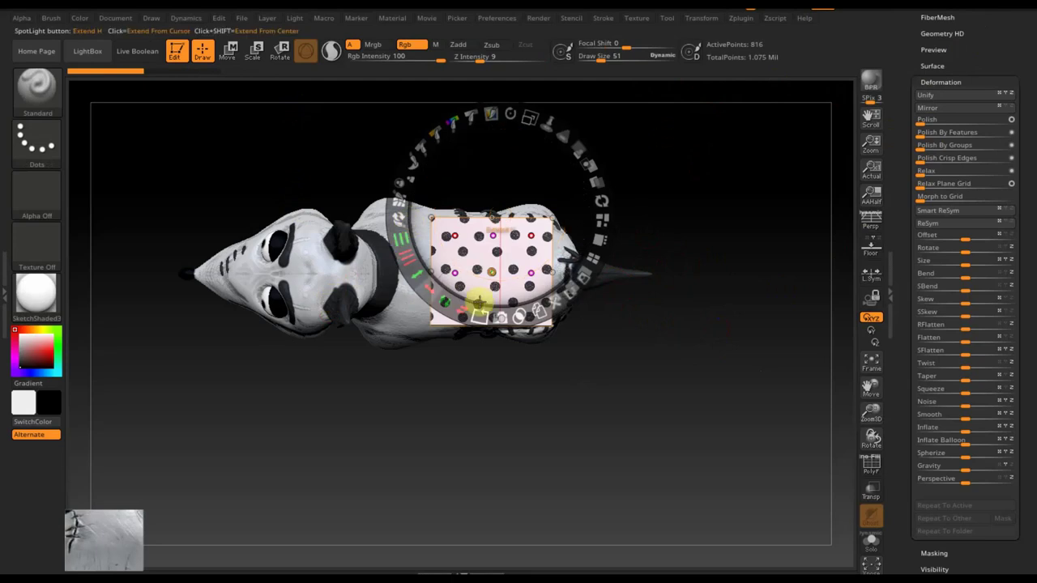
key("z")
key("shift+z")
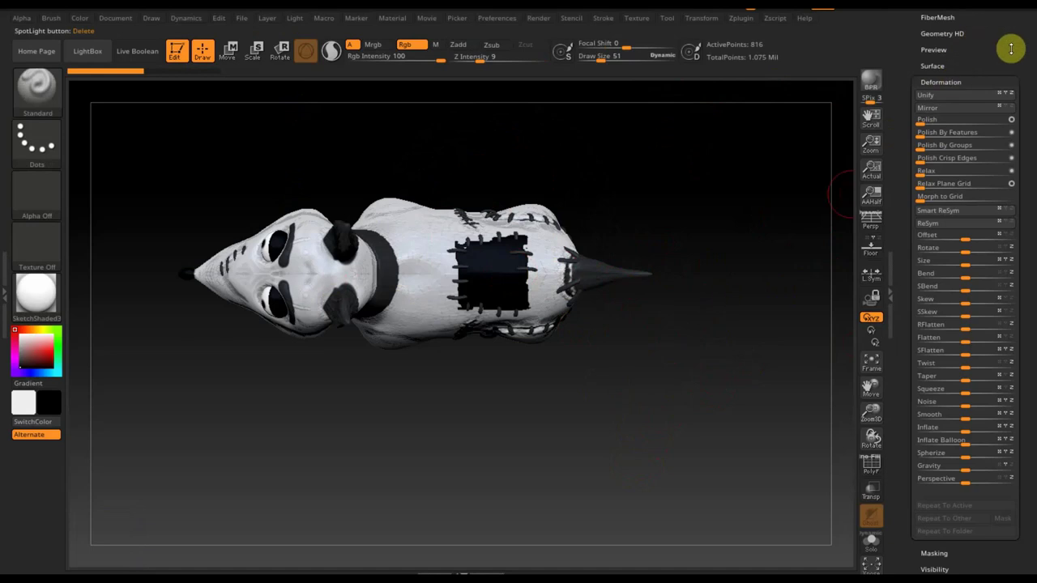
scroll(975, 104, "up", 5)
left_click(937, 84)
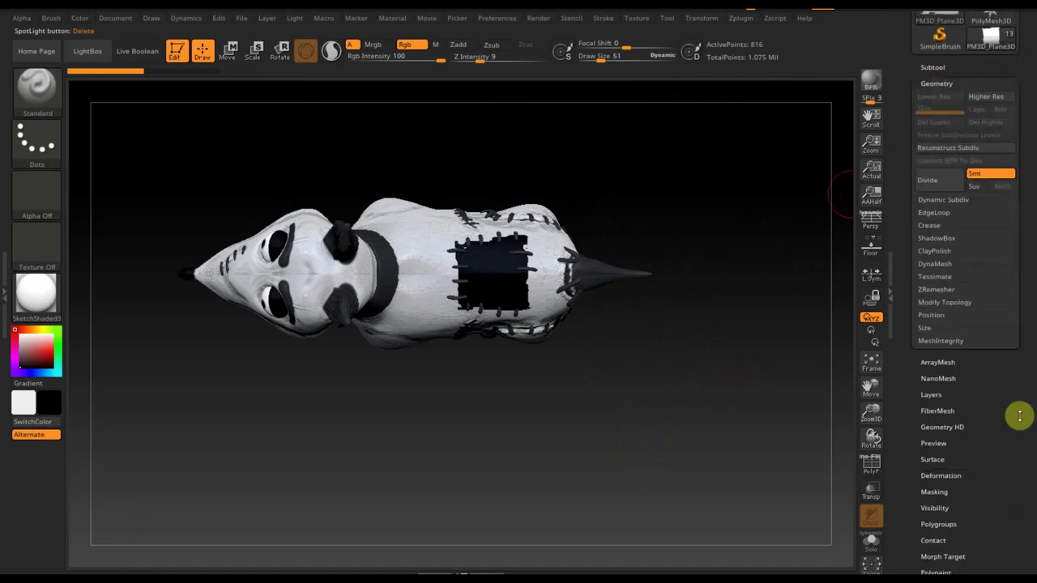
DynaMesh the back patch to 13,303 points and shrink the polka-dot stencil over it.
left_click(934, 264)
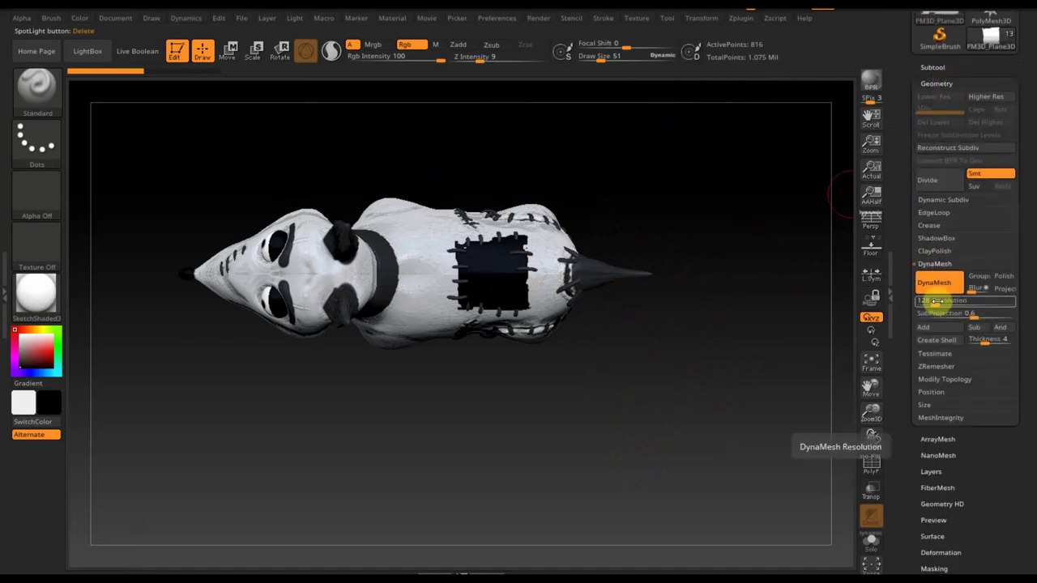
left_click_drag(720, 199, 764, 305, "ctrl")
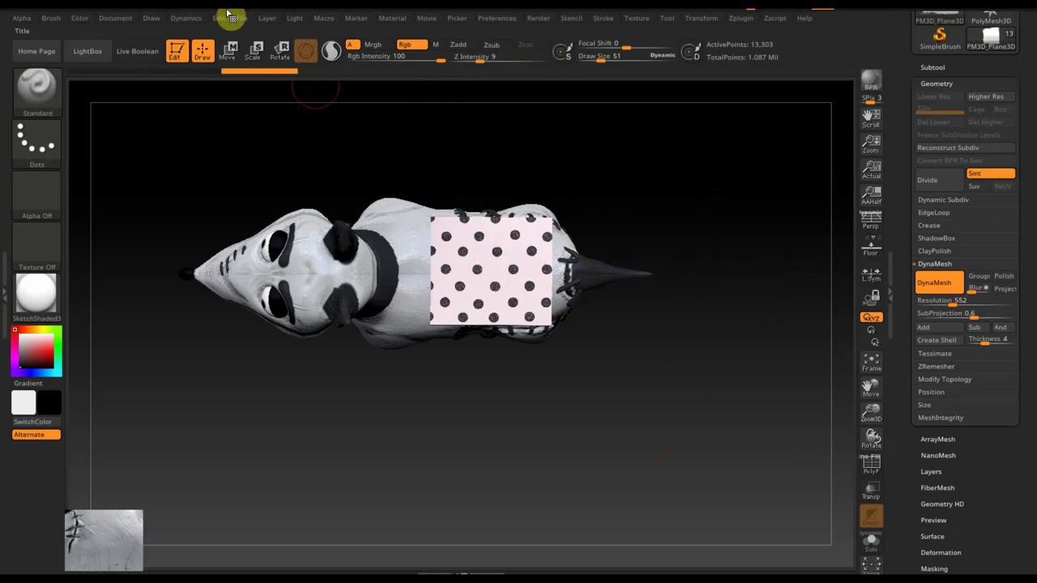
key("shift+z")
mouse_move(529, 119)
left_mouse_down()
mouse_move(496, 138)
mouse_move(502, 162)
left_mouse_up()
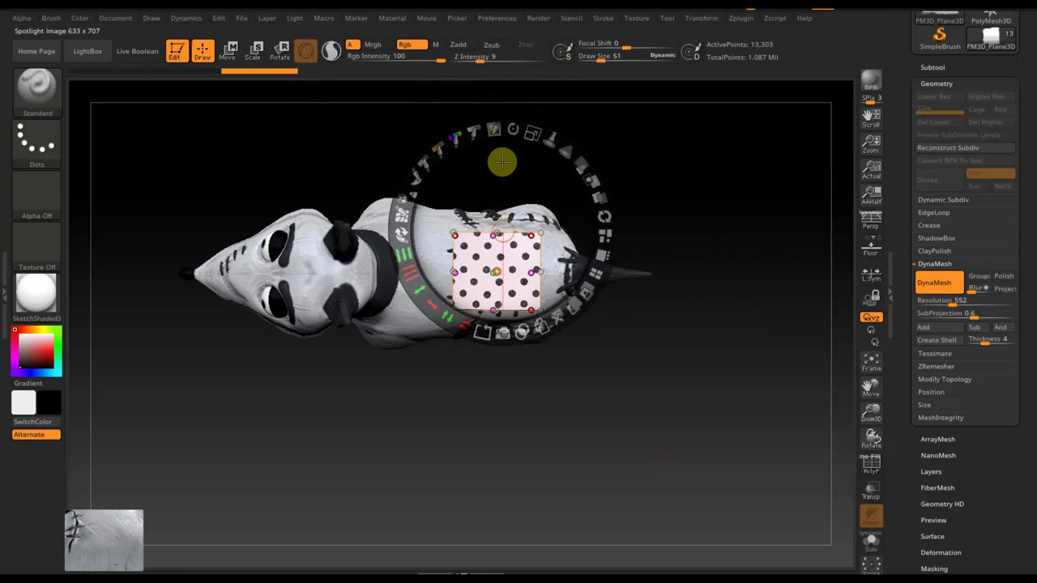
Paint the smaller pale pink dots through the stencil, then turn the stencil off.
key("z")
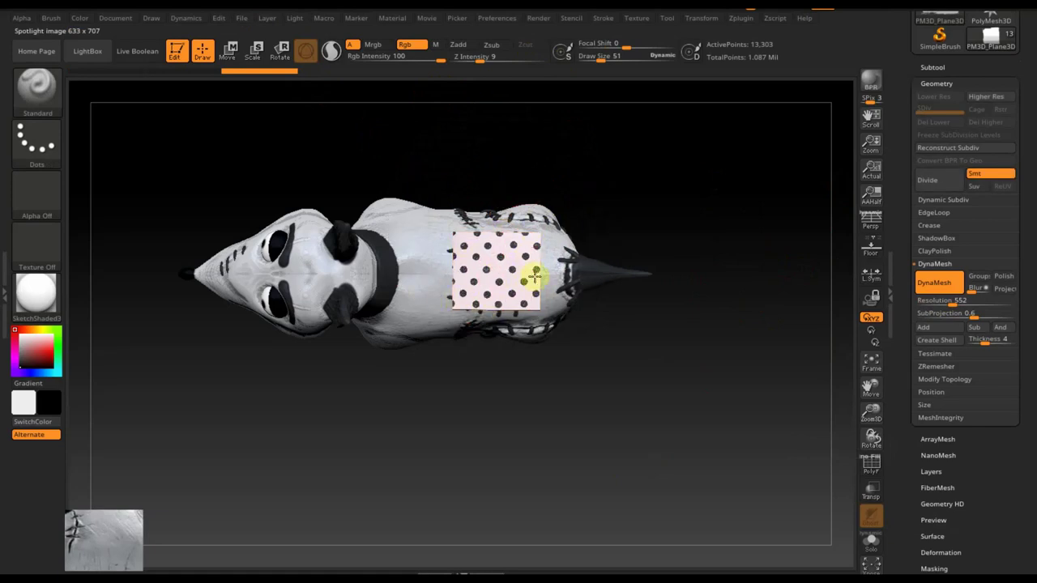
key("shift+z")
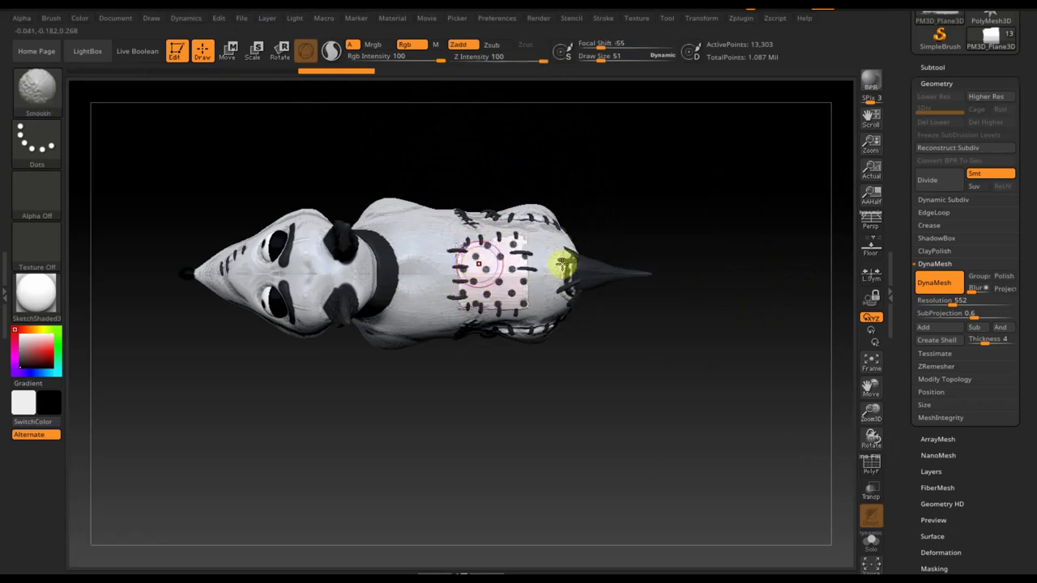
left_click_drag(692, 358, 699, 240)
mouse_move(702, 352)
left_mouse_down()
mouse_move(661, 389)
mouse_move(640, 484)
mouse_move(705, 474)
mouse_move(705, 402)
mouse_move(689, 340)
mouse_move(702, 367)
mouse_move(689, 384)
mouse_move(770, 386)
left_mouse_up()
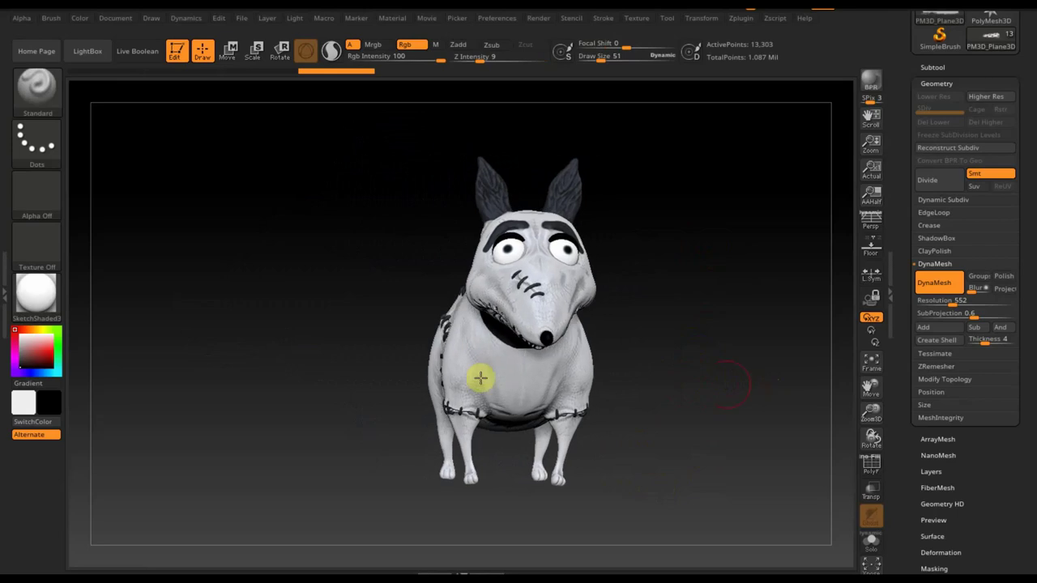
Make black the main colour, lower Rgb Intensity, and enlarge Draw Size to 129.
left_click(36, 424)
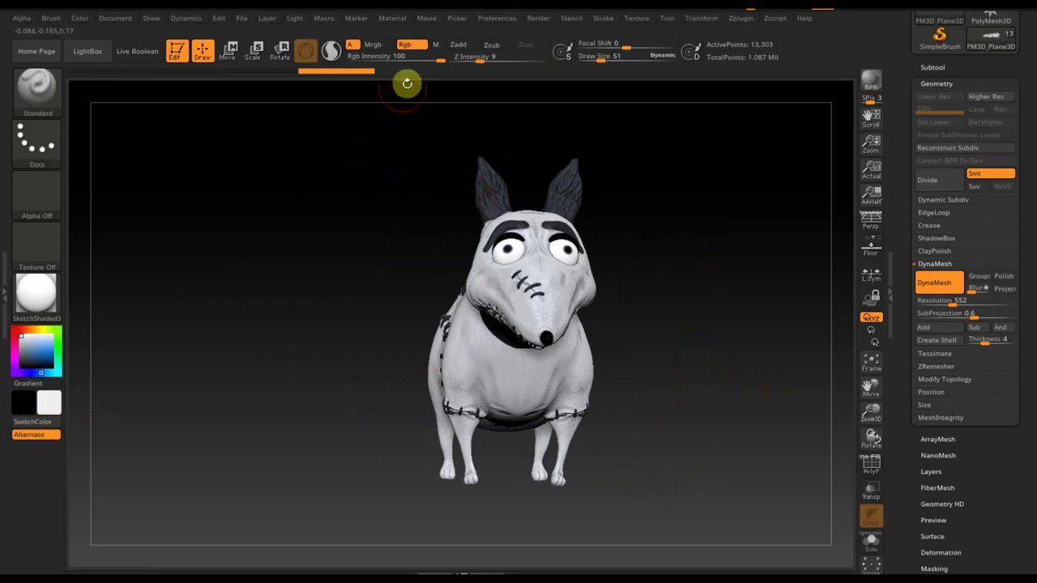
left_click_drag(437, 59, 366, 58)
left_click_drag(597, 59, 613, 61)
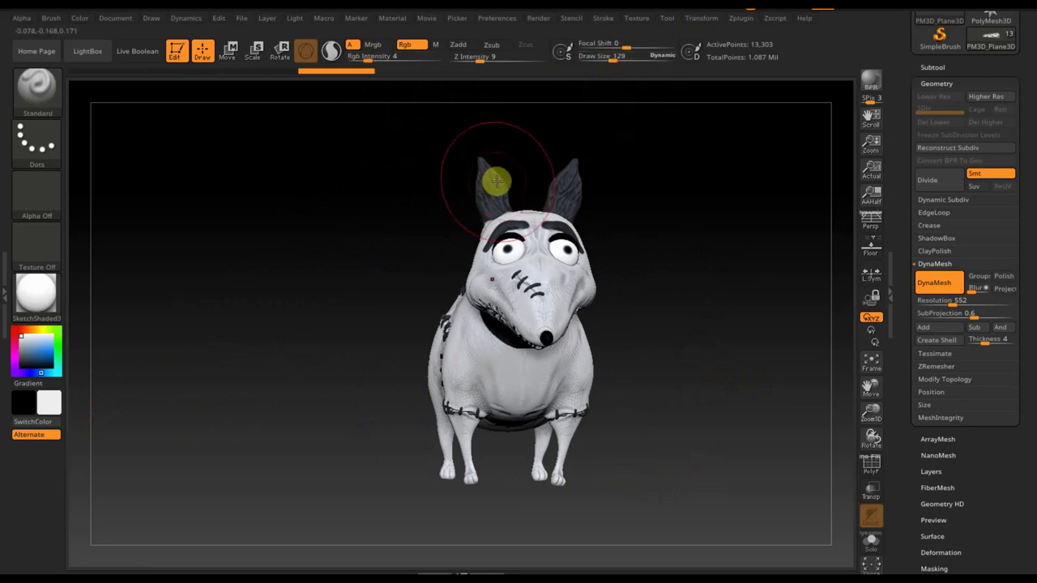
Select the dog's body subtool, zoom in on its back and tail, and cut Draw Size to 23.
key("n")
left_click(315, 217)
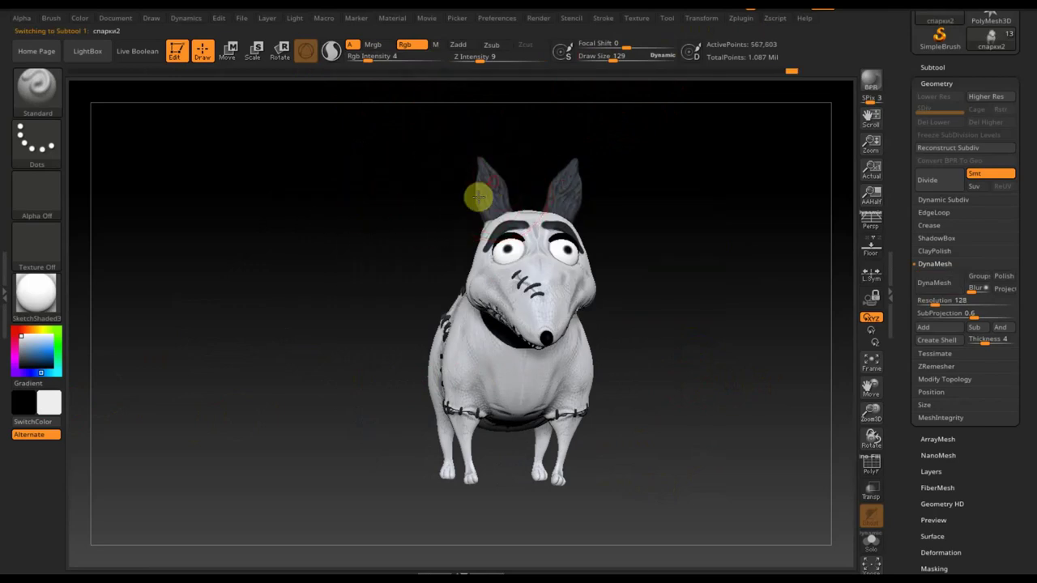
mouse_move(655, 393)
left_mouse_down()
mouse_move(704, 402)
mouse_move(665, 398)
left_mouse_up()
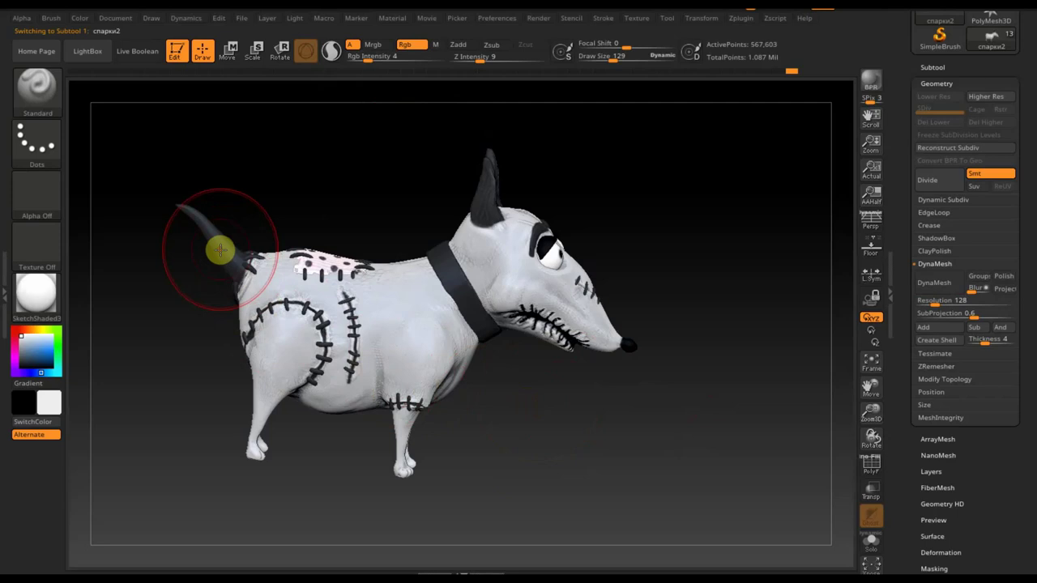
mouse_move(316, 179)
left_mouse_down("alt")
mouse_move(421, 215)
mouse_move(456, 216)
mouse_move(493, 270)
mouse_move(520, 217)
mouse_move(492, 231)
mouse_move(470, 199)
left_mouse_up("alt")
left_click(596, 55)
left_click_drag(614, 62, 600, 61)
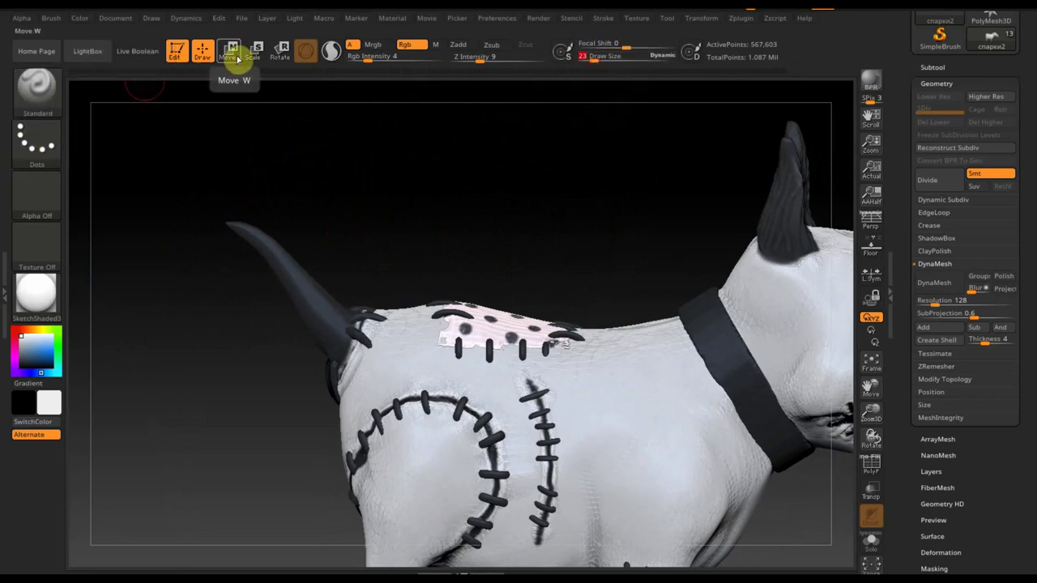
Turn on Zadd, turn off Rgb, and set Z Intensity 49 with Draw Size 4.
left_click(471, 45)
left_click(409, 45)
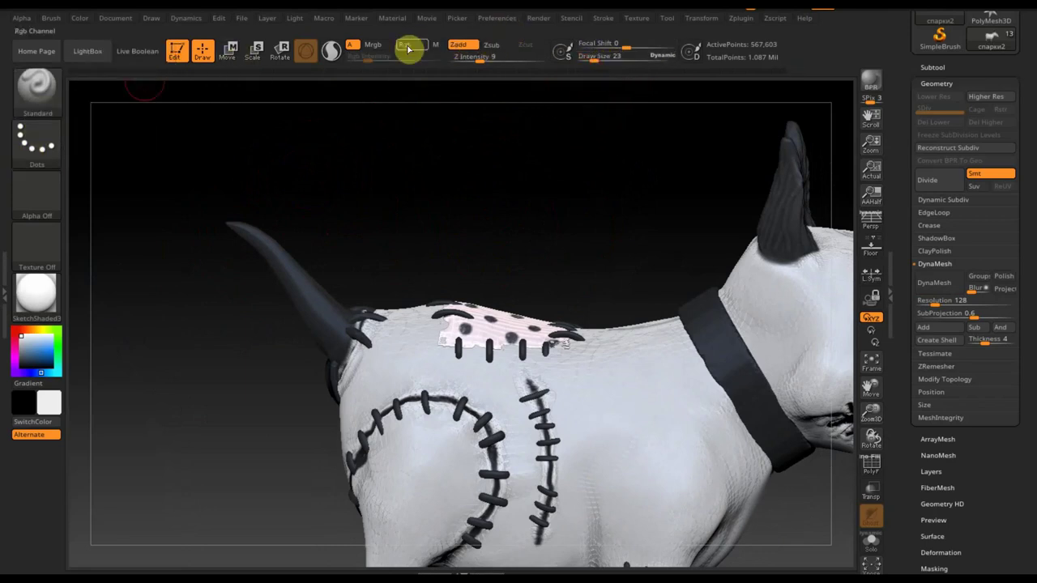
left_click_drag(476, 58, 512, 73)
left_click_drag(574, 60, 587, 61)
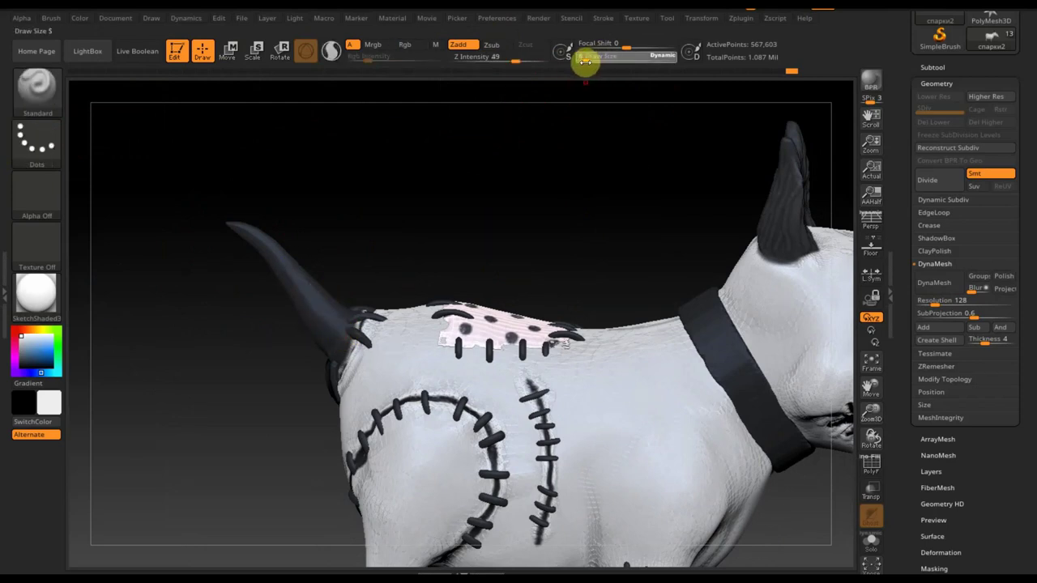
left_click_drag(584, 61, 583, 60)
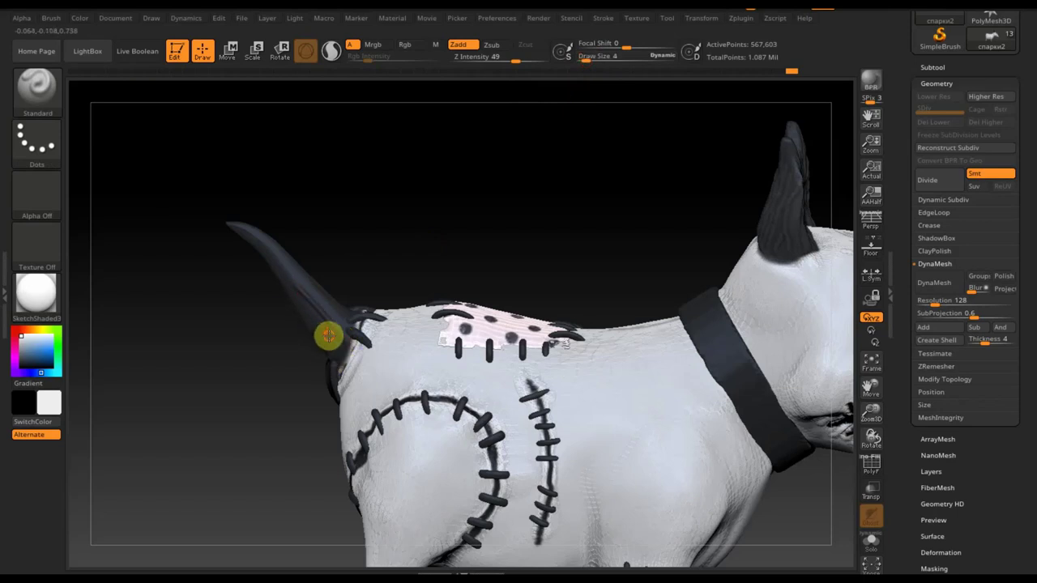
Sculpt thin raised strand lines at the base and along the dog's tail.
left_click_drag(322, 301, 326, 290)
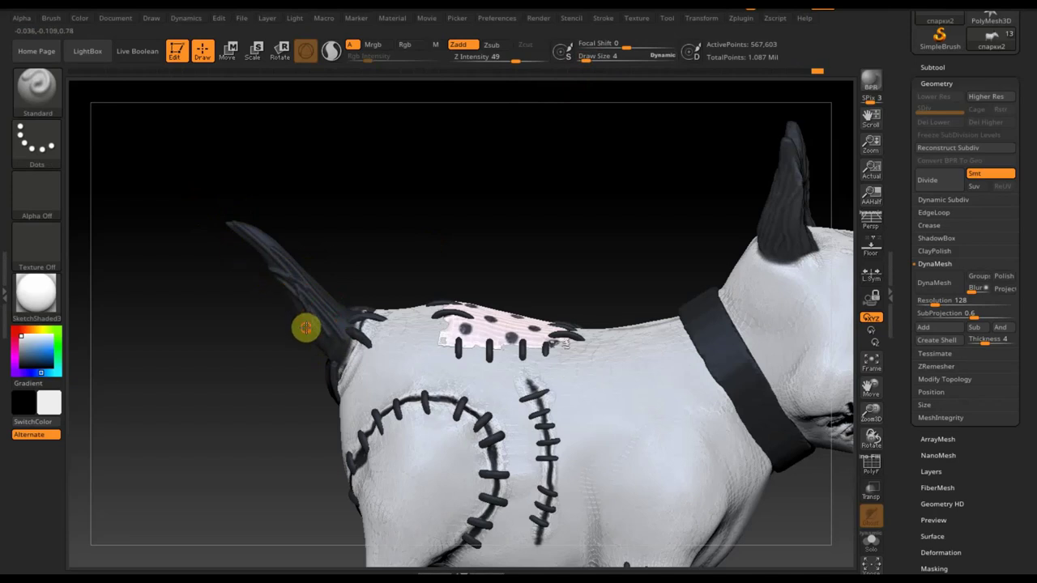
mouse_move(364, 192)
left_mouse_down()
mouse_move(322, 278)
mouse_move(326, 324)
mouse_move(311, 328)
left_mouse_up()
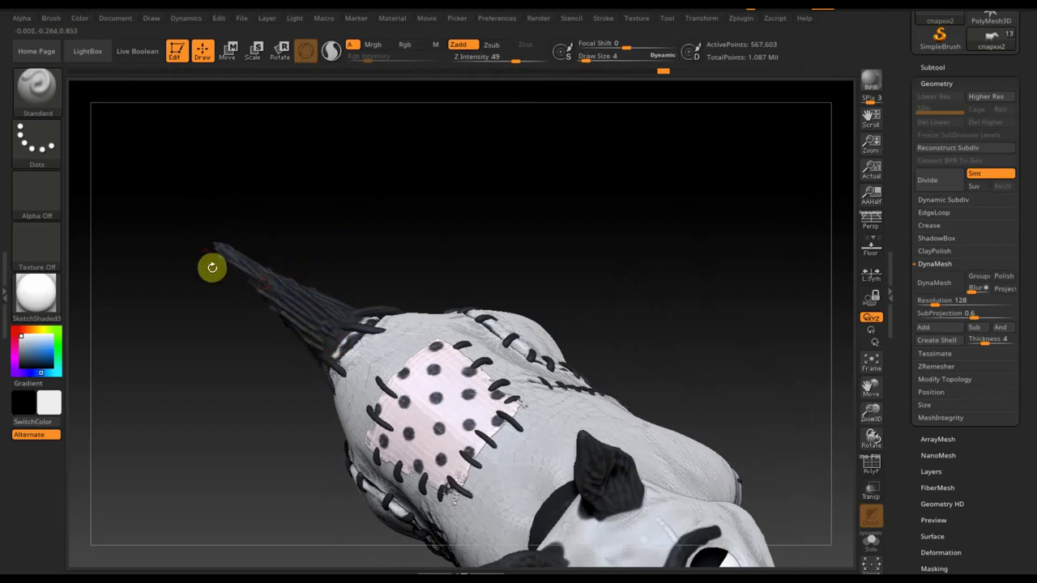
mouse_move(358, 257)
left_mouse_down()
mouse_move(432, 181)
mouse_move(301, 321)
left_mouse_up()
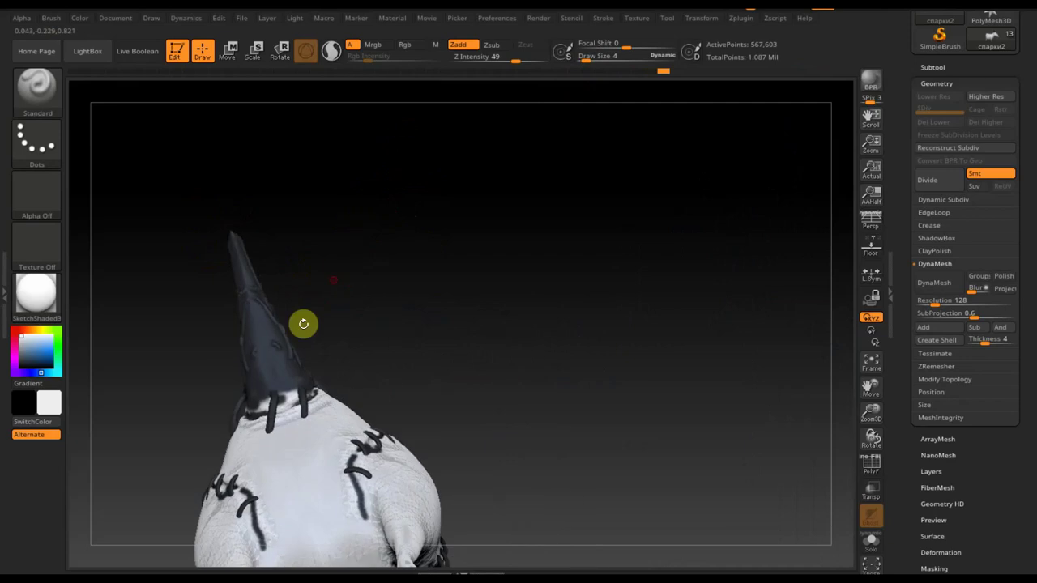
mouse_move(265, 379)
left_mouse_down()
mouse_move(238, 305)
mouse_move(271, 362)
mouse_move(236, 287)
mouse_move(243, 314)
mouse_move(252, 294)
mouse_move(235, 268)
mouse_move(278, 385)
mouse_move(257, 364)
mouse_move(263, 394)
mouse_move(243, 359)
mouse_move(287, 324)
mouse_move(252, 324)
mouse_move(251, 314)
left_mouse_up()
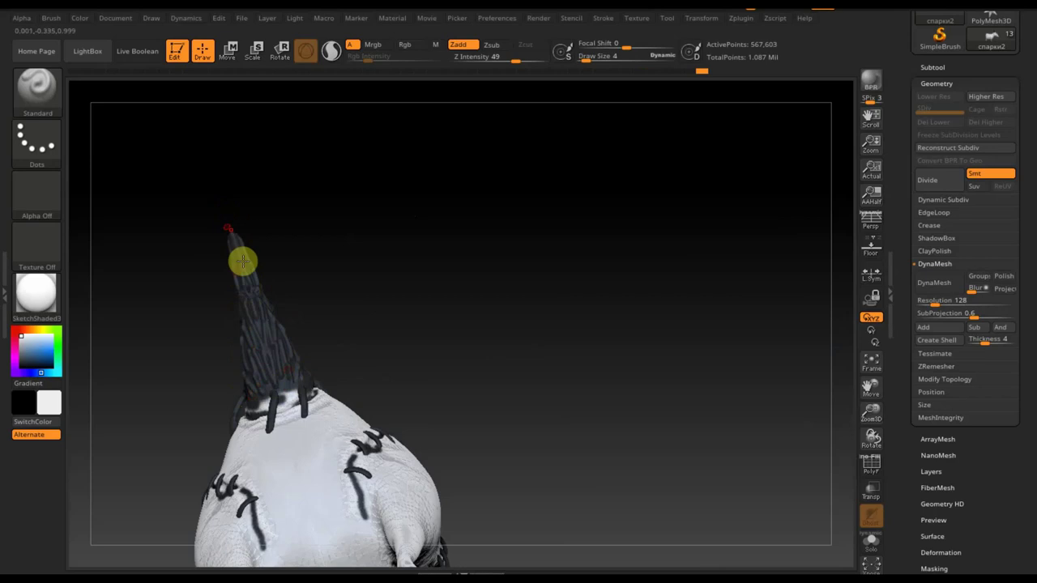
Orbit and frame the whole dog to review the tail strands and dotted patch.
mouse_move(370, 250)
left_mouse_down()
mouse_move(298, 284)
mouse_move(305, 290)
left_mouse_up()
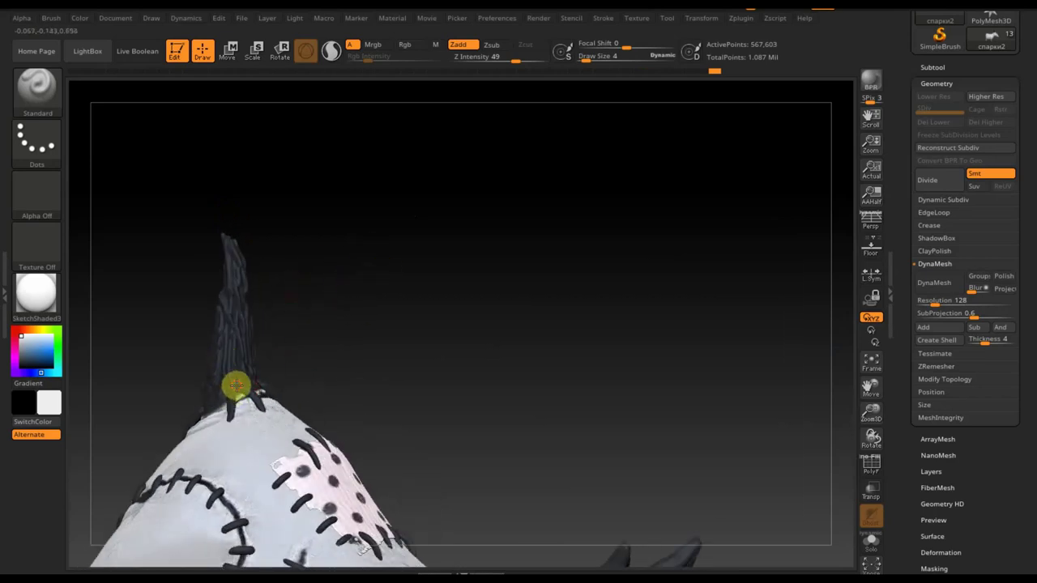
left_click_drag(364, 307, 310, 300)
mouse_move(418, 302)
left_mouse_down()
mouse_move(343, 289)
mouse_move(393, 270)
mouse_move(444, 208)
left_mouse_up()
mouse_move(488, 248)
left_mouse_down()
mouse_move(555, 234)
mouse_move(489, 224)
left_mouse_up()
key("f")
mouse_move(699, 416)
left_mouse_down()
mouse_move(712, 386)
mouse_move(664, 435)
mouse_move(537, 442)
mouse_move(609, 402)
mouse_move(764, 397)
mouse_move(699, 403)
mouse_move(735, 403)
mouse_move(724, 384)
mouse_move(733, 421)
mouse_move(710, 400)
mouse_move(733, 435)
mouse_move(735, 381)
left_mouse_up()
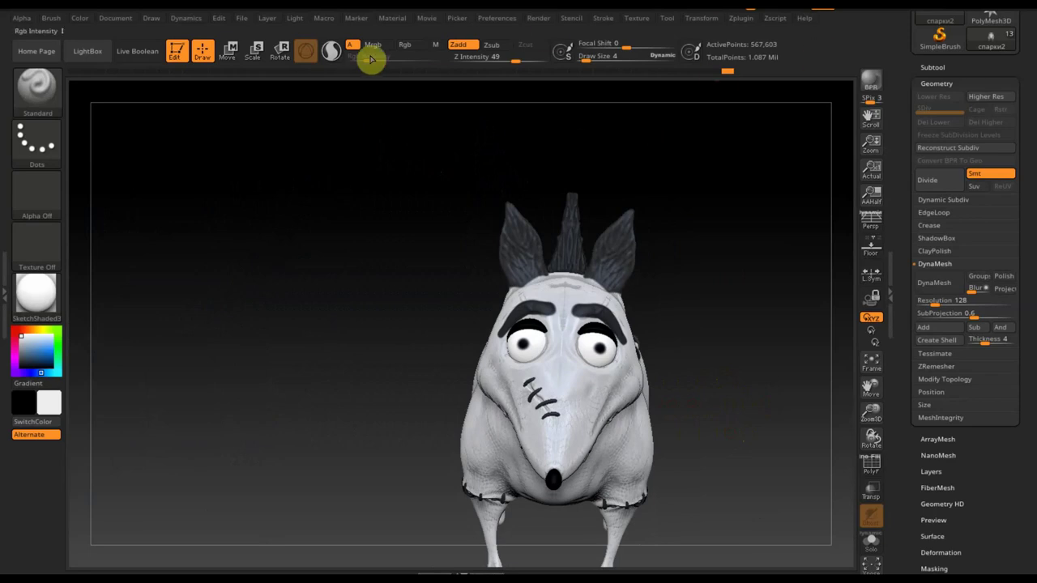
Turn Rgb painting back on, make white the main colour, and raise Draw Size to 36 at the face.
left_click(406, 45)
mouse_move(730, 257)
left_mouse_down()
mouse_move(748, 301)
mouse_move(602, 183)
mouse_move(648, 333)
mouse_move(657, 190)
left_mouse_up()
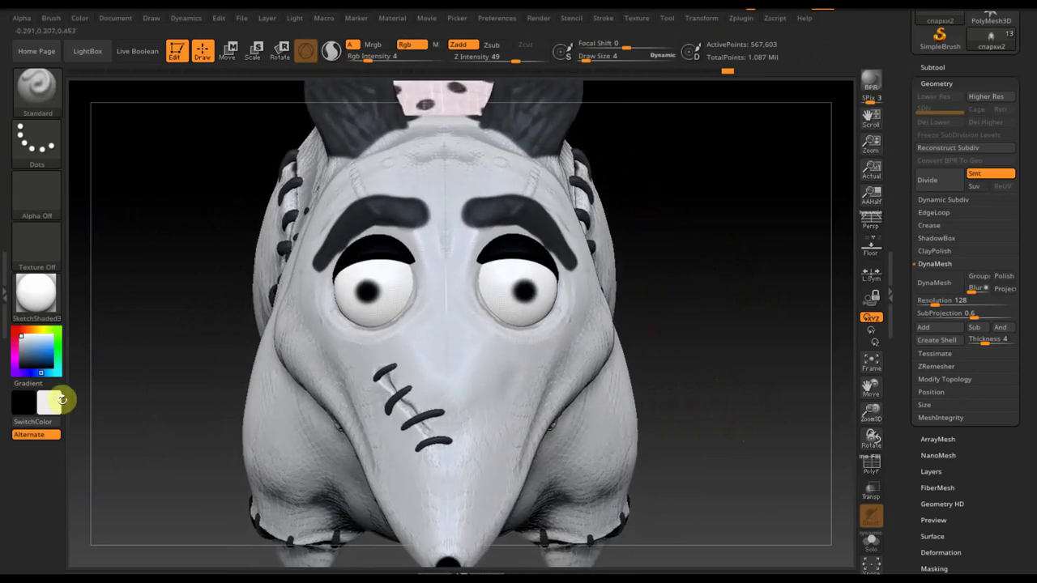
left_click(584, 59)
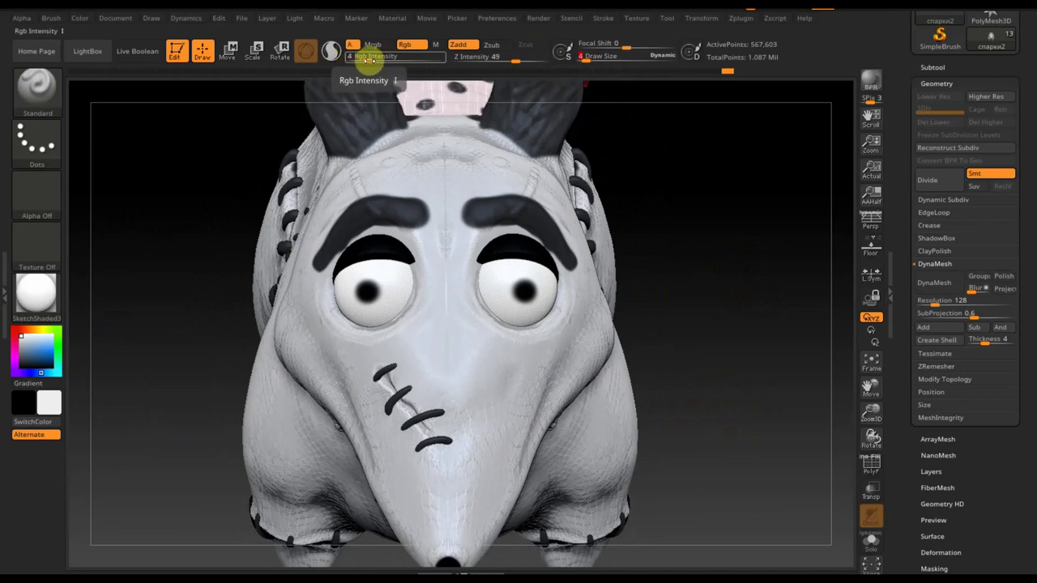
left_click(54, 402)
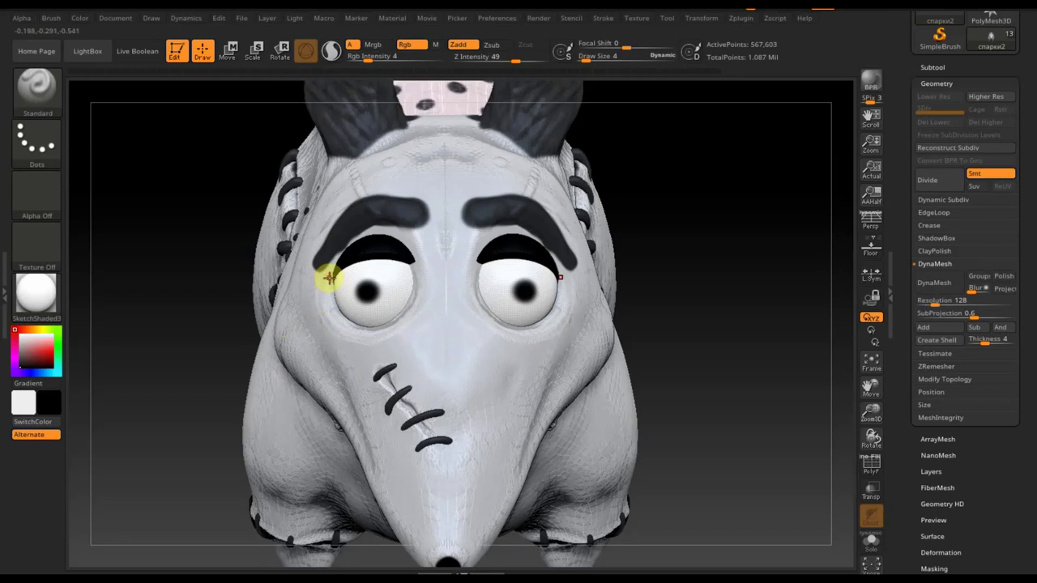
key("shift")
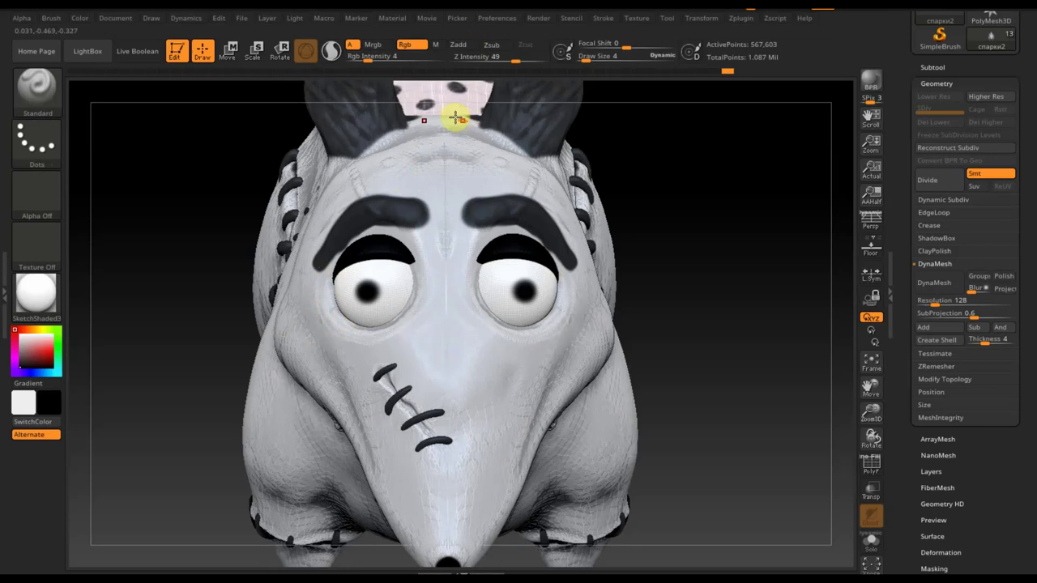
mouse_move(583, 56)
left_mouse_down()
mouse_move(599, 69)
mouse_move(567, 111)
left_mouse_up()
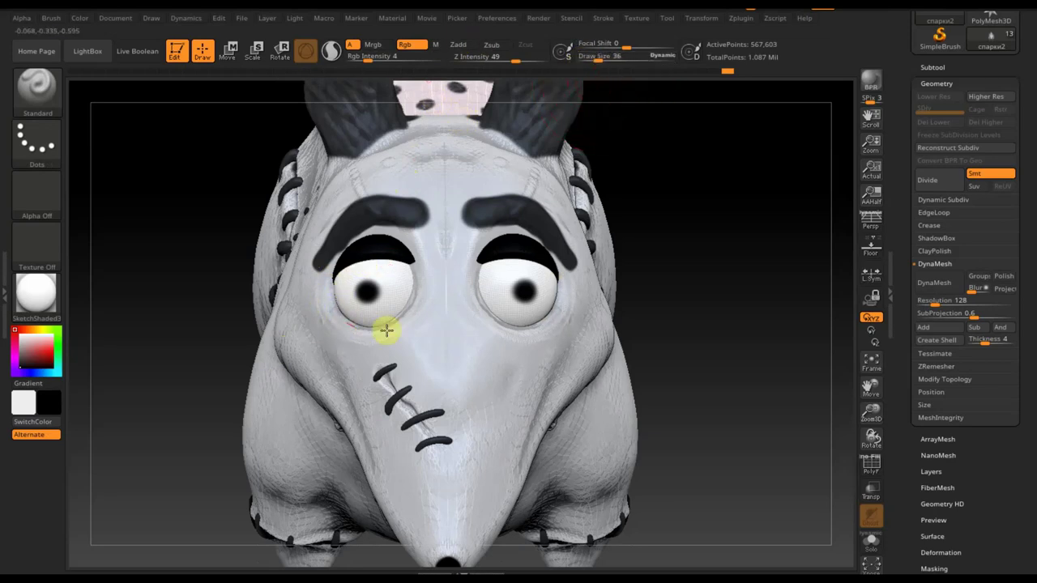
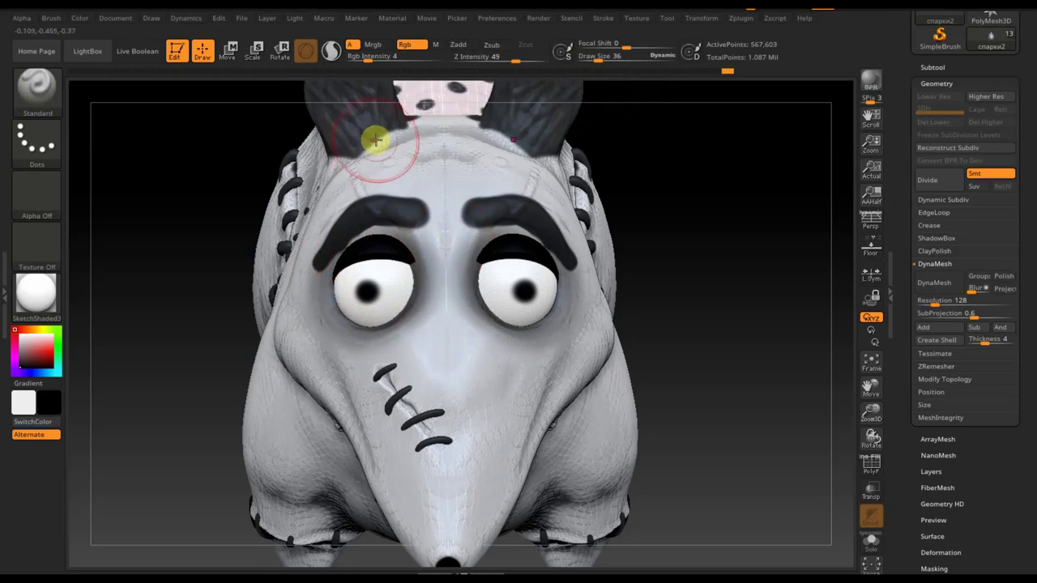
Paint black shading around both eye sockets at Rgb Intensity 12, then drop Draw Size to 5.
left_click_drag(387, 59, 378, 60)
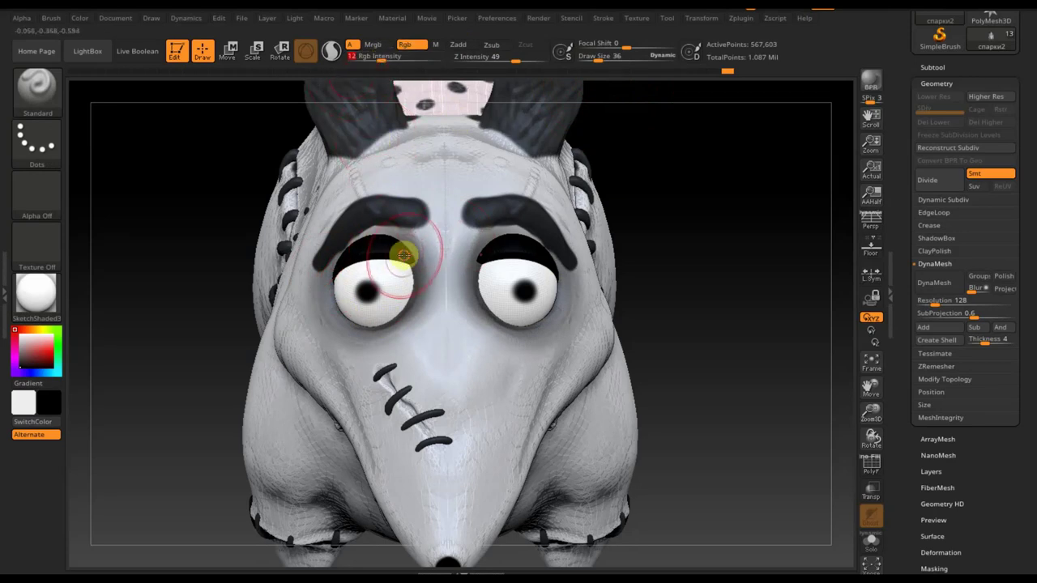
mouse_move(337, 274)
left_mouse_down()
mouse_move(359, 324)
mouse_move(422, 286)
mouse_move(402, 238)
mouse_move(391, 324)
mouse_move(340, 273)
mouse_move(394, 317)
mouse_move(347, 248)
mouse_move(395, 254)
left_mouse_up()
left_click_drag(393, 319, 463, 277)
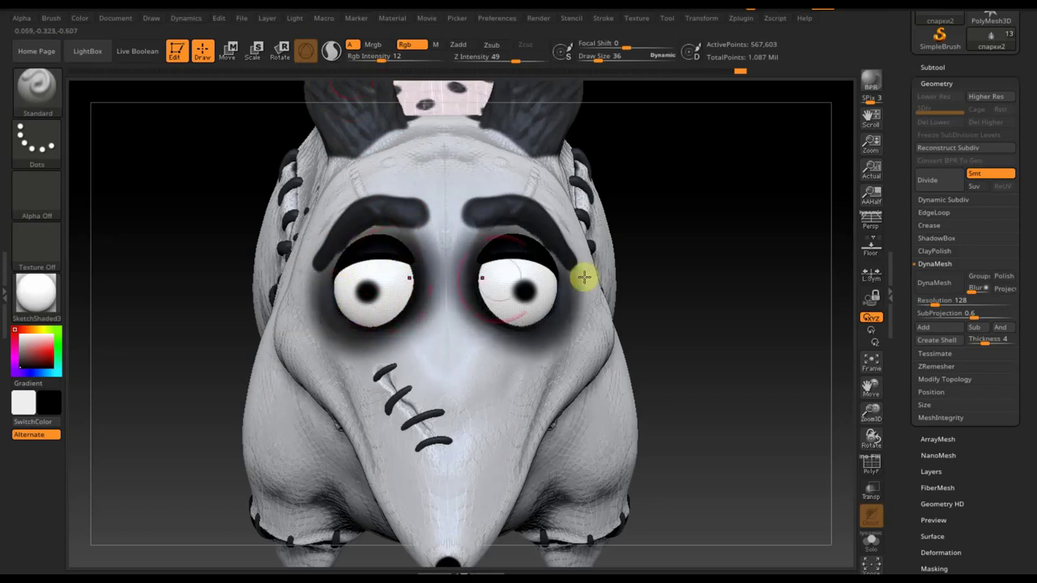
mouse_move(675, 261)
left_mouse_down()
mouse_move(676, 236)
mouse_move(680, 245)
left_mouse_up()
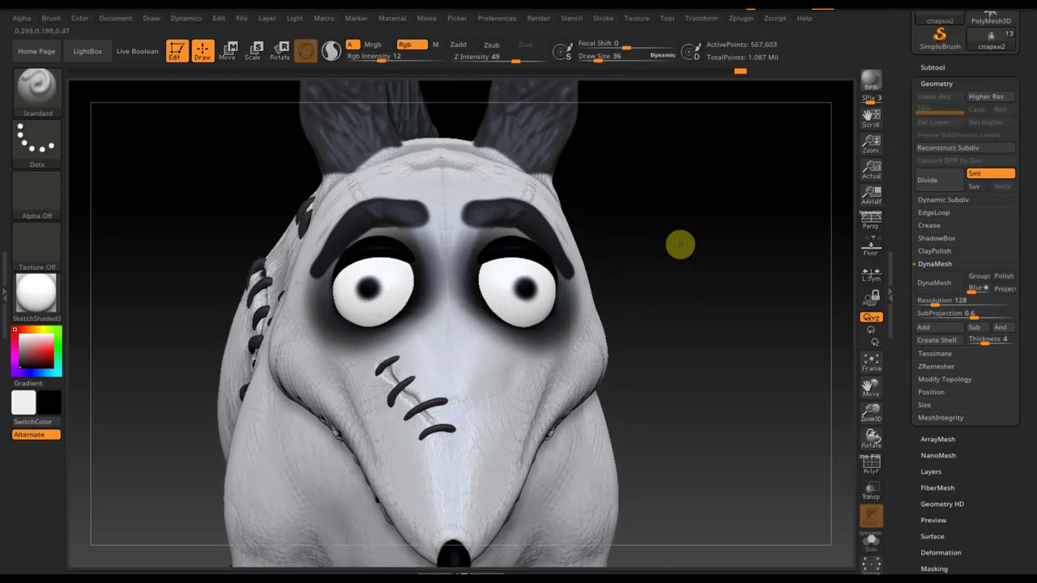
left_click_drag(594, 62, 576, 63)
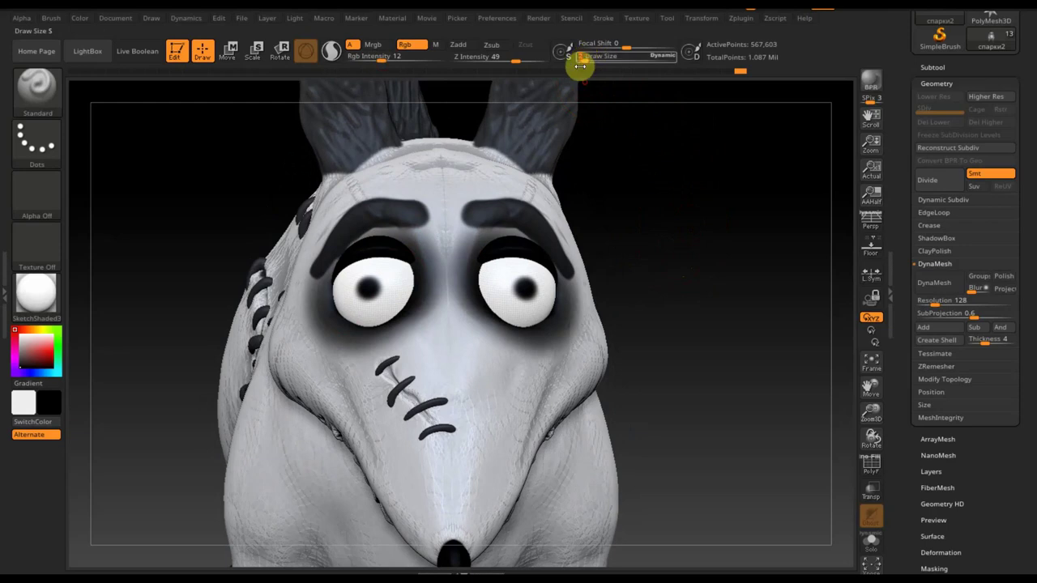
Make white the main colour and paint trial light marks beside the left eye.
left_click(62, 423)
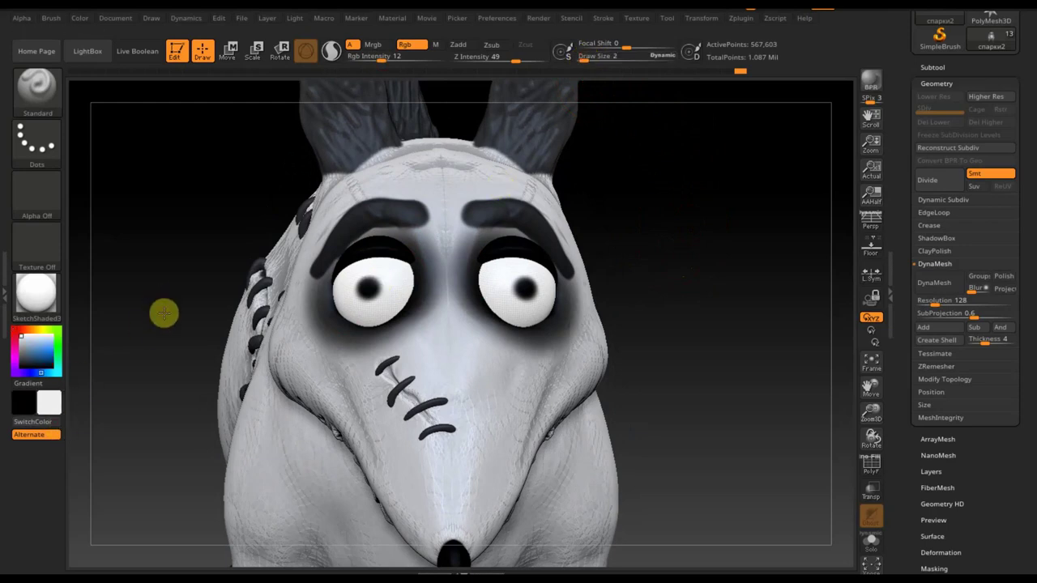
left_click_drag(157, 300, 169, 324)
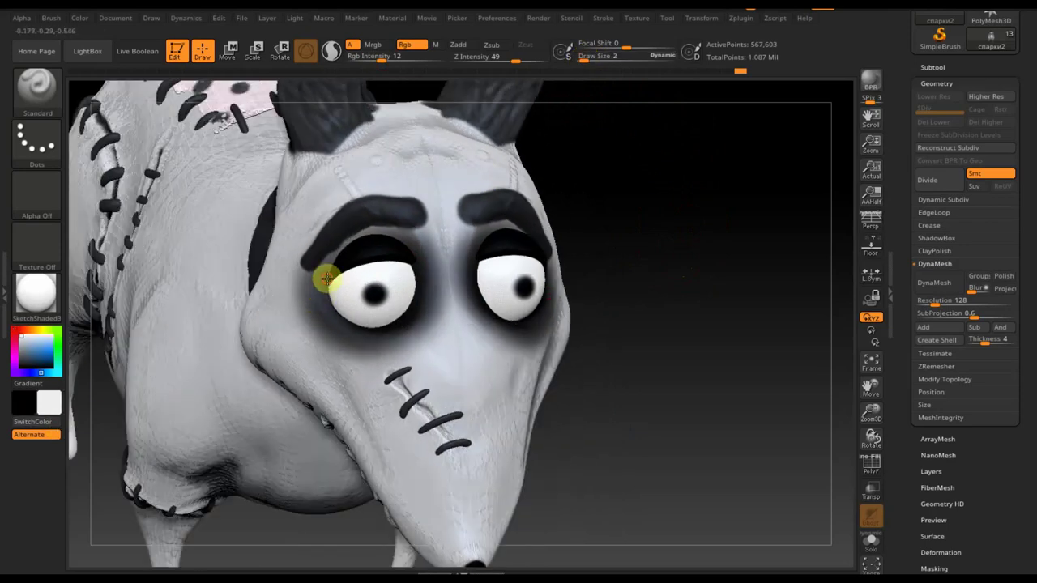
left_click_drag(321, 287, 338, 332)
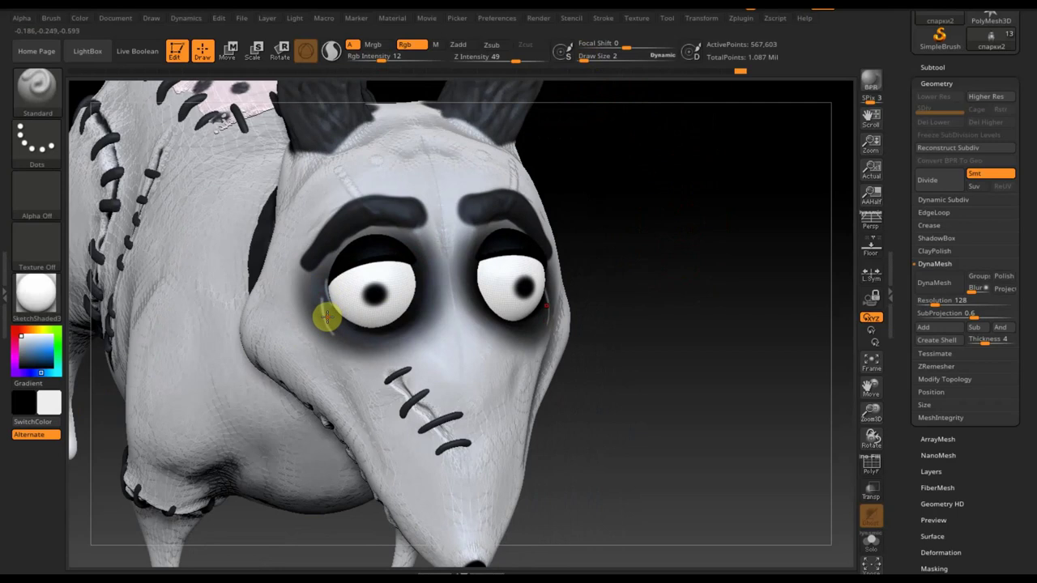
key("shift")
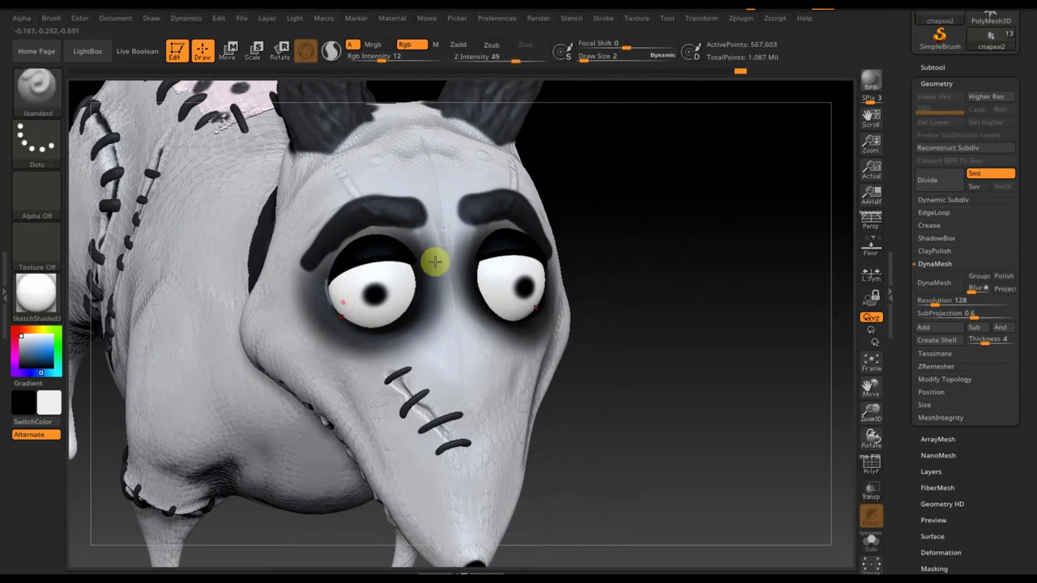
left_click_drag(668, 254, 665, 248)
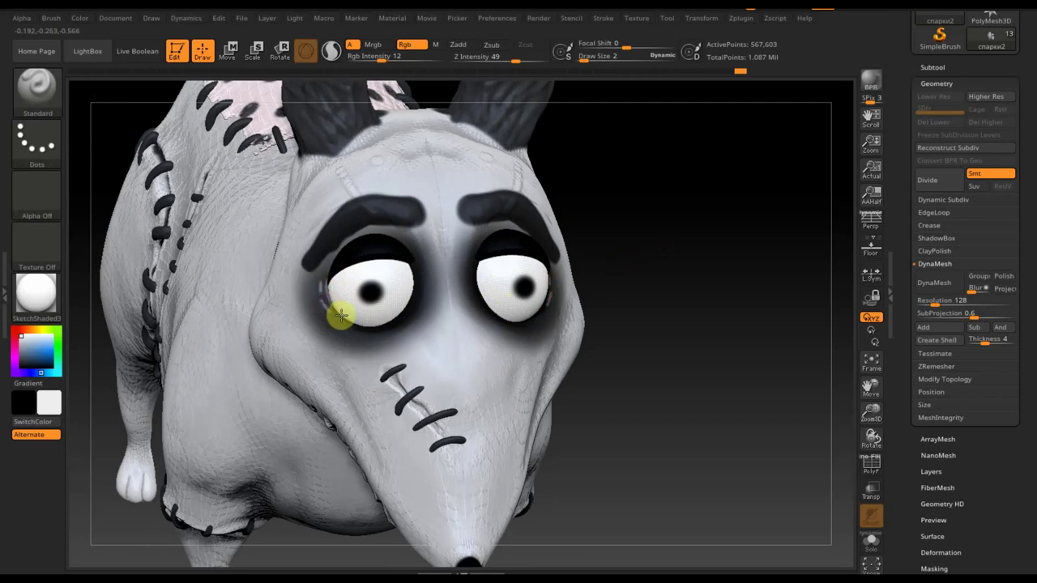
mouse_move(311, 285)
left_mouse_down()
mouse_move(343, 331)
mouse_move(382, 345)
mouse_move(396, 332)
mouse_move(406, 336)
left_mouse_up()
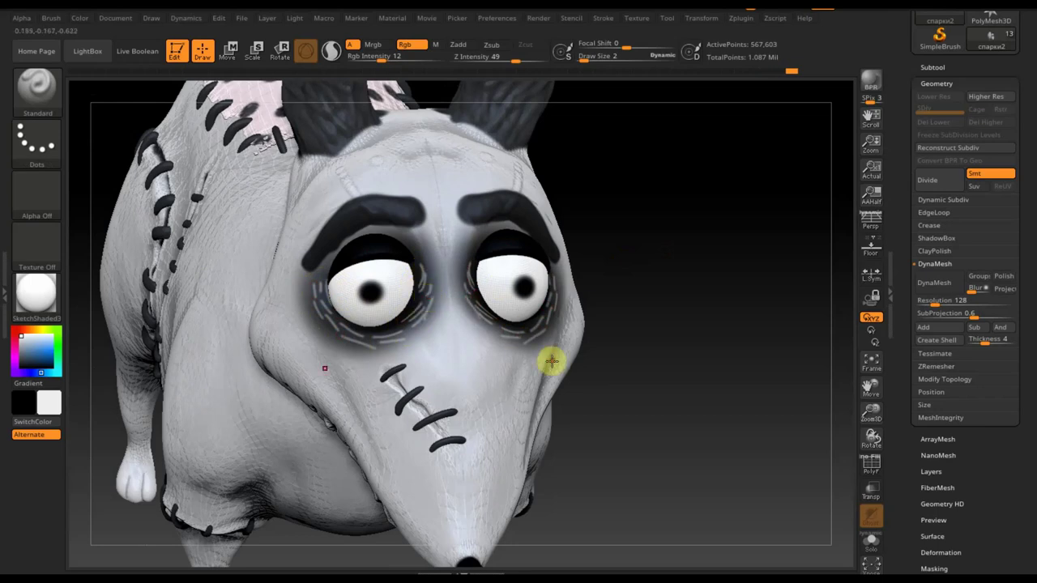
Undo the trial light marks around the eyes, keeping the dark shading.
key("b")
key("m")
key("k")
key("b")
key("s")
key("t")
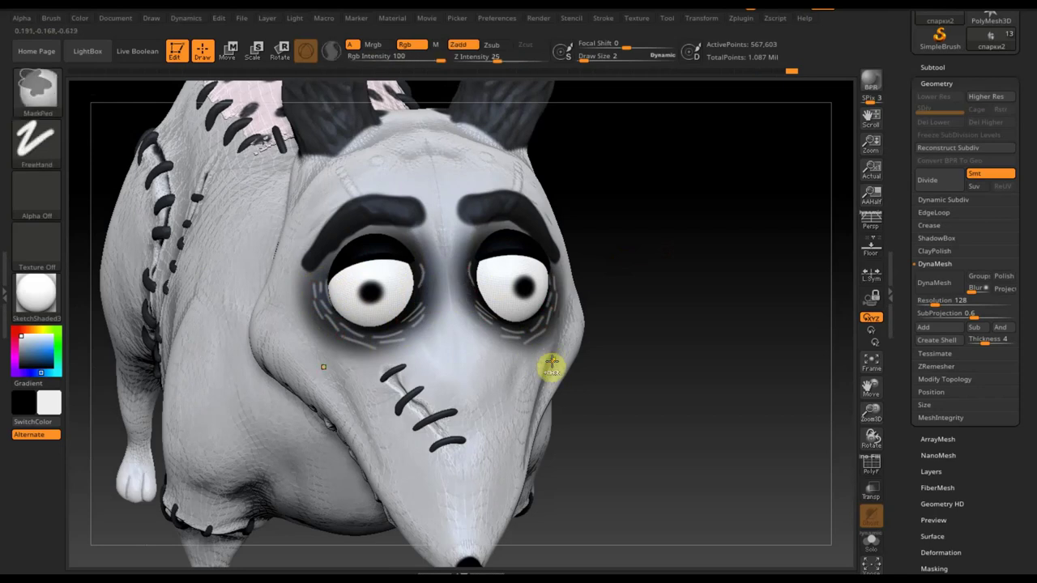
key("b")
key("m")
key("k")
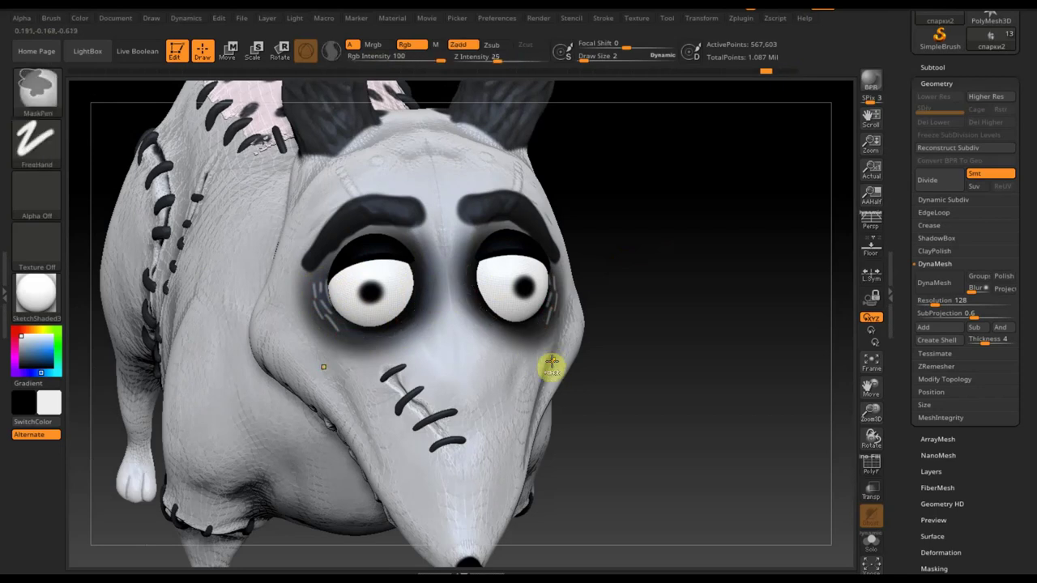
key("b")
key("s")
key("t")
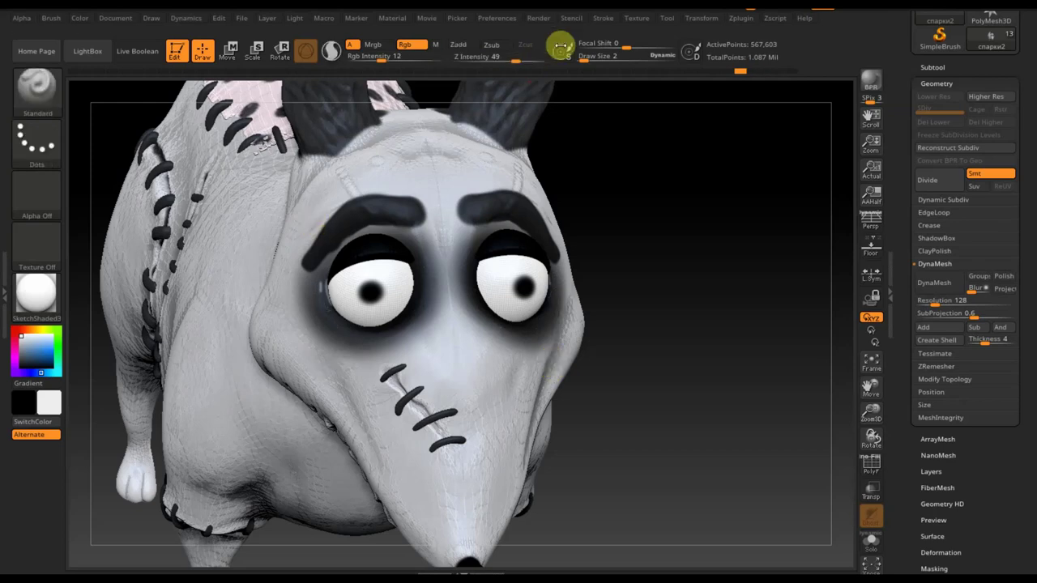
Set Draw Size to 1 and zoom in close on the eyes and snout.
left_click(581, 61)
type("1")
key("Return")
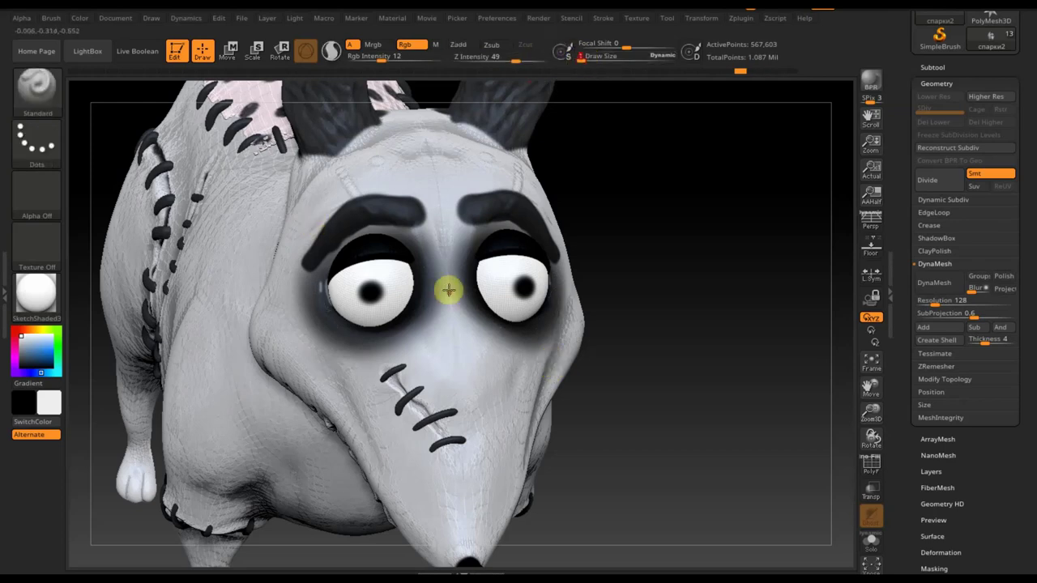
mouse_move(616, 283)
left_mouse_down("alt")
mouse_move(617, 273)
mouse_move(643, 337)
mouse_move(569, 348)
left_mouse_up("alt")
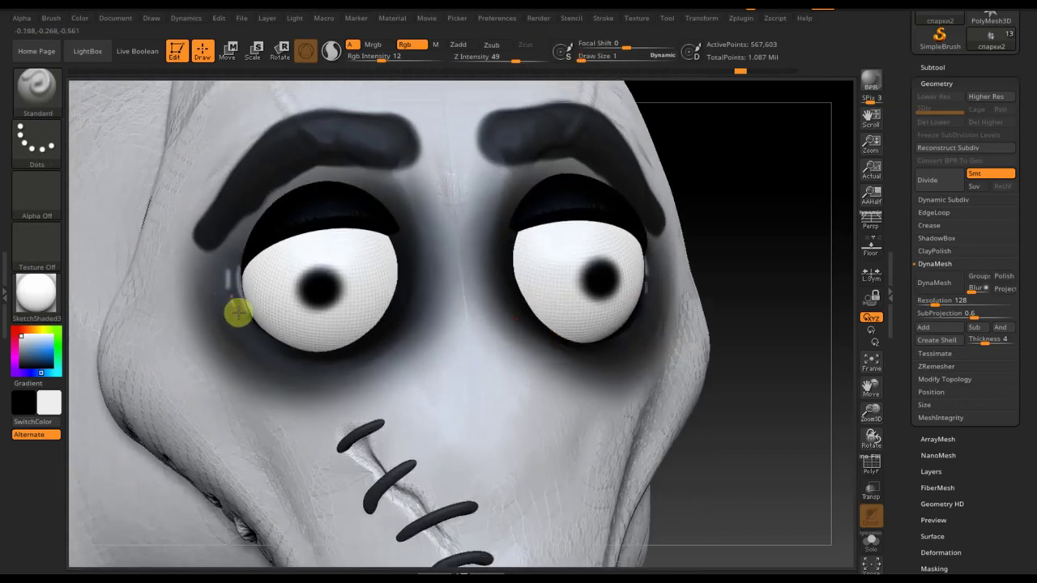
Paint short light dashes along the sides, outer edges and tops of both eye rings.
mouse_move(254, 328)
left_mouse_down()
mouse_move(231, 303)
mouse_move(234, 248)
left_mouse_up()
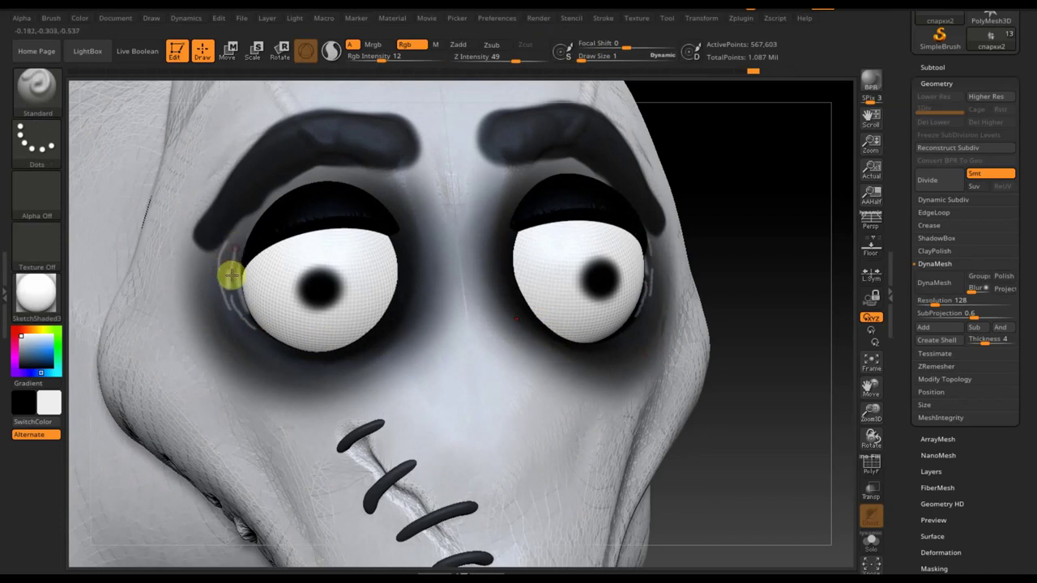
left_click_drag(221, 271, 231, 249)
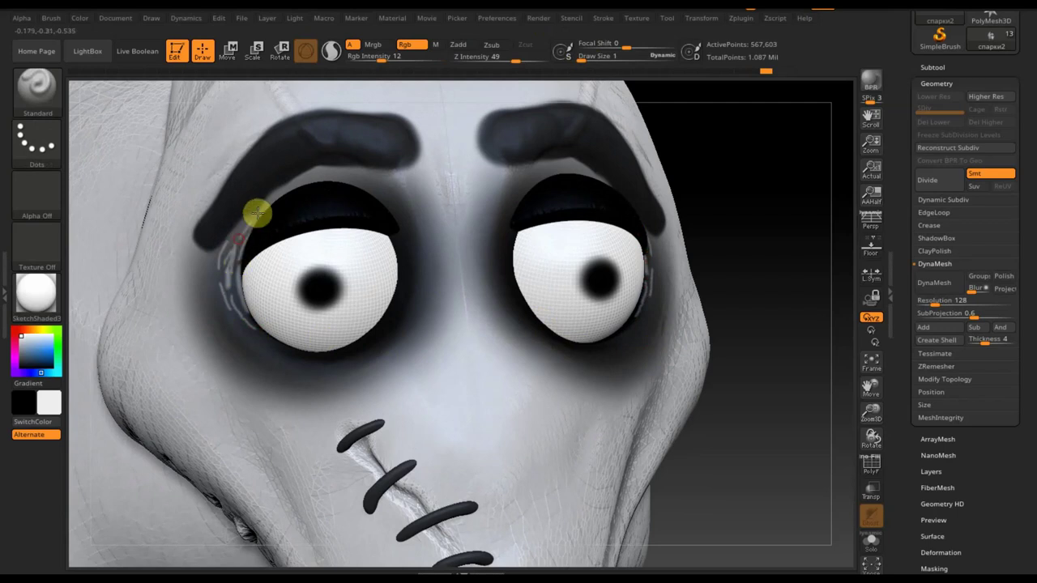
left_click_drag(231, 243, 224, 301)
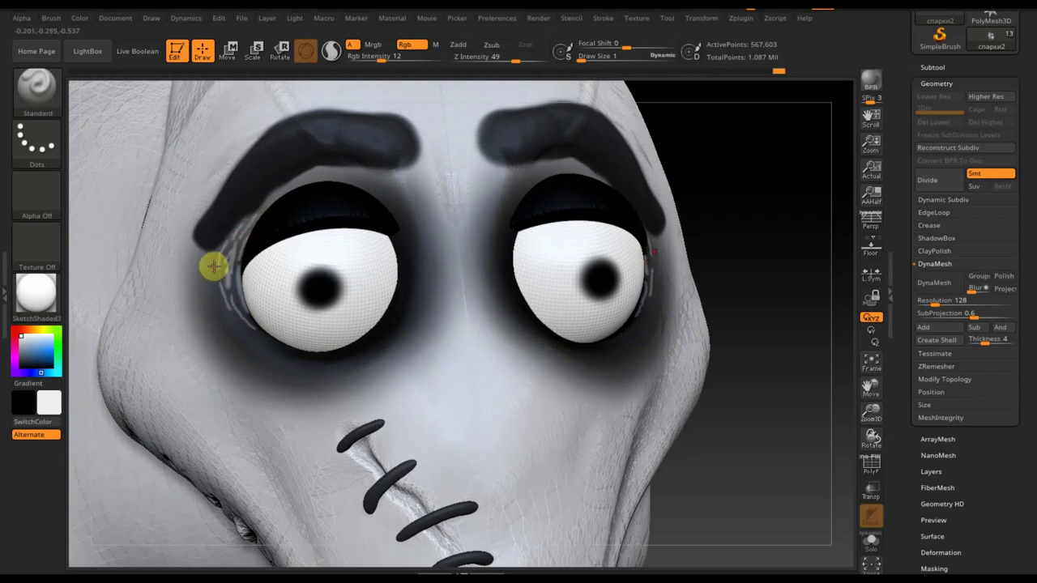
mouse_move(224, 310)
left_mouse_down()
mouse_move(254, 354)
mouse_move(319, 361)
mouse_move(282, 368)
mouse_move(313, 373)
mouse_move(306, 366)
mouse_move(365, 370)
mouse_move(398, 326)
mouse_move(377, 354)
mouse_move(385, 364)
mouse_move(417, 313)
mouse_move(432, 256)
mouse_move(414, 245)
left_mouse_up()
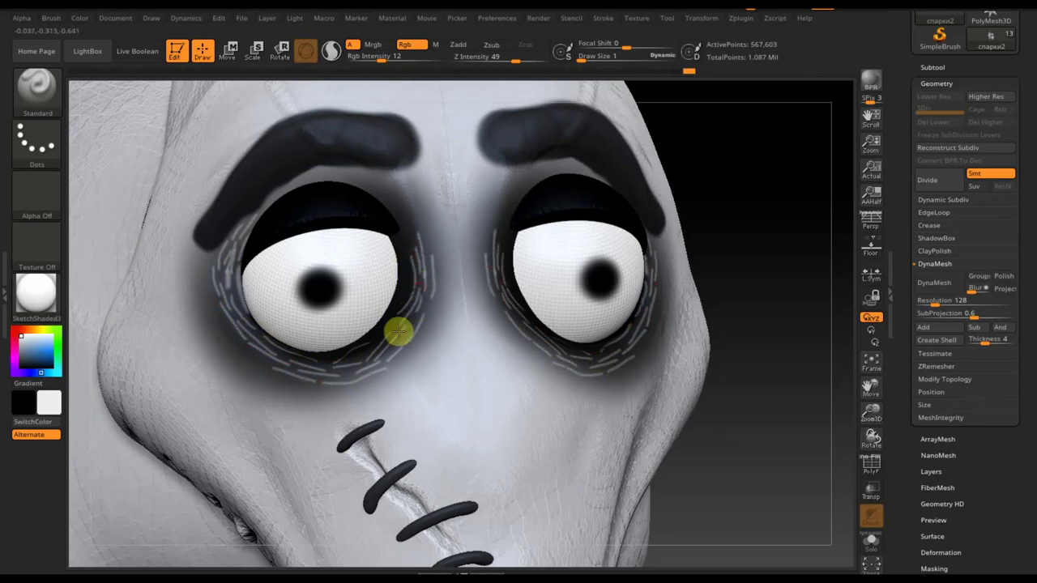
left_click_drag(408, 227, 397, 200)
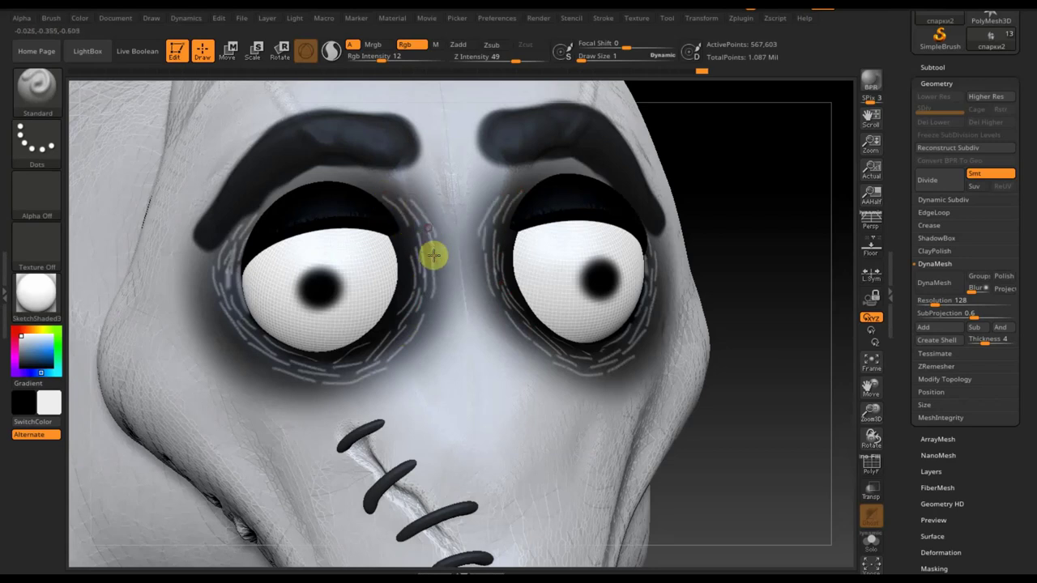
left_click_drag(339, 174, 387, 188)
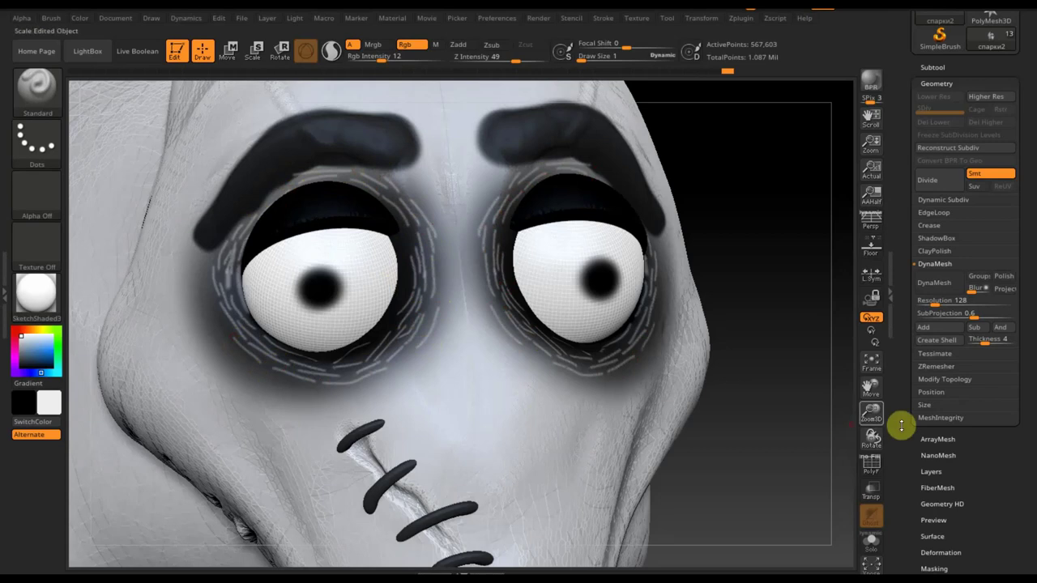
left_click_drag(774, 420, 712, 262, "alt")
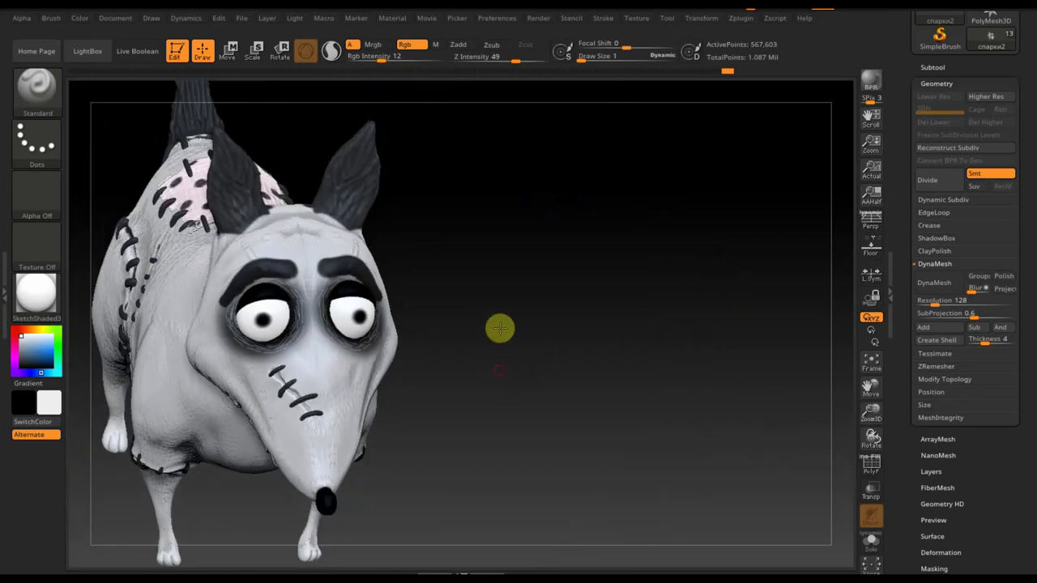
Swap colours, set Rgb Intensity to 4 with a larger brush, and mark the eye socket rims and corners.
left_click_drag(499, 362, 569, 486, "alt")
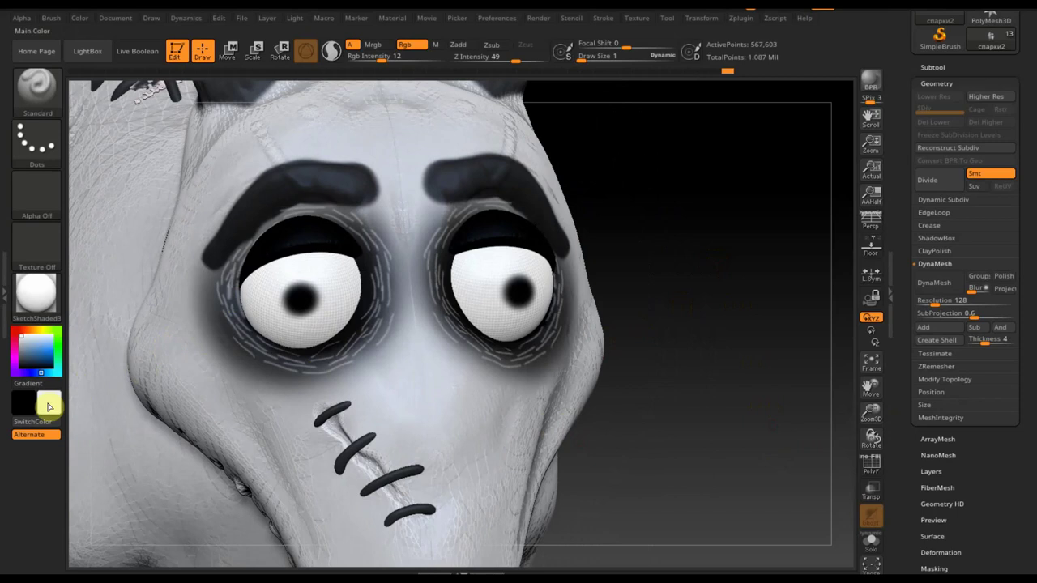
left_click(46, 422)
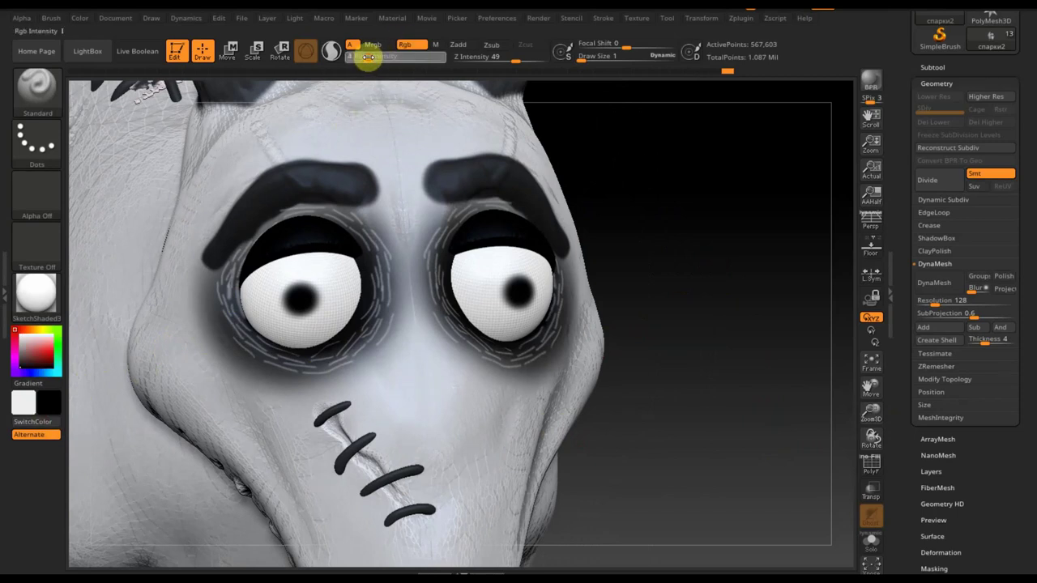
left_click_drag(369, 57, 371, 59)
left_click_drag(575, 57, 588, 62)
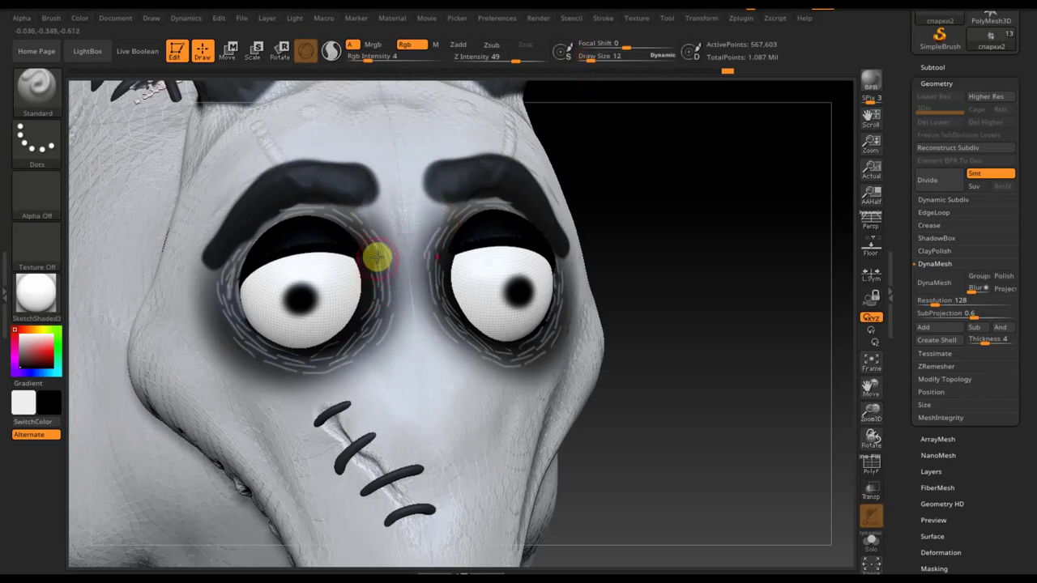
left_click_drag(365, 316, 370, 335)
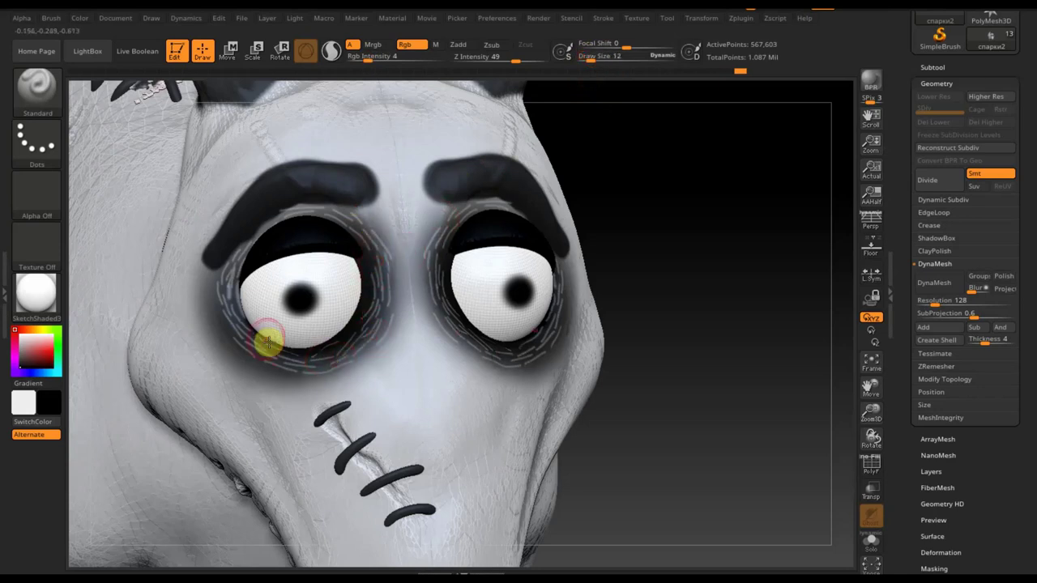
mouse_move(238, 261)
left_mouse_down()
mouse_move(327, 199)
mouse_move(290, 367)
mouse_move(229, 270)
mouse_move(277, 319)
left_mouse_up()
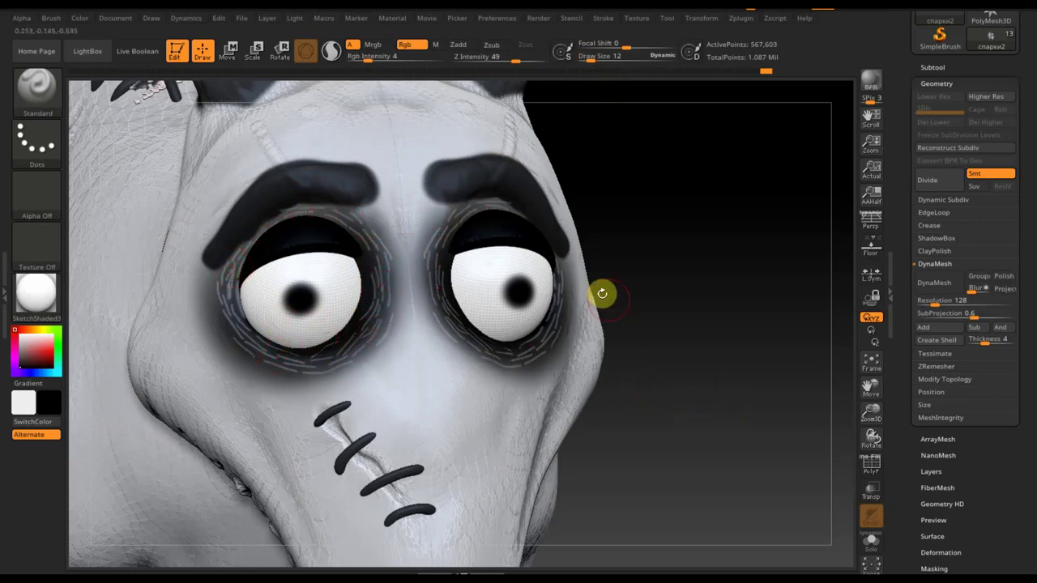
left_click_drag(447, 245, 442, 260)
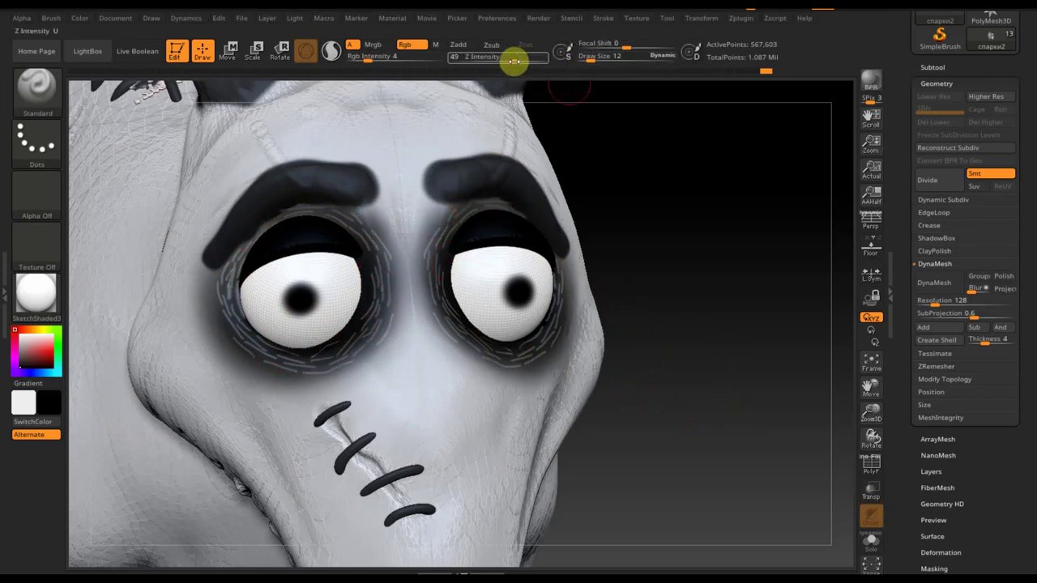
Sample greys from the model at intensity 31, try a lighter upper-rim stroke, then undo it.
left_click_drag(590, 57, 585, 58)
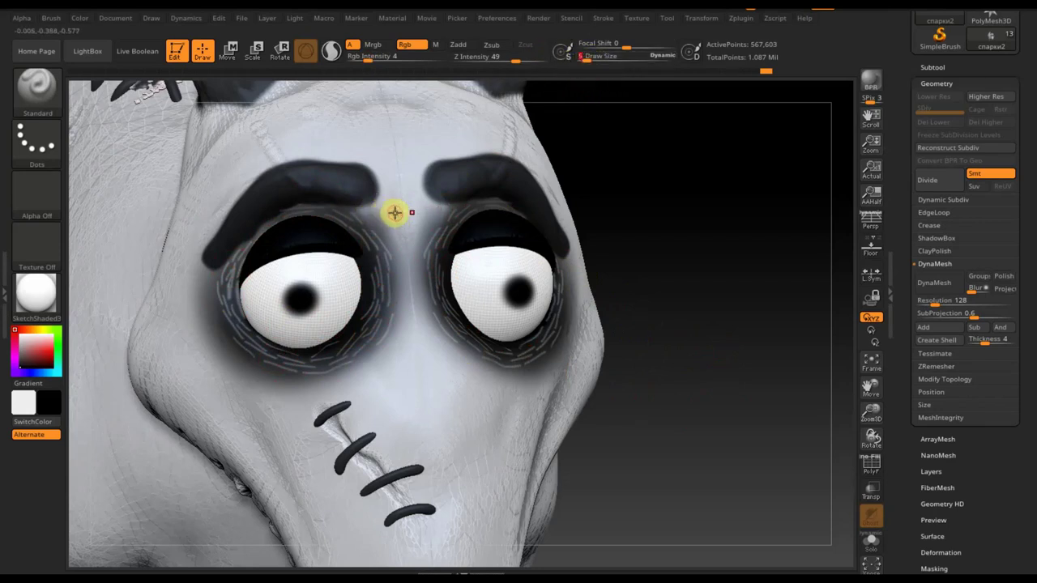
key("c")
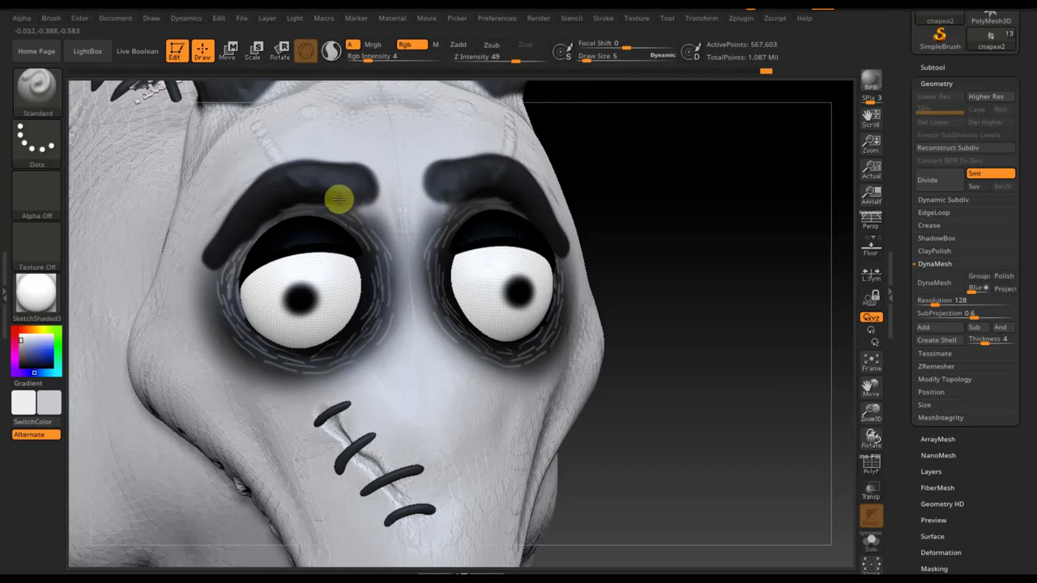
left_click_drag(363, 56, 402, 64)
key("c")
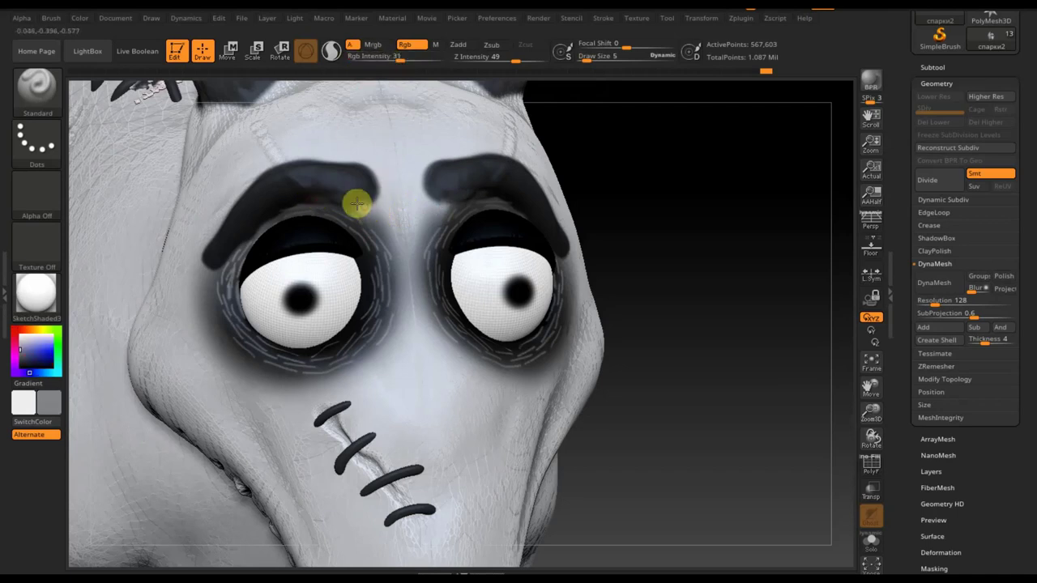
left_click_drag(266, 216, 228, 249)
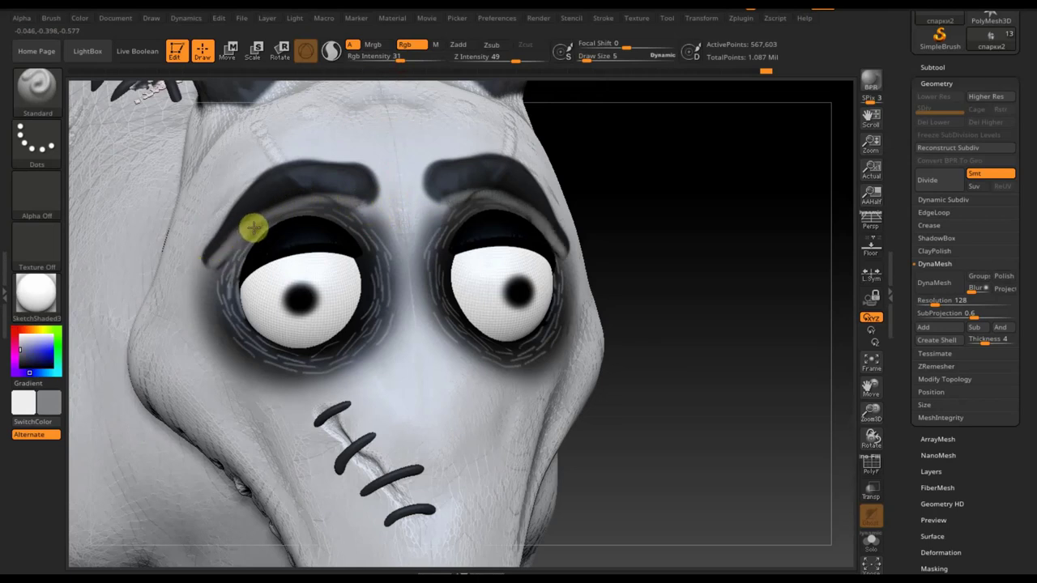
key("ctrl+z")
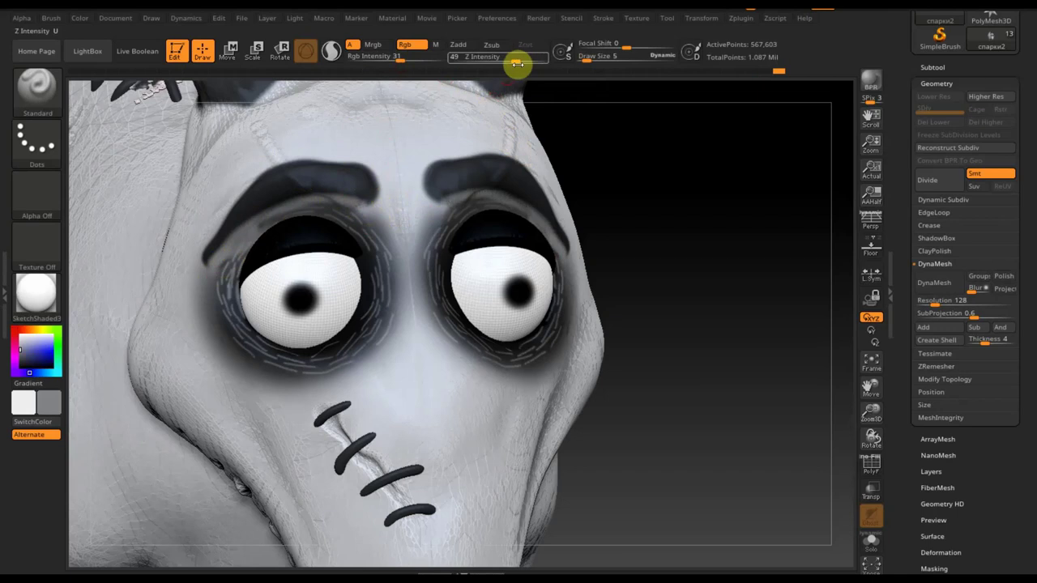
Swap colours, lower the intensity, enlarge the brush slightly, and stroke faint paint over the face.
key("c")
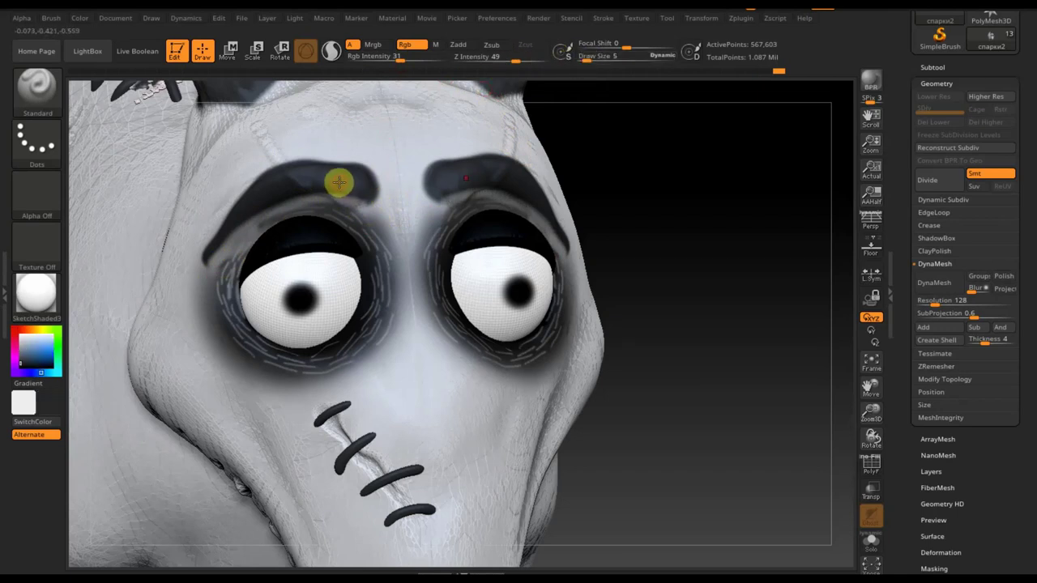
left_click_drag(405, 63, 362, 62)
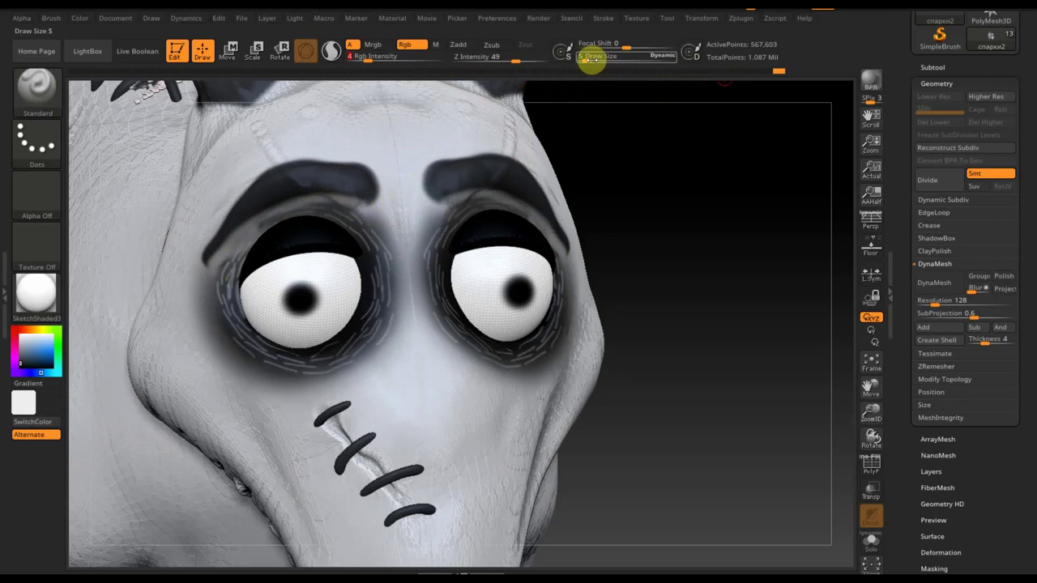
left_click_drag(597, 61, 595, 62)
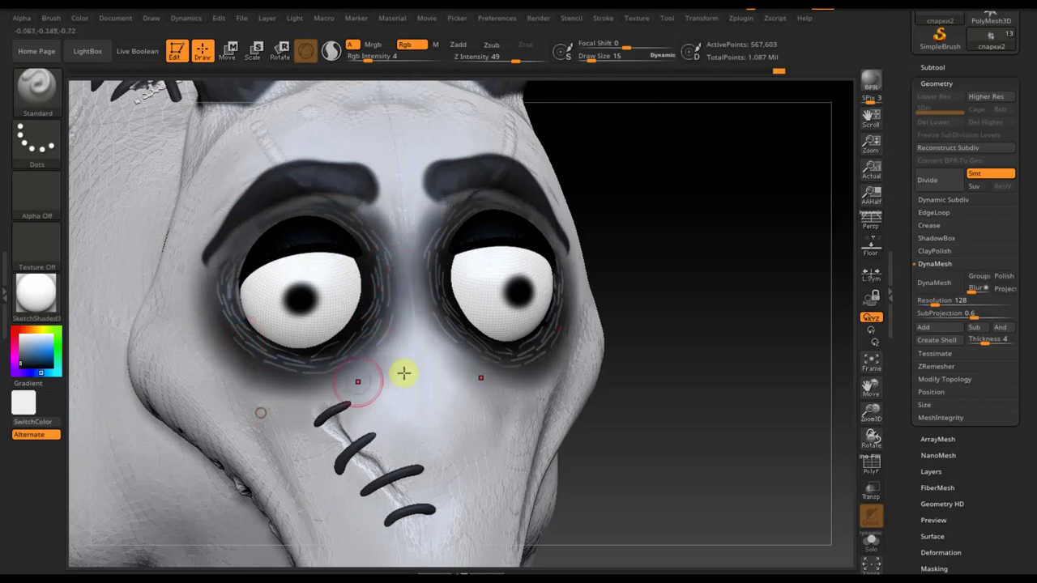
mouse_move(708, 361)
left_mouse_down("shift")
mouse_move(698, 418)
mouse_move(724, 375)
mouse_move(680, 254)
mouse_move(694, 305)
mouse_move(499, 334)
mouse_move(532, 342)
mouse_move(388, 258)
left_mouse_up("shift")
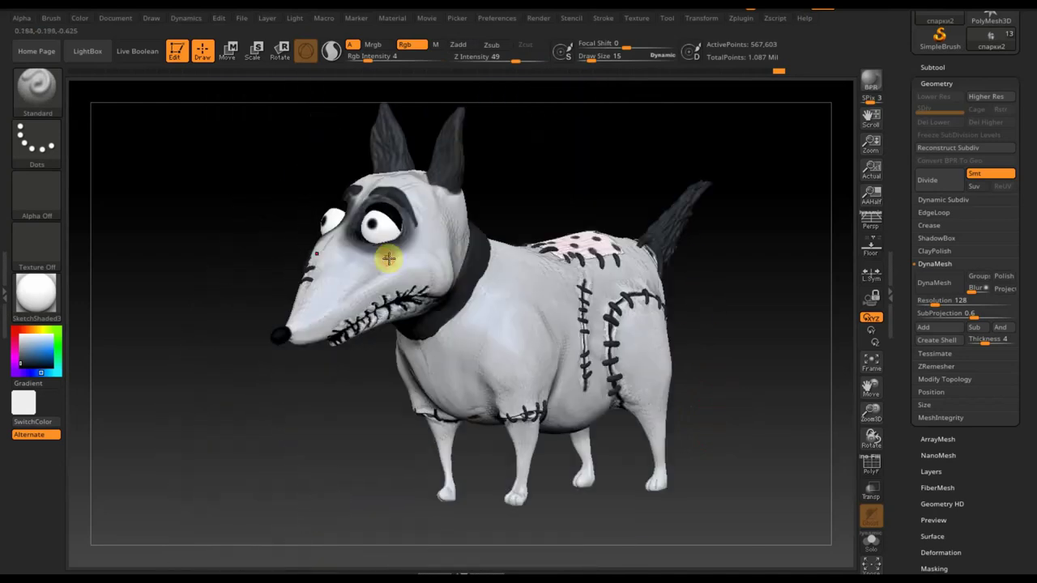
Set Draw Size to 30 and paint over the snout, cheek, neck and hip stitch line.
left_click(599, 56)
type("30")
key("Return")
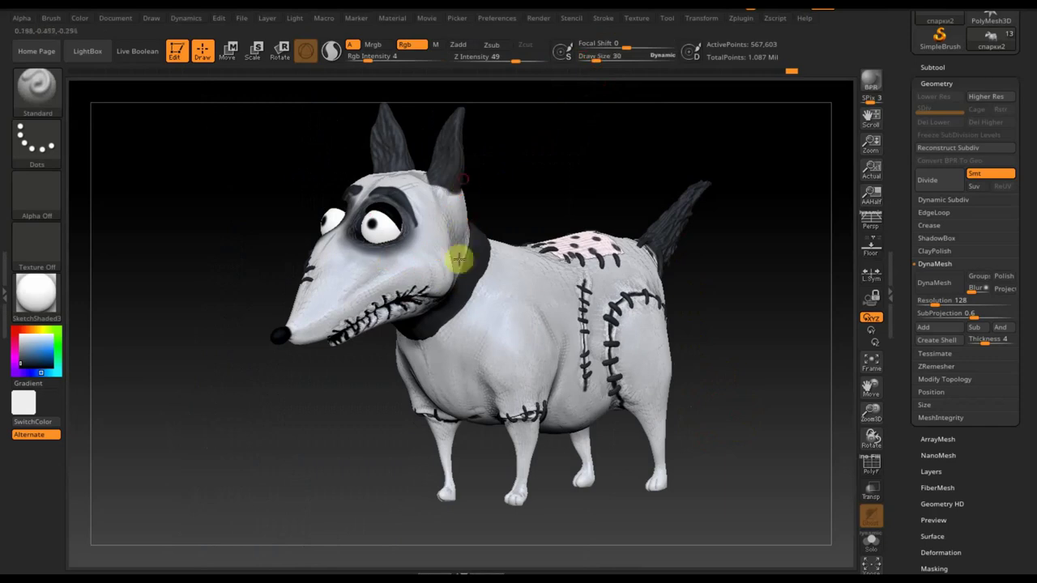
mouse_move(378, 279)
left_mouse_down()
mouse_move(289, 331)
mouse_move(358, 278)
mouse_move(416, 317)
mouse_move(411, 346)
left_mouse_up()
left_click_drag(456, 190, 416, 132)
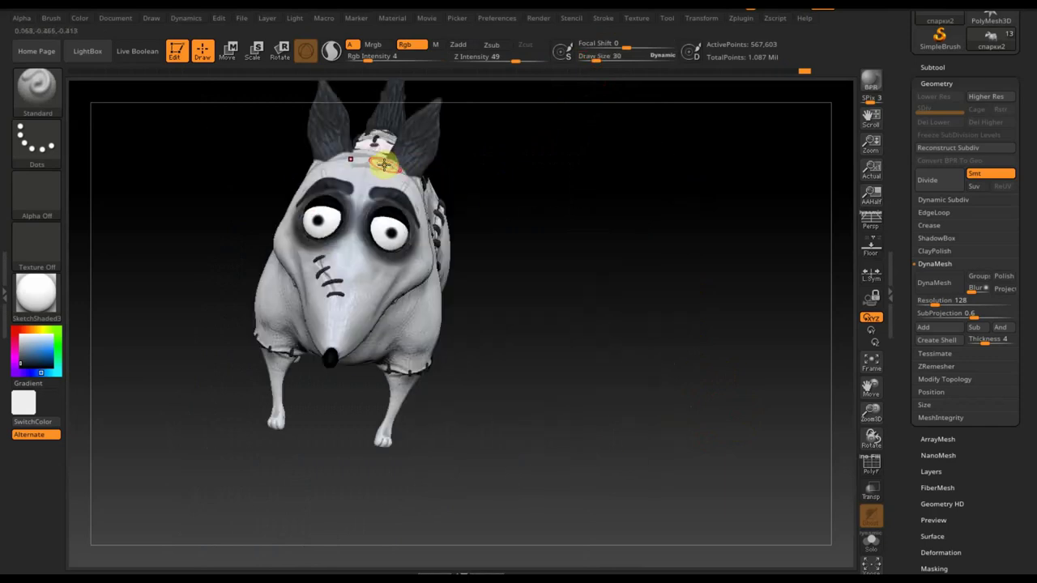
left_click_drag(572, 216, 525, 226)
mouse_move(709, 233)
left_mouse_down()
mouse_move(643, 243)
mouse_move(627, 307)
mouse_move(656, 340)
mouse_move(677, 328)
mouse_move(703, 218)
mouse_move(644, 199)
left_mouse_up()
Paint over the chest and back, then turn the dog around to review the result.
left_click_drag(497, 363, 463, 352)
left_click_drag(465, 297, 467, 324)
left_click_drag(548, 307, 527, 295)
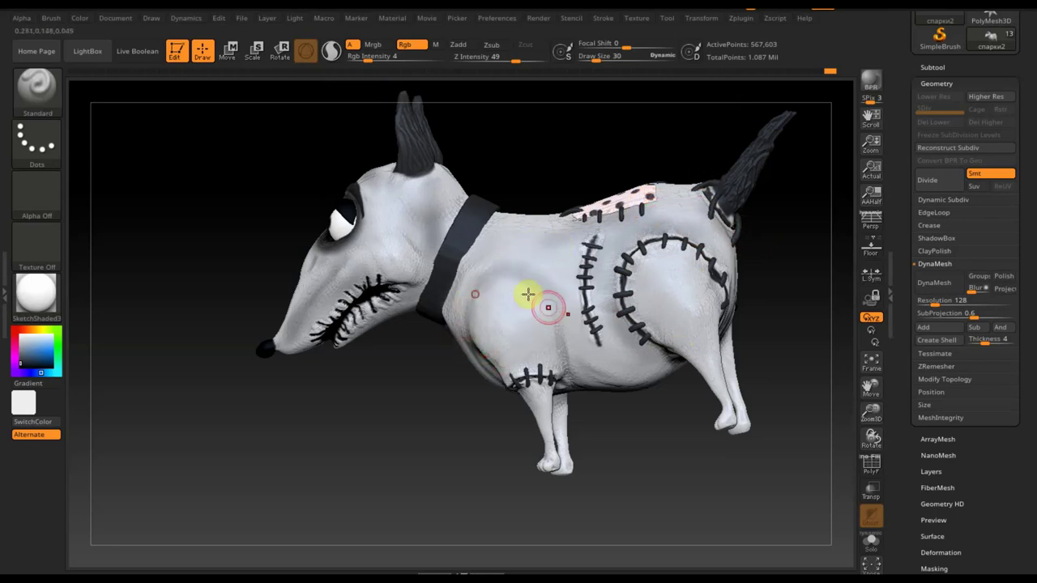
mouse_move(513, 208)
left_mouse_down()
mouse_move(562, 369)
mouse_move(581, 385)
mouse_move(557, 460)
mouse_move(525, 475)
left_mouse_up()
mouse_move(592, 475)
left_mouse_down()
mouse_move(572, 469)
mouse_move(658, 430)
left_mouse_up()
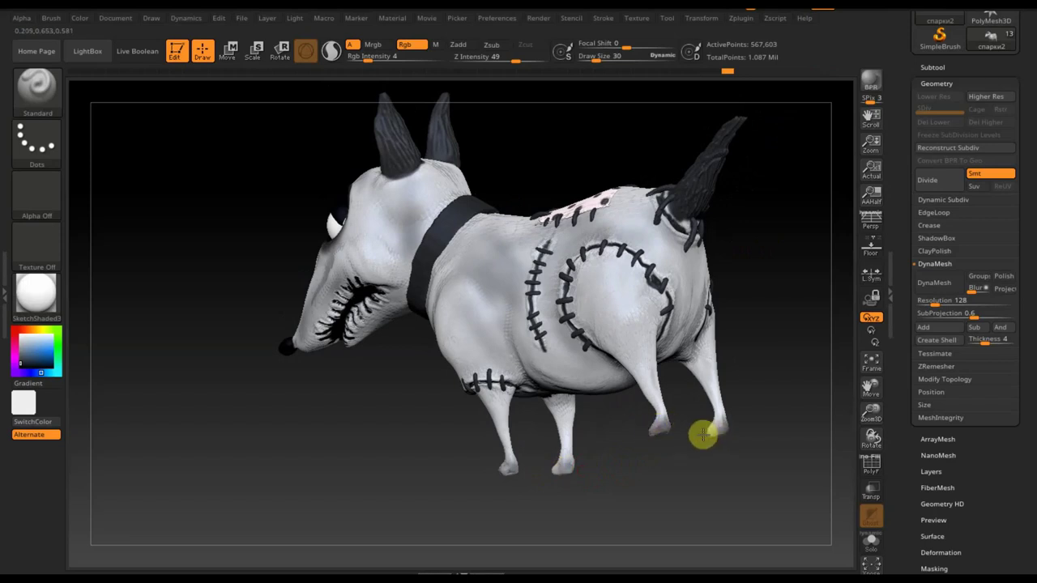
left_click_drag(775, 481, 807, 481)
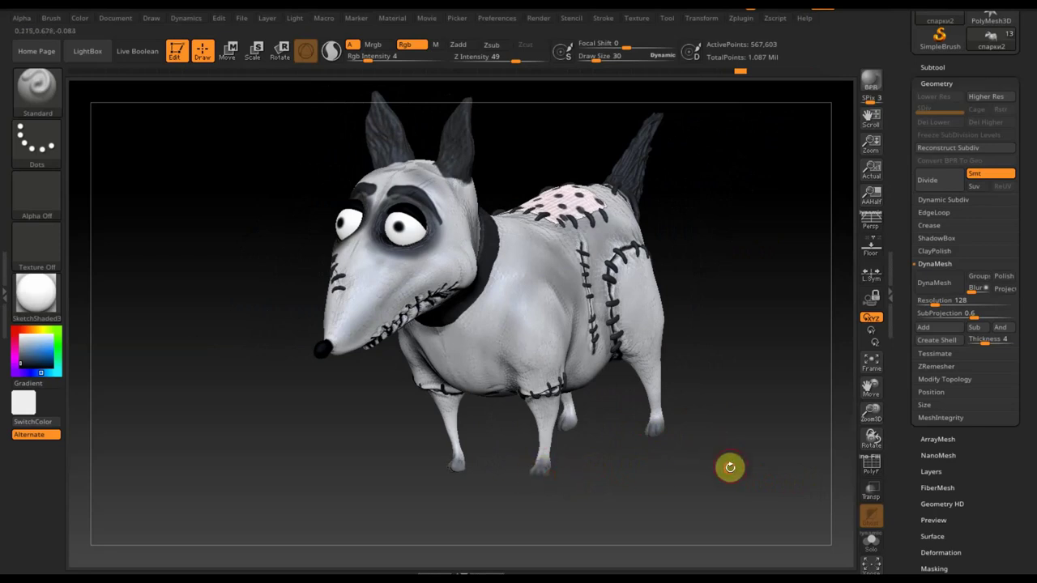
left_click_drag(729, 465, 718, 477)
mouse_move(627, 477)
left_mouse_down("alt")
mouse_move(620, 456)
mouse_move(622, 473)
mouse_move(583, 456)
mouse_move(621, 467)
mouse_move(588, 467)
left_mouse_up("alt")
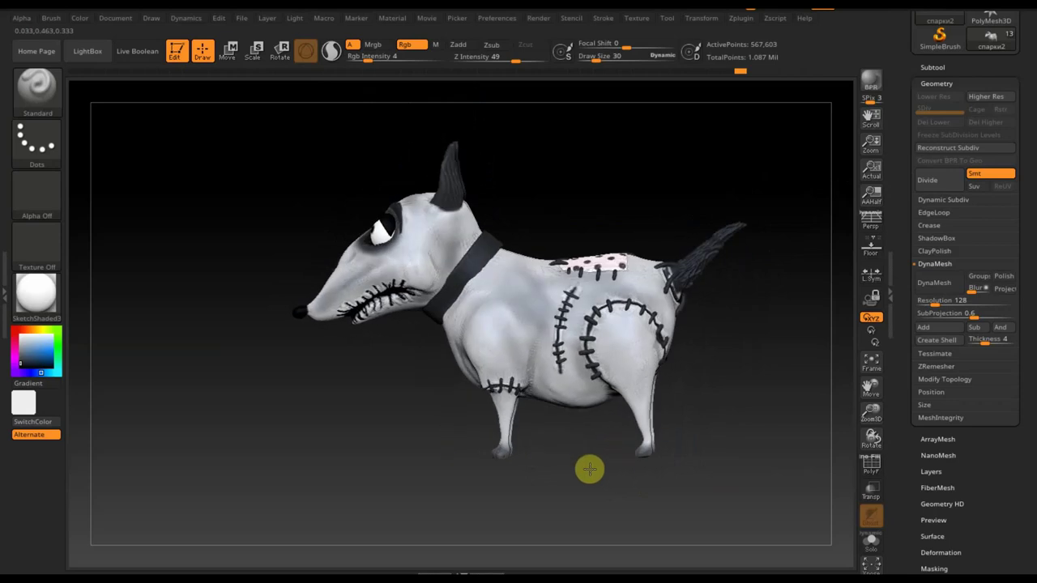
mouse_move(729, 448)
left_mouse_down("shift")
mouse_move(742, 445)
mouse_move(689, 489)
mouse_move(648, 494)
mouse_move(525, 462)
mouse_move(630, 449)
mouse_move(693, 395)
mouse_move(666, 370)
mouse_move(626, 369)
mouse_move(765, 365)
mouse_move(758, 379)
mouse_move(717, 359)
mouse_move(720, 384)
mouse_move(715, 365)
mouse_move(611, 314)
left_mouse_up("shift")
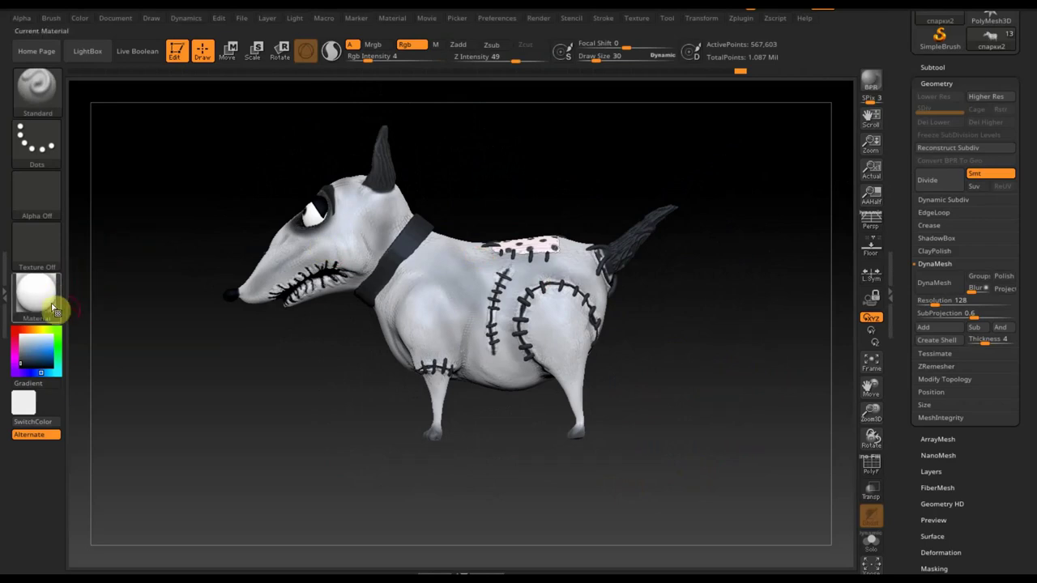
Pick the Move Topological brush from the Brush palette and enlarge it to size 135.
left_click(37, 91)
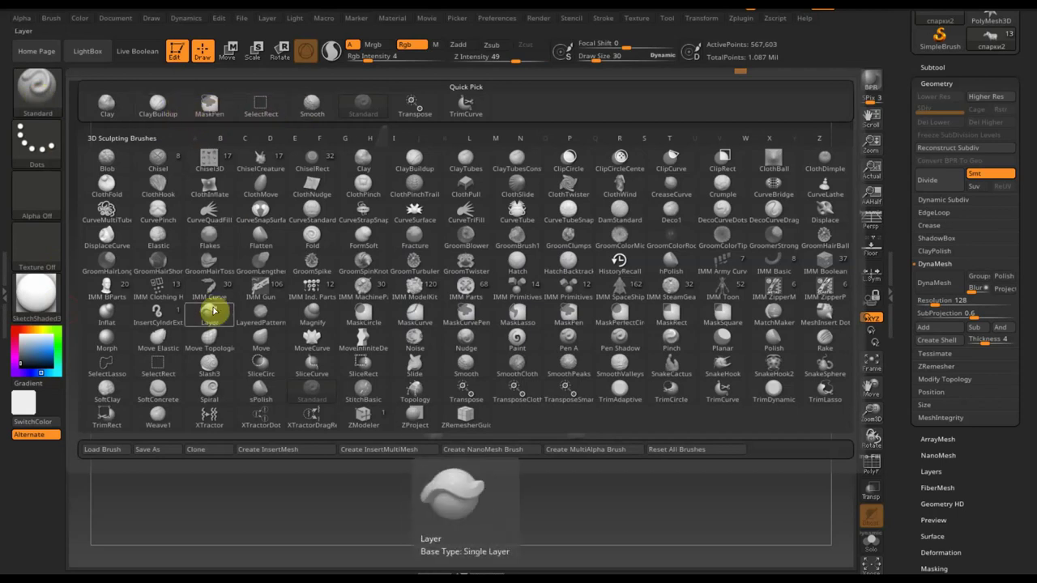
left_click(207, 345)
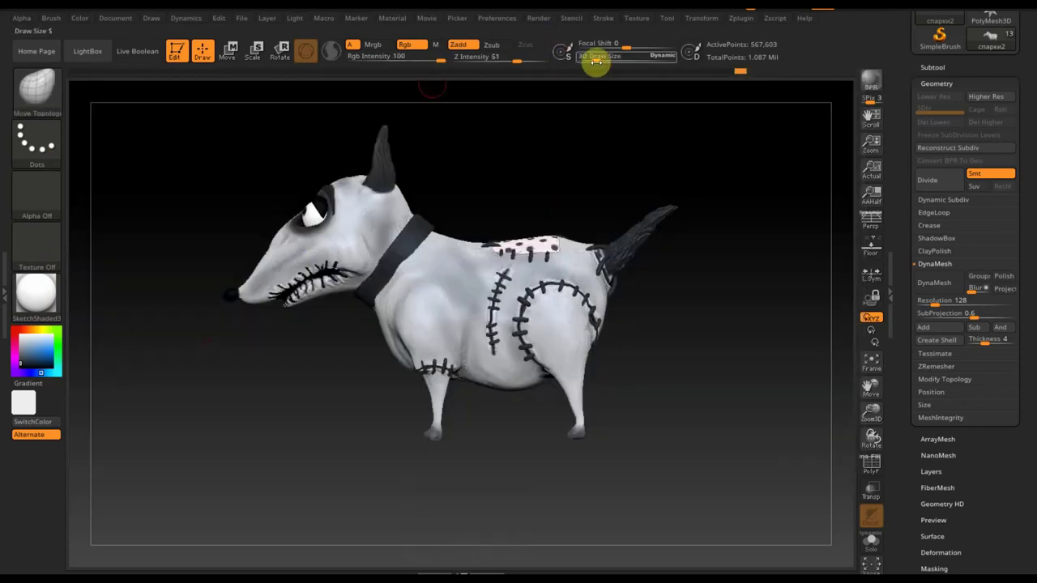
left_click_drag(597, 56, 613, 63)
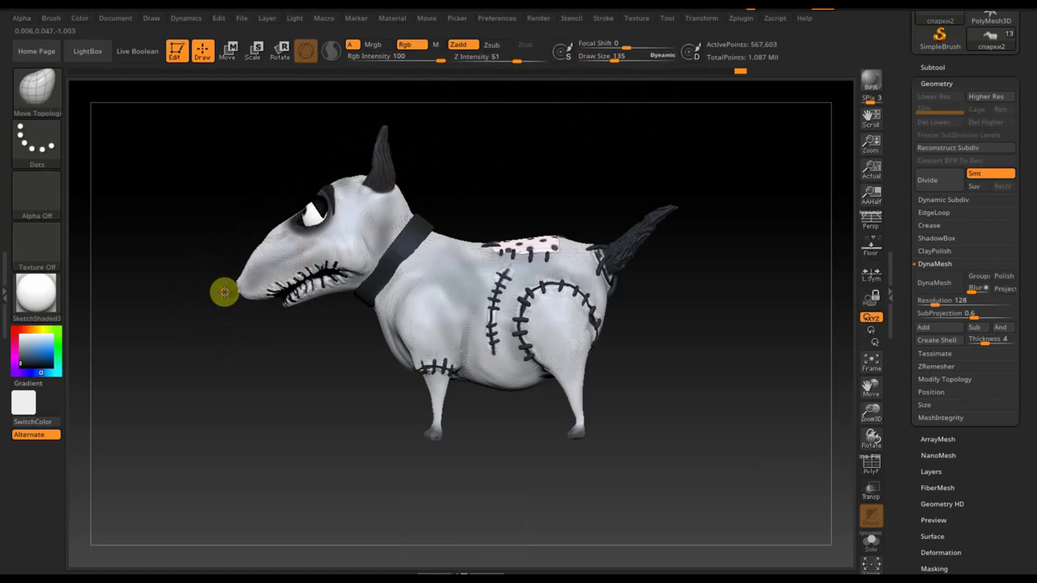
mouse_move(562, 164)
left_mouse_down()
mouse_move(622, 171)
mouse_move(504, 193)
left_mouse_up()
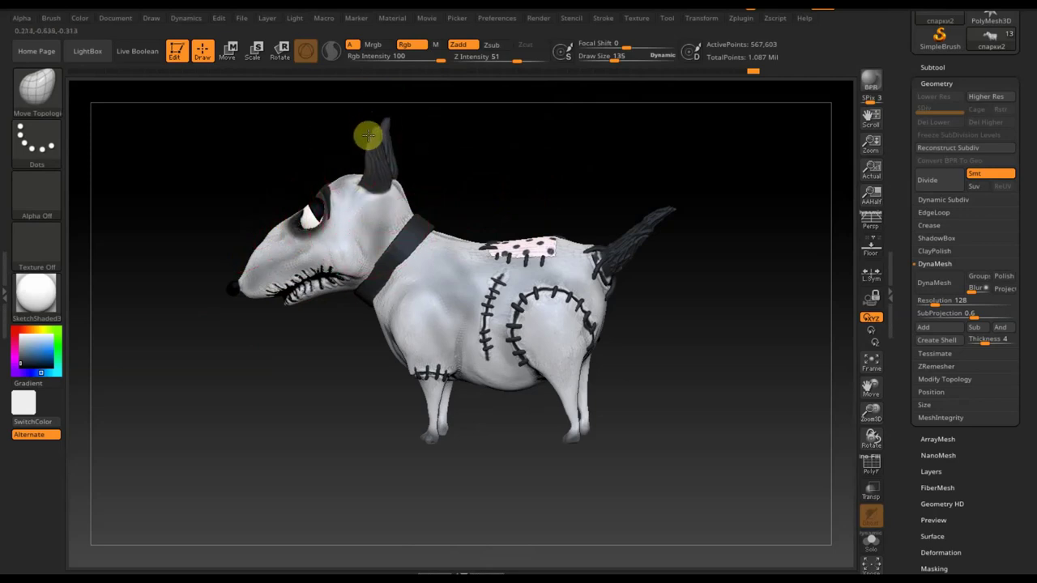
mouse_move(373, 148)
left_mouse_down()
mouse_move(510, 159)
mouse_move(483, 155)
left_mouse_up()
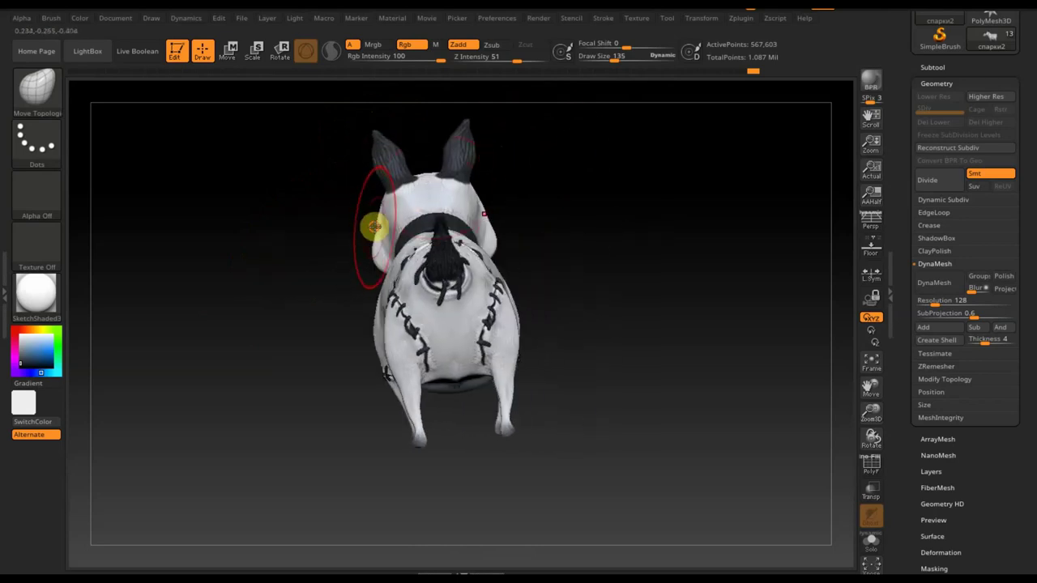
Smooth the lower belly and chest up to the collar, then nudge the body around the collar.
left_click_drag(412, 220, 671, 190)
mouse_move(594, 208)
left_mouse_down()
mouse_move(562, 226)
mouse_move(599, 294)
mouse_move(620, 299)
mouse_move(611, 201)
mouse_move(535, 269)
mouse_move(385, 328)
left_mouse_up()
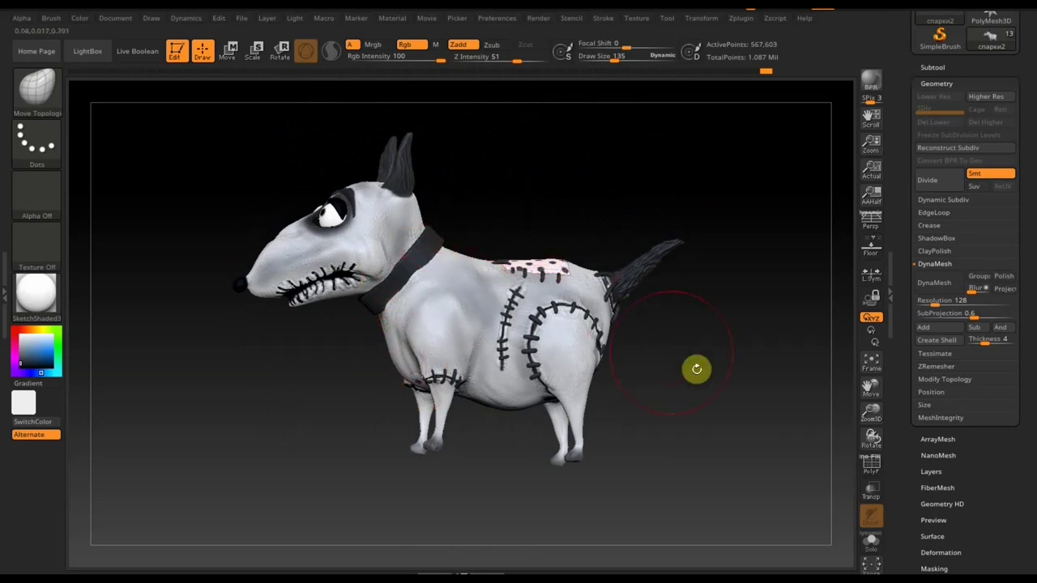
mouse_move(694, 367)
left_mouse_down()
mouse_move(599, 413)
mouse_move(571, 400)
mouse_move(580, 391)
mouse_move(560, 407)
left_mouse_up()
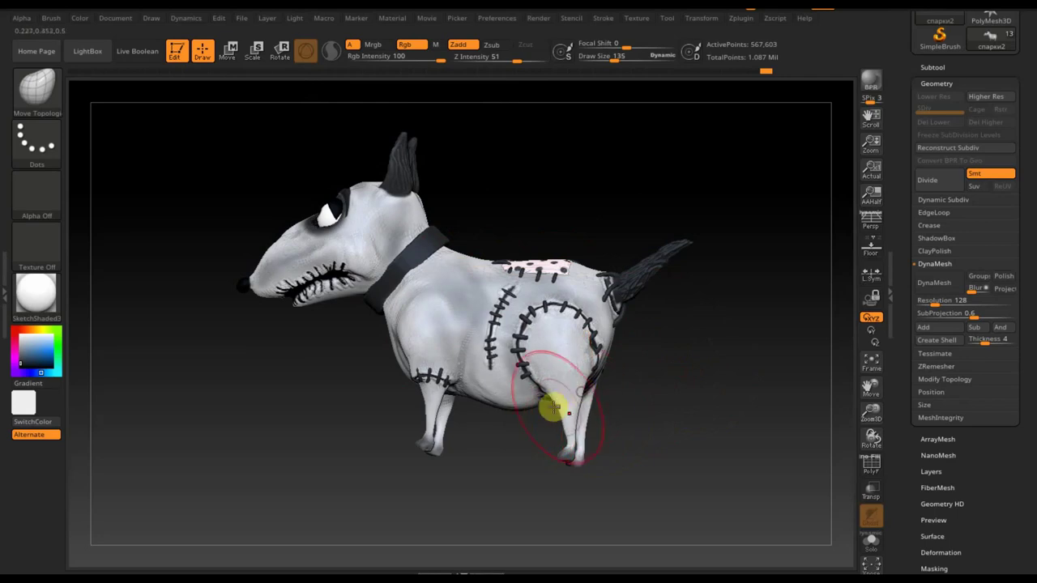
mouse_move(543, 401)
left_mouse_down("shift")
mouse_move(452, 400)
mouse_move(462, 324)
left_mouse_up("shift")
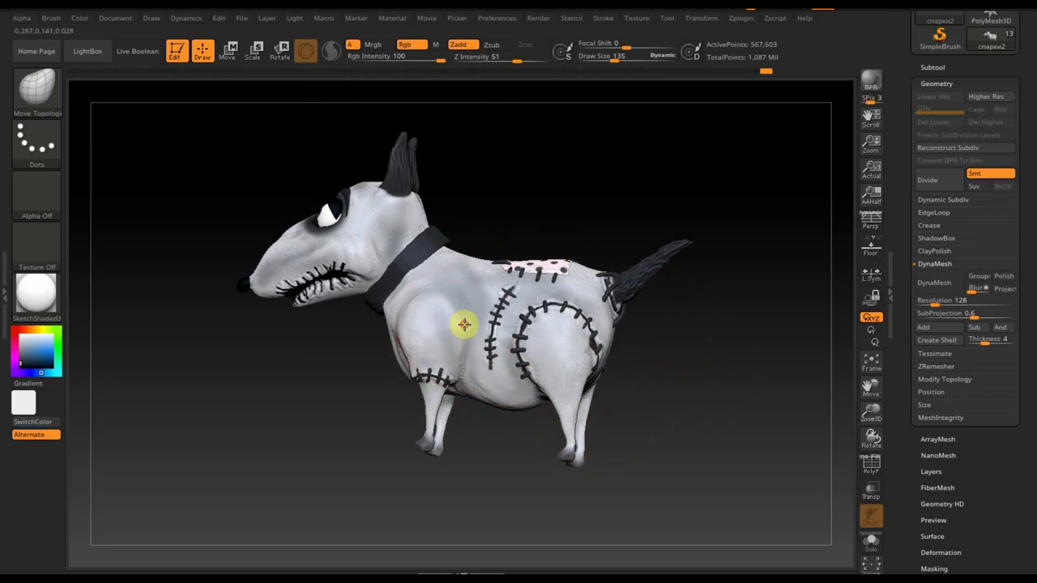
right_click_drag(474, 400, 489, 412)
left_click_drag(392, 324, 402, 306, "shift")
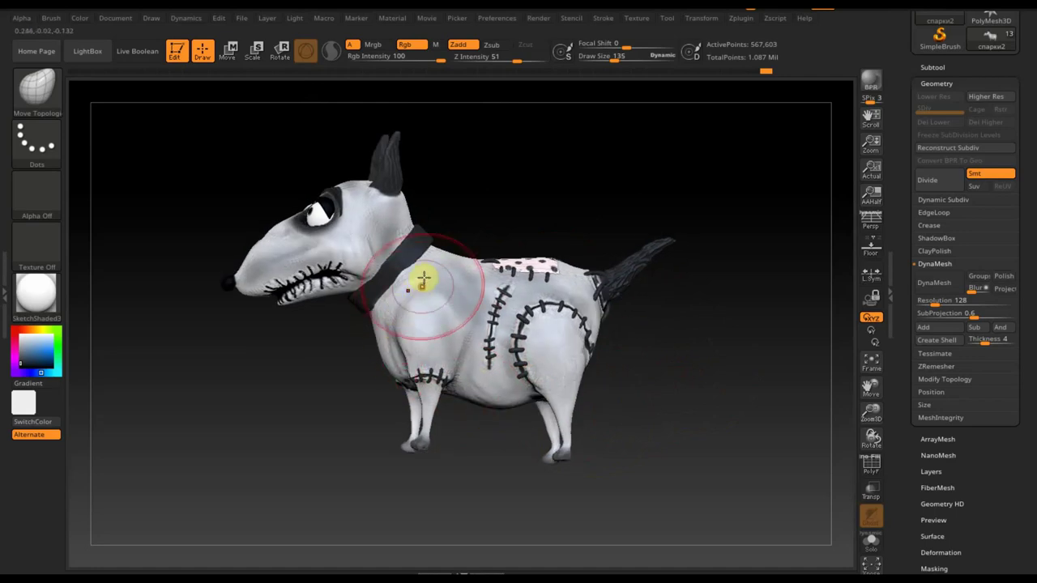
mouse_move(430, 281)
left_mouse_down()
mouse_move(402, 300)
mouse_move(426, 370)
left_mouse_up()
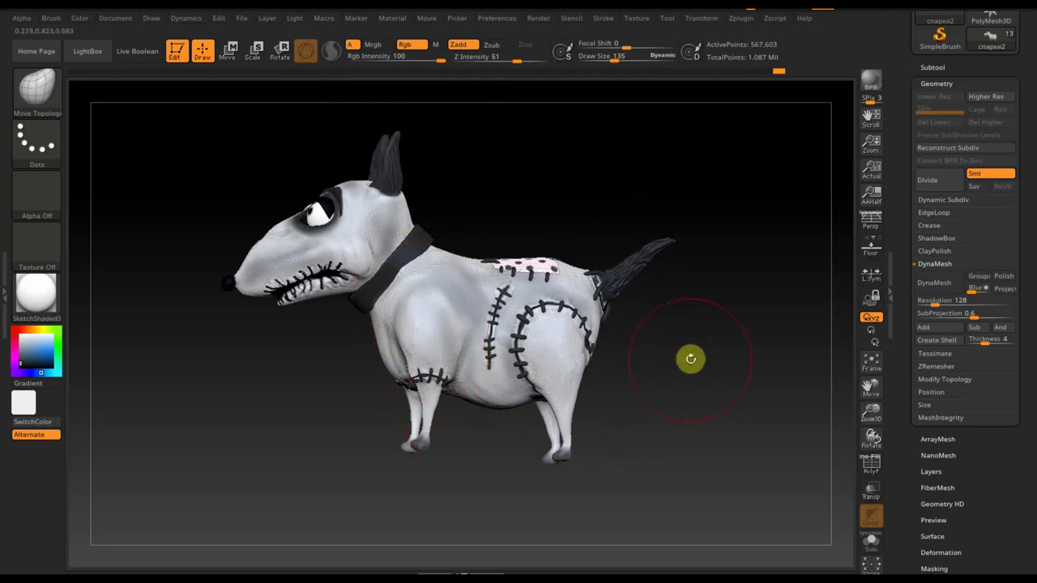
left_click_drag(696, 358, 699, 375)
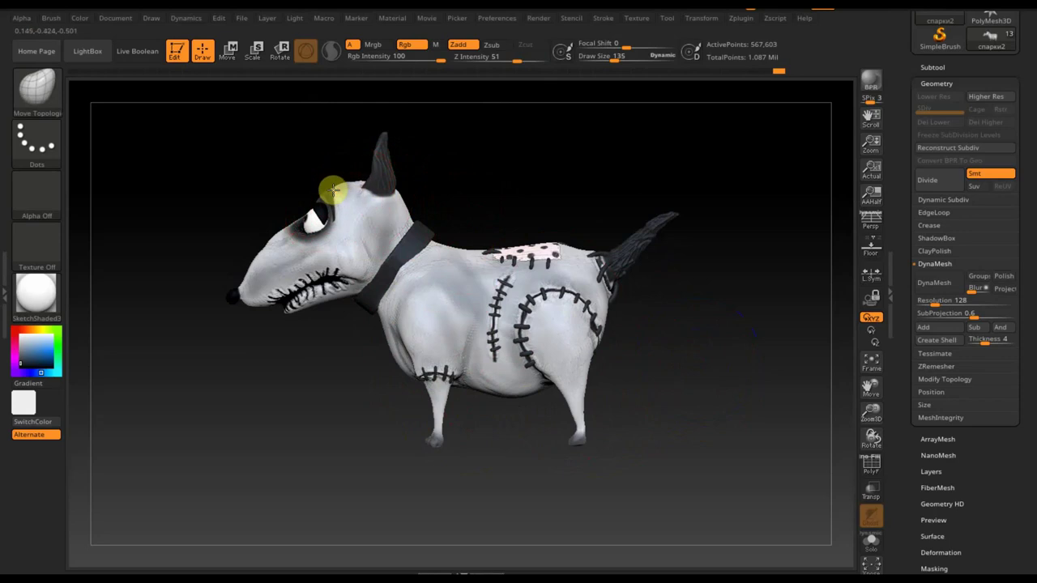
left_click_drag(444, 183, 624, 187)
mouse_move(618, 256)
left_mouse_down()
mouse_move(486, 259)
mouse_move(559, 331)
mouse_move(611, 291)
mouse_move(618, 250)
mouse_move(493, 251)
left_mouse_up()
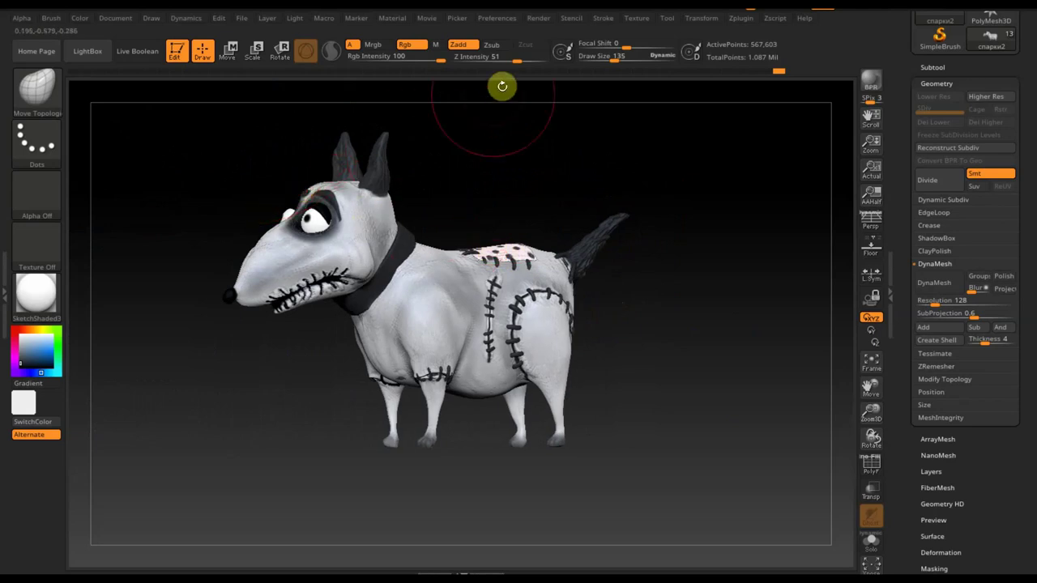
Shrink the brush to size 77 and smooth the belly's underside from a zoomed side view.
left_click_drag(615, 58, 608, 60)
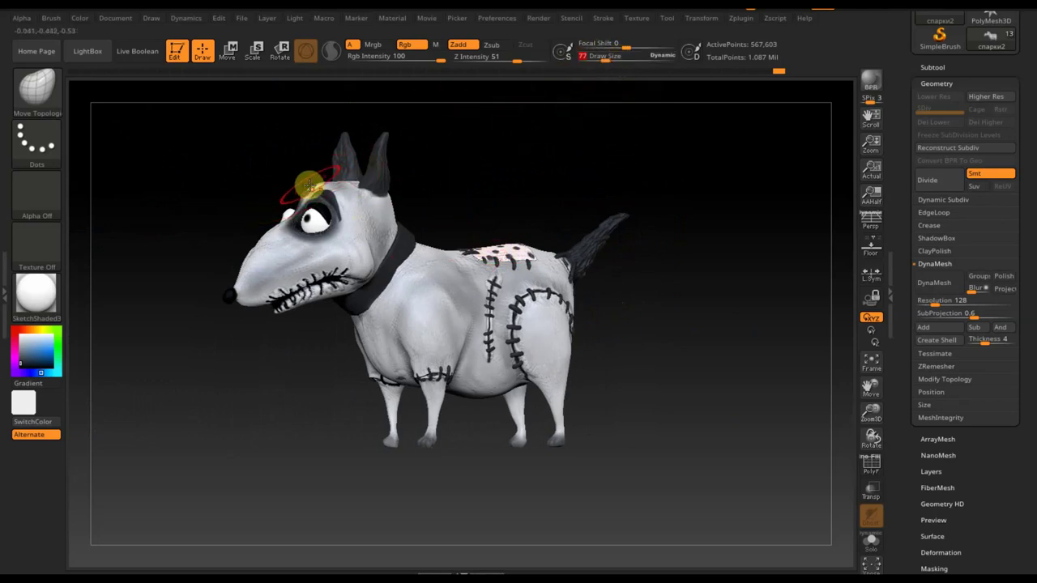
left_click_drag(490, 166, 444, 172)
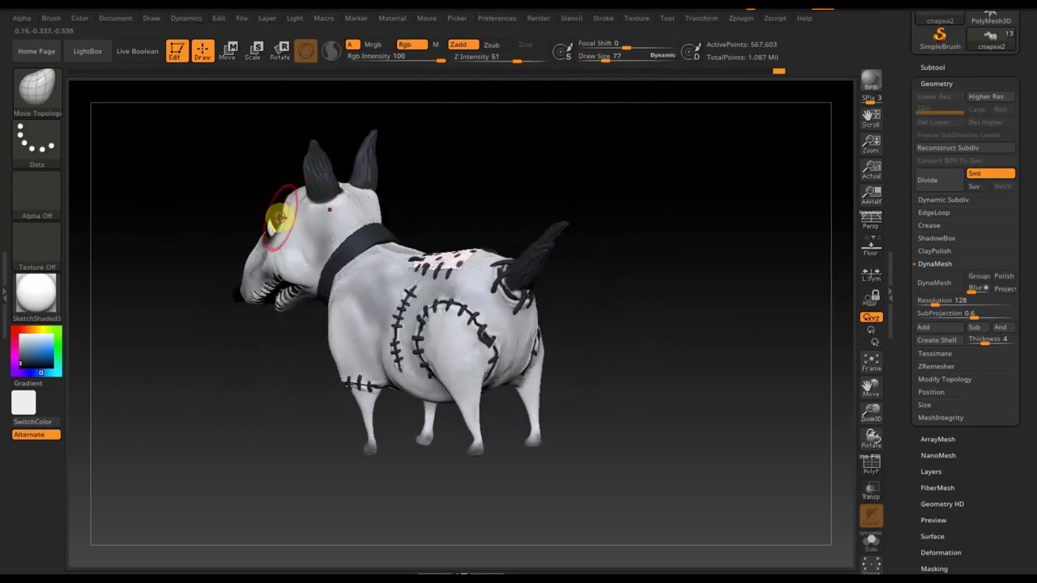
left_click_drag(415, 193, 548, 178)
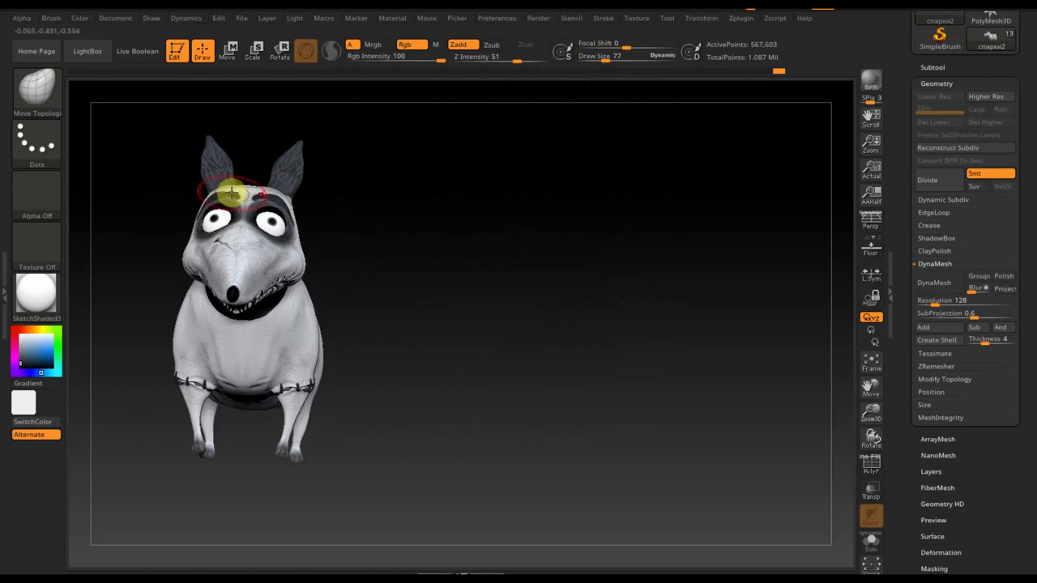
mouse_move(470, 218)
left_mouse_down()
mouse_move(500, 227)
mouse_move(424, 222)
mouse_move(558, 185)
mouse_move(636, 234)
left_mouse_up()
mouse_move(660, 365)
left_mouse_down()
mouse_move(709, 378)
mouse_move(706, 338)
mouse_move(710, 481)
mouse_move(732, 381)
mouse_move(756, 343)
mouse_move(812, 335)
mouse_move(688, 331)
mouse_move(690, 255)
mouse_move(717, 178)
mouse_move(732, 227)
left_mouse_up()
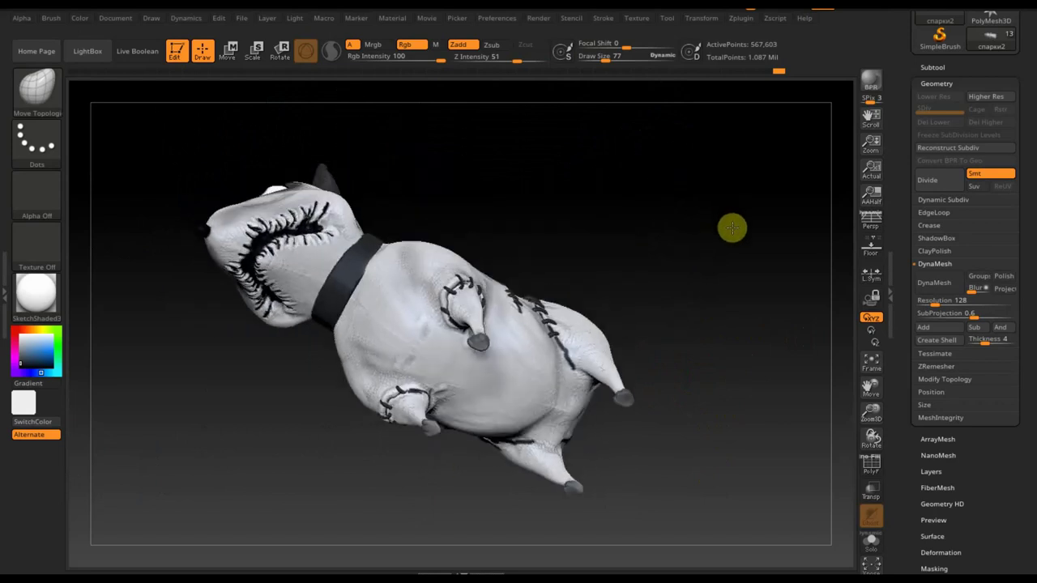
left_click_drag(513, 365, 459, 386, "shift")
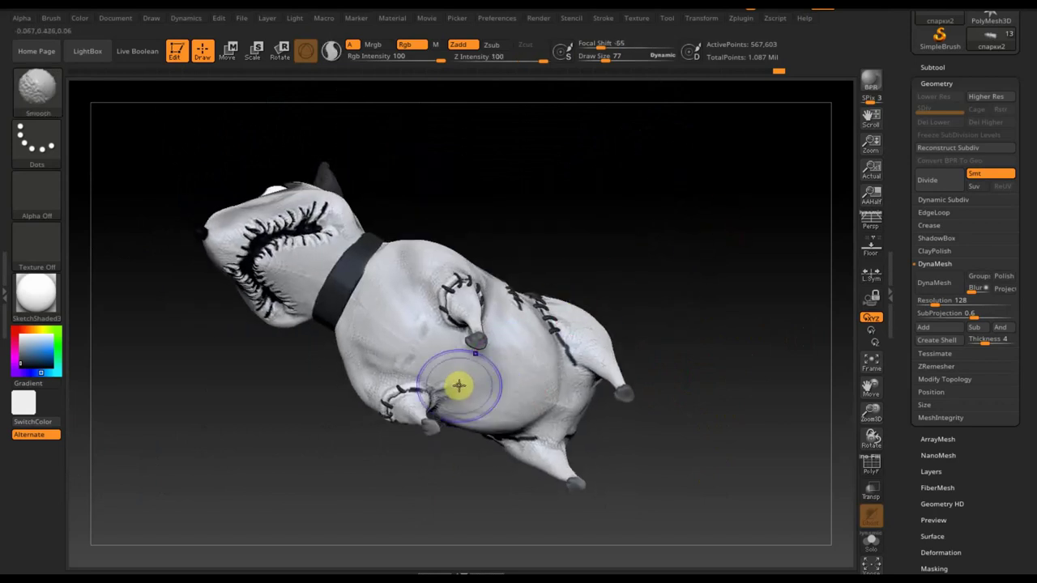
mouse_move(675, 246)
left_mouse_down()
mouse_move(722, 300)
mouse_move(725, 274)
mouse_move(717, 283)
left_mouse_up()
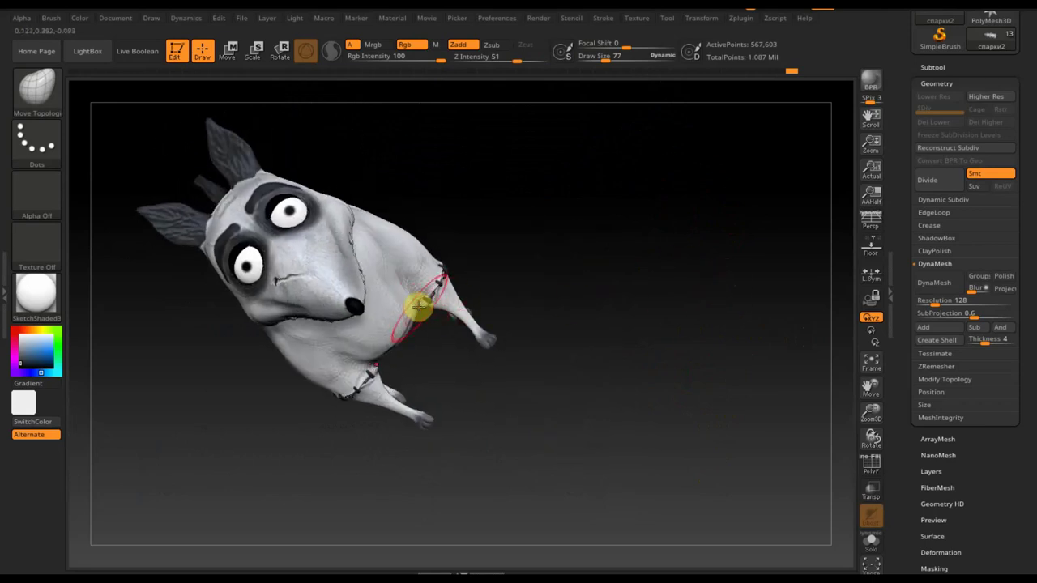
mouse_move(568, 272)
left_mouse_down()
mouse_move(572, 246)
mouse_move(615, 179)
left_mouse_up()
left_click_drag(622, 331, 537, 364)
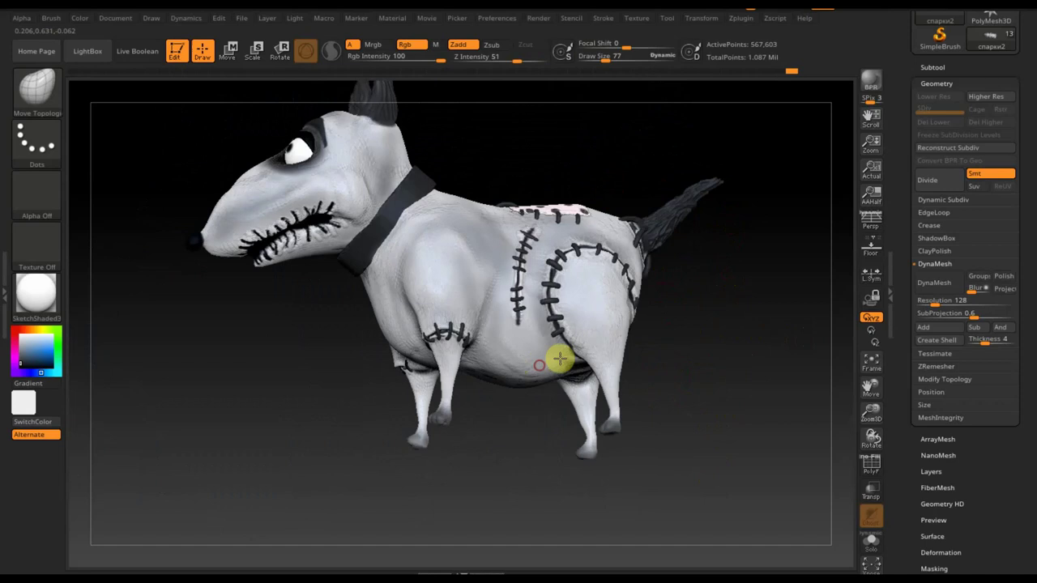